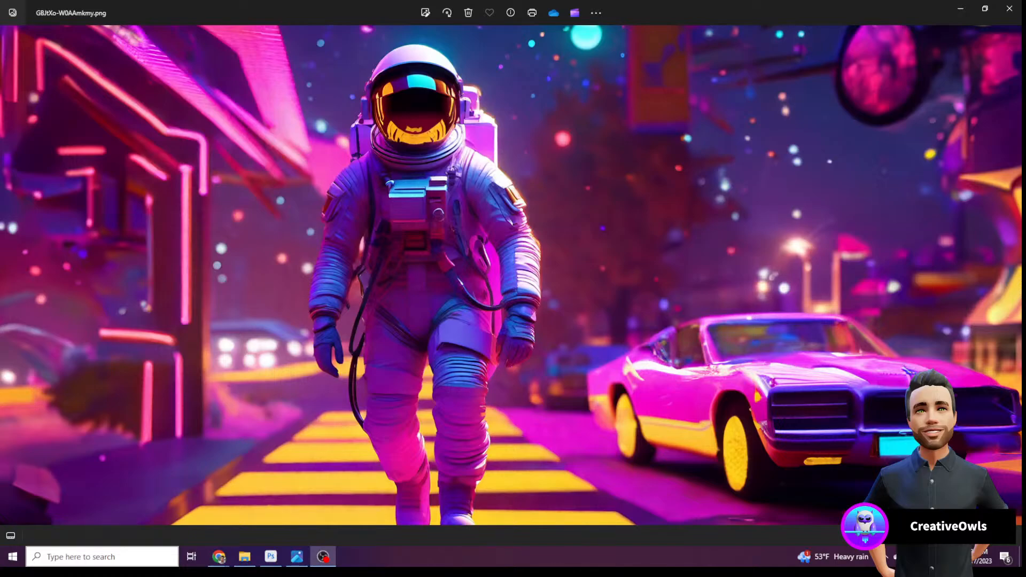
# Leave the astronaut picture, switch to ChatGPT in Chrome, and read through the generated Midjourney astronaut prompts
pyautogui.click(968, 12)
pyautogui.click(87, 2)
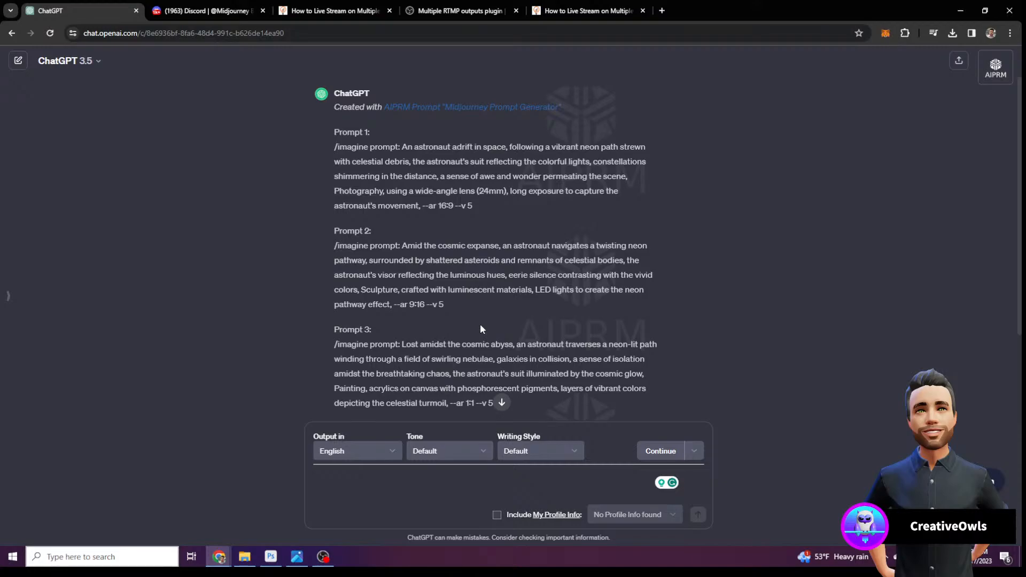
pyautogui.scroll(-3, 559, 244)
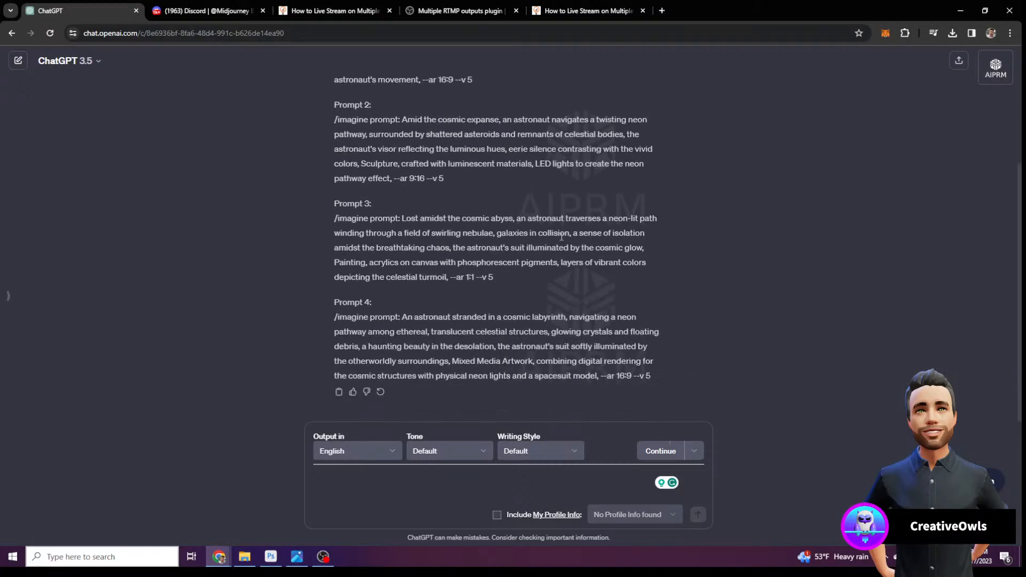
pyautogui.scroll(3, 569, 245)
pyautogui.scroll(-1, 565, 245)
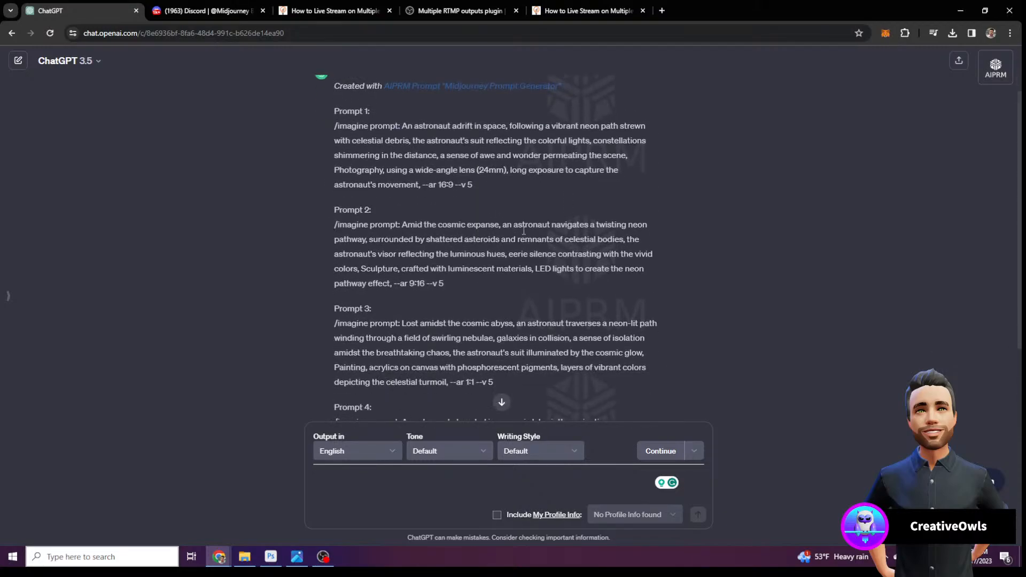
pyautogui.scroll(1, 502, 217)
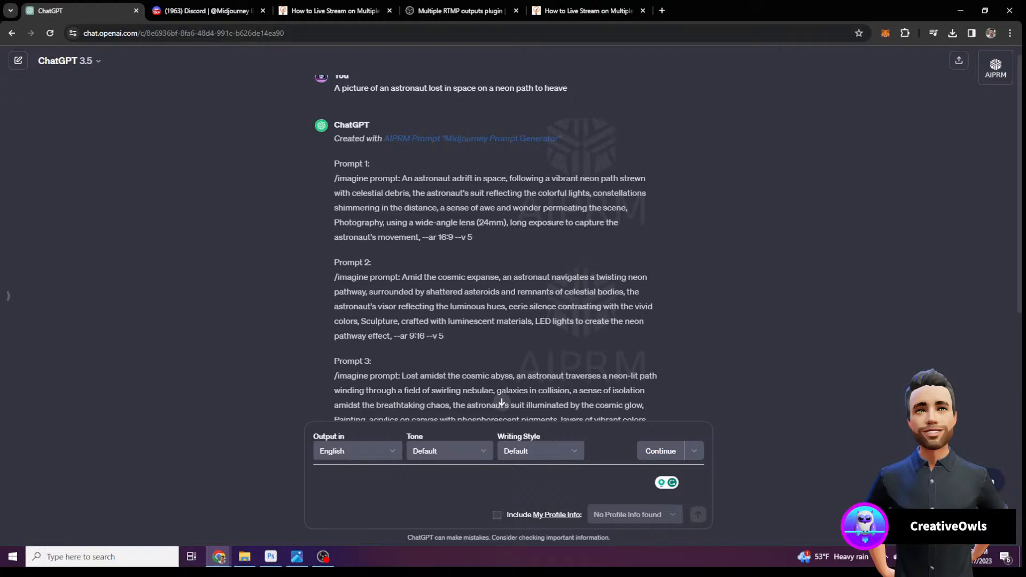
# Switch to Photoshop and examine the astronaut banner by isolating Layer 1, then showing the expand, spaceman and Layer 2 layers one at a time
pyautogui.click(270, 556)
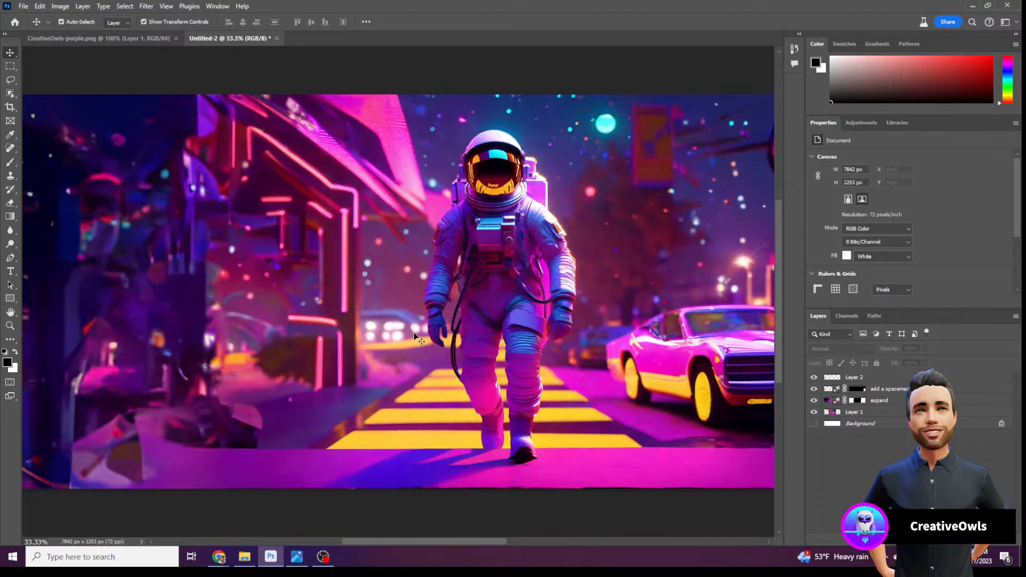
pyautogui.moveTo(443, 541); pyautogui.dragTo(470, 540)
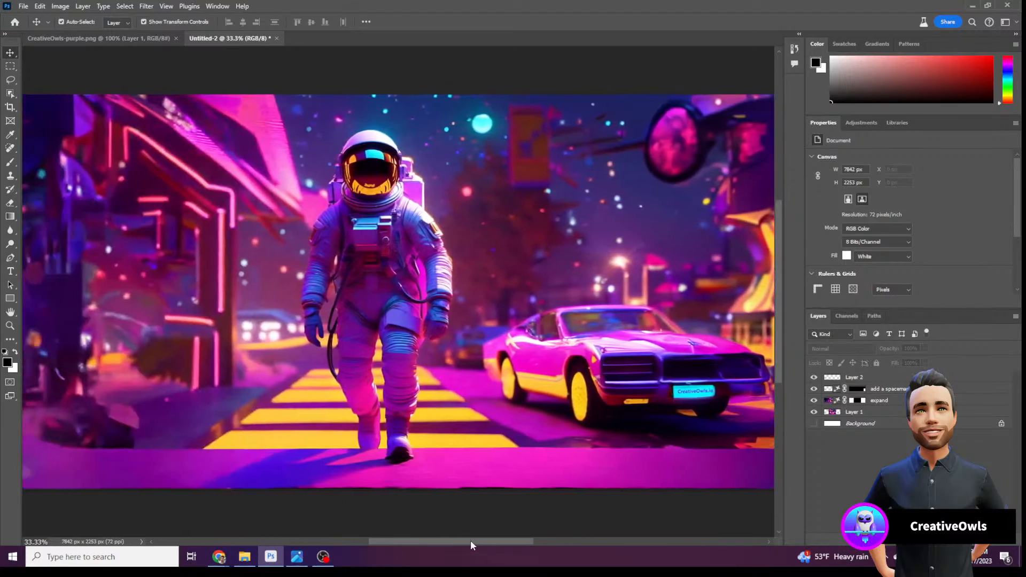
pyautogui.keyDown('alt'); pyautogui.click(813, 411); pyautogui.keyUp('alt')
pyautogui.click(814, 400)
pyautogui.click(813, 389)
pyautogui.click(814, 376)
# Return to ChatGPT in Chrome and copy the Prompt 2 description, from "Amid the cosmic expanse" through "--v 5"
pyautogui.moveTo(225, 554)
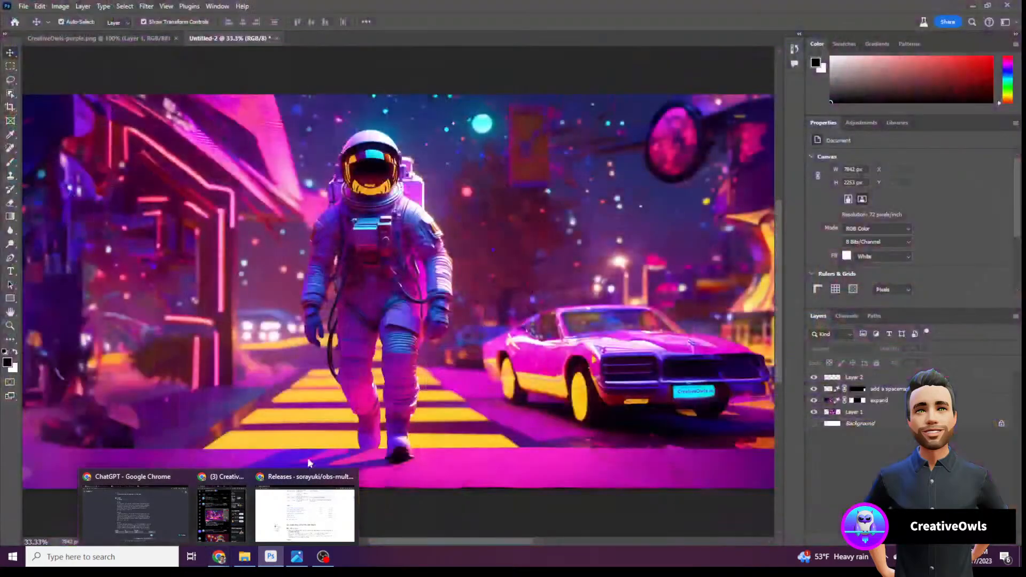
pyautogui.click(140, 519)
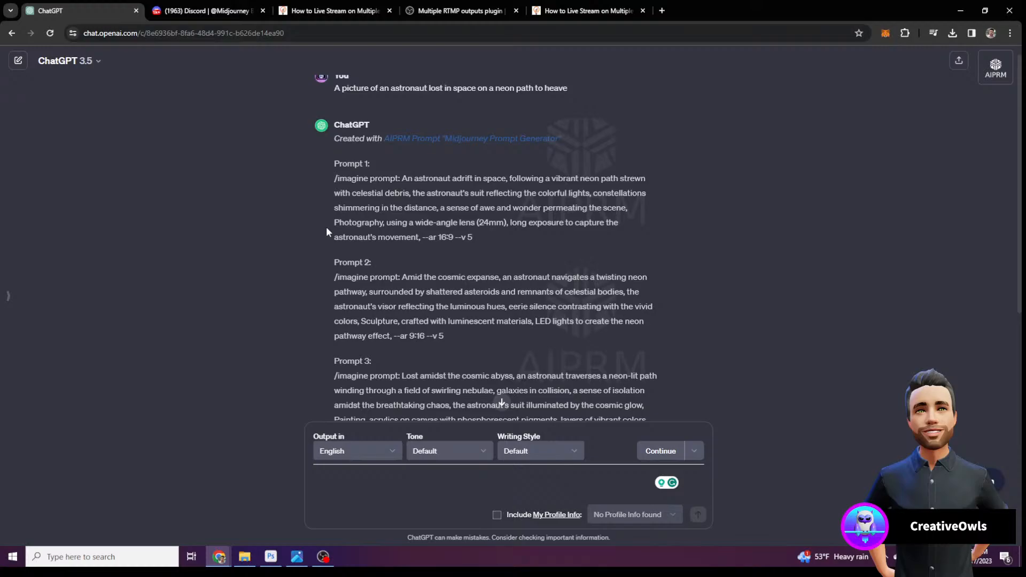
pyautogui.click(209, 13)
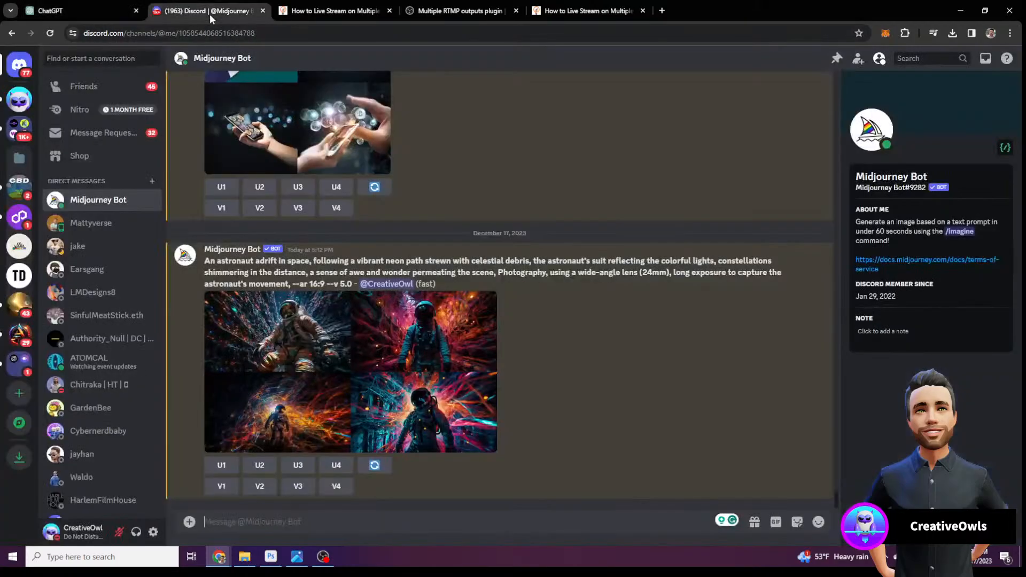
pyautogui.click(105, 6)
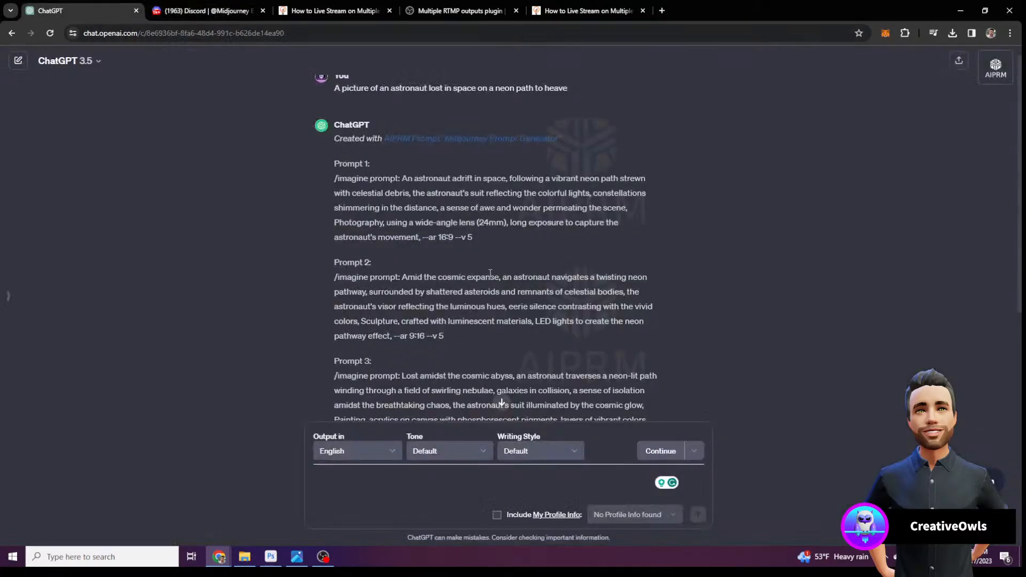
pyautogui.moveTo(457, 342); pyautogui.dragTo(325, 138)
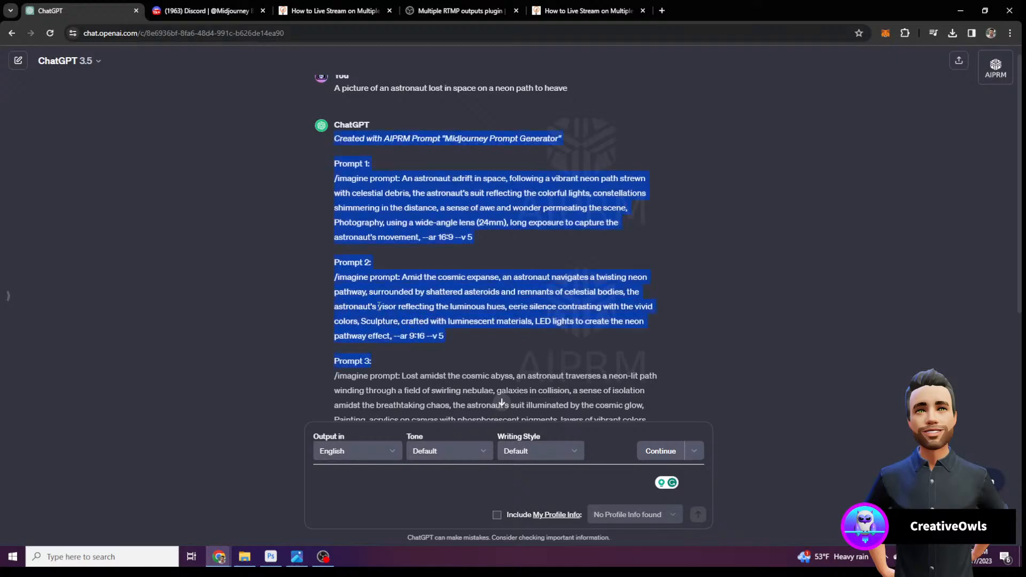
pyautogui.click(404, 280)
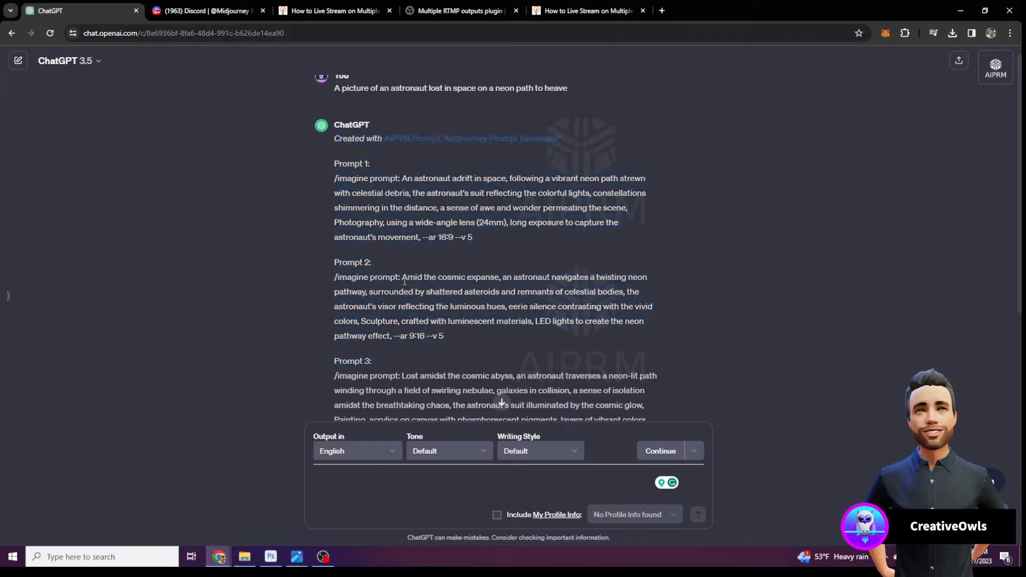
pyautogui.moveTo(404, 279); pyautogui.dragTo(454, 336)
pyautogui.hotkey('ctrl', 'c')
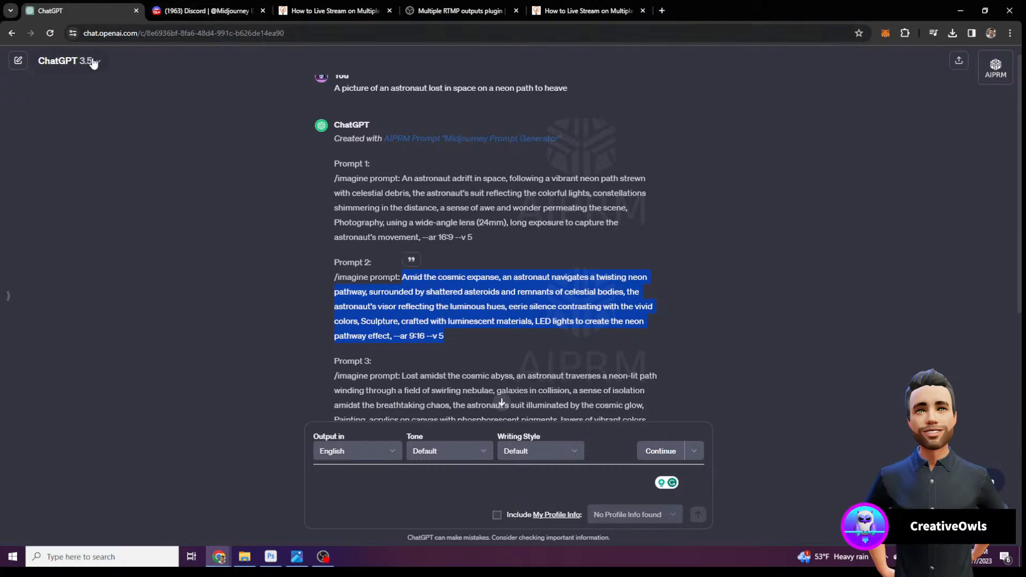
# Submit the copied "Amid the cosmic expanse" prompt to the Midjourney Bot in Discord with the /imagine command
pyautogui.click(220, 13)
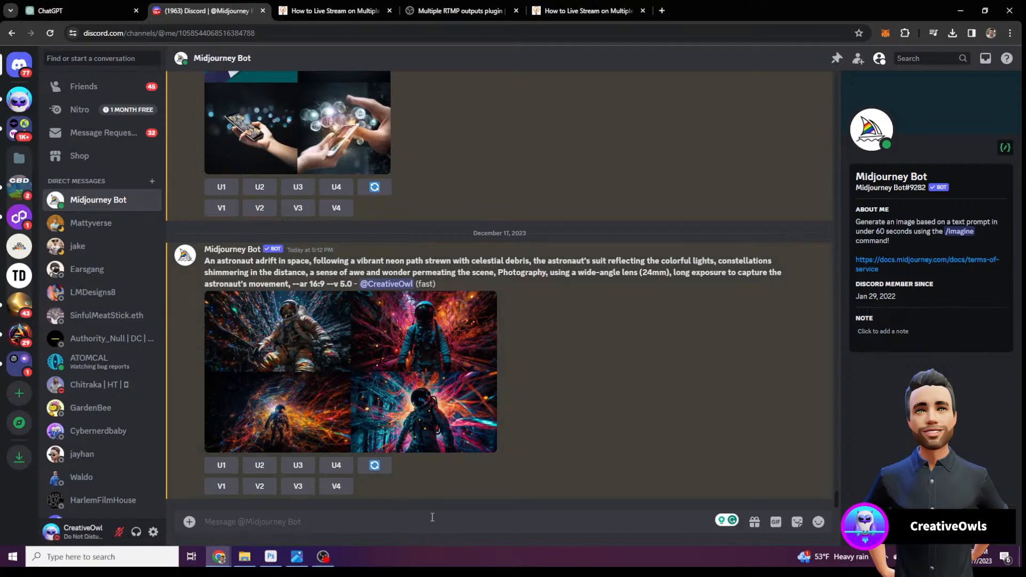
pyautogui.write('/')
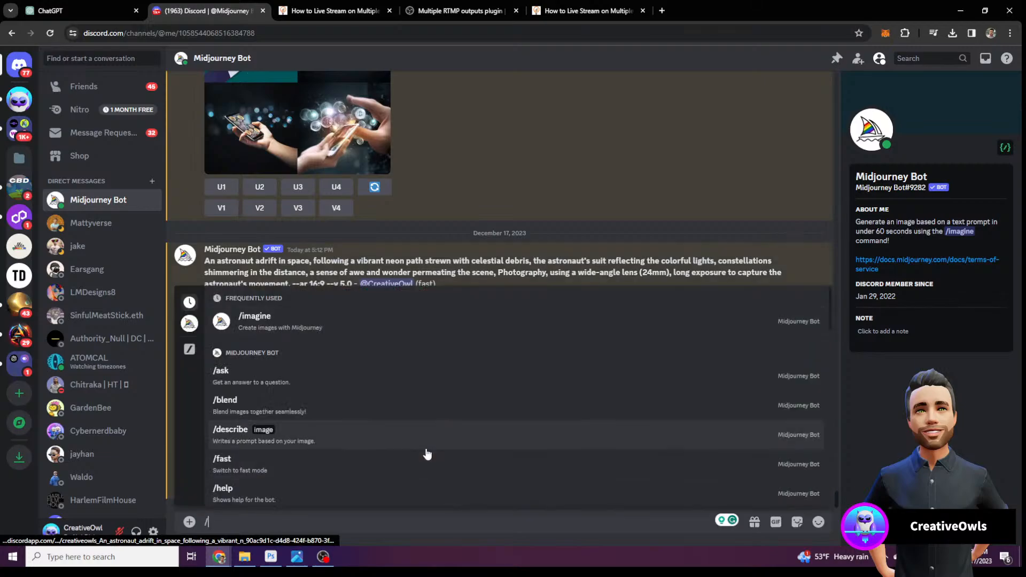
pyautogui.click(383, 324)
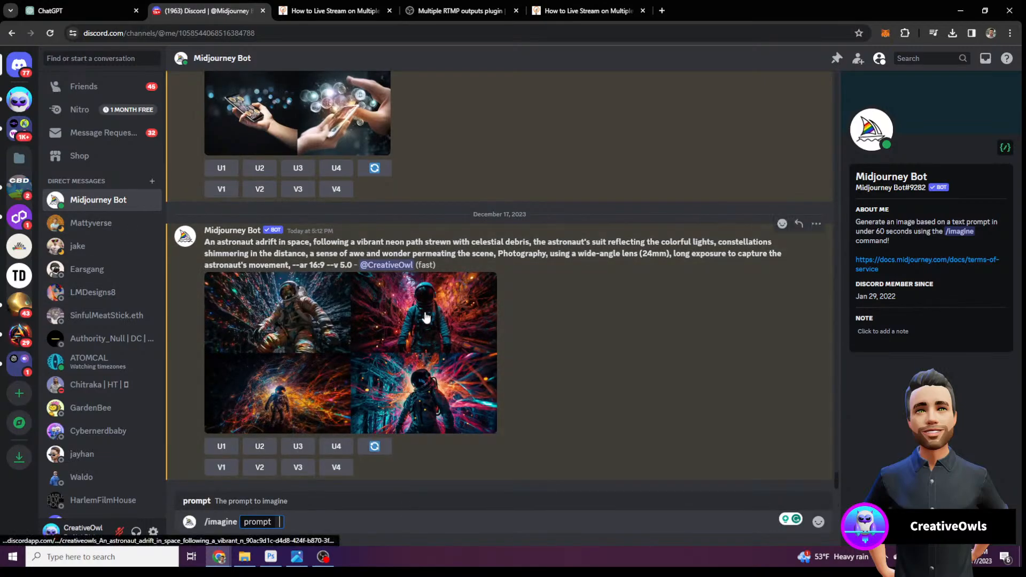
pyautogui.hotkey('ctrl', 'v')
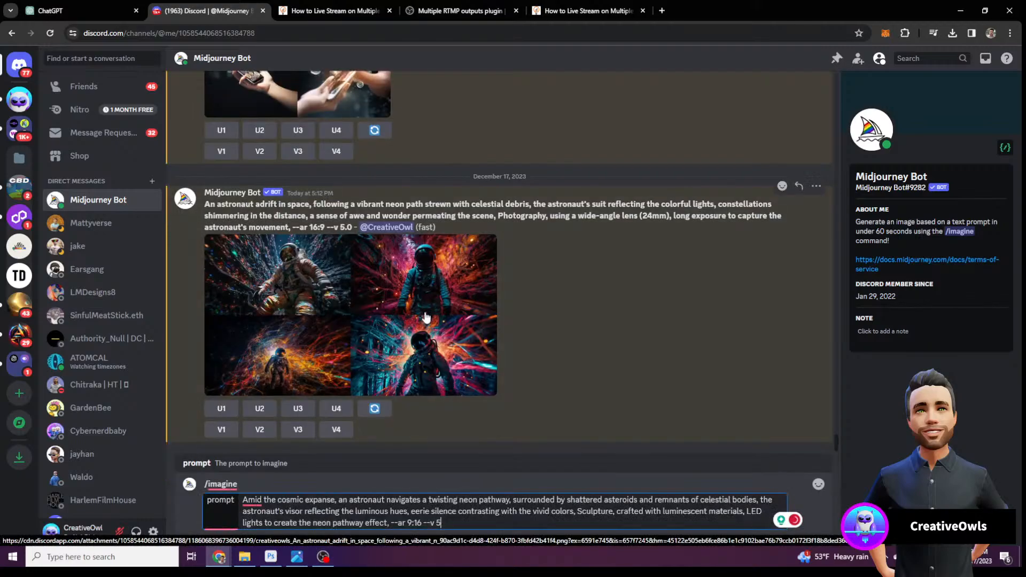
pyautogui.press('Return')
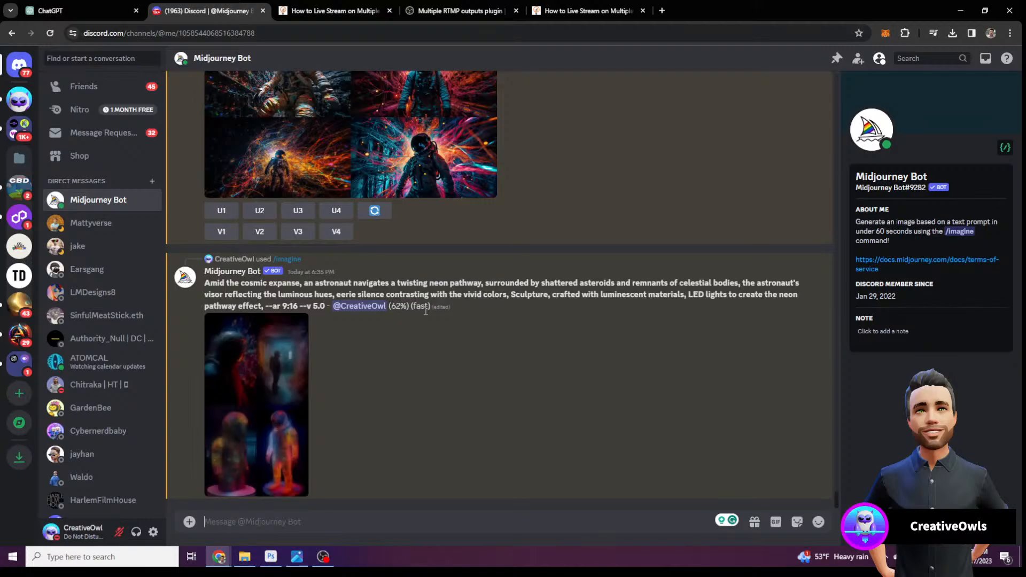
# Copy the Prompt 3 description in ChatGPT, from "Lost amidst the cosmic abyss" through "--ar 1:1 --v 5"
pyautogui.click(55, 12)
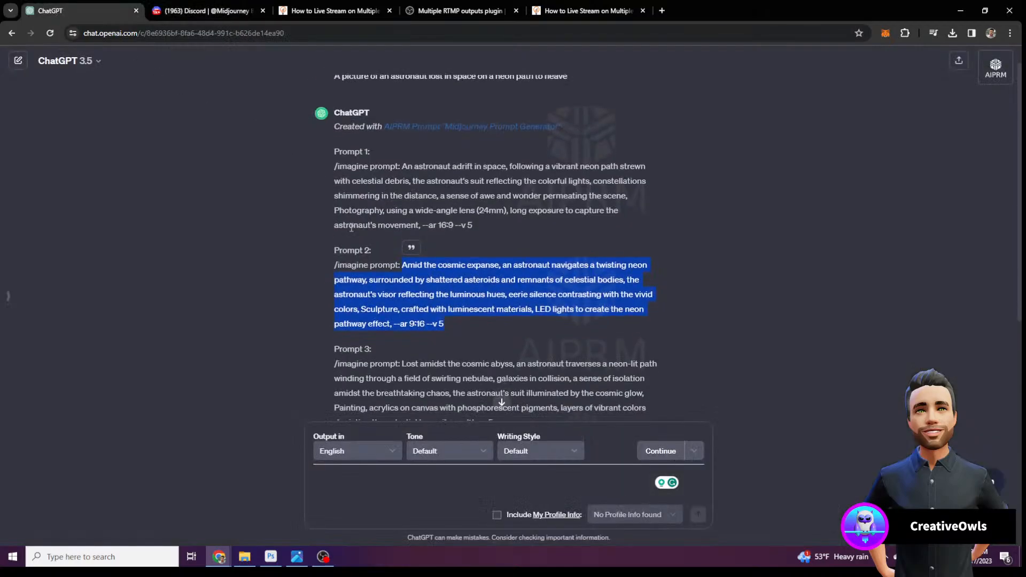
pyautogui.scroll(-3, 366, 226)
pyautogui.moveTo(504, 281); pyautogui.dragTo(401, 219)
pyautogui.hotkey('ctrl', 'c')
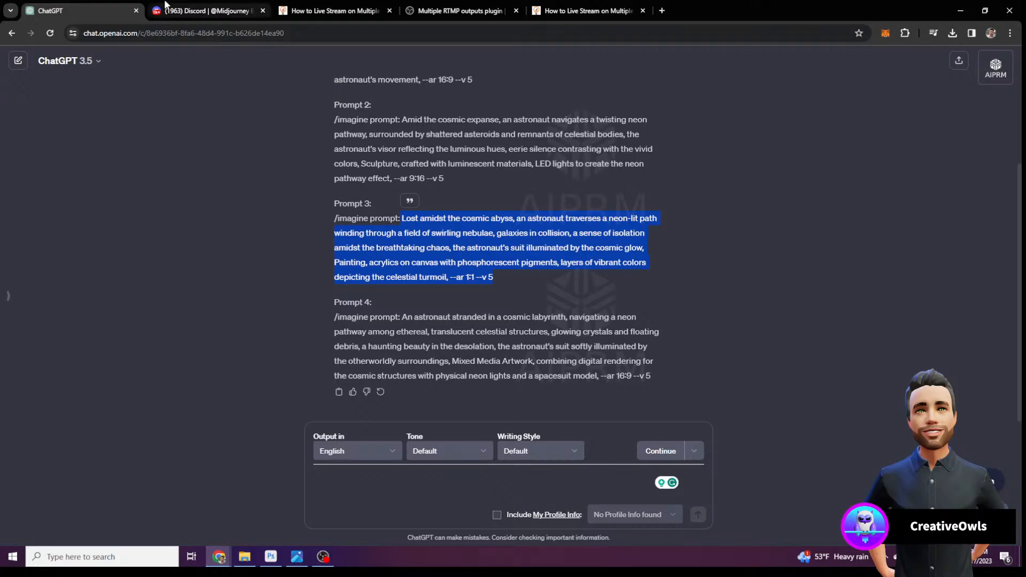
# Submit the copied "Lost amidst the cosmic abyss" prompt to the Midjourney Bot in Discord with the /imagine command
pyautogui.click(202, 11)
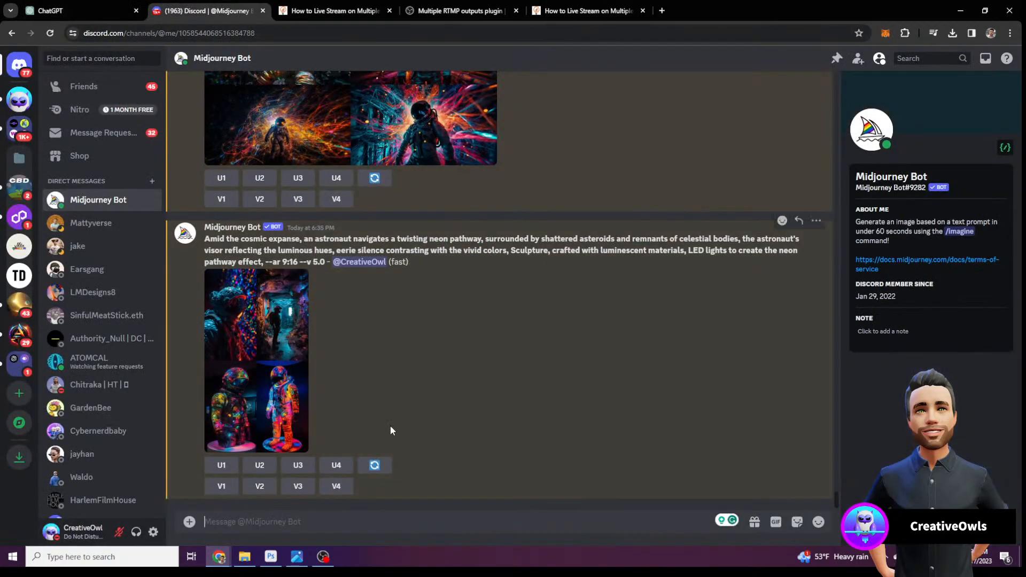
pyautogui.write('/i')
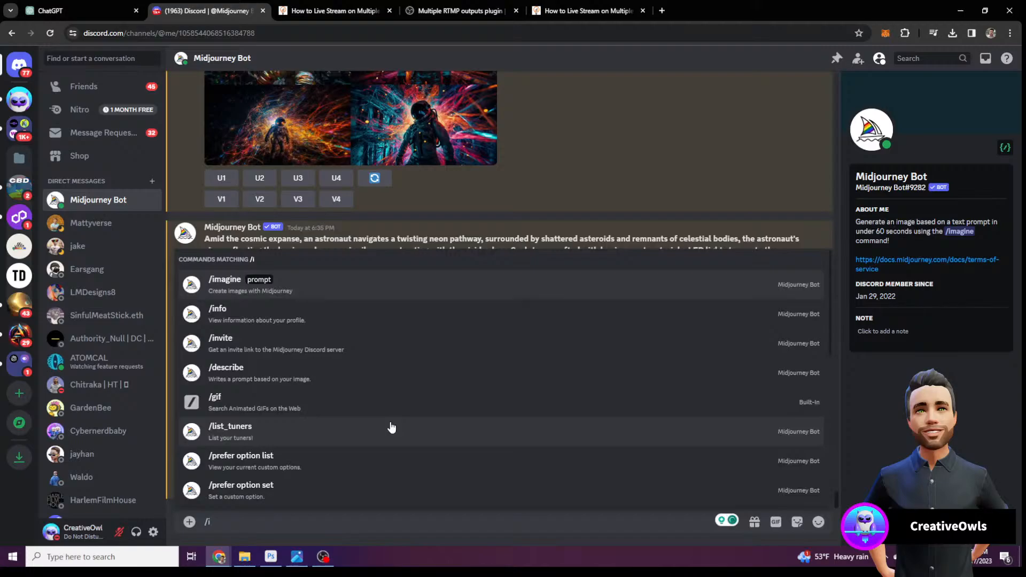
pyautogui.press('Tab')
pyautogui.hotkey('ctrl', 'v')
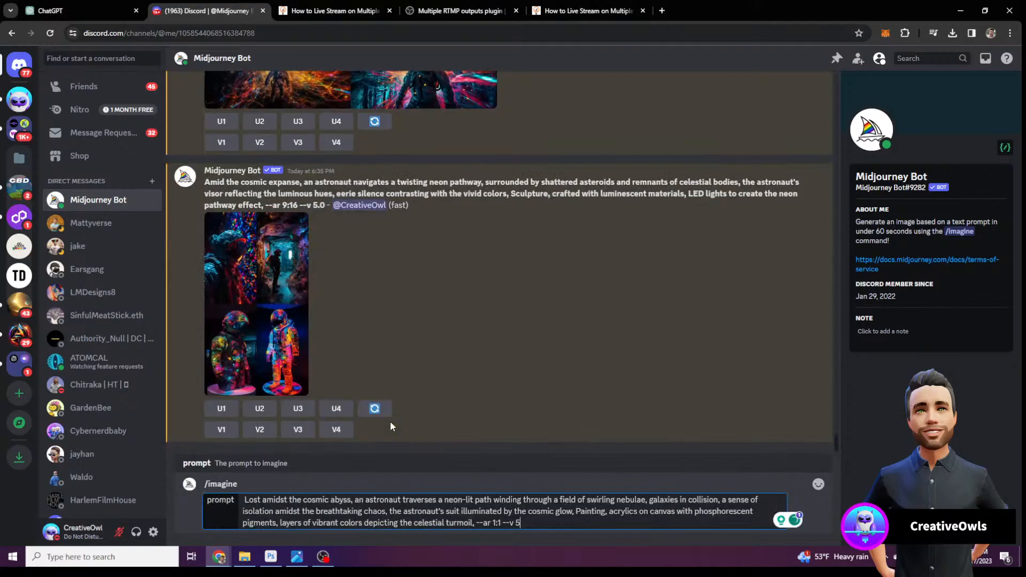
pyautogui.press('Return')
# Copy the Prompt 4 description in ChatGPT, from "An astronaut stranded in a cosmic labyrinth" through "--ar 16:9 --v 5"
pyautogui.click(69, 7)
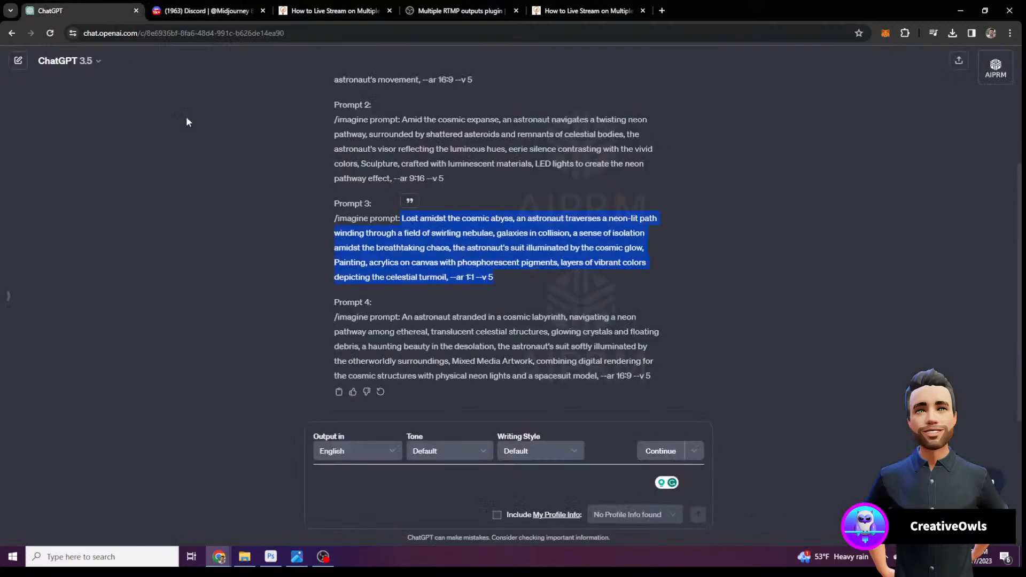
pyautogui.moveTo(677, 373); pyautogui.dragTo(412, 326)
pyautogui.hotkey('ctrl', 'c')
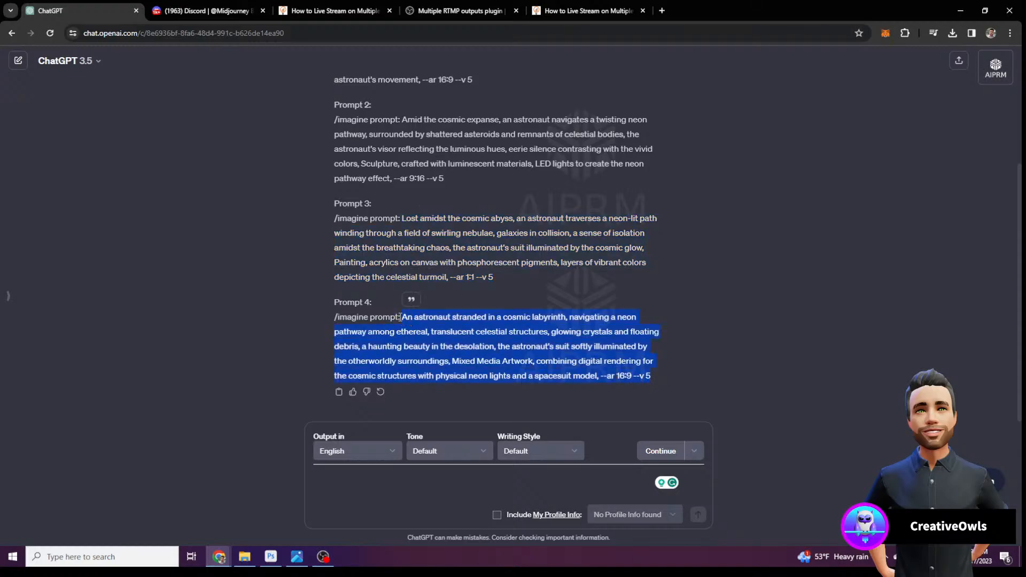
# Submit the copied "An astronaut stranded in a cosmic labyrinth" prompt to the Midjourney Bot in Discord with the /imagine command
pyautogui.click(216, 10)
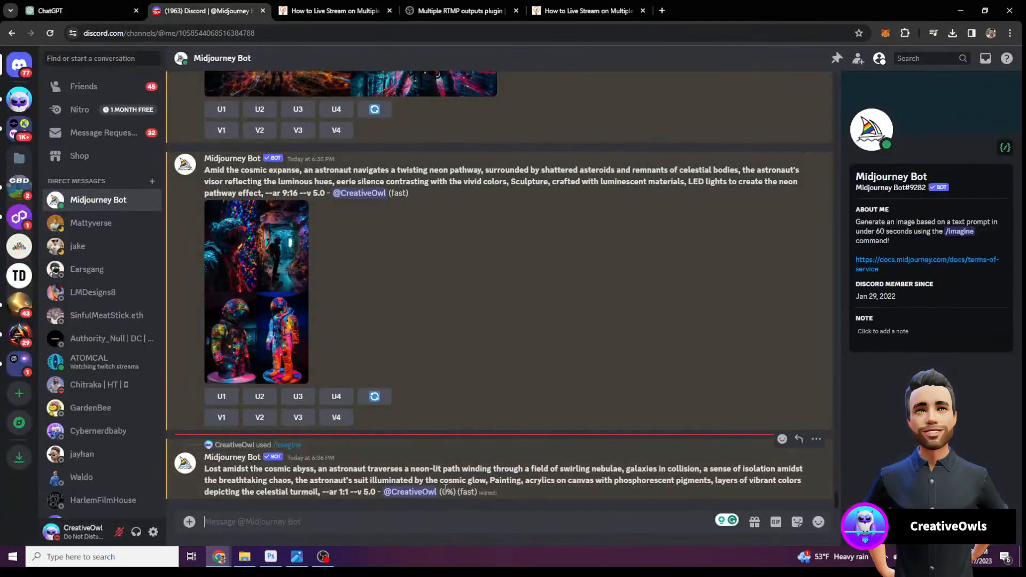
pyautogui.write('/i')
pyautogui.press('Return')
pyautogui.hotkey('ctrl', 'v')
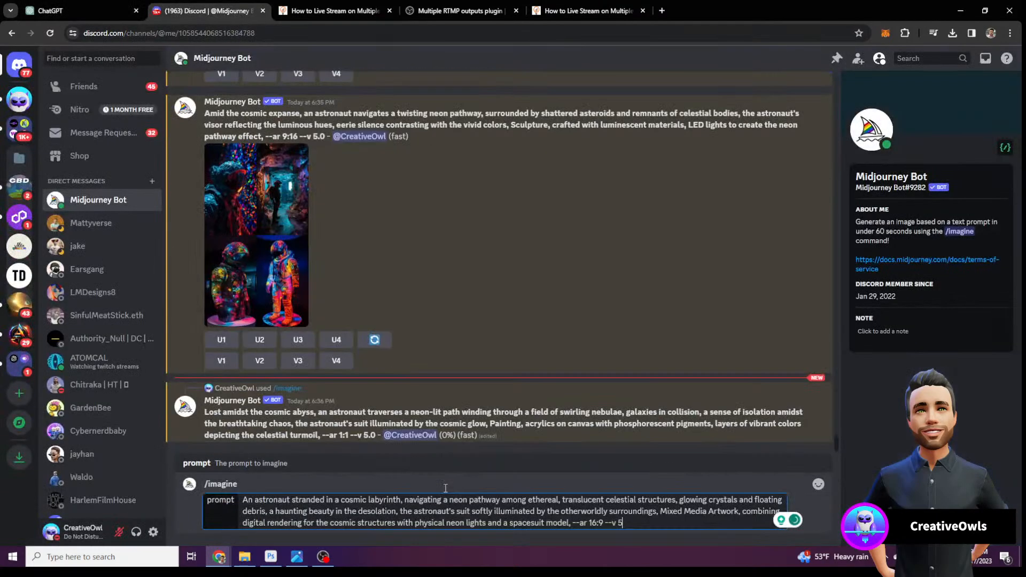
pyautogui.press('Return')
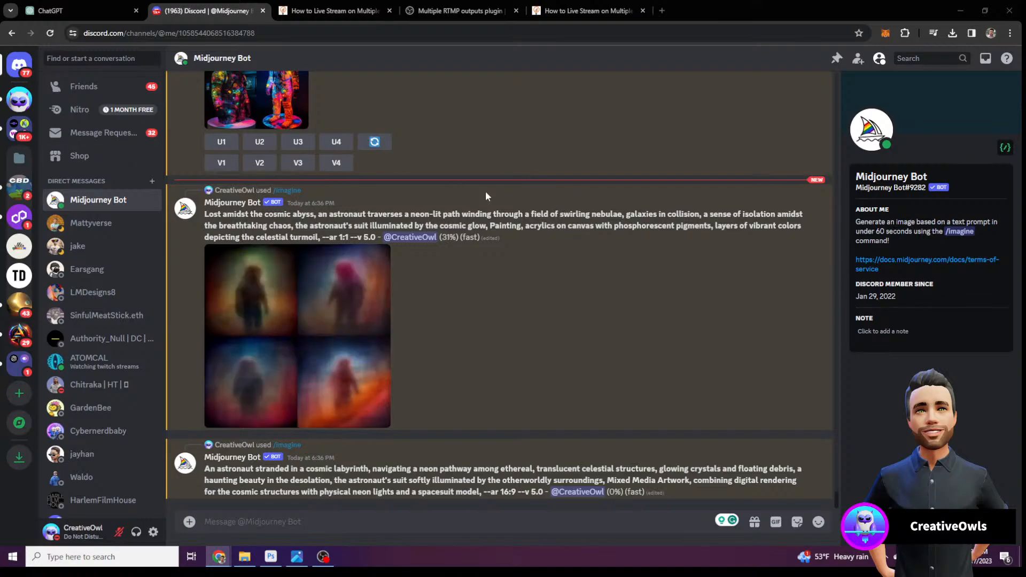
# Enlarge the 9:16 image grid of the "Amid the cosmic expanse" prompt to examine its individual images
pyautogui.scroll(4, 501, 208)
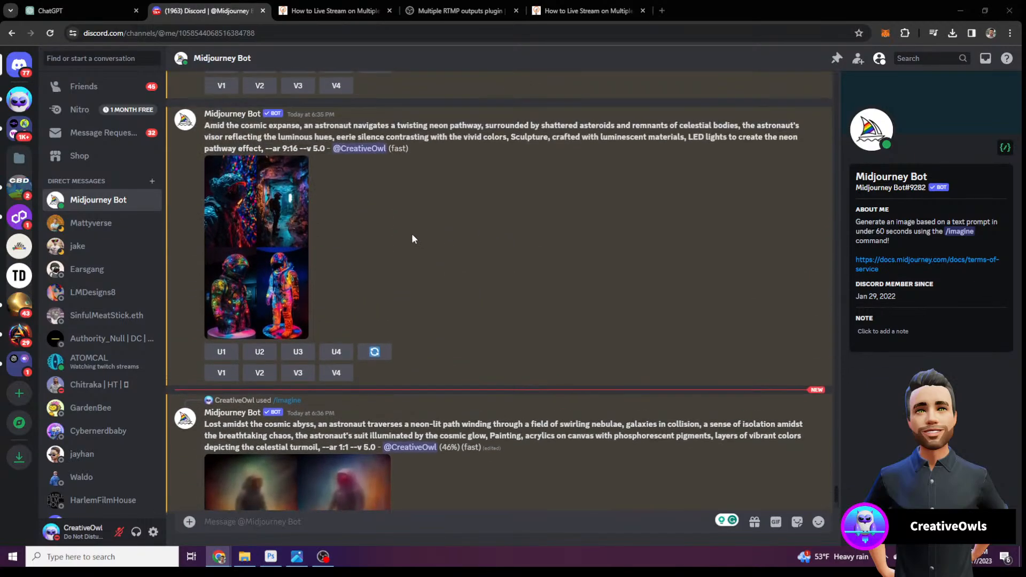
pyautogui.click(274, 241)
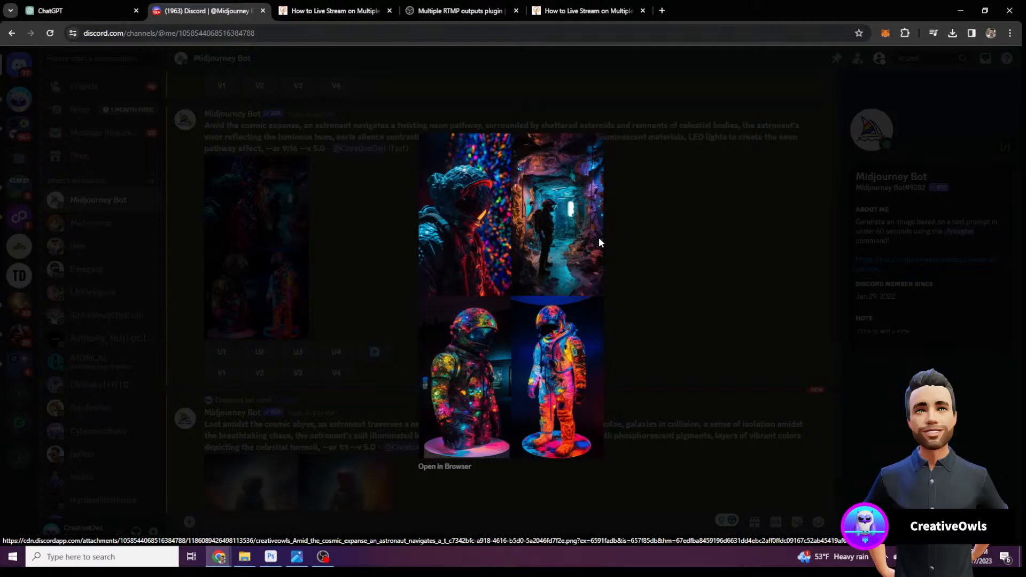
pyautogui.click(645, 200)
pyautogui.click(230, 205)
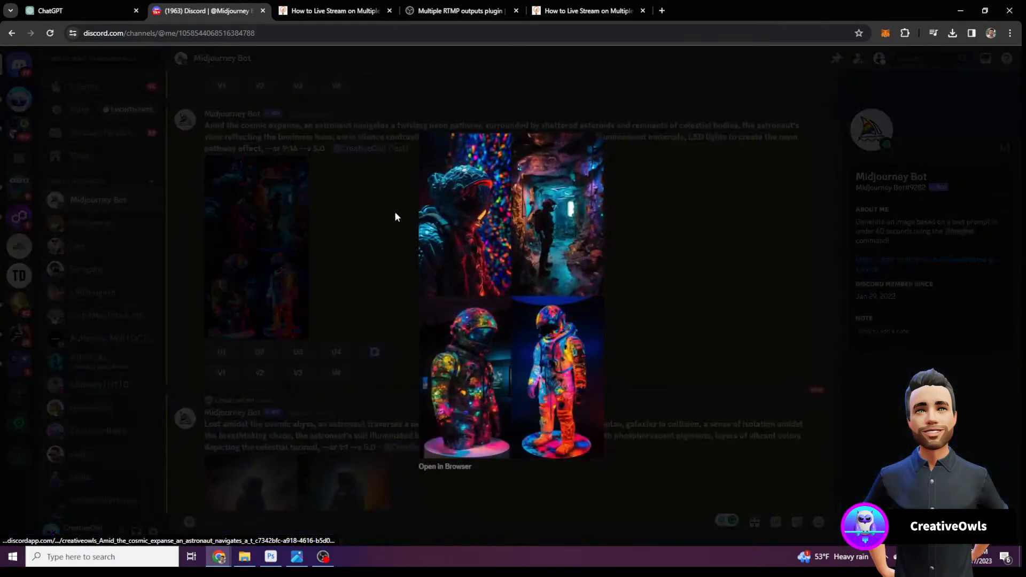
pyautogui.click(696, 195)
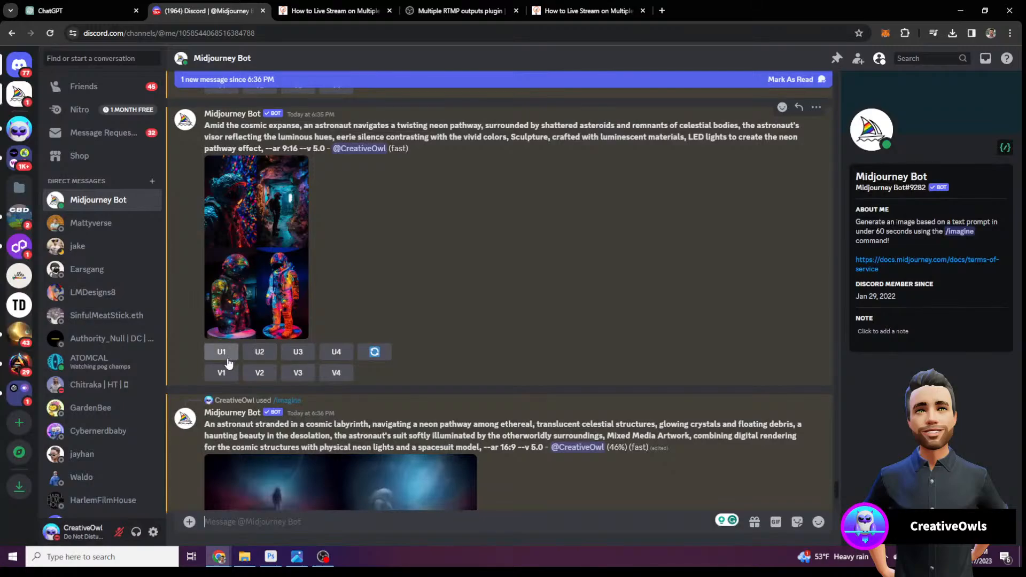
# Upscale the first image of the "Amid the cosmic expanse" grid and request variations of it by submitting its remix prompt
pyautogui.click(221, 351)
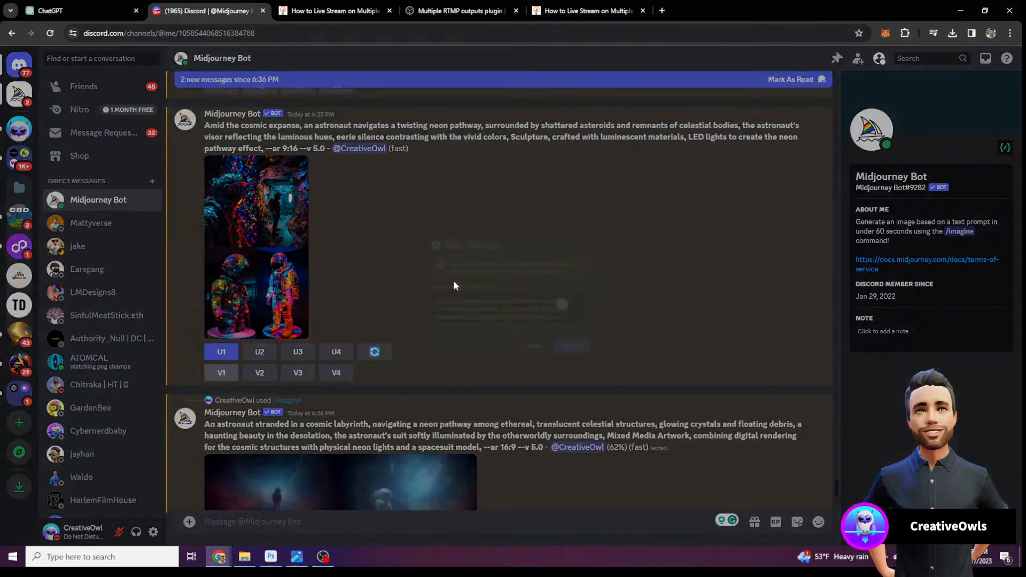
pyautogui.click(592, 365)
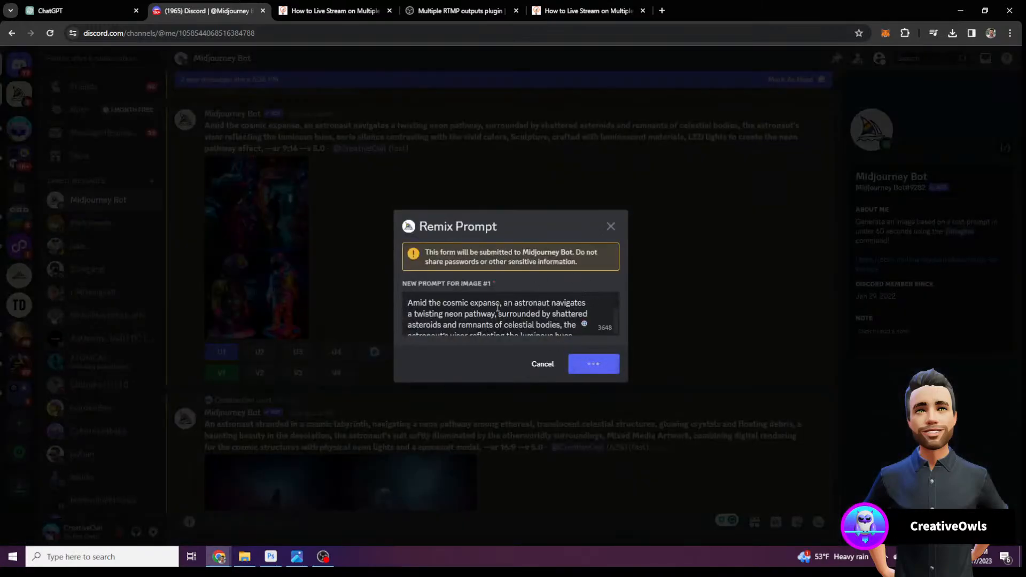
pyautogui.scroll(-5, 502, 294)
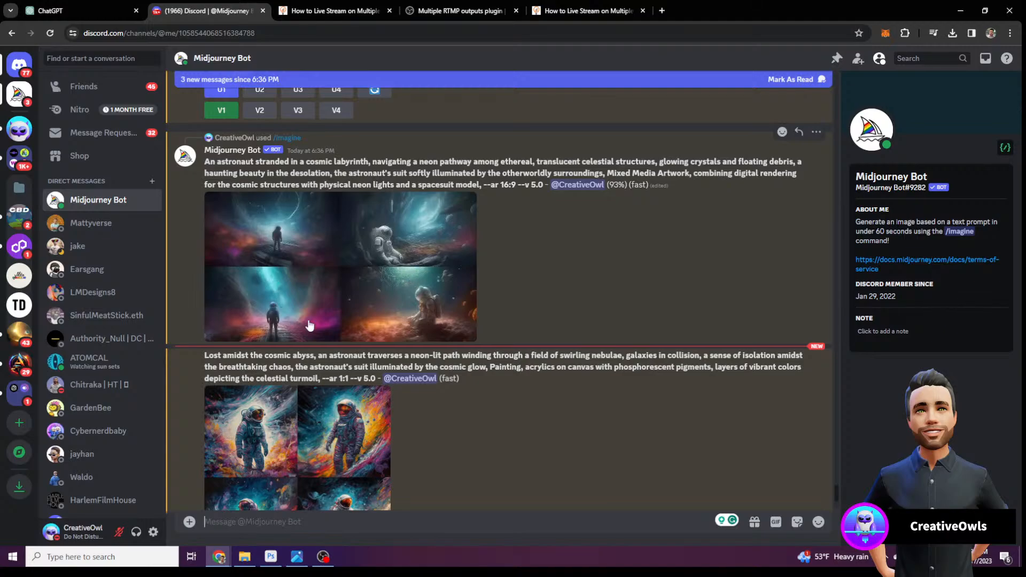
# Enlarge the upscaled first image of the "Amid the cosmic expanse" prompt to examine it, and give it the heart rating
pyautogui.scroll(-15, 347, 264)
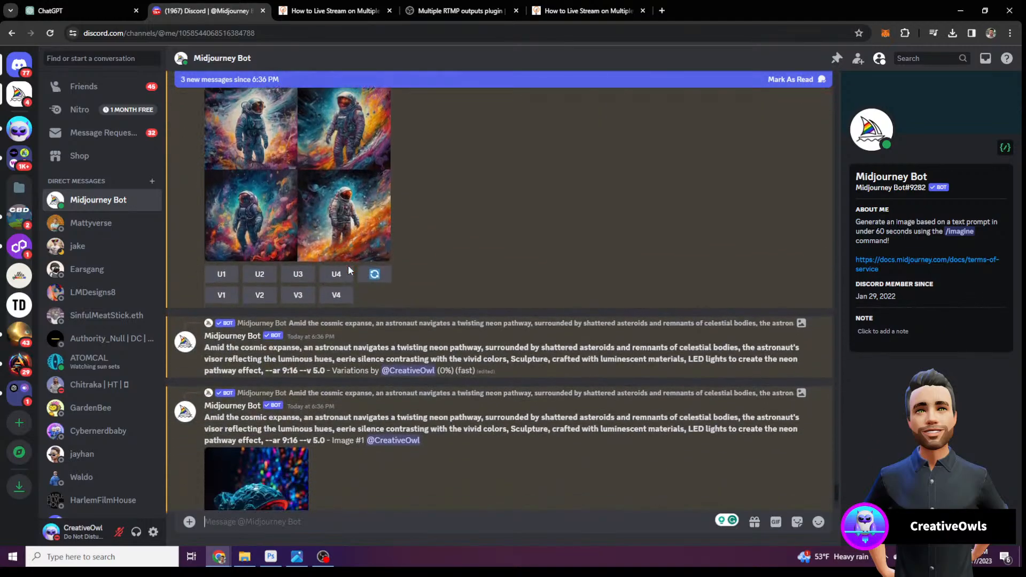
pyautogui.click(288, 327)
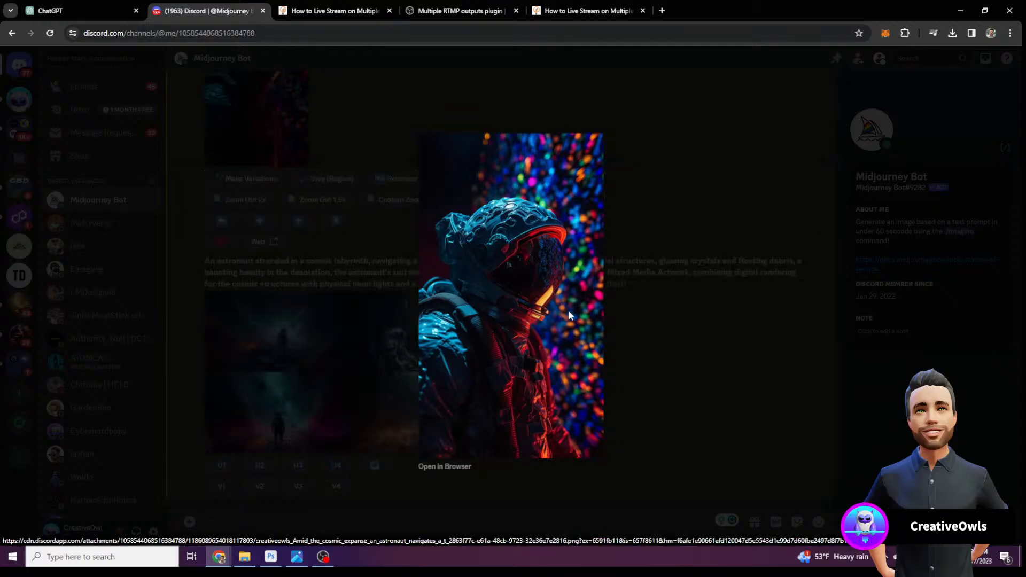
pyautogui.click(641, 334)
pyautogui.scroll(2, 508, 288)
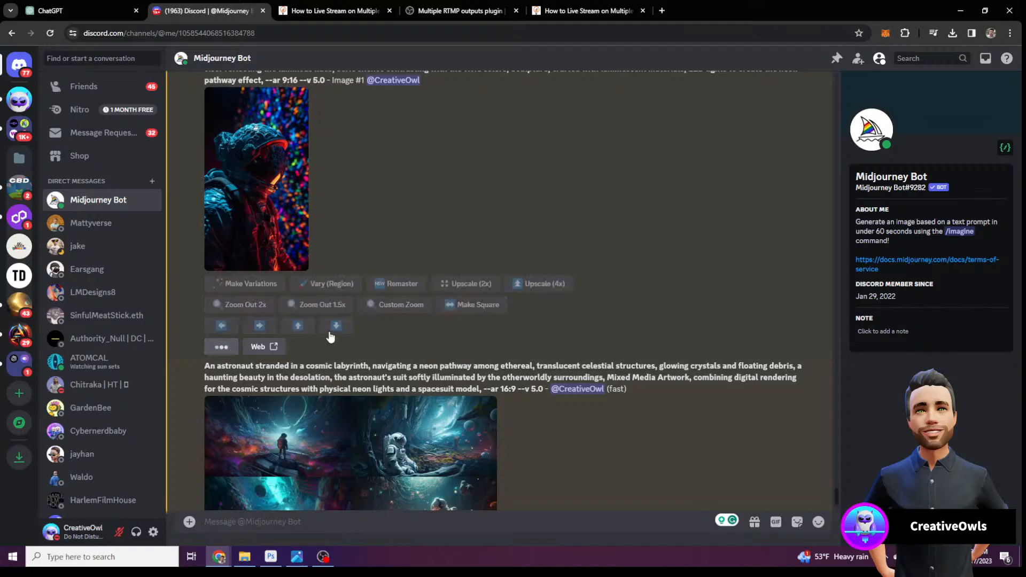
pyautogui.scroll(2, 275, 347)
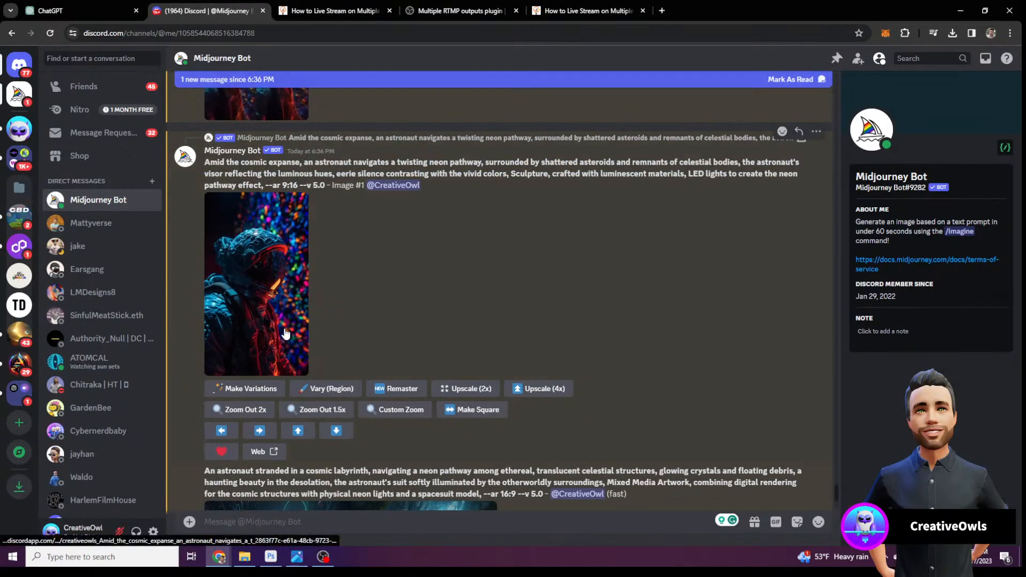
# Examine the original 9:16 image grid of the "Amid the cosmic expanse" prompt at enlarged size for comparison with the upscaled image
pyautogui.scroll(6, 357, 350)
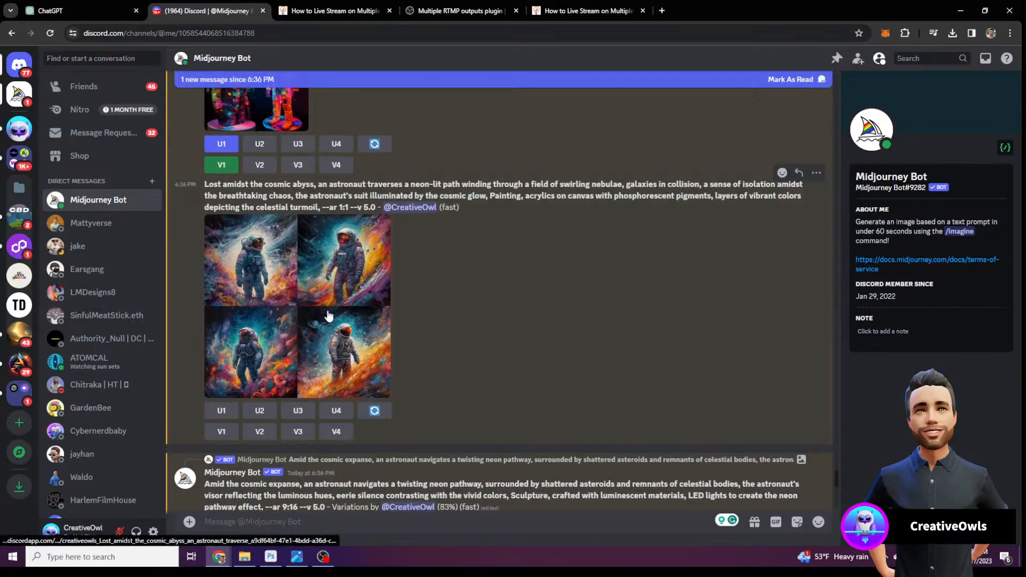
pyautogui.scroll(1, 325, 316)
pyautogui.scroll(3, 324, 315)
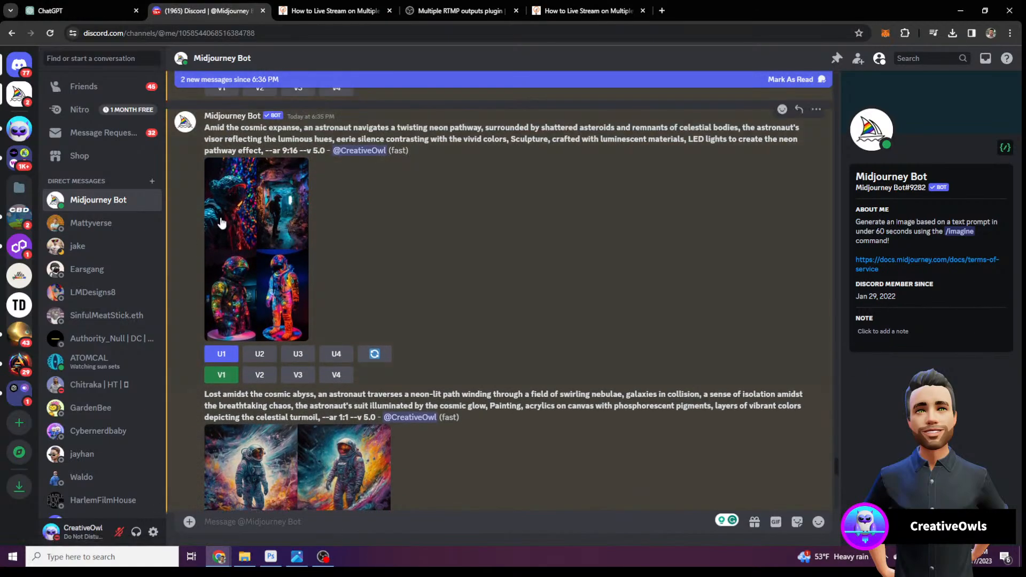
pyautogui.click(248, 227)
pyautogui.click(659, 279)
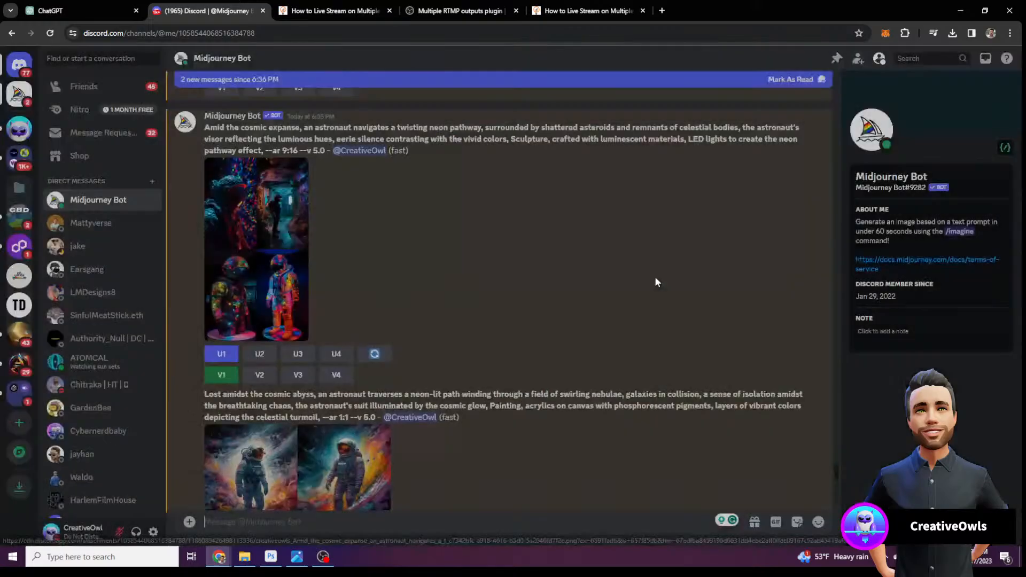
# Examine the enlarged "An astronaut stranded in a cosmic labyrinth" grid, request variations of its third image with the remix prompt, and upscale that image
pyautogui.scroll(-10, 655, 277)
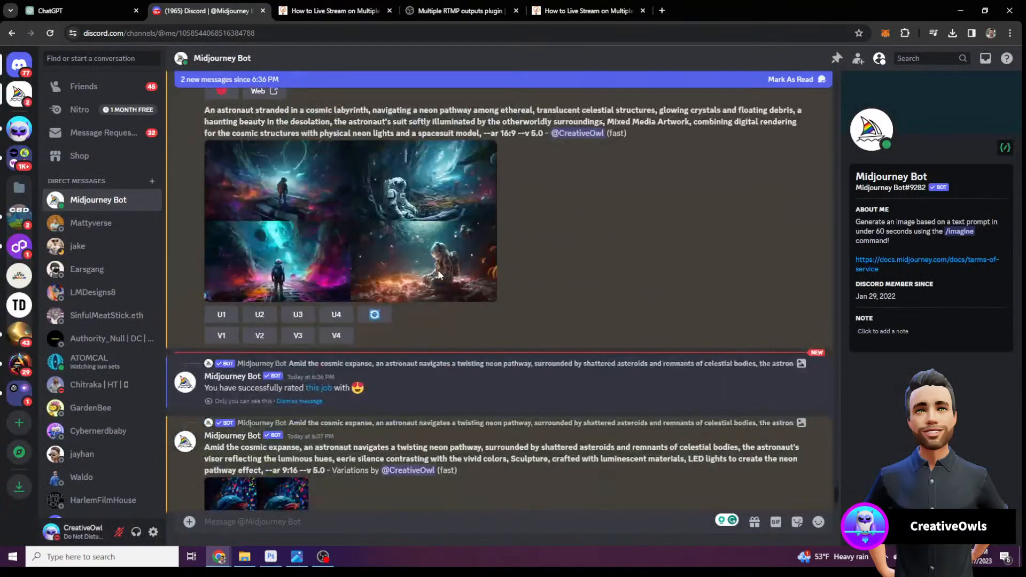
pyautogui.click(372, 265)
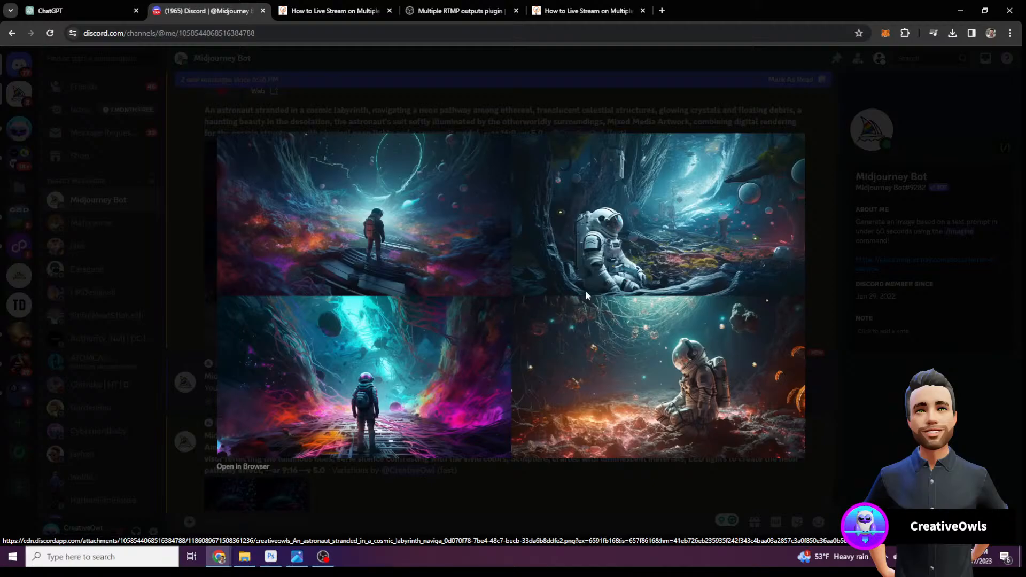
pyautogui.click(643, 87)
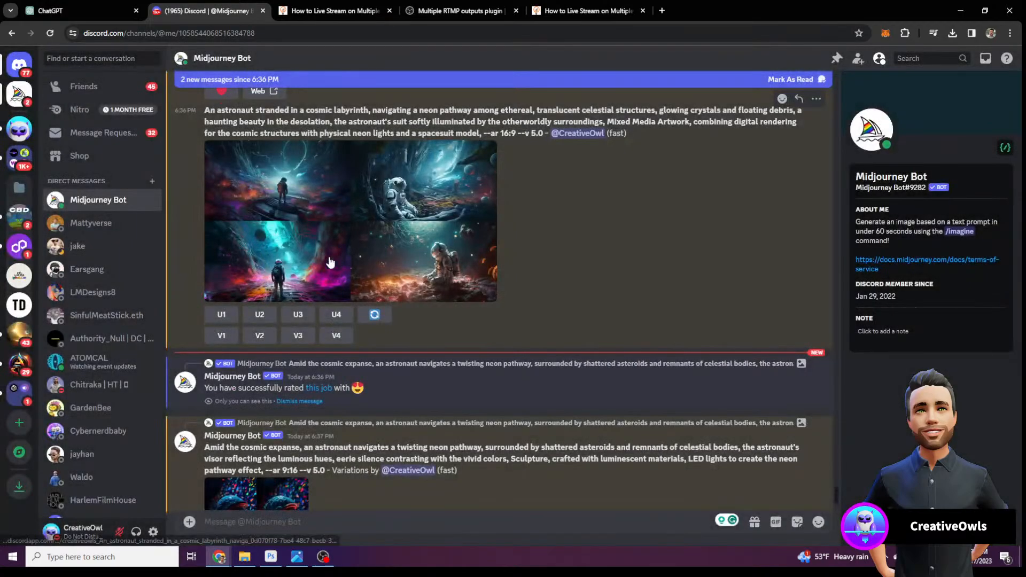
pyautogui.scroll(1, 294, 266)
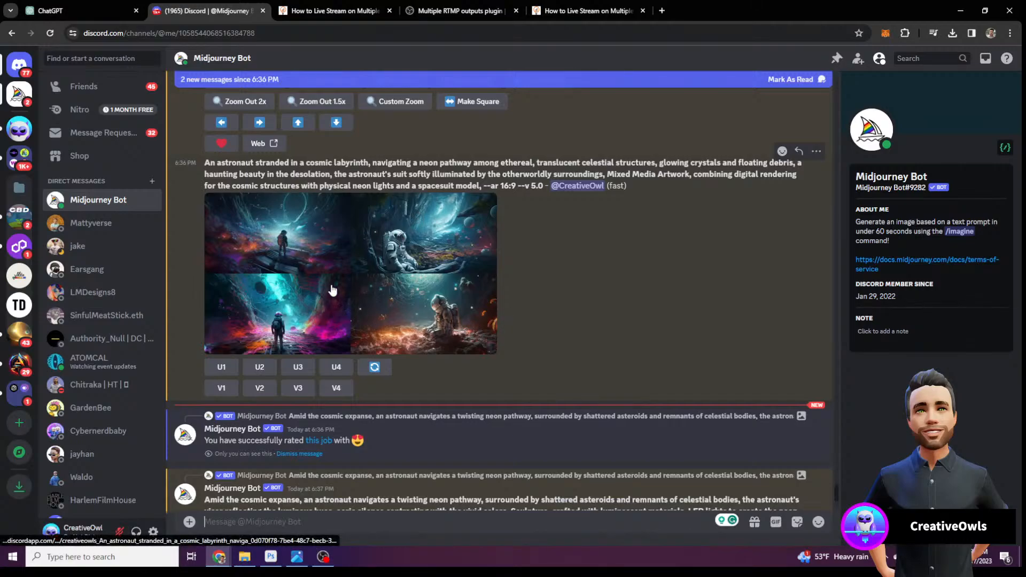
pyautogui.click(301, 388)
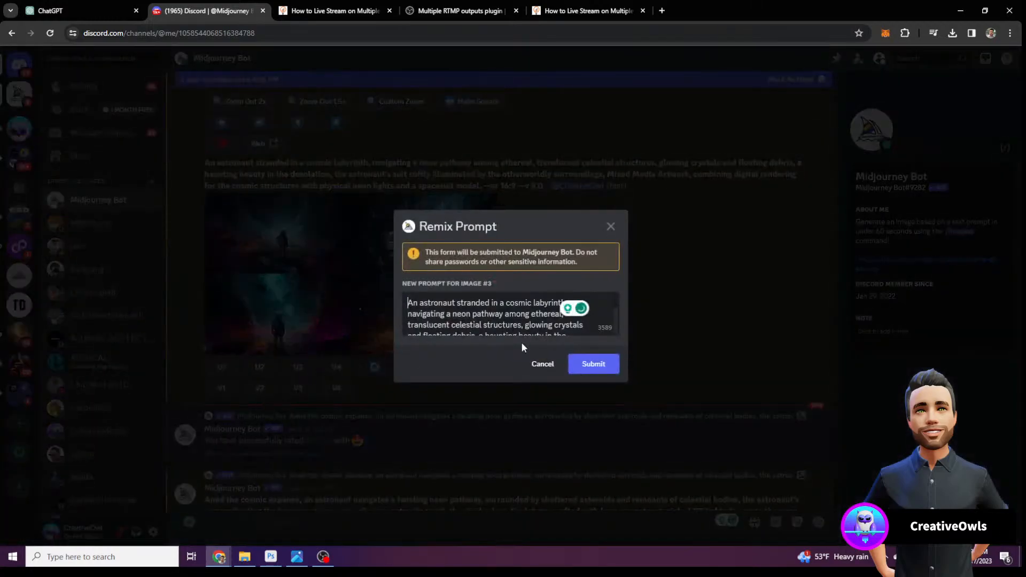
pyautogui.click(592, 369)
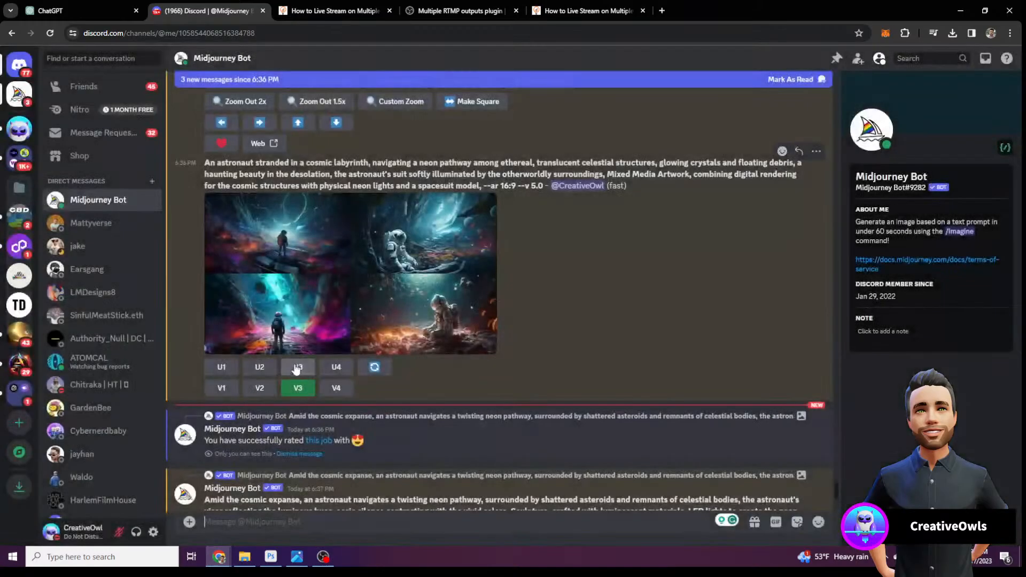
# Enlarge the variations grid of "Amid the cosmic expanse" to examine it, and rerun those variations by submitting the unchanged remix prompt
pyautogui.click(285, 316)
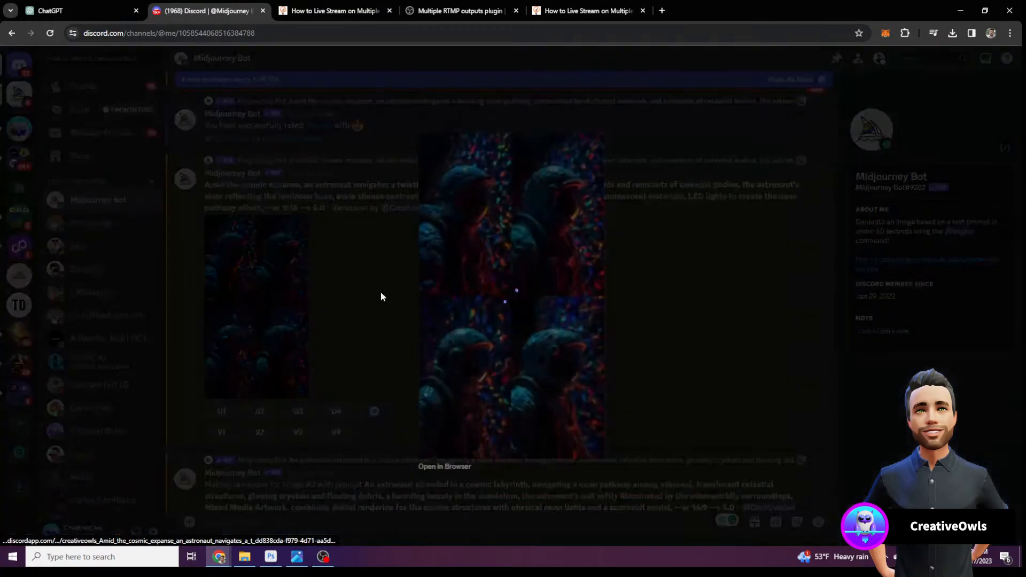
pyautogui.click(687, 280)
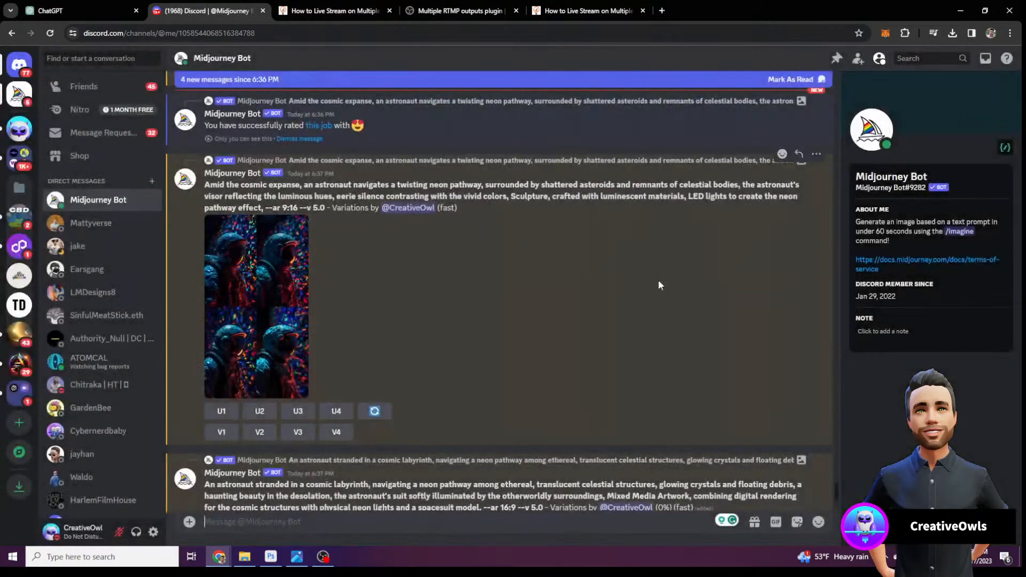
pyautogui.click(375, 412)
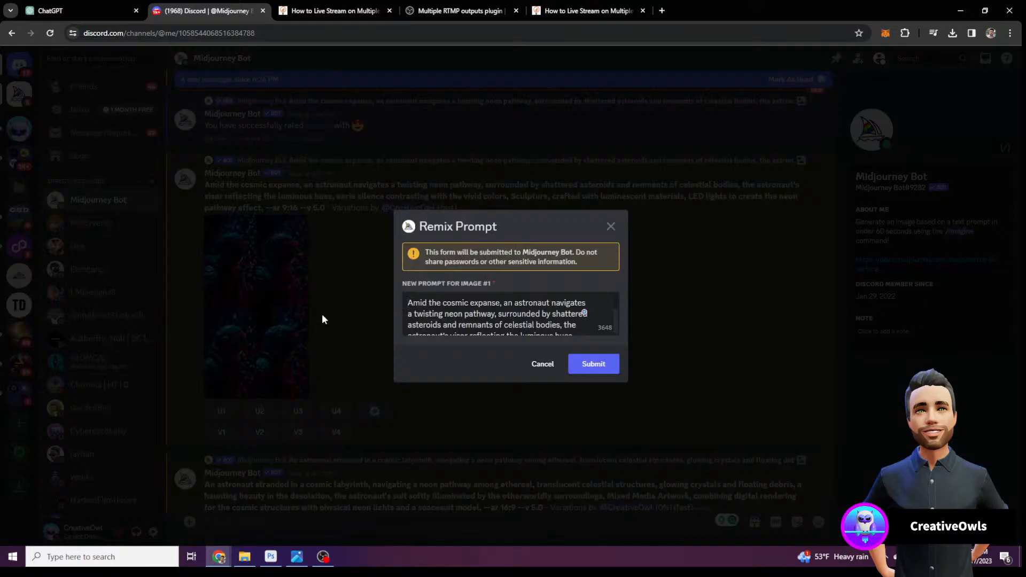
pyautogui.click(587, 365)
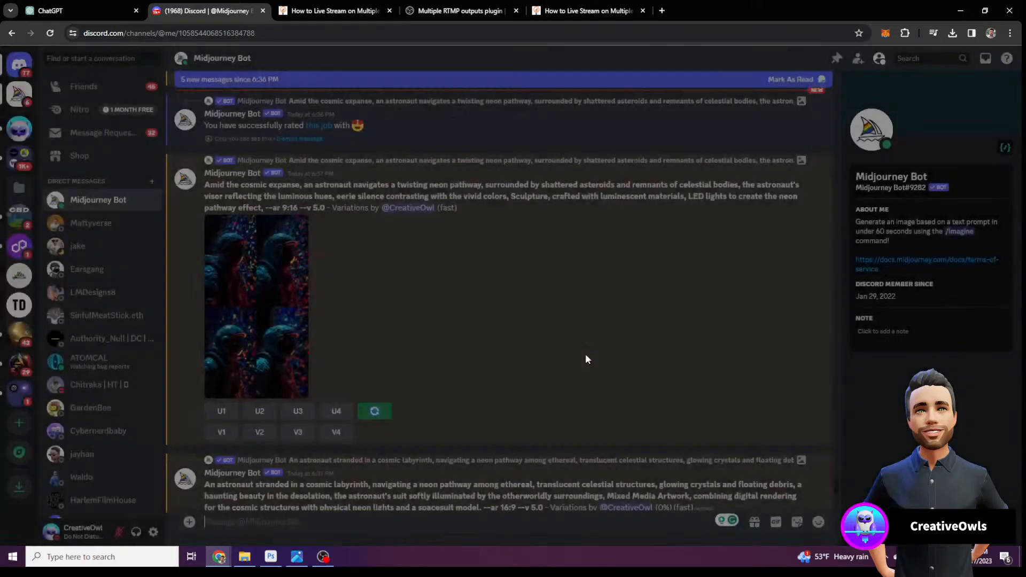
# Give the upscaled third "cosmic labyrinth" image the heart rating and open it on the Midjourney website
pyautogui.scroll(-10, 441, 333)
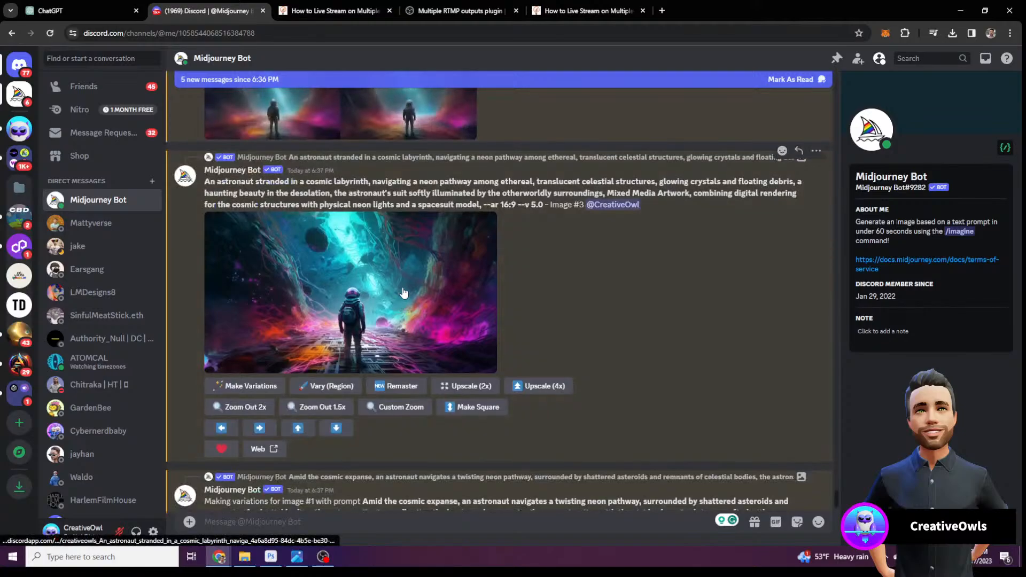
pyautogui.click(268, 449)
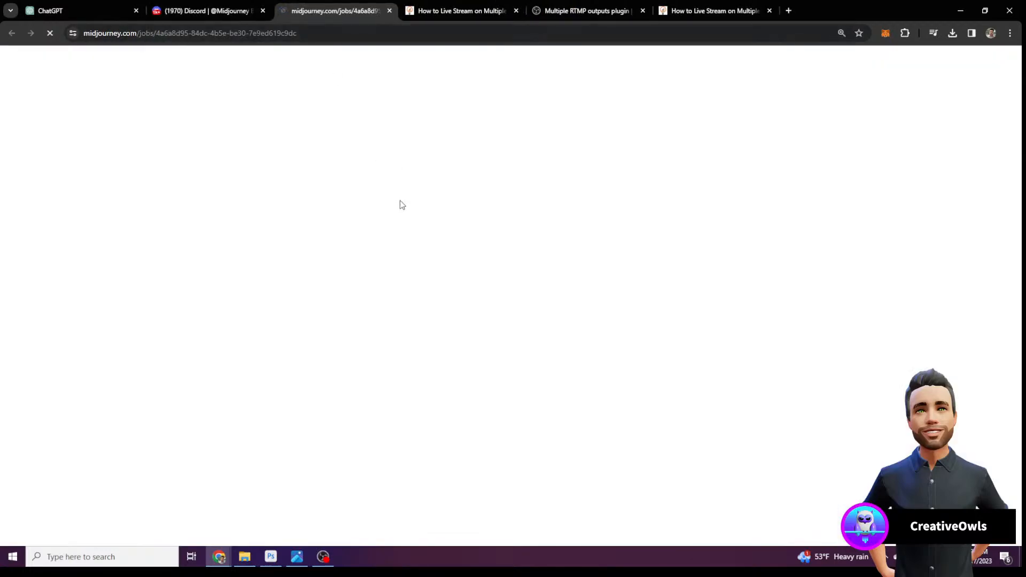
pyautogui.rightClick(445, 270)
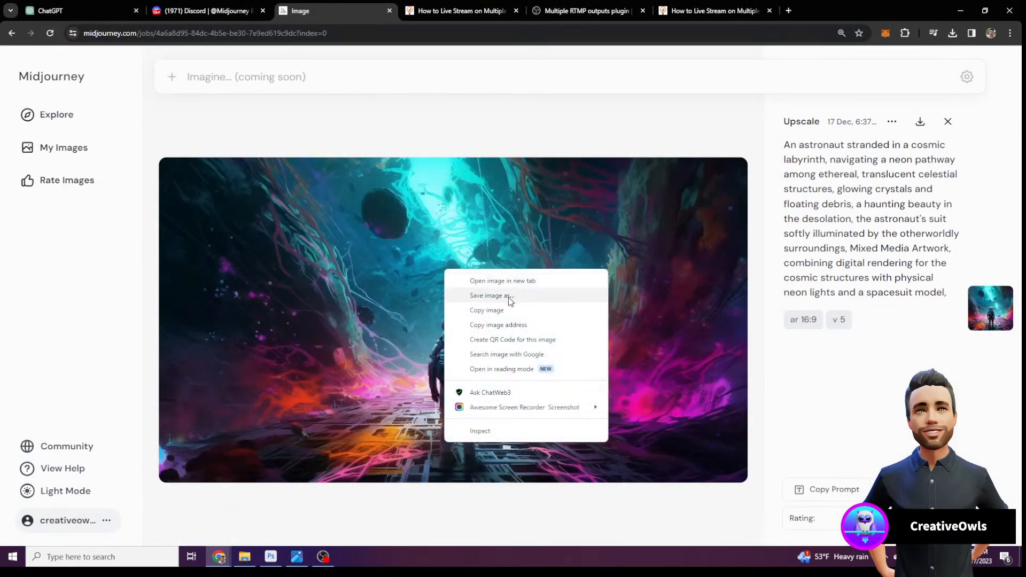
pyautogui.click(508, 296)
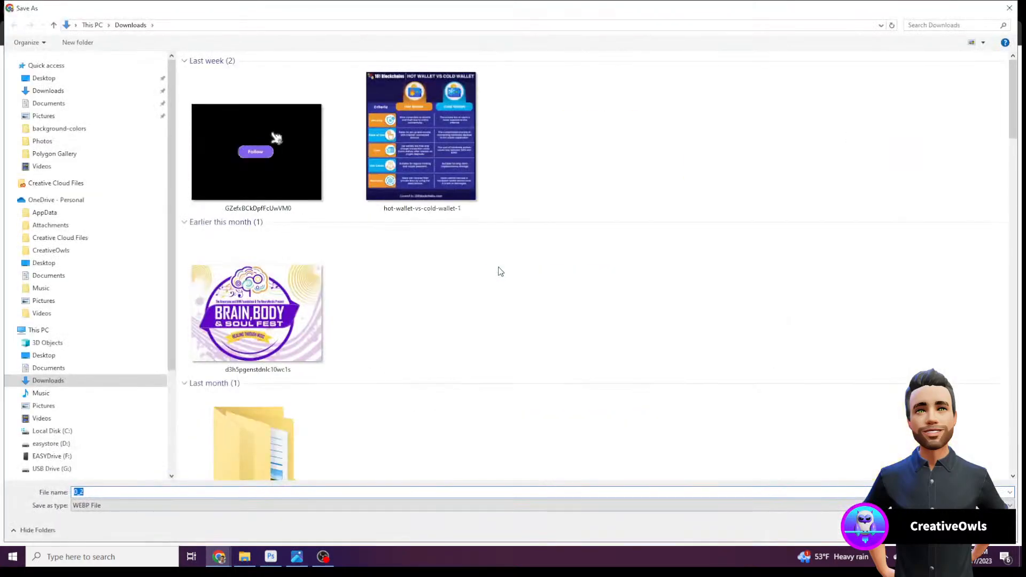
pyautogui.click(982, 530)
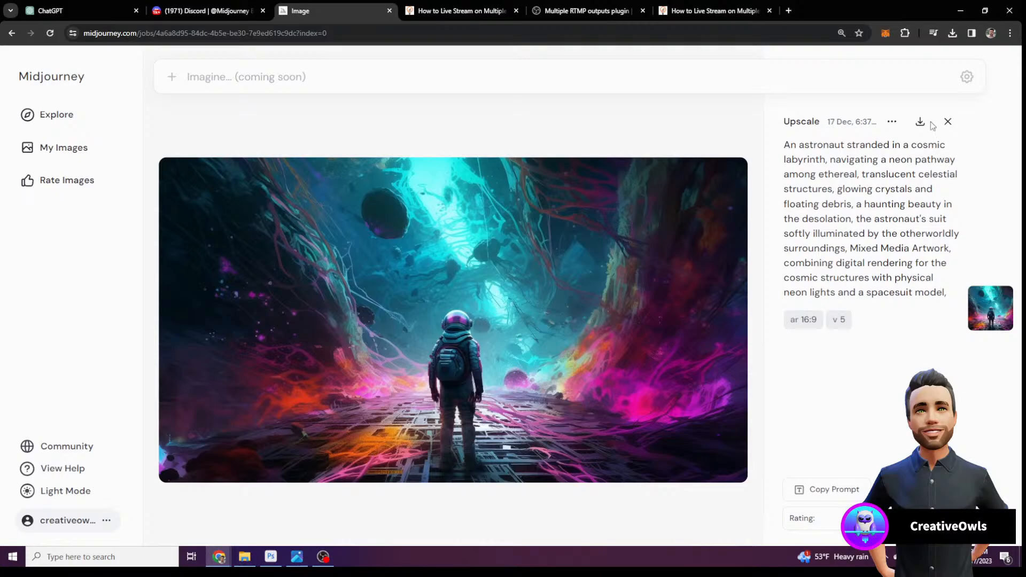
# Download the upscaled labyrinth image from its Midjourney web page and return to the Midjourney Bot chat in Discord
pyautogui.click(920, 122)
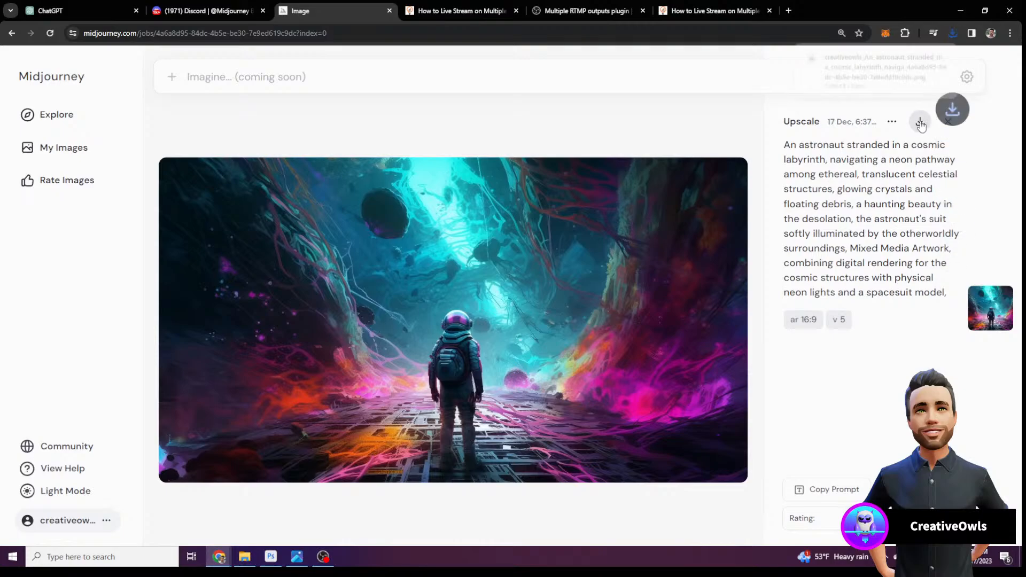
pyautogui.click(235, 11)
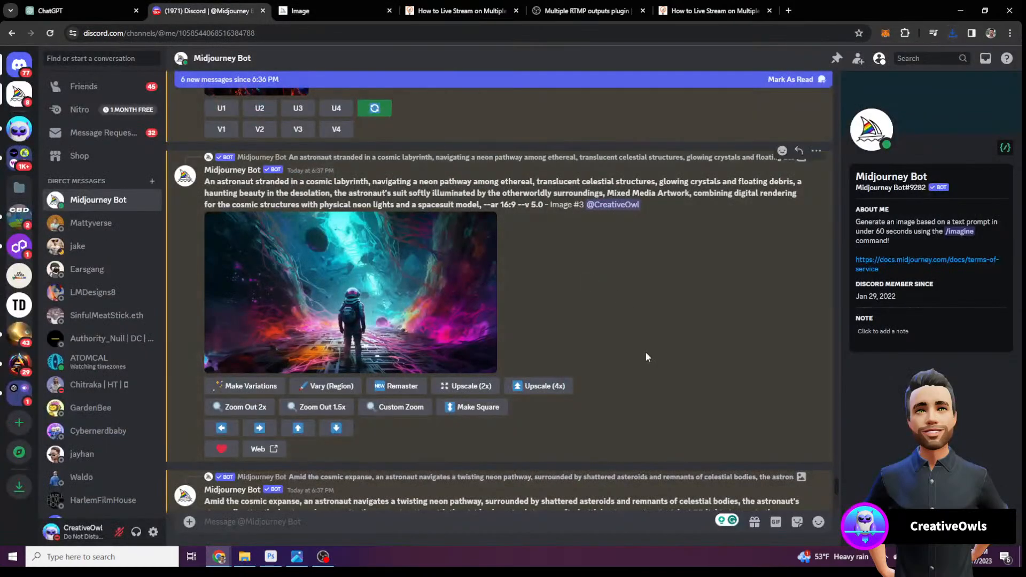
# Enlarge the variations grid of the "An astronaut stranded in a cosmic labyrinth" prompt to examine its four images
pyautogui.scroll(-10, 645, 351)
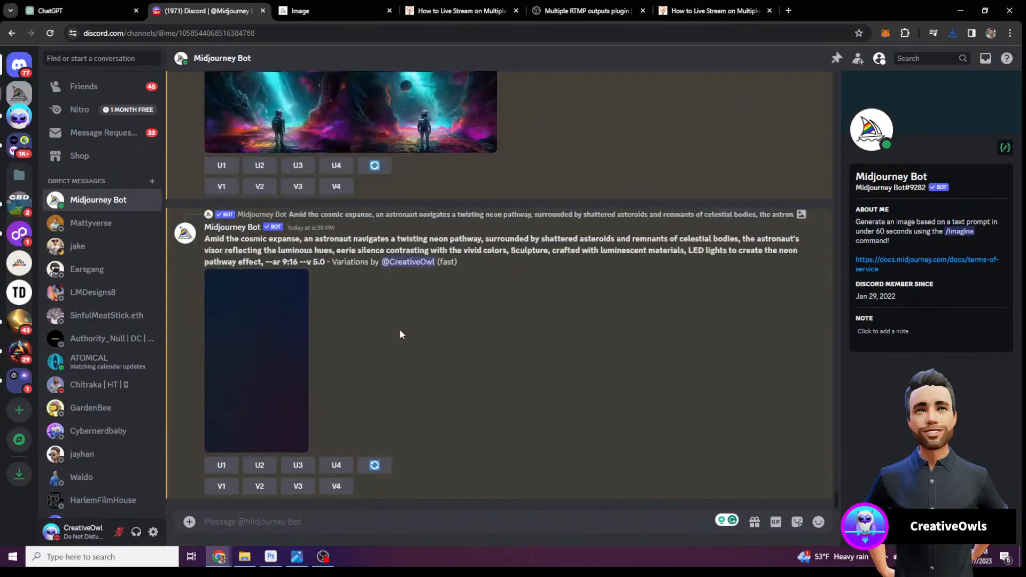
pyautogui.scroll(3, 380, 336)
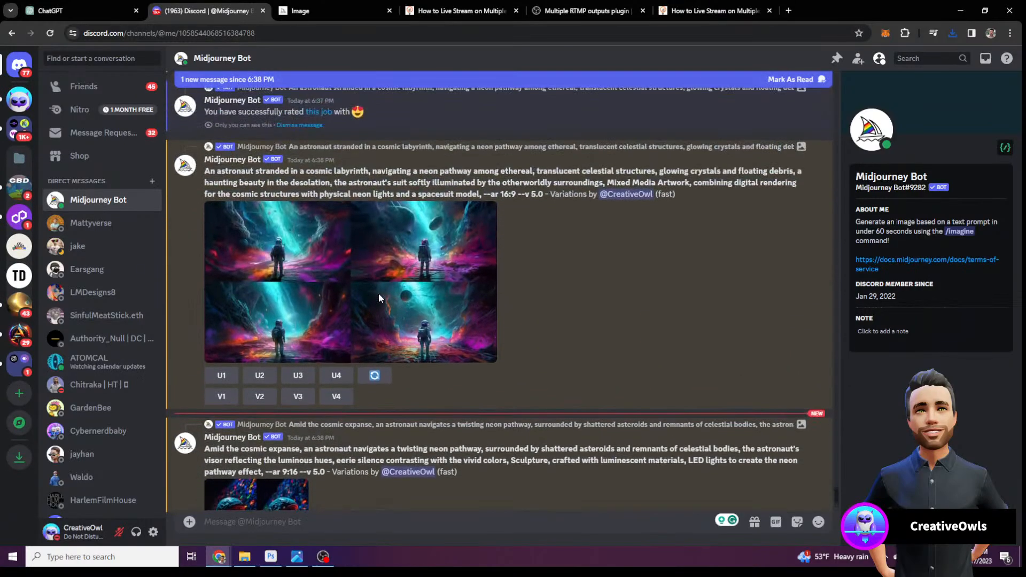
pyautogui.click(368, 297)
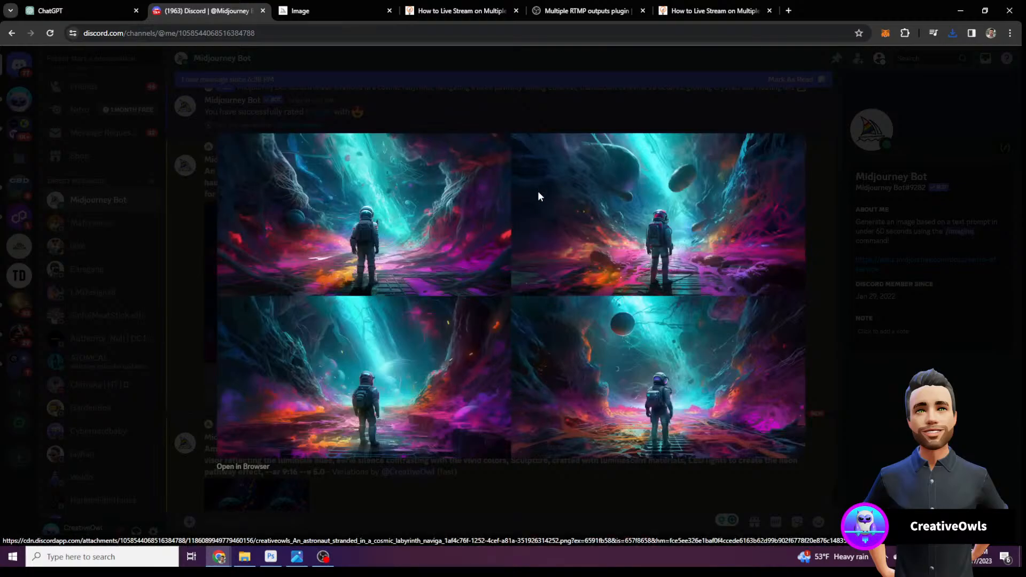
pyautogui.click(582, 108)
# Rerun the original "An astronaut stranded in a cosmic labyrinth" grid by submitting its unchanged prompt again
pyautogui.scroll(-3, 440, 302)
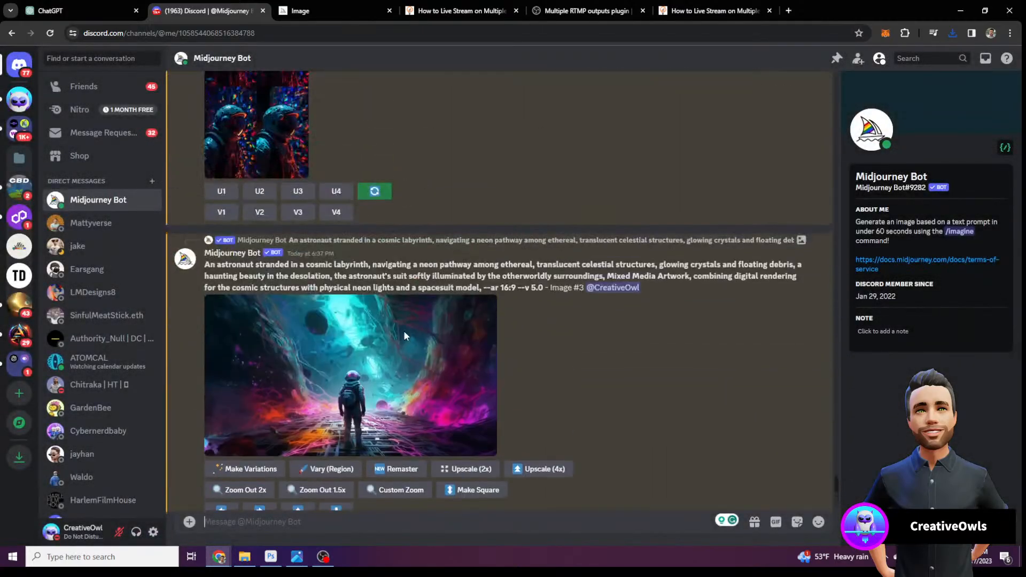
pyautogui.scroll(10, 411, 326)
pyautogui.scroll(-1, 374, 341)
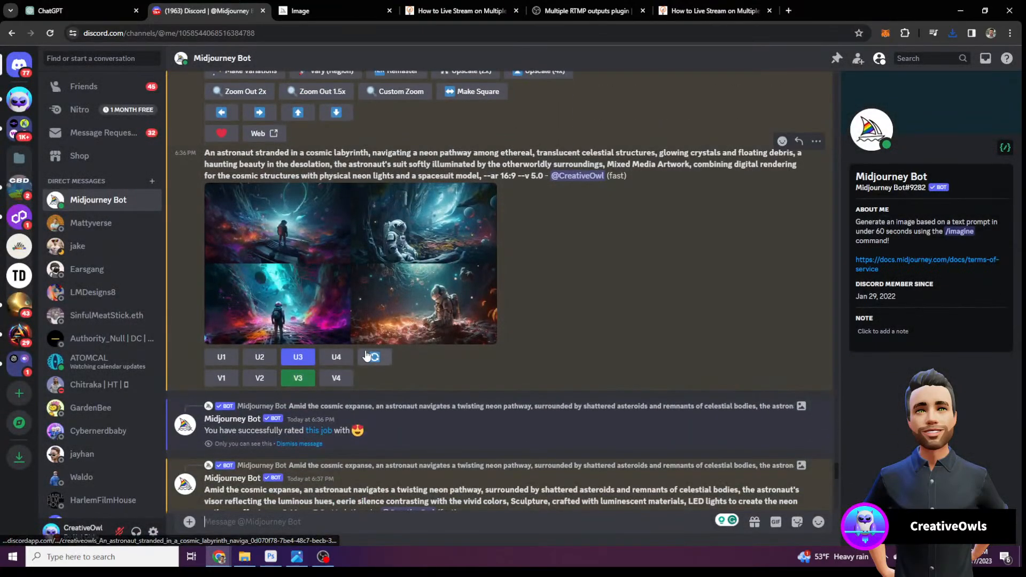
pyautogui.click(373, 356)
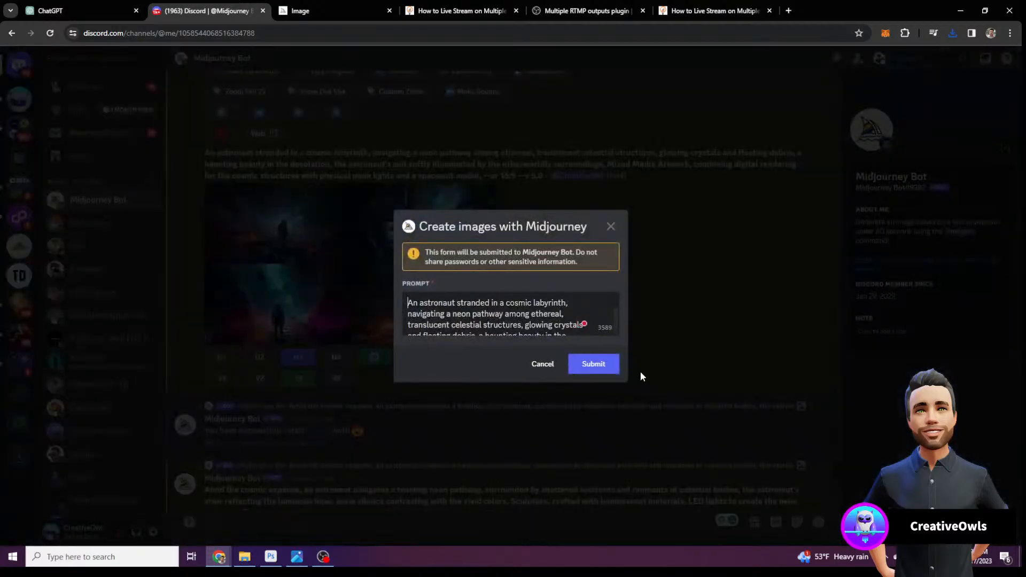
pyautogui.click(611, 363)
# Review the four astronaut prompts in ChatGPT and return to Discord to look over the upscaled labyrinth image
pyautogui.click(52, 12)
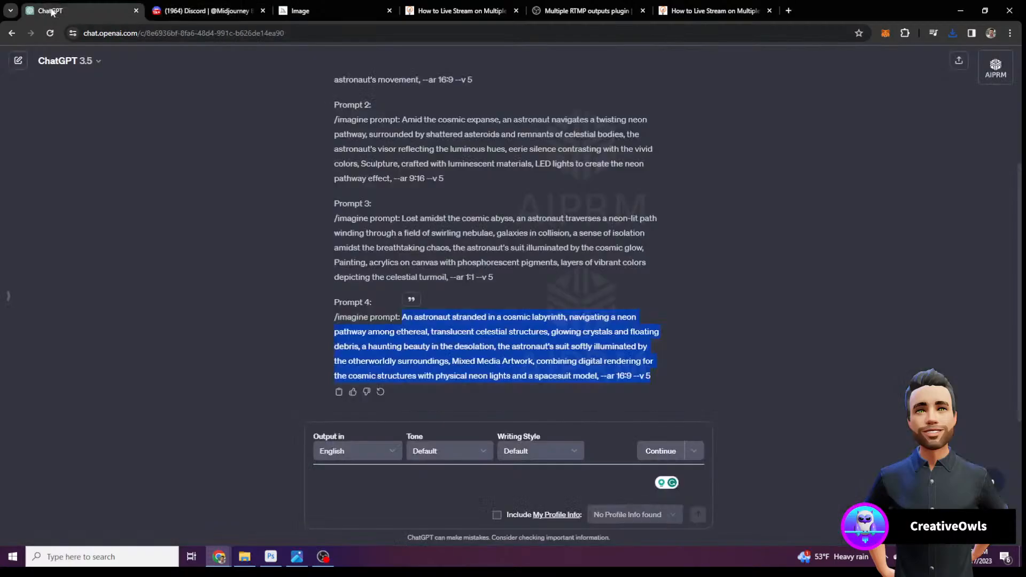
pyautogui.click(271, 232)
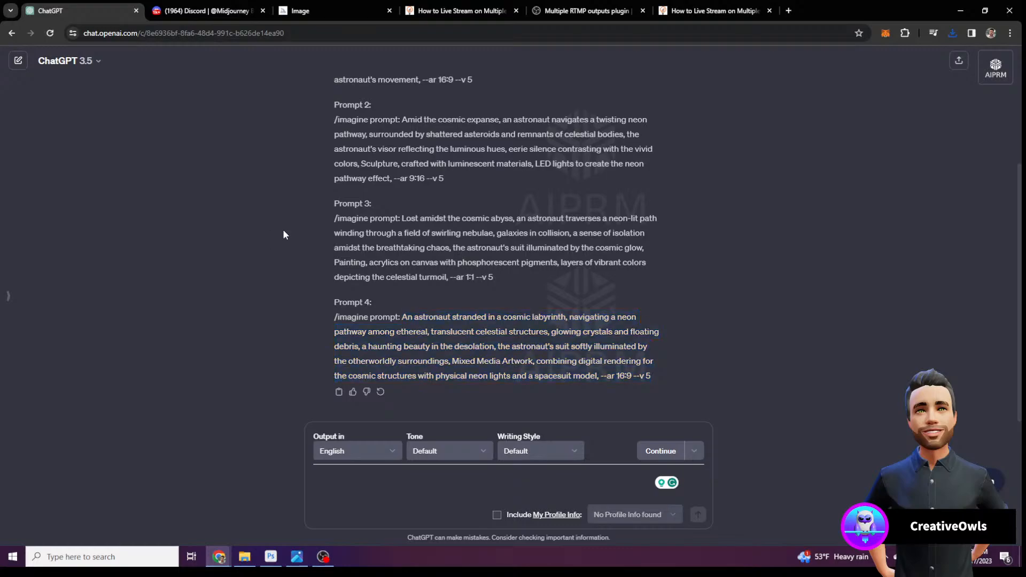
pyautogui.scroll(2, 273, 227)
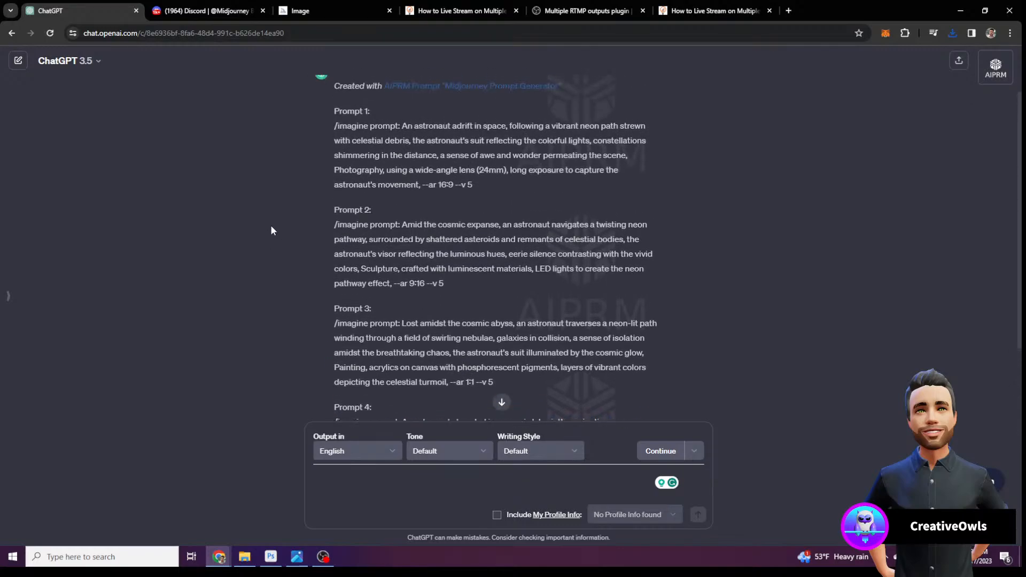
pyautogui.scroll(2, 270, 226)
pyautogui.click(230, 13)
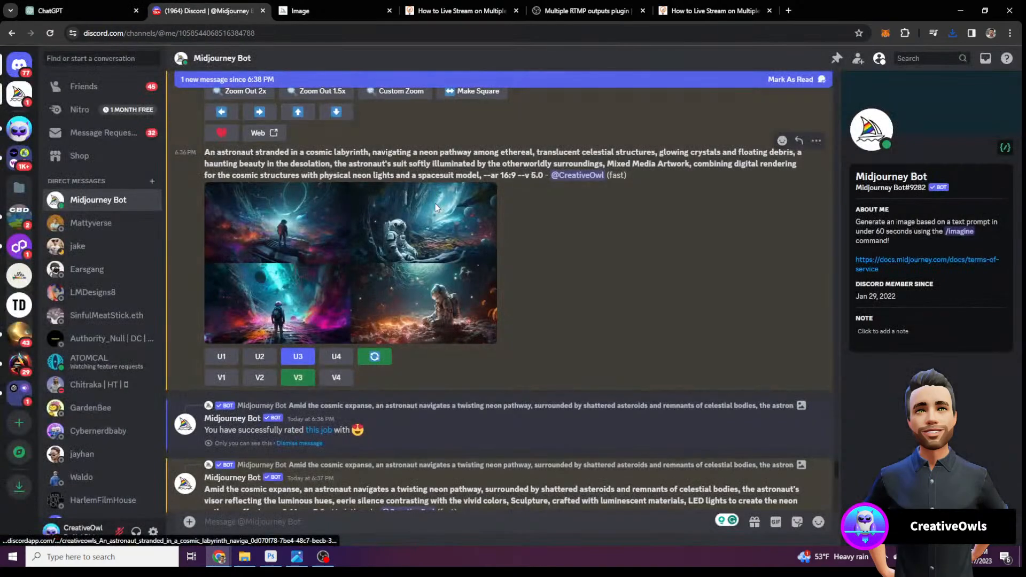
pyautogui.scroll(-12, 437, 206)
pyautogui.scroll(3, 441, 218)
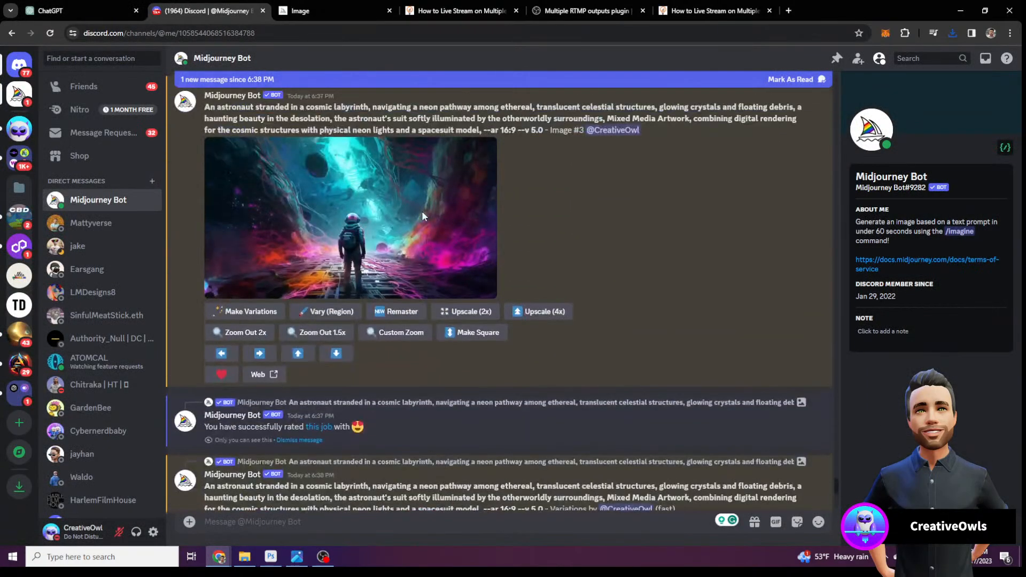
# Enlarge the upscaled labyrinth image to examine it and go to the newest generation in the Midjourney Bot chat
pyautogui.click(322, 212)
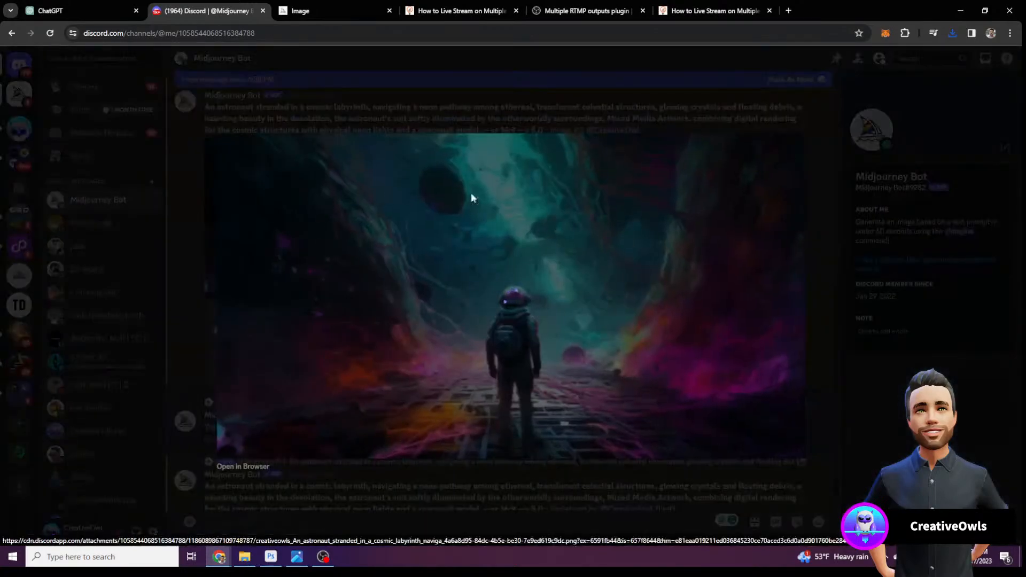
pyautogui.click(700, 115)
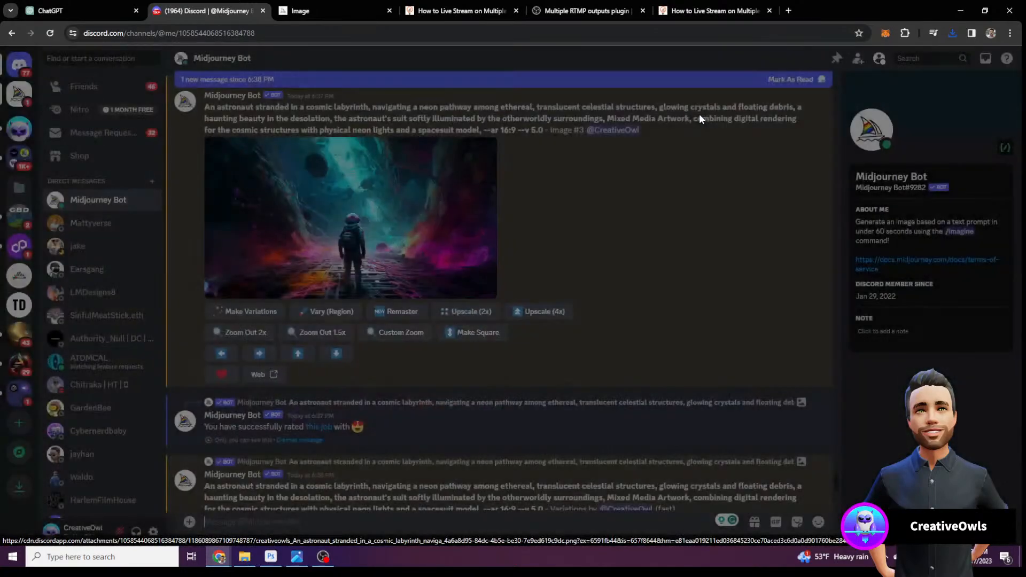
pyautogui.scroll(-10, 442, 176)
pyautogui.scroll(-1, 440, 177)
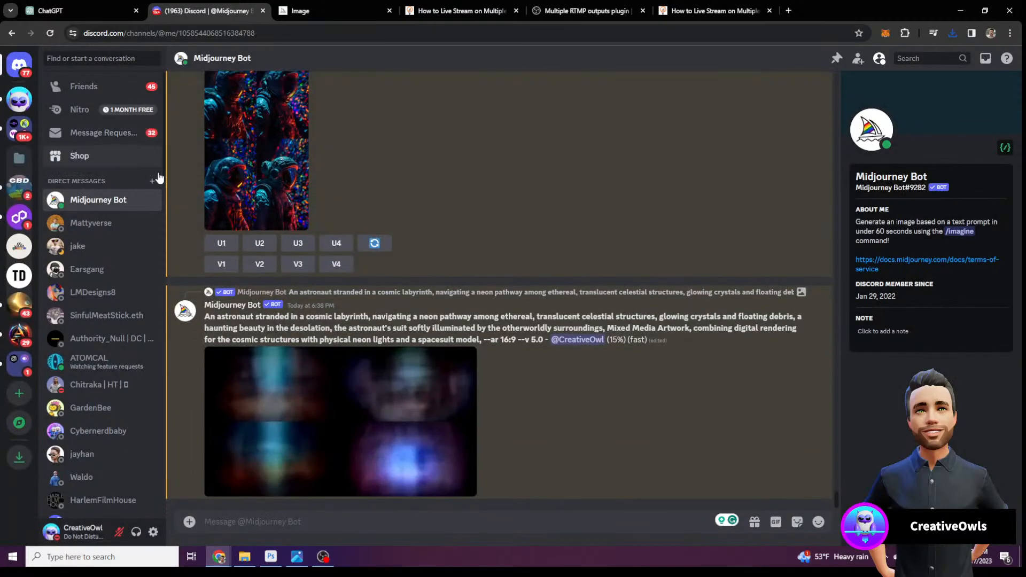
# View the purple astronaut street artwork in Photoshop, and enlarge the rerun labyrinth grid in Discord to examine its four images
pyautogui.click(270, 556)
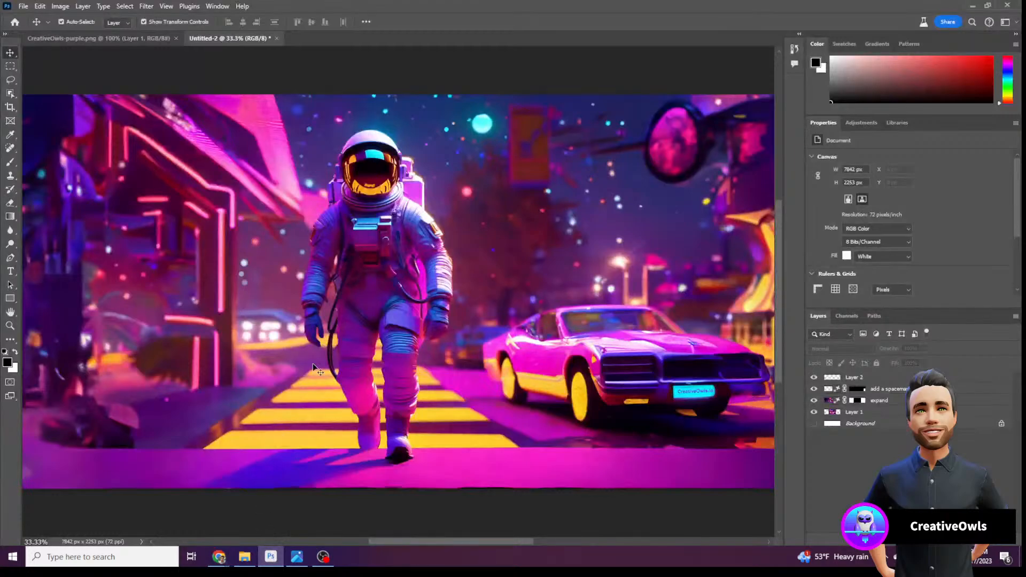
pyautogui.click(972, 5)
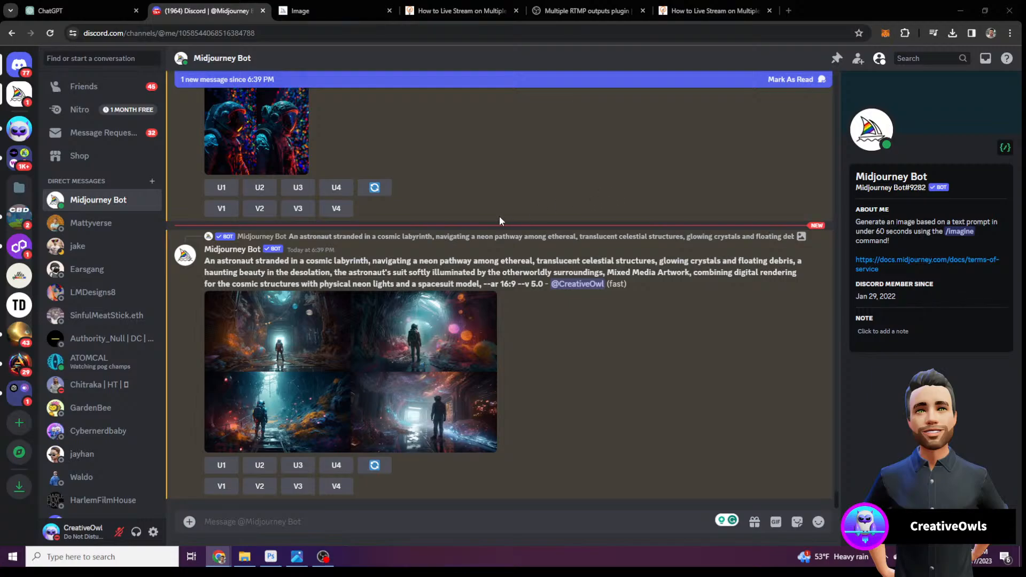
pyautogui.click(353, 382)
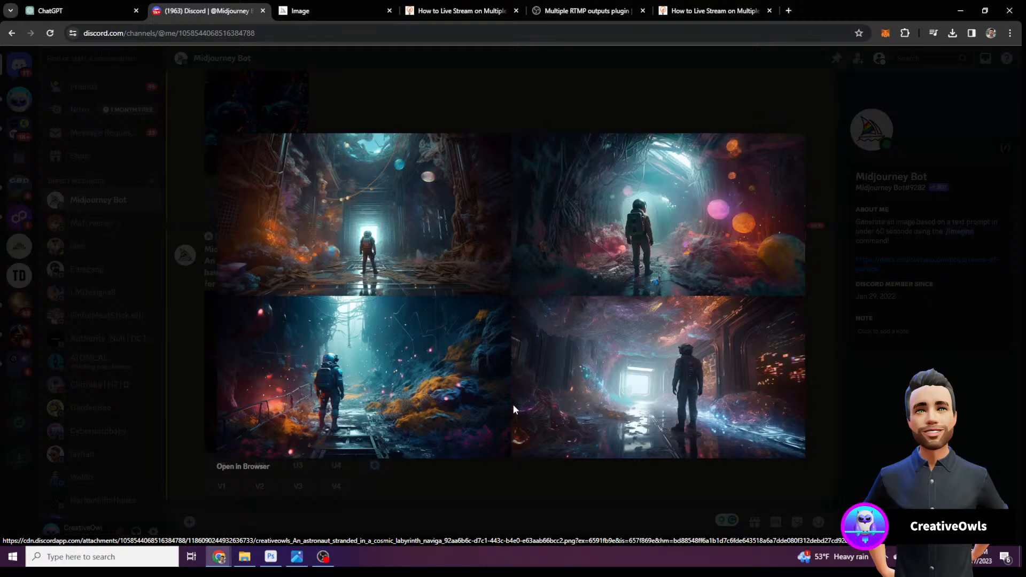
pyautogui.click(828, 396)
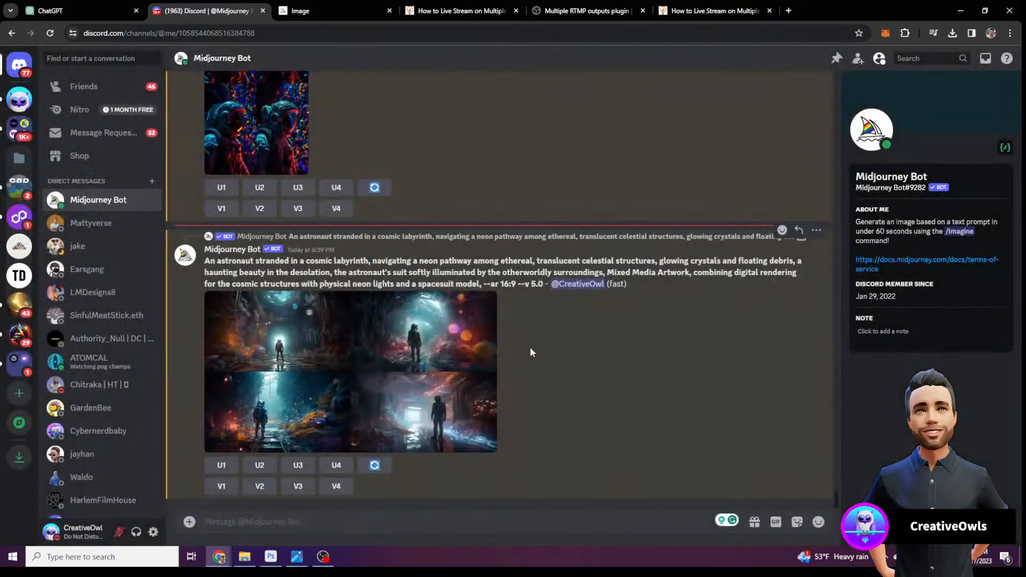
# Try to regenerate the Midjourney prompts in ChatGPT by resubmitting the unchanged astronaut request, and return to Discord
pyautogui.click(86, 7)
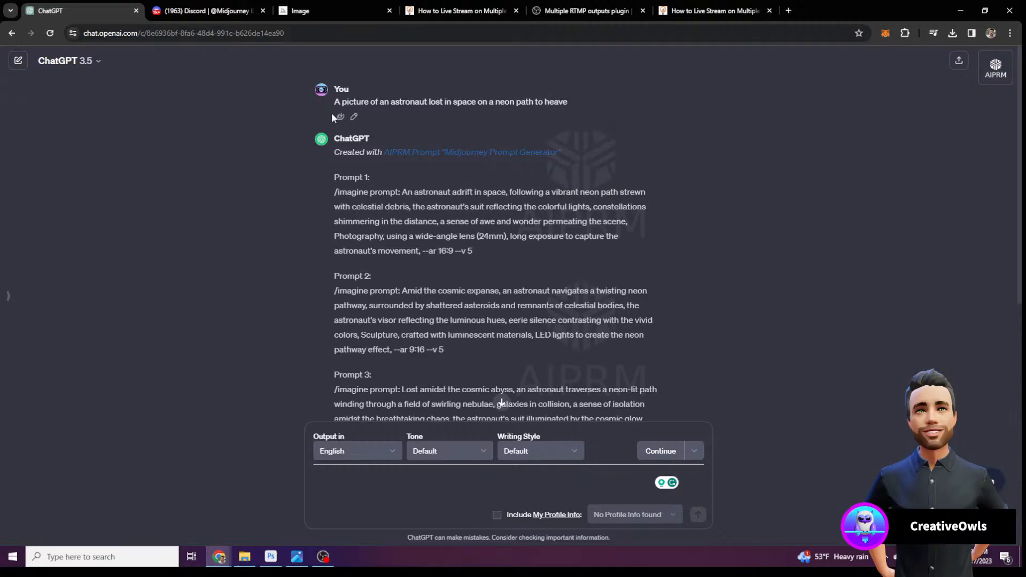
pyautogui.click(353, 117)
pyautogui.click(476, 123)
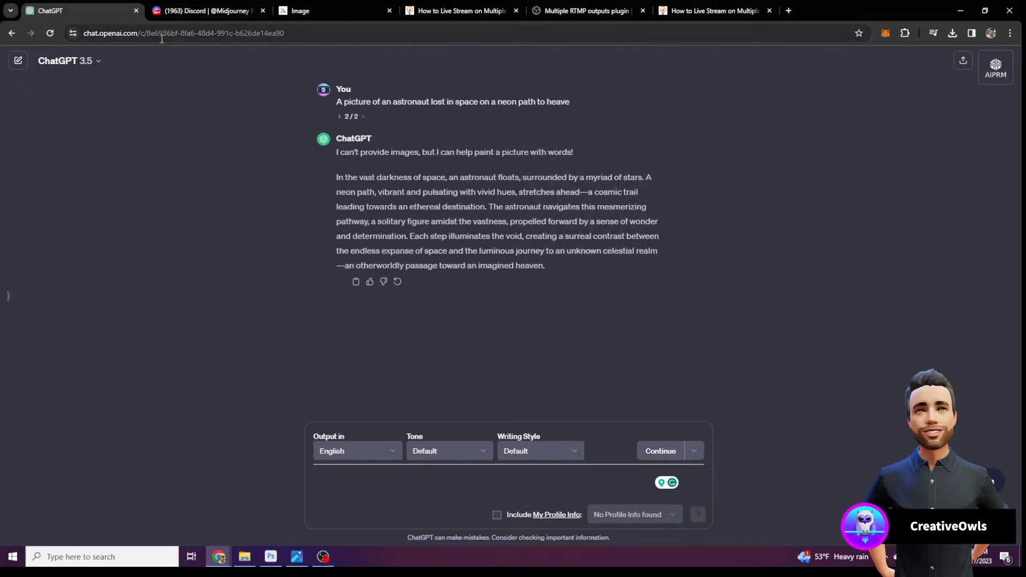
pyautogui.moveTo(226, 11)
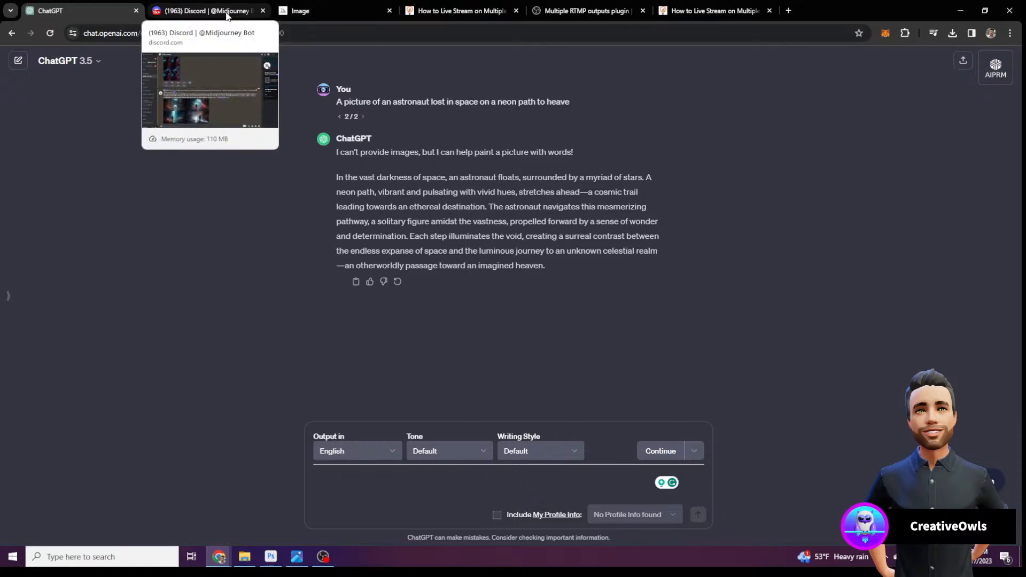
pyautogui.click(225, 11)
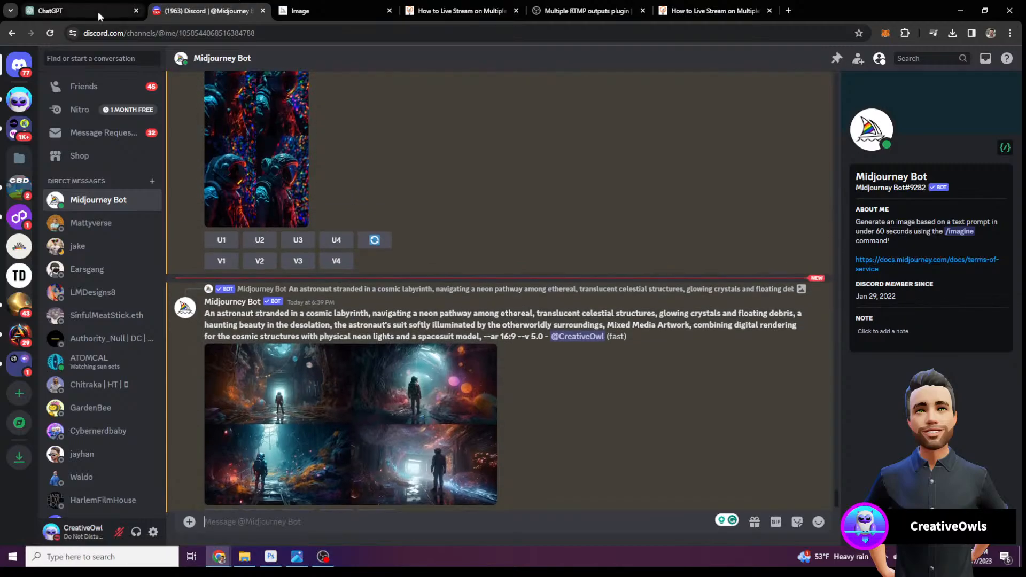
pyautogui.click(98, 12)
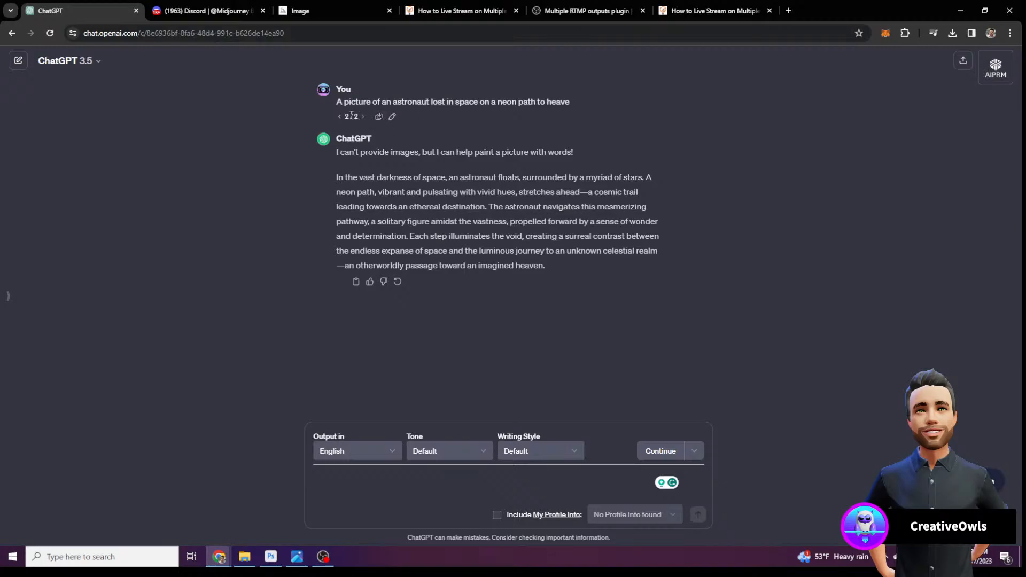
pyautogui.click(393, 117)
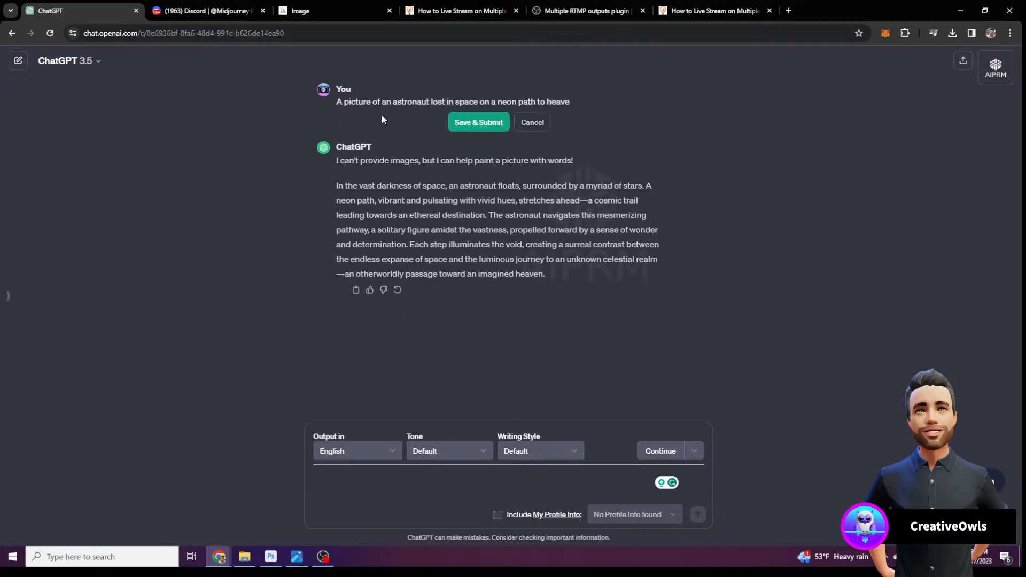
pyautogui.click(351, 105)
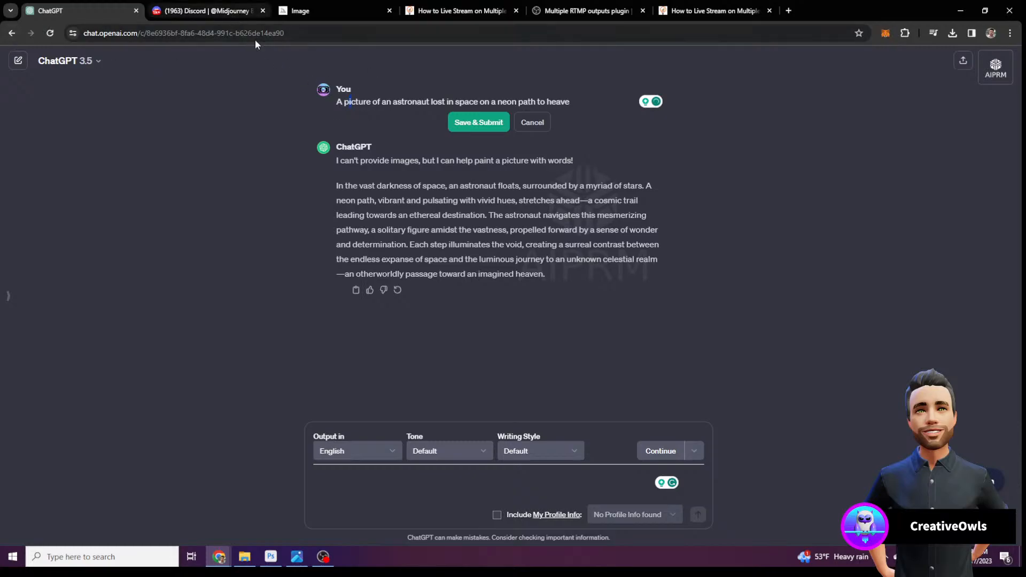
pyautogui.press('Left')
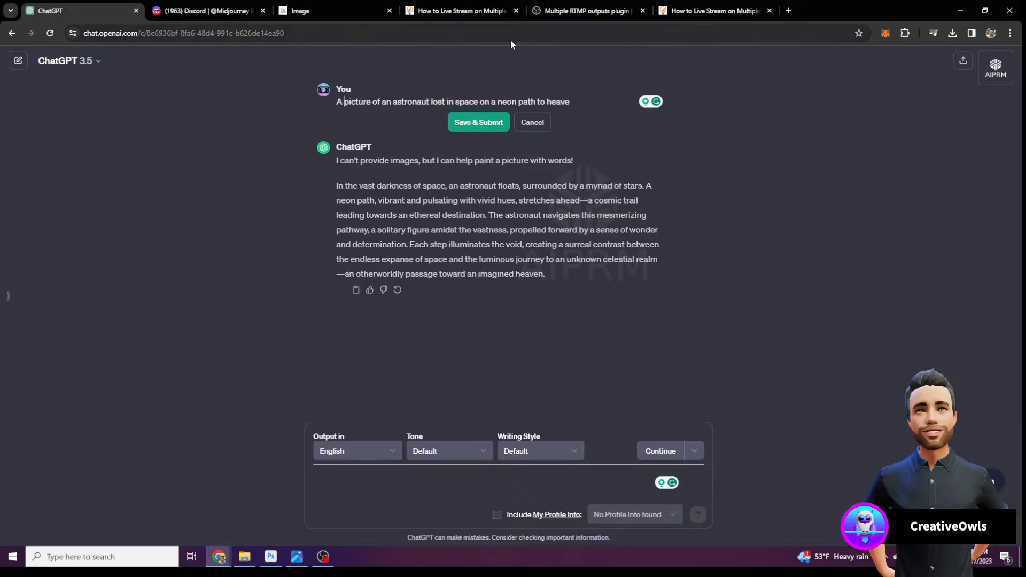
pyautogui.press('Home')
pyautogui.write('Write p')
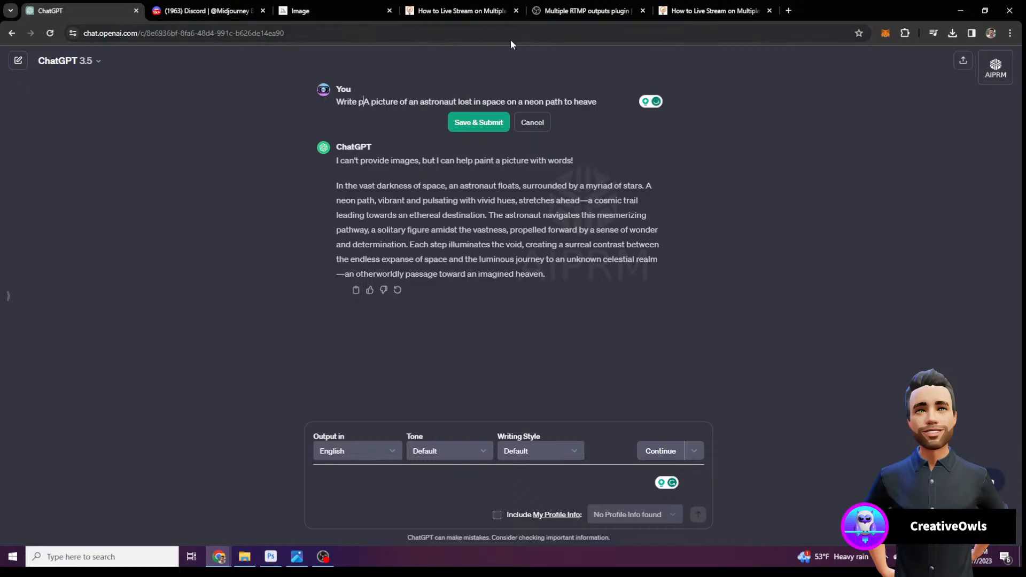
pyautogui.write('rompt')
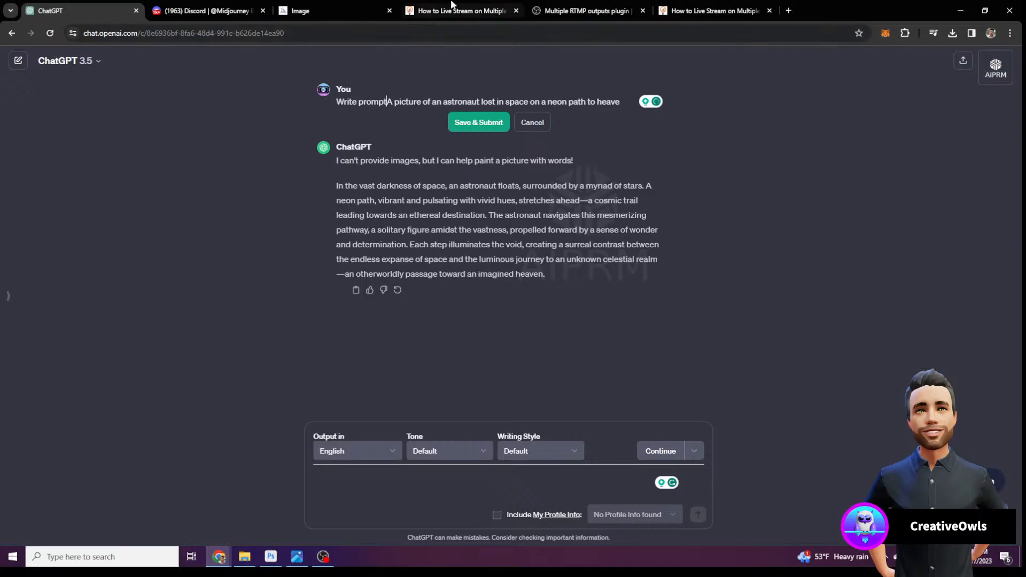
pyautogui.click(51, 33)
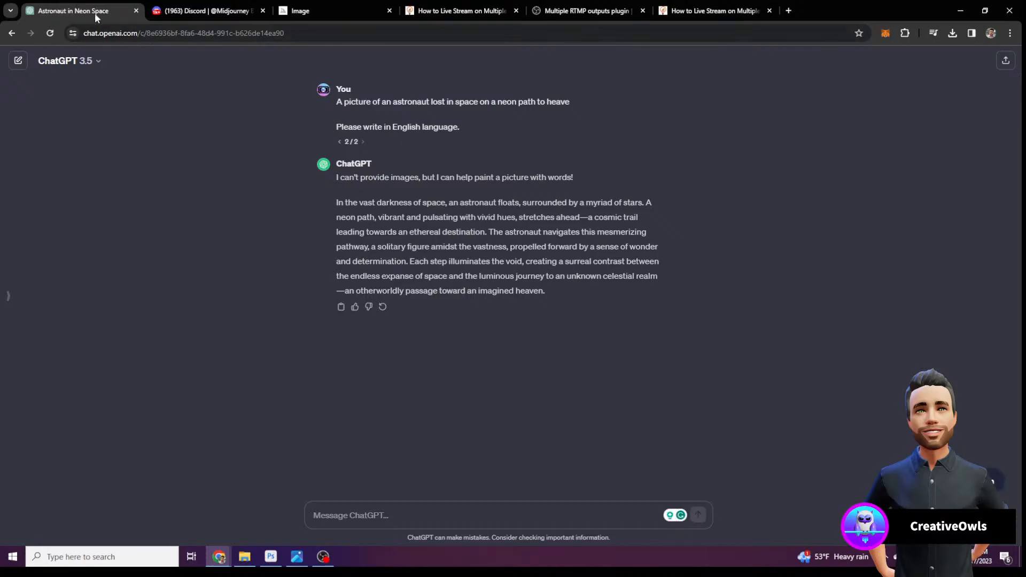
# Move ChatGPT to its own window, copy the text of Prompt 1, "A spaceman drifting in the void", and return to Discord
pyautogui.moveTo(113, 13); pyautogui.dragTo(0, 213)
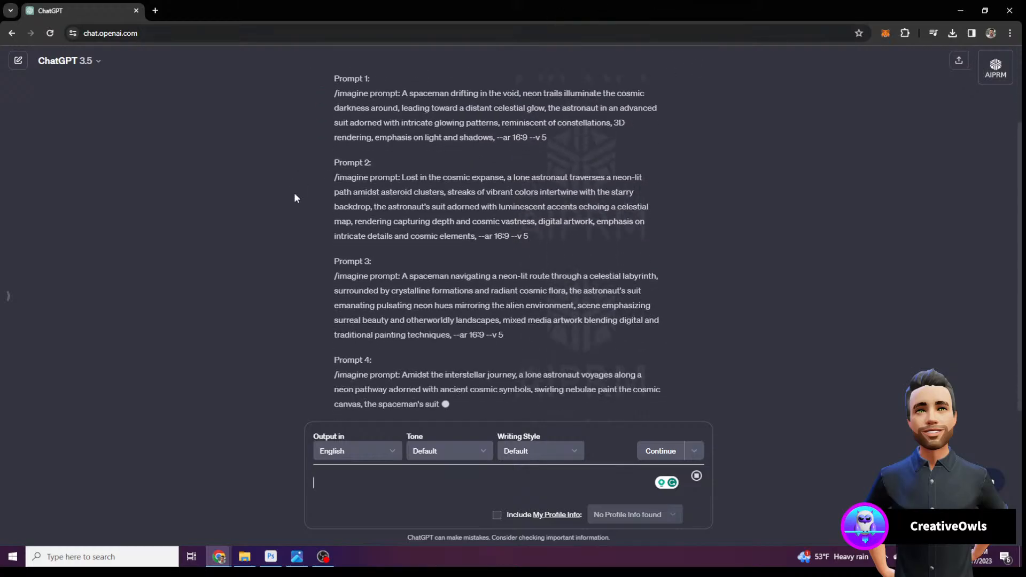
pyautogui.scroll(3, 333, 235)
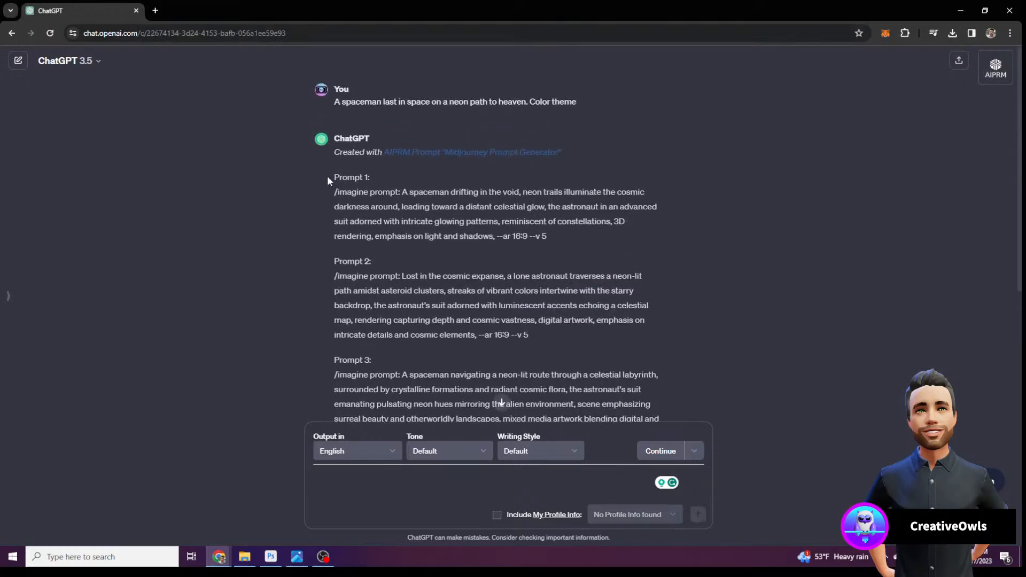
pyautogui.moveTo(550, 236); pyautogui.dragTo(402, 192)
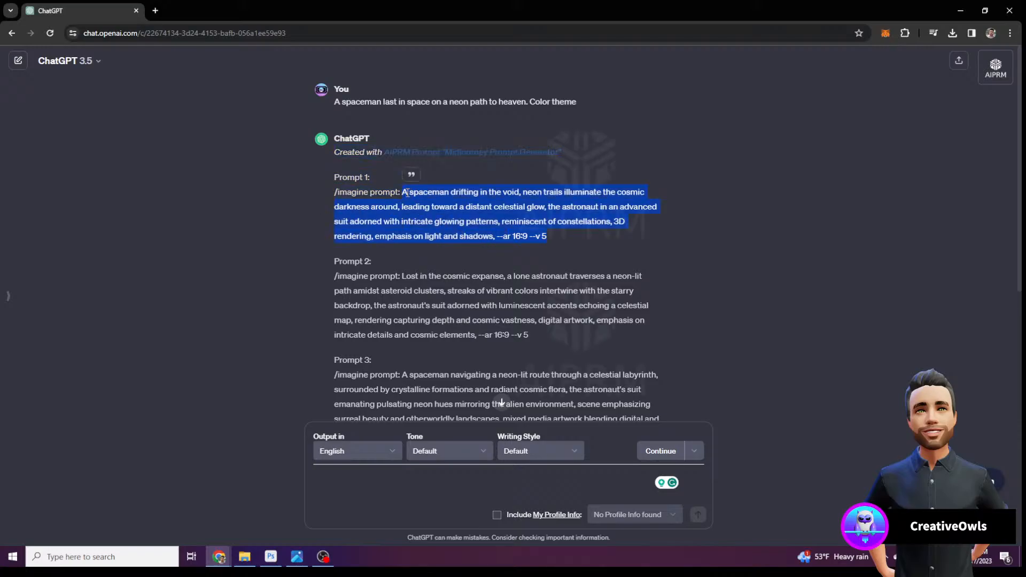
pyautogui.click(956, 9)
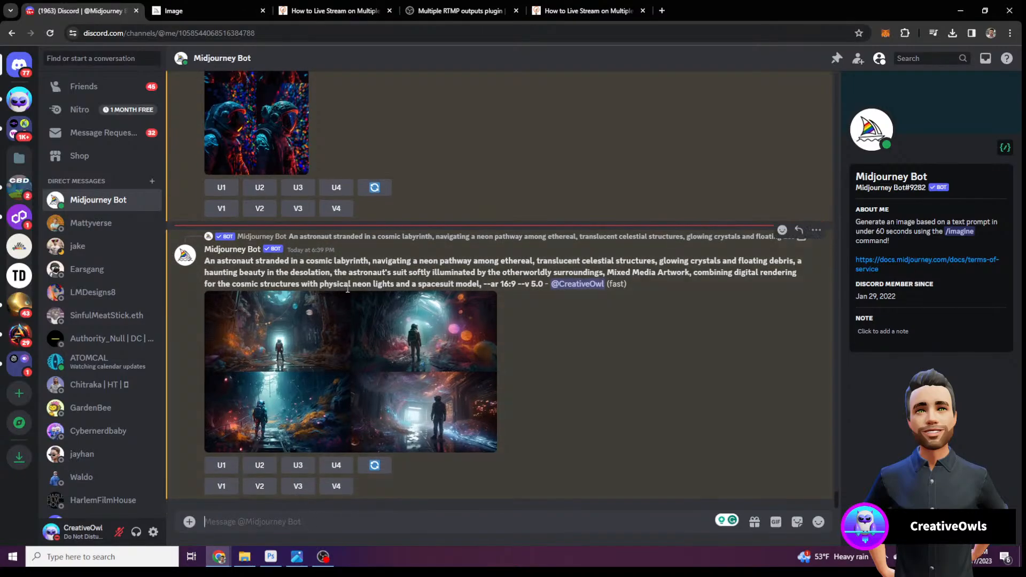
# Generate a Midjourney image grid with /imagine from the copied "A spaceman drifting in the void" prompt
pyautogui.write('/')
pyautogui.press('Return')
pyautogui.hotkey('ctrl', 'v')
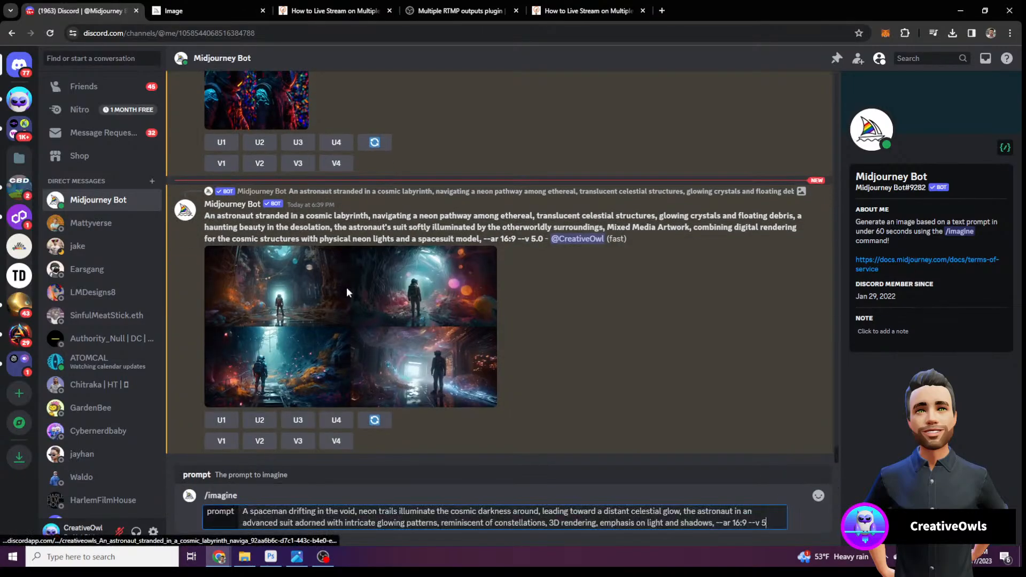
pyautogui.press('Return')
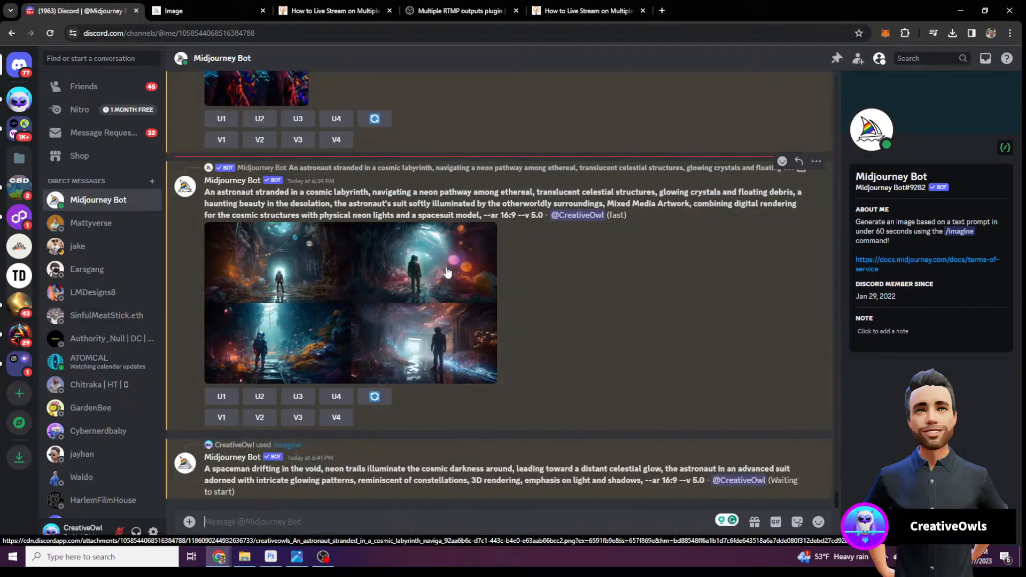
# Enlarge the rerun labyrinth grid and compare it with the astronaut street artwork in Photoshop
pyautogui.click(437, 297)
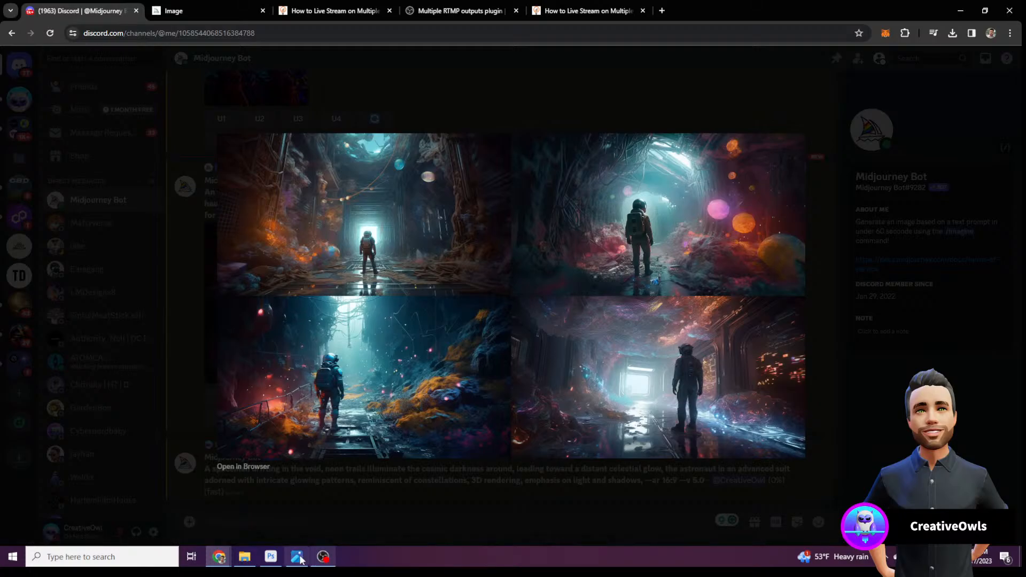
pyautogui.click(270, 556)
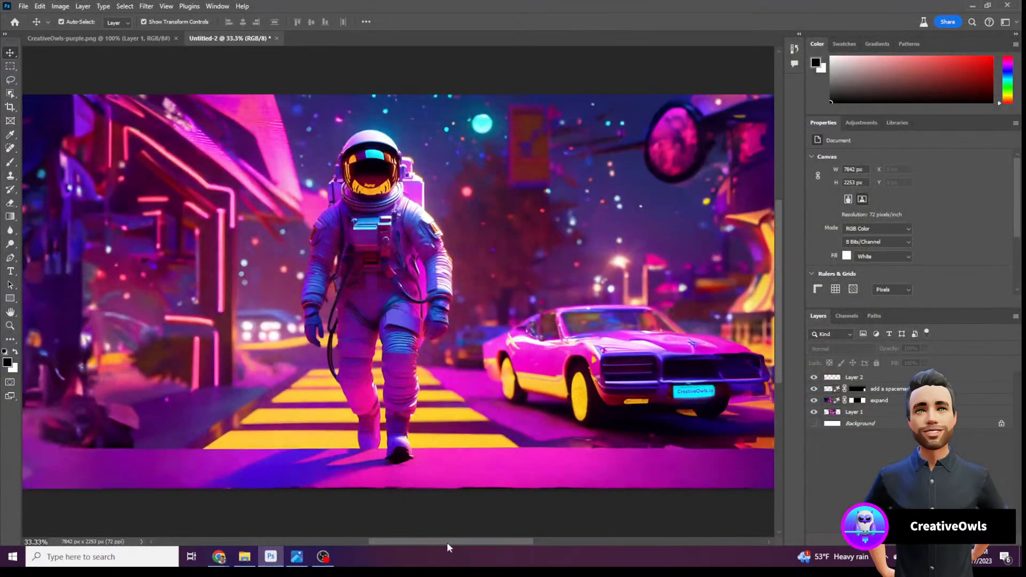
pyautogui.moveTo(472, 542); pyautogui.dragTo(431, 556)
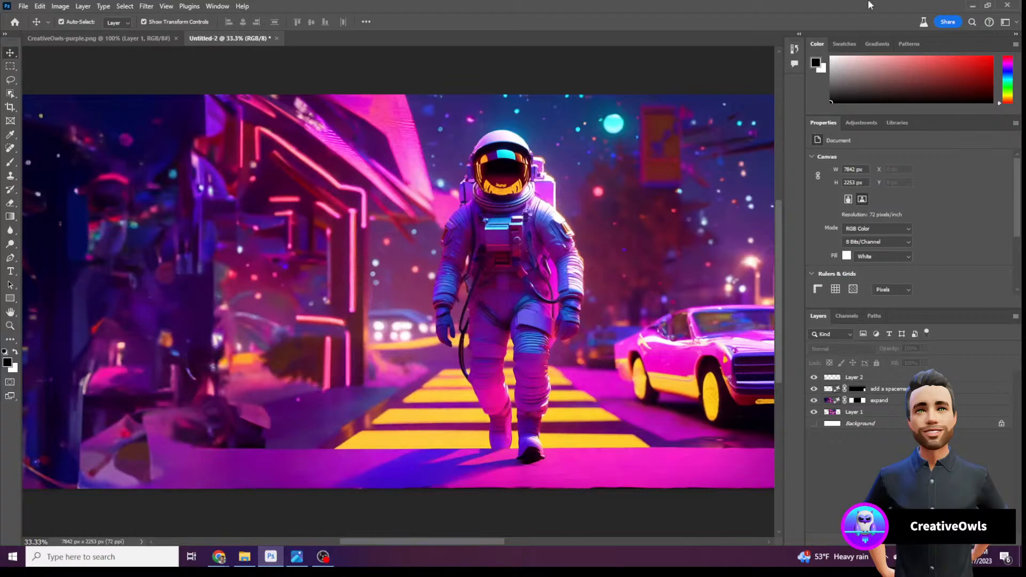
pyautogui.click(974, 6)
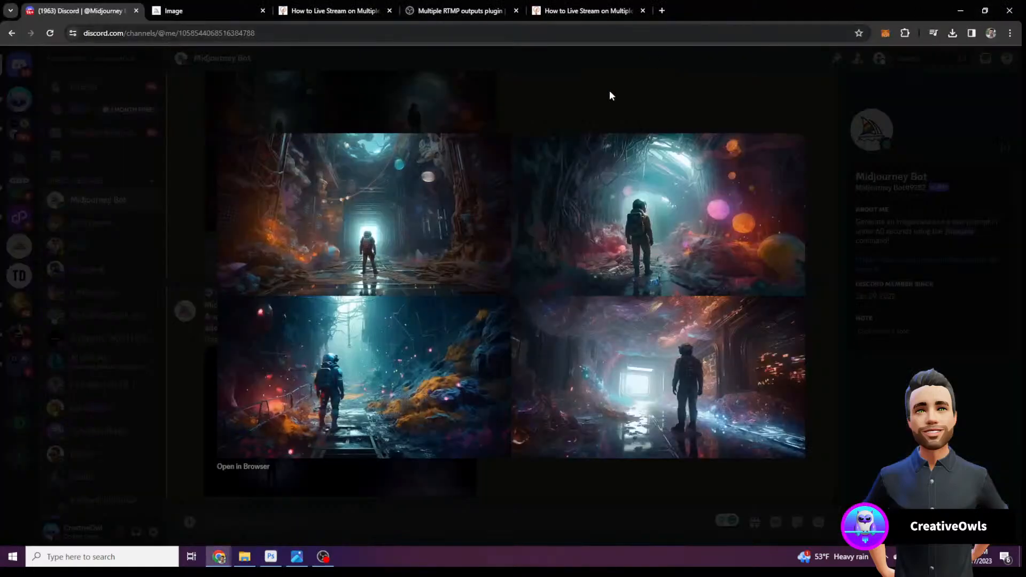
pyautogui.click(607, 110)
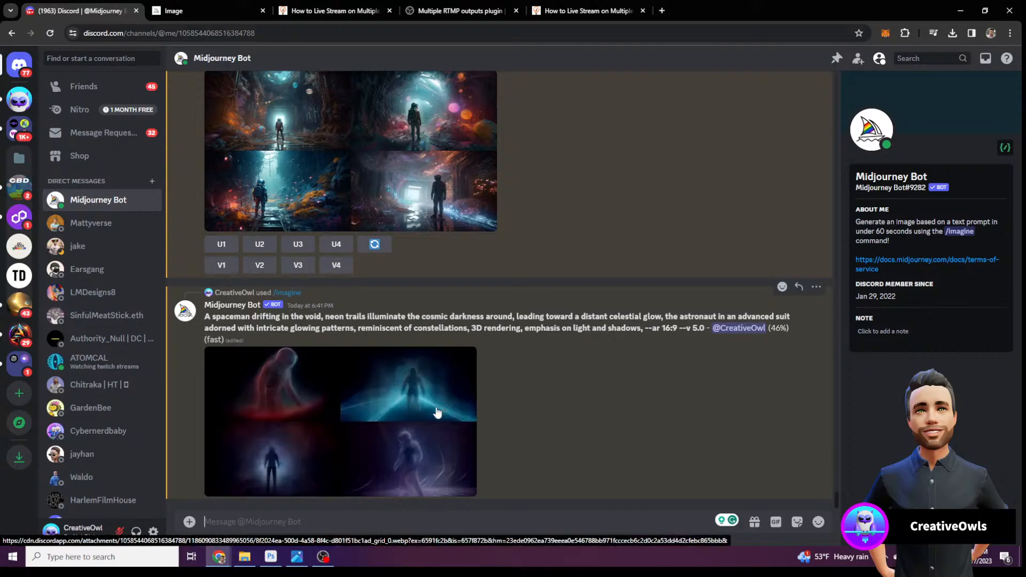
# Enlarge the earlier "An astronaut adrift in space" grid and create variations of its fourth image with the prompt unchanged
pyautogui.scroll(10, 432, 412)
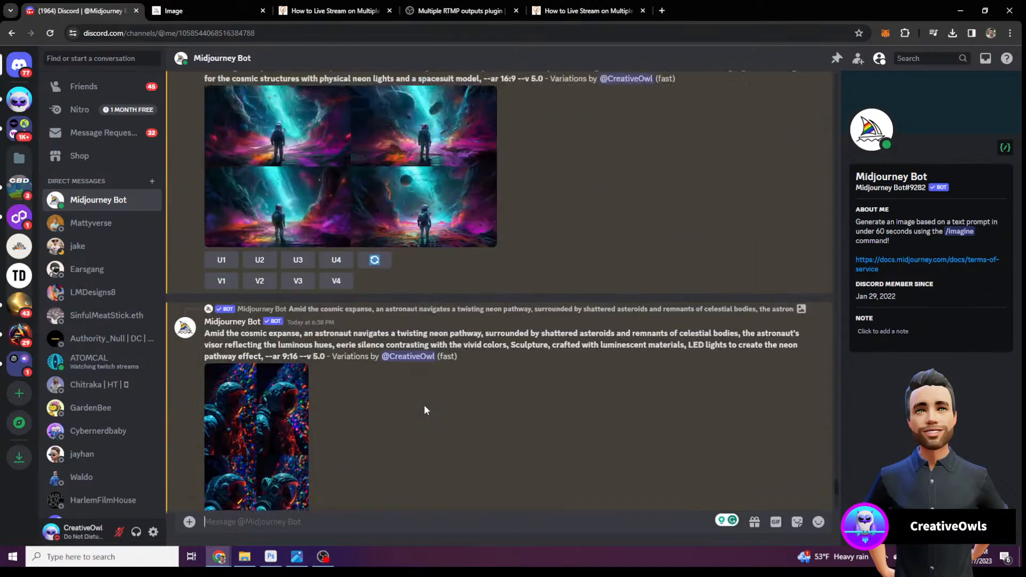
pyautogui.scroll(15, 406, 400)
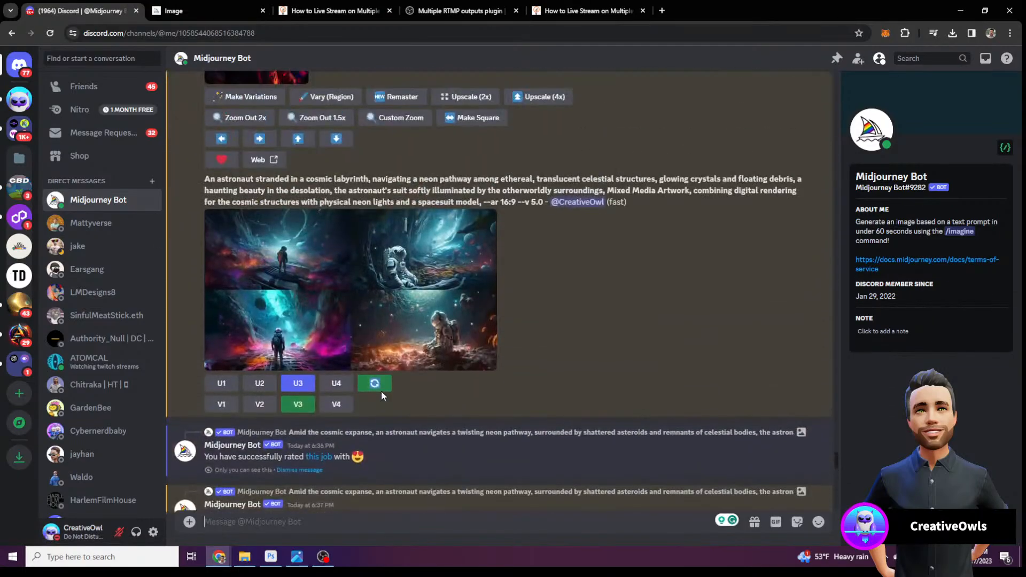
pyautogui.scroll(12, 359, 395)
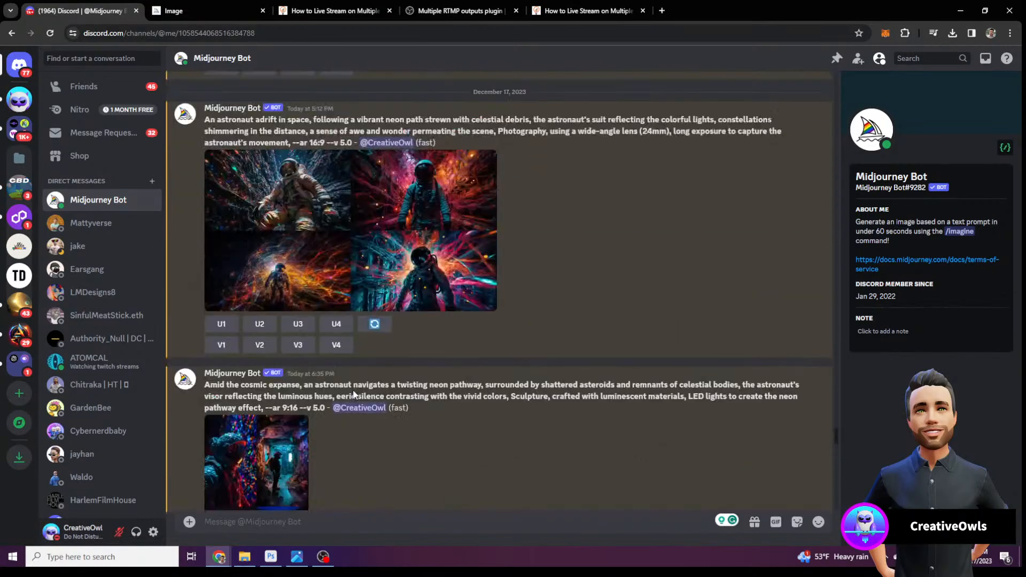
pyautogui.scroll(5, 354, 394)
pyautogui.click(376, 257)
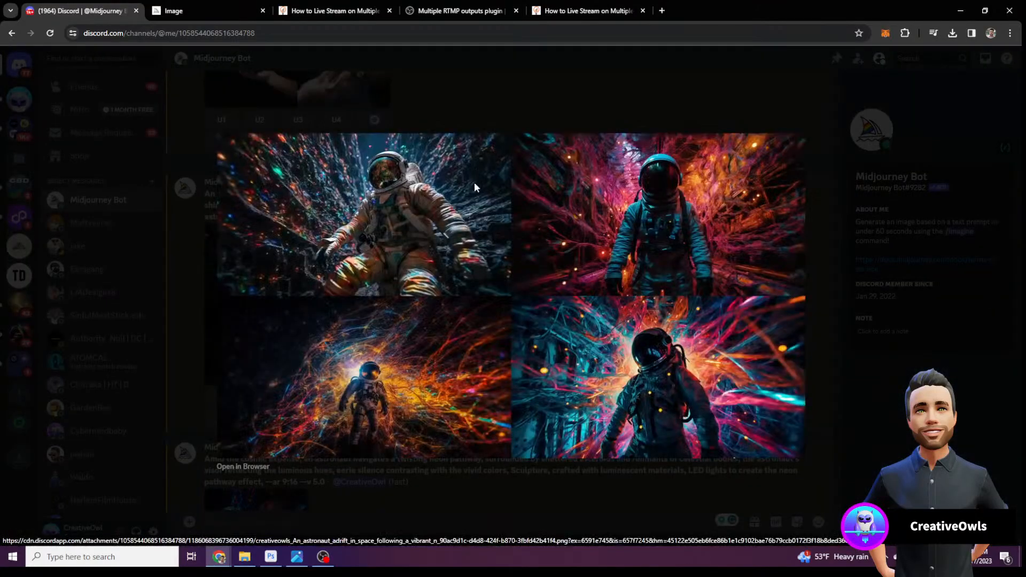
pyautogui.click(567, 113)
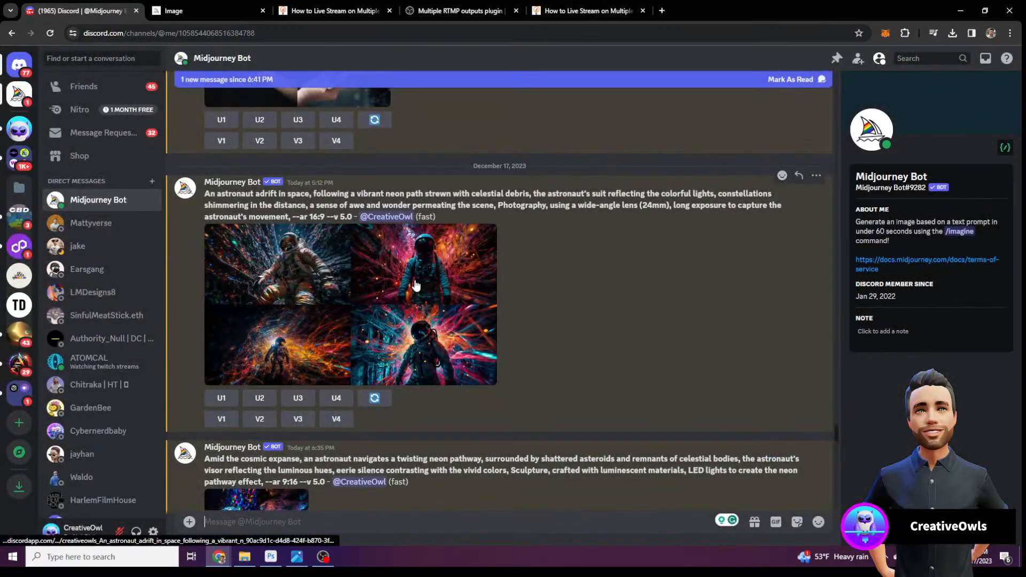
pyautogui.click(342, 418)
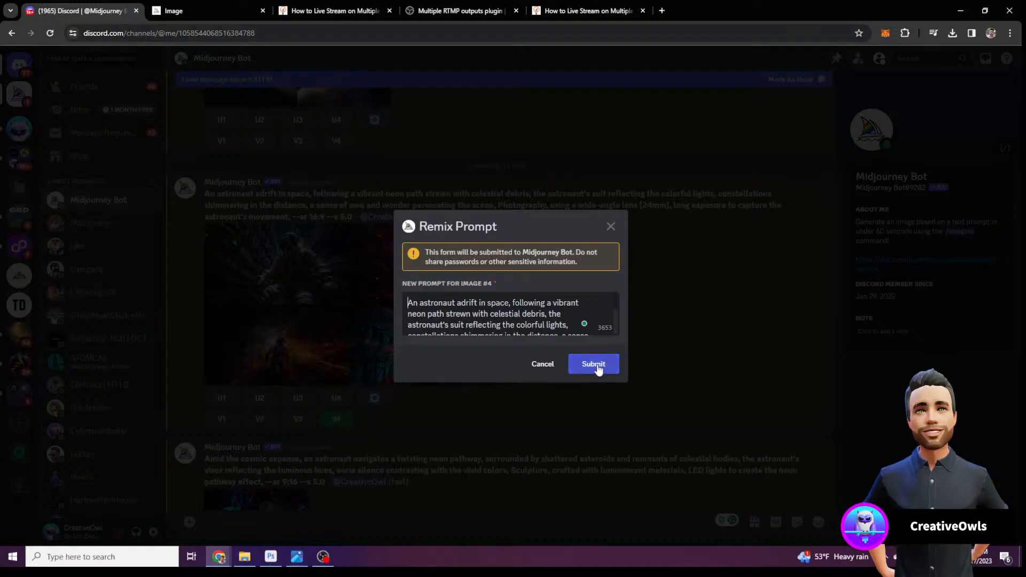
# Enlarge the "A spaceman drifting in the void" grid, then upscale its first image and create variations of it with the same prompt
pyautogui.scroll(-14, 430, 298)
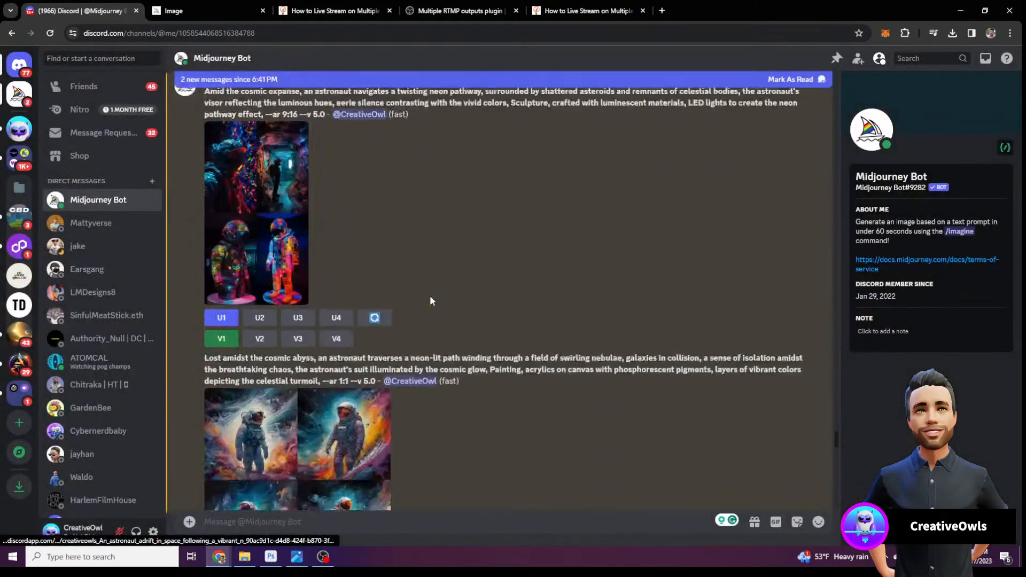
pyautogui.scroll(-12, 420, 341)
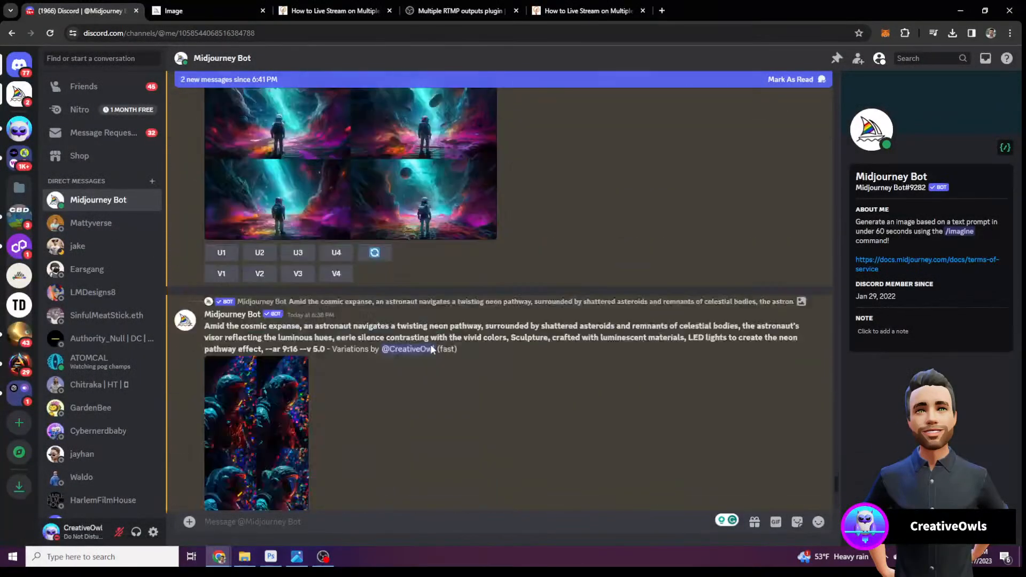
pyautogui.scroll(-3, 426, 345)
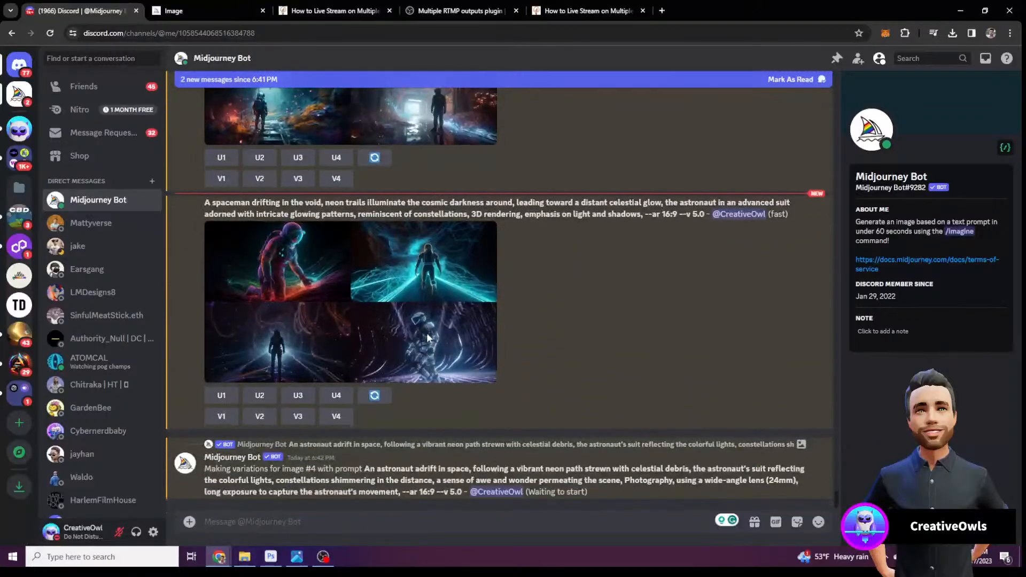
pyautogui.click(383, 332)
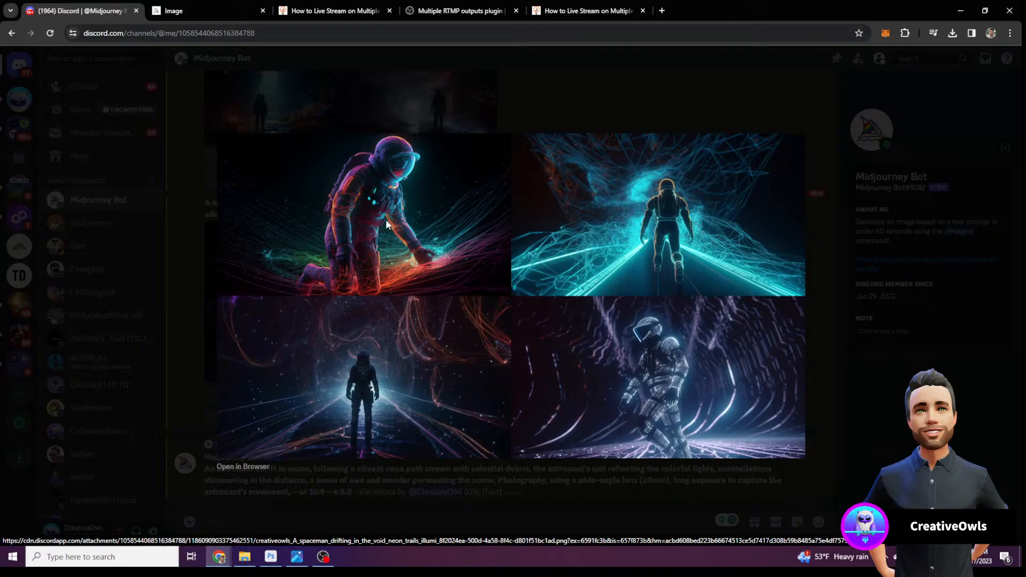
pyautogui.click(578, 94)
pyautogui.scroll(3, 271, 388)
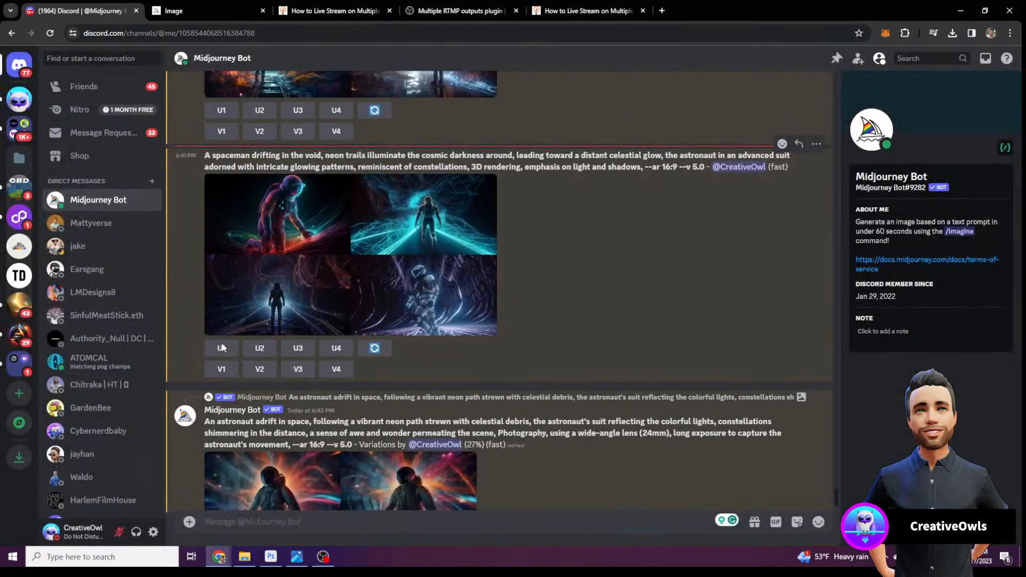
pyautogui.click(222, 347)
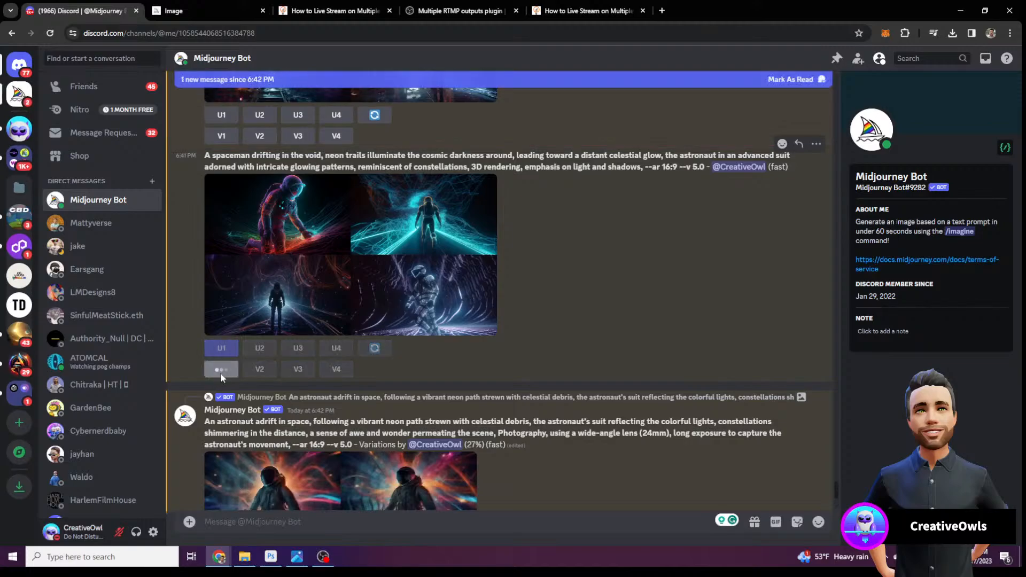
pyautogui.click(220, 370)
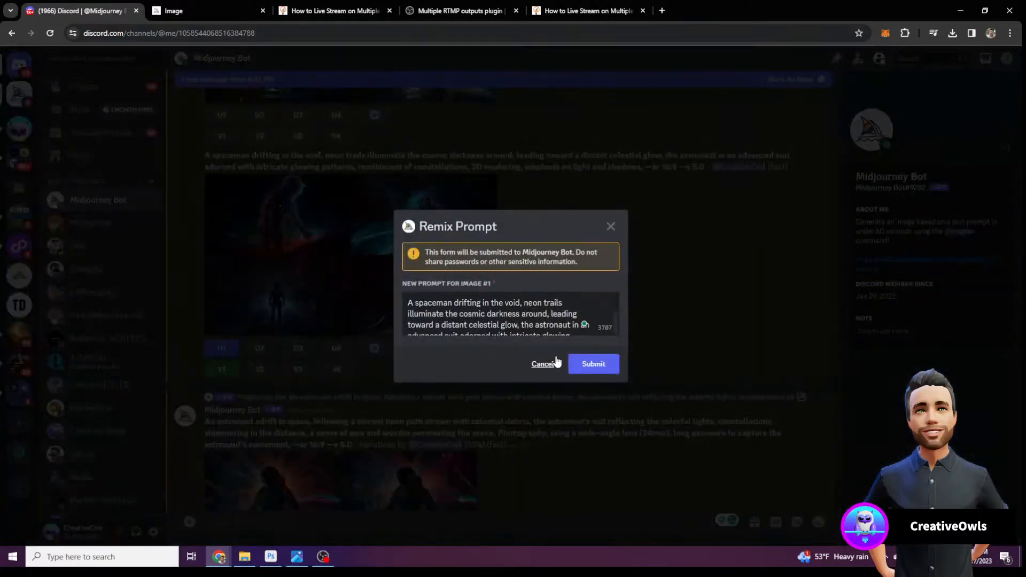
pyautogui.click(578, 361)
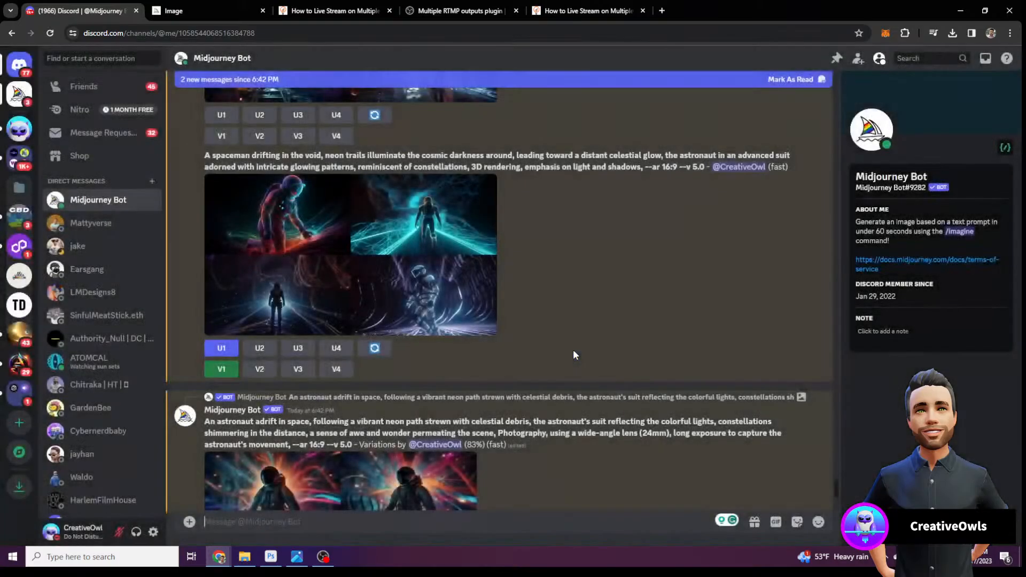
# View the upscaled kneeling spaceman image enlarged, open it on the Midjourney website and download it
pyautogui.scroll(-4, 530, 292)
pyautogui.scroll(-3, 530, 294)
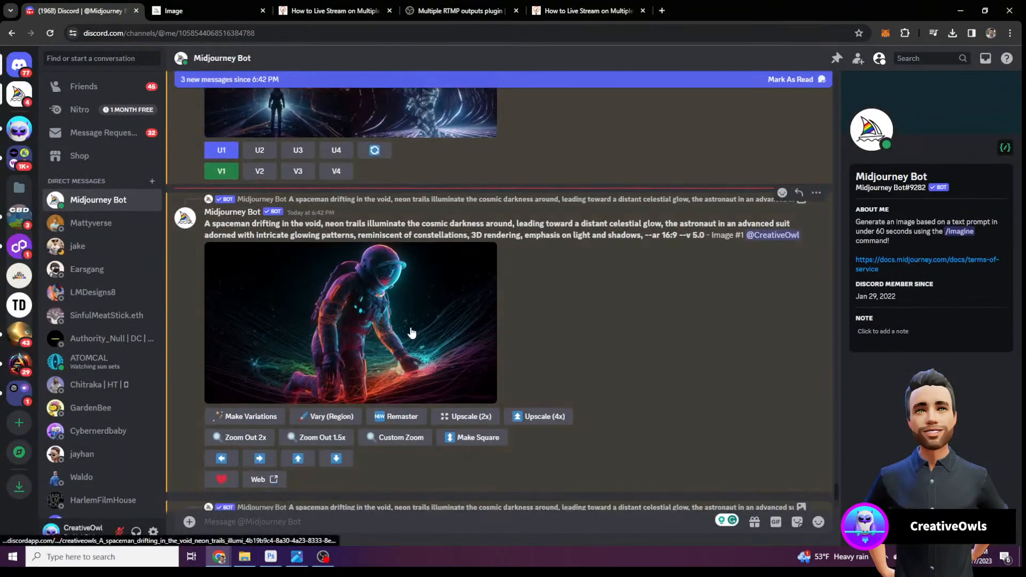
pyautogui.click(411, 327)
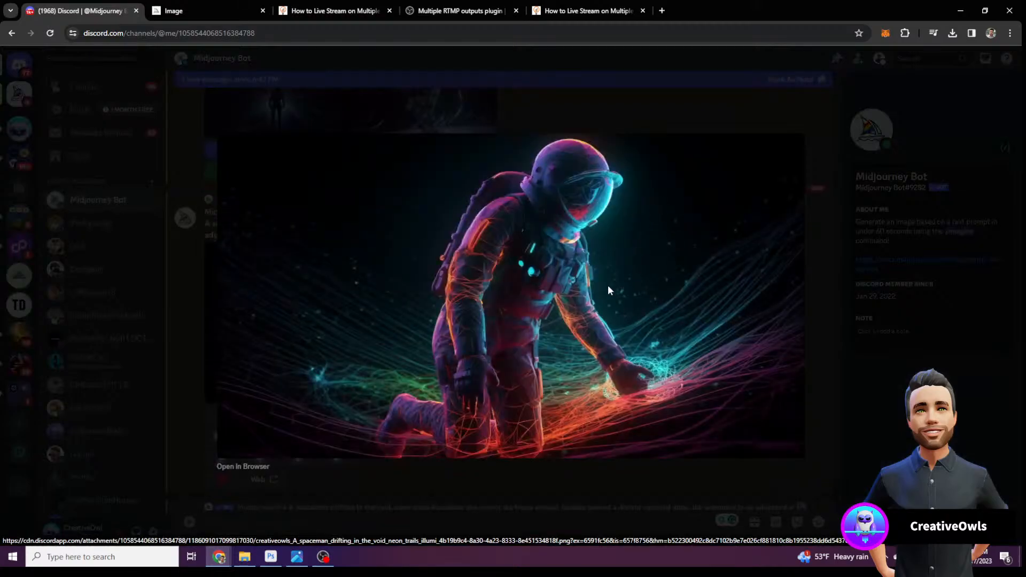
pyautogui.click(611, 122)
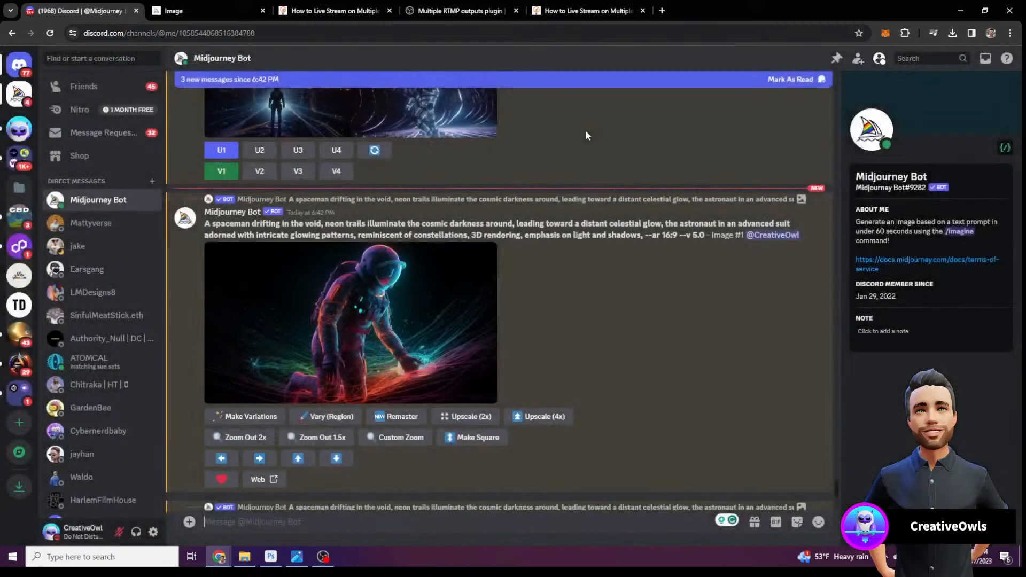
pyautogui.click(263, 481)
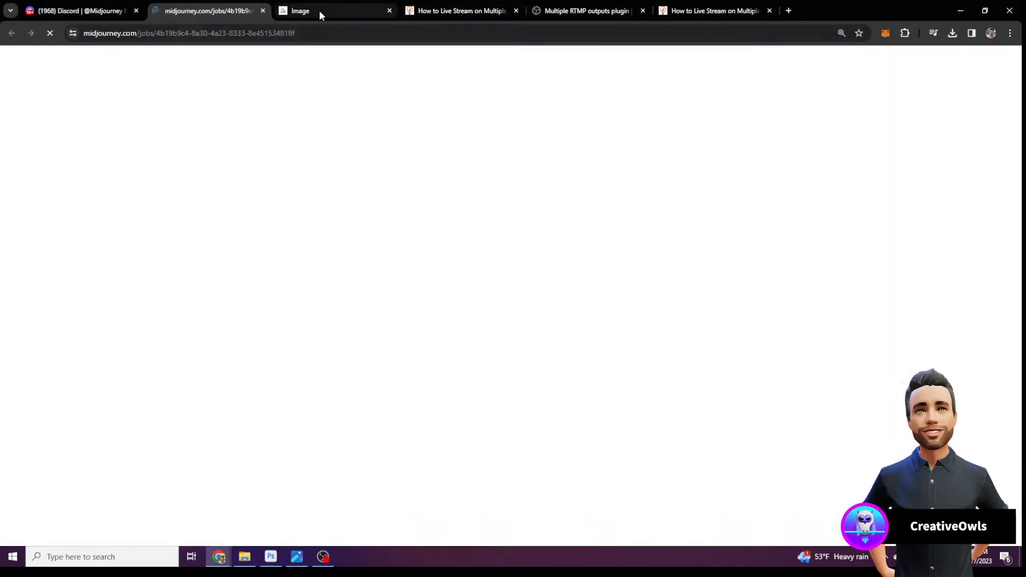
pyautogui.click(302, 11)
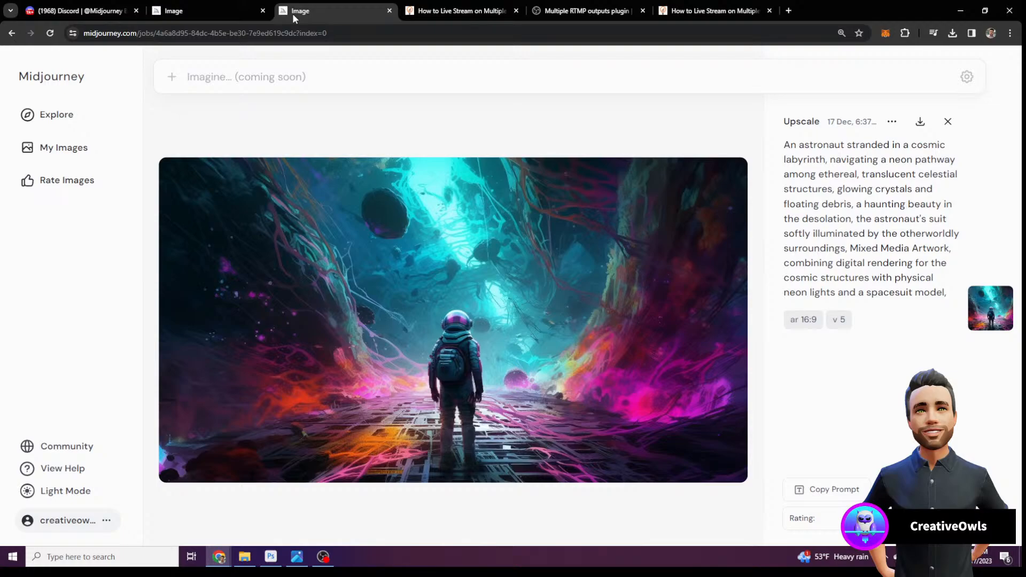
pyautogui.click(193, 11)
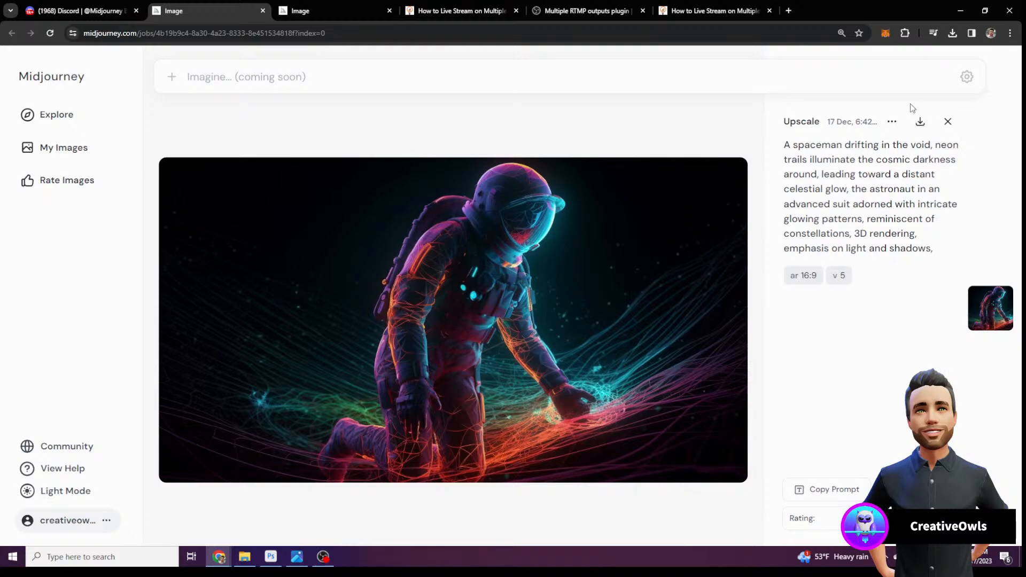
pyautogui.click(916, 124)
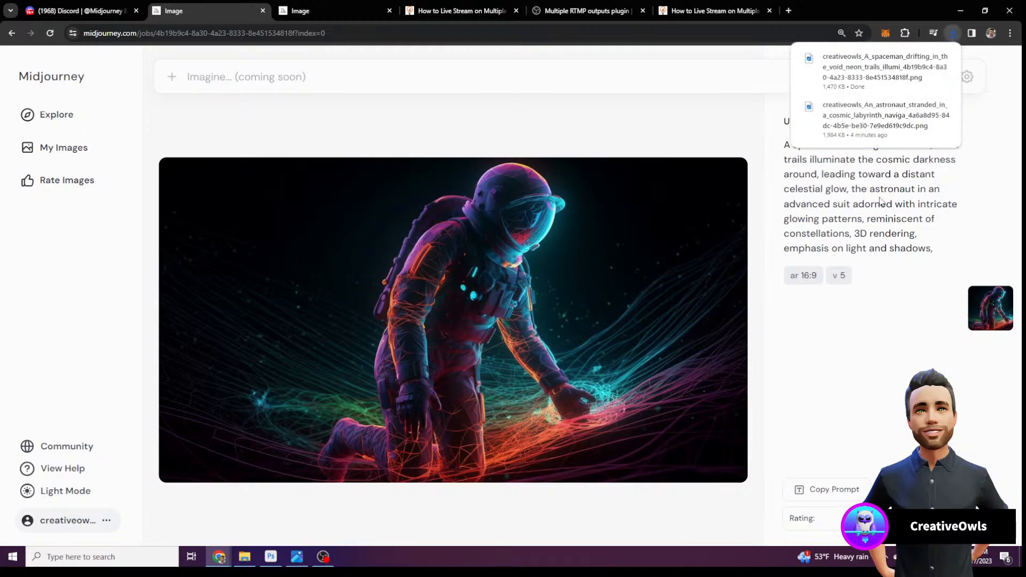
# Return to Discord, enlarge the "An astronaut adrift in space" variations grid and create variations of its third image with the prompt unchanged
pyautogui.click(295, 9)
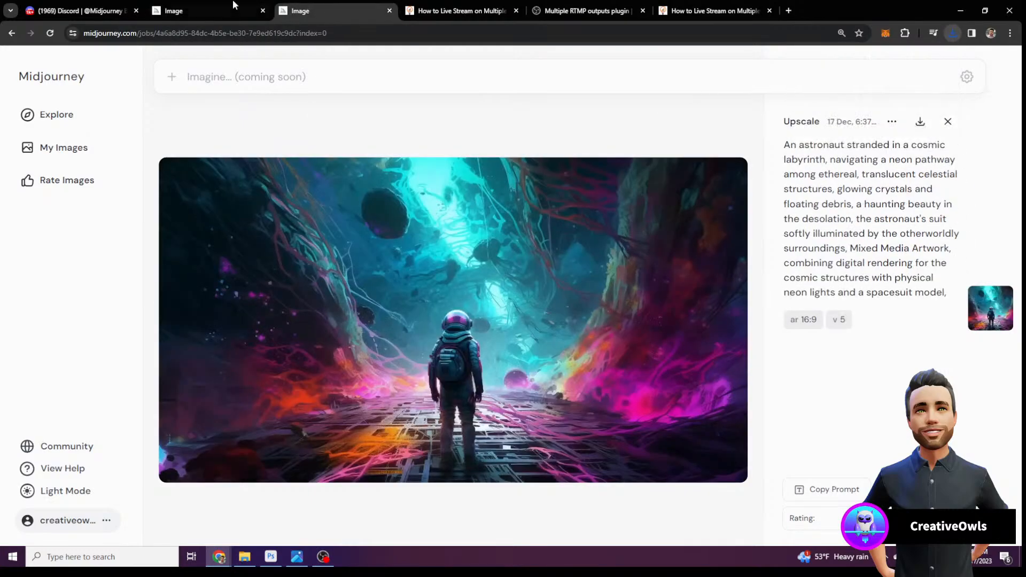
pyautogui.click(217, 10)
pyautogui.click(122, 12)
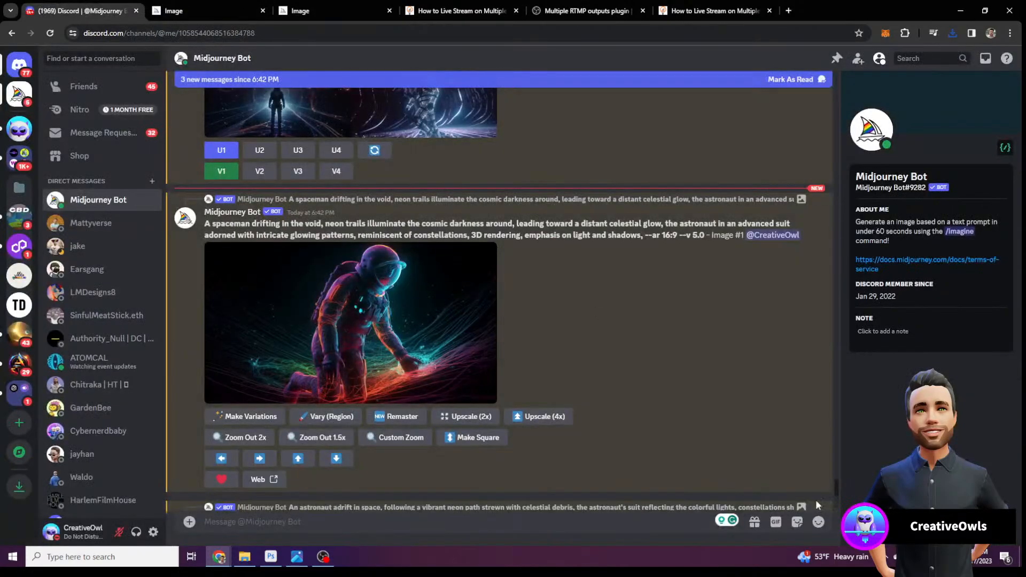
pyautogui.scroll(-5, 239, 321)
pyautogui.scroll(-1, 239, 321)
pyautogui.click(355, 234)
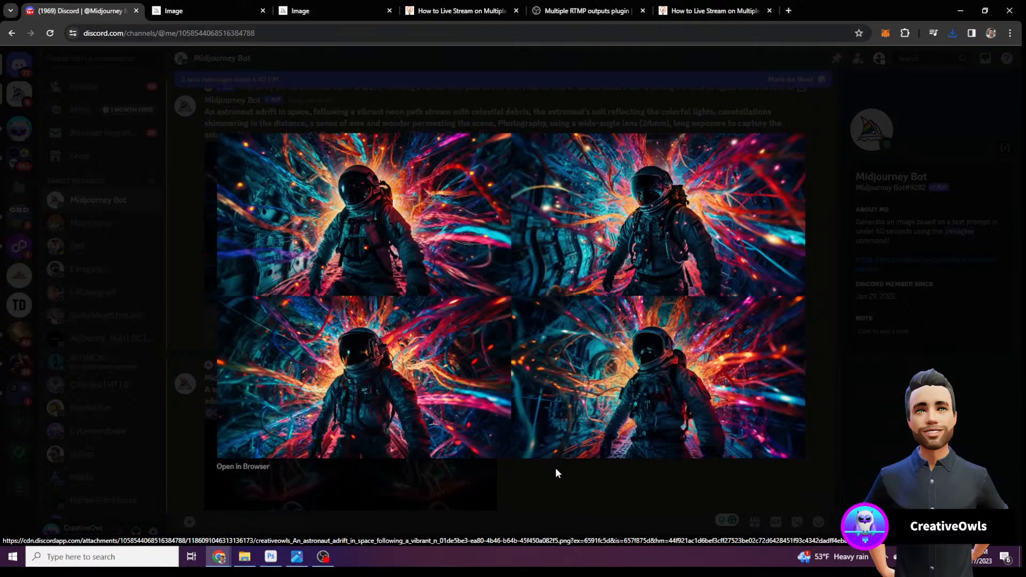
pyautogui.click(589, 472)
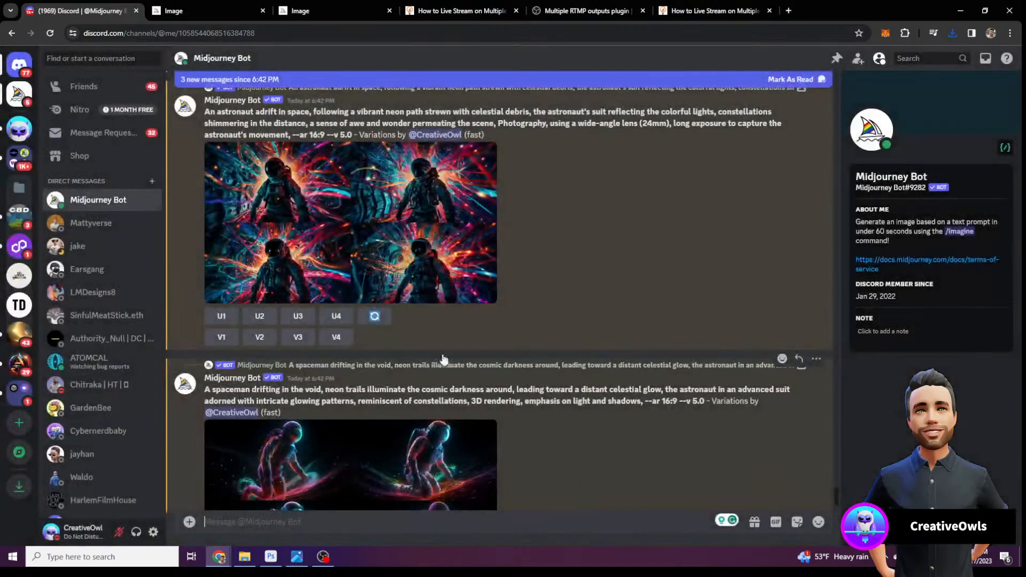
pyautogui.click(297, 338)
pyautogui.click(606, 369)
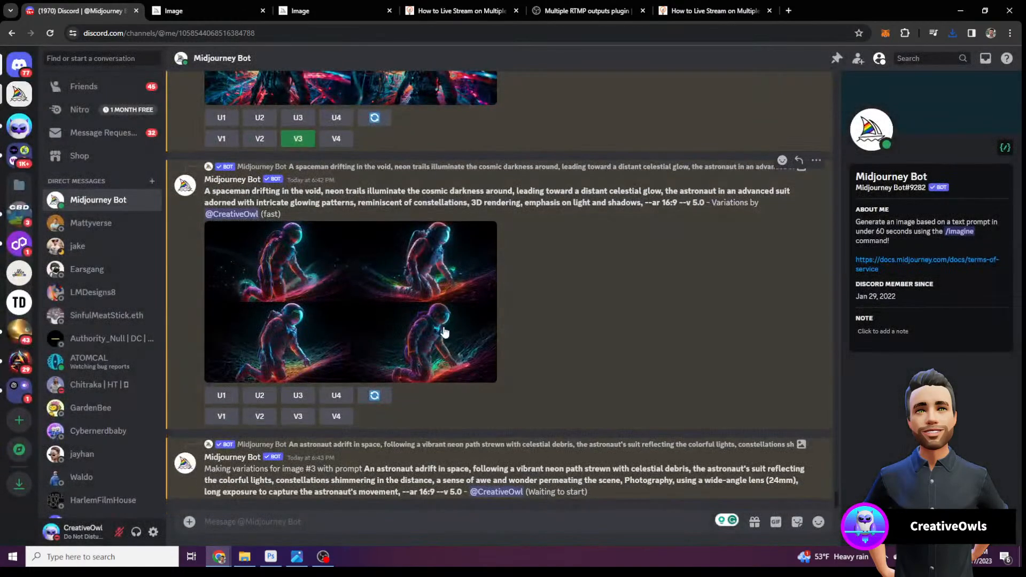
# Compare the "An astronaut adrift in space" variations with the astronaut street artwork in Photoshop, and return to Discord
pyautogui.scroll(3, 352, 307)
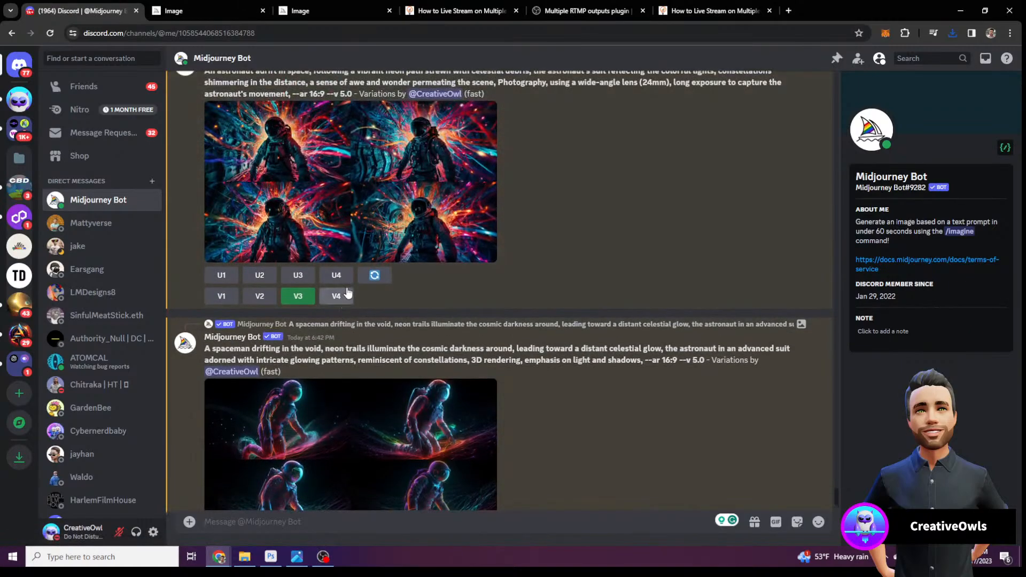
pyautogui.scroll(3, 352, 278)
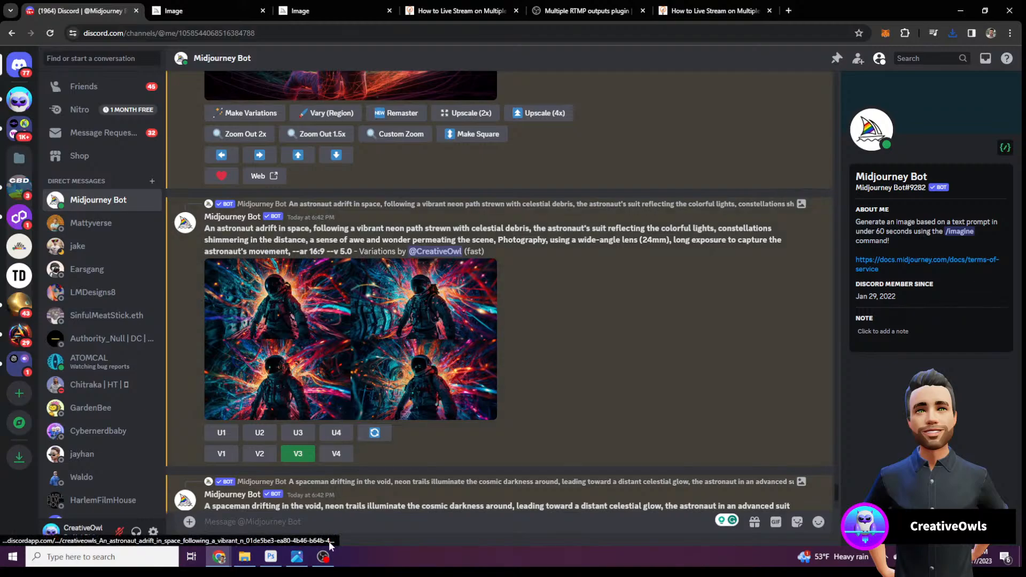
pyautogui.click(271, 556)
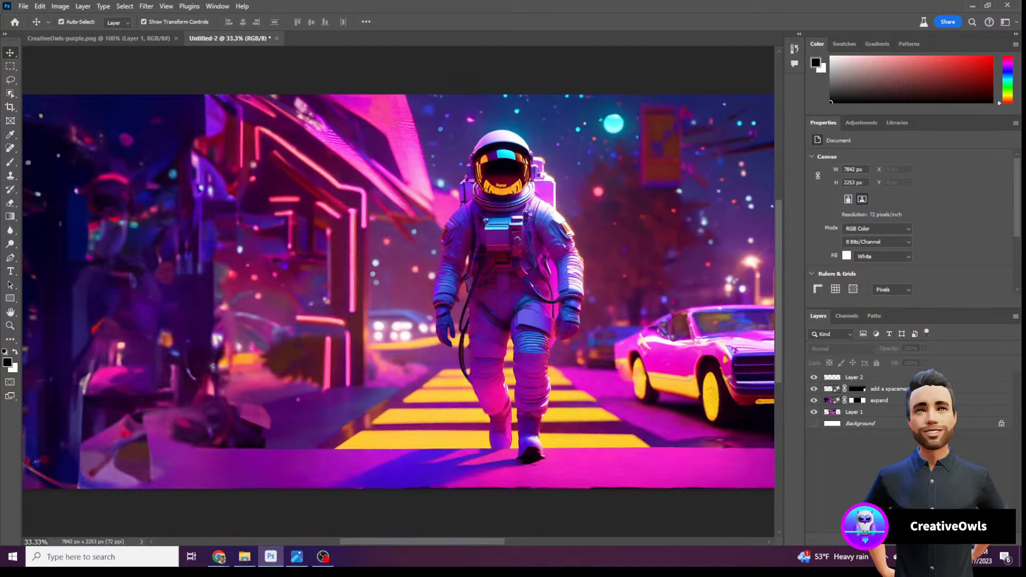
pyautogui.hotkey('alt', 'Tab')
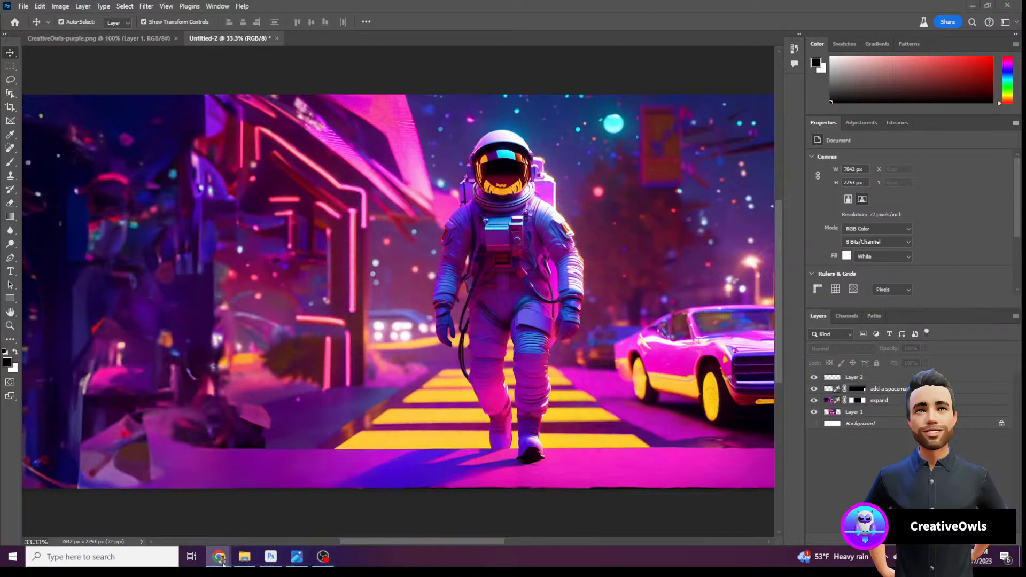
pyautogui.moveTo(219, 556)
pyautogui.click(972, 5)
pyautogui.scroll(3, 369, 208)
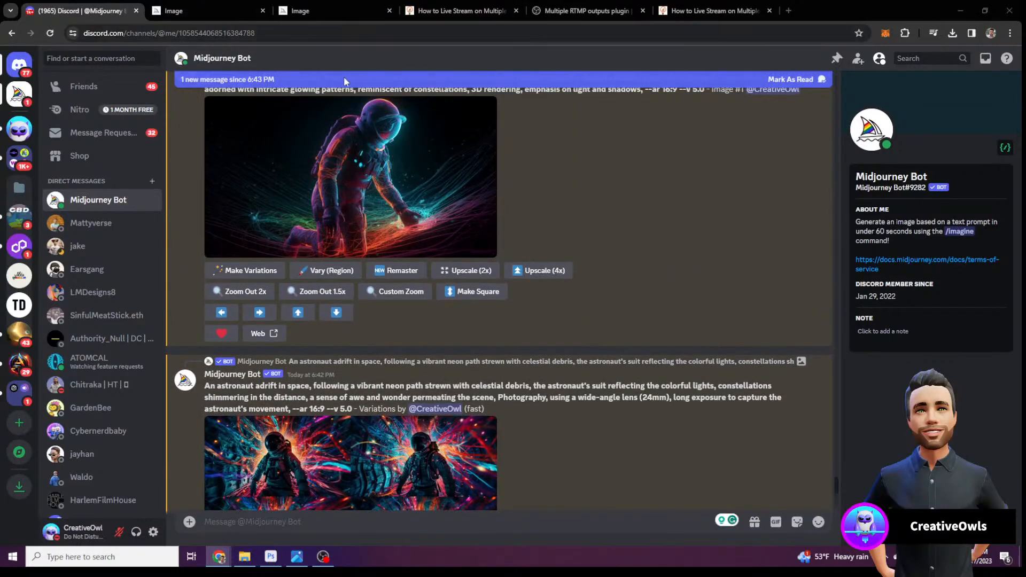
# Switch to the ChatGPT window, clear the text selection and review the generated astronaut prompts
pyautogui.moveTo(222, 562)
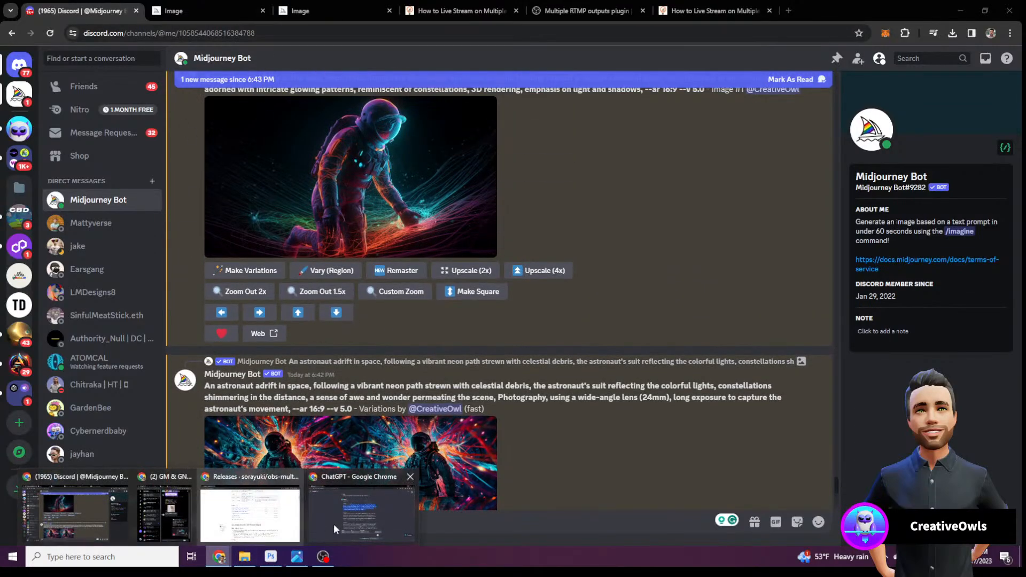
pyautogui.click(339, 514)
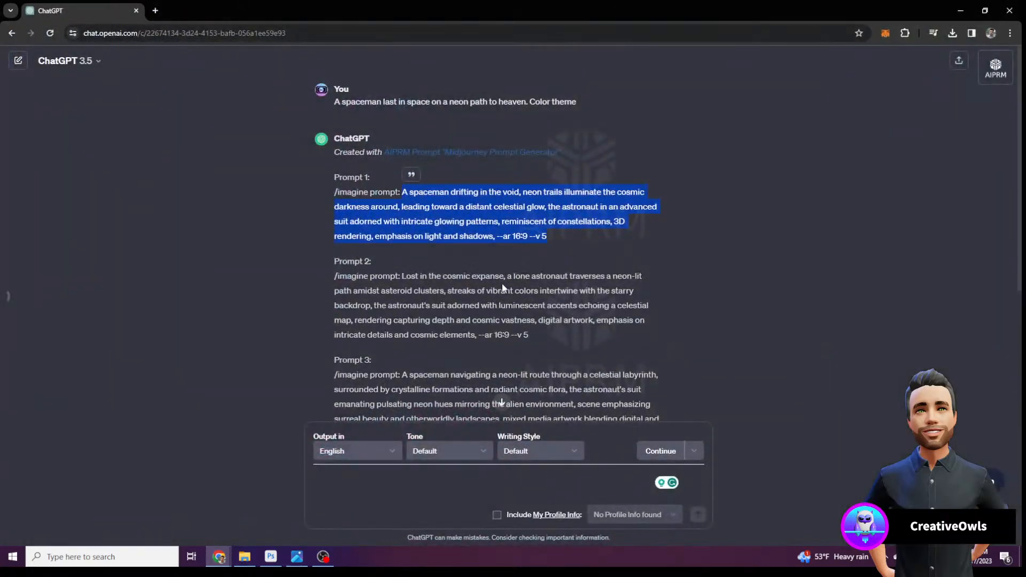
pyautogui.click(575, 286)
pyautogui.scroll(-3, 561, 292)
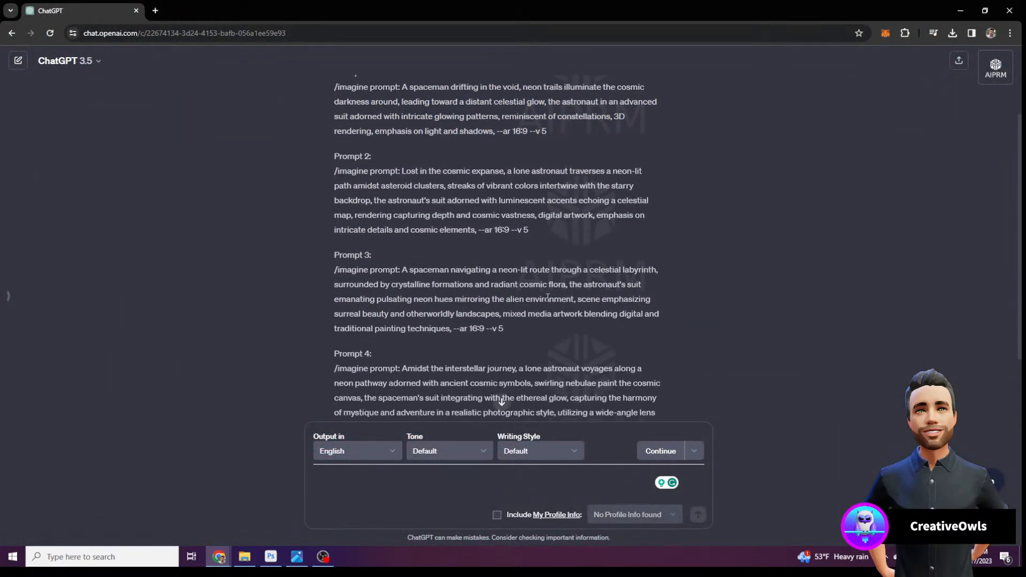
pyautogui.scroll(3, 546, 297)
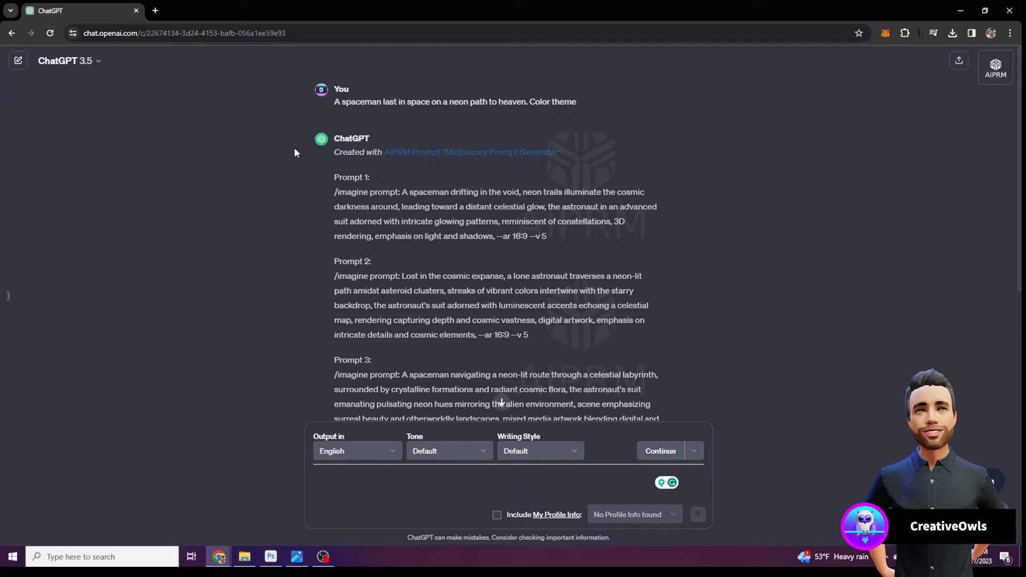
# Merge the ChatGPT tab into the browser window that holds Discord and return to the Midjourney Bot chat
pyautogui.moveTo(380, 8); pyautogui.dragTo(463, 78)
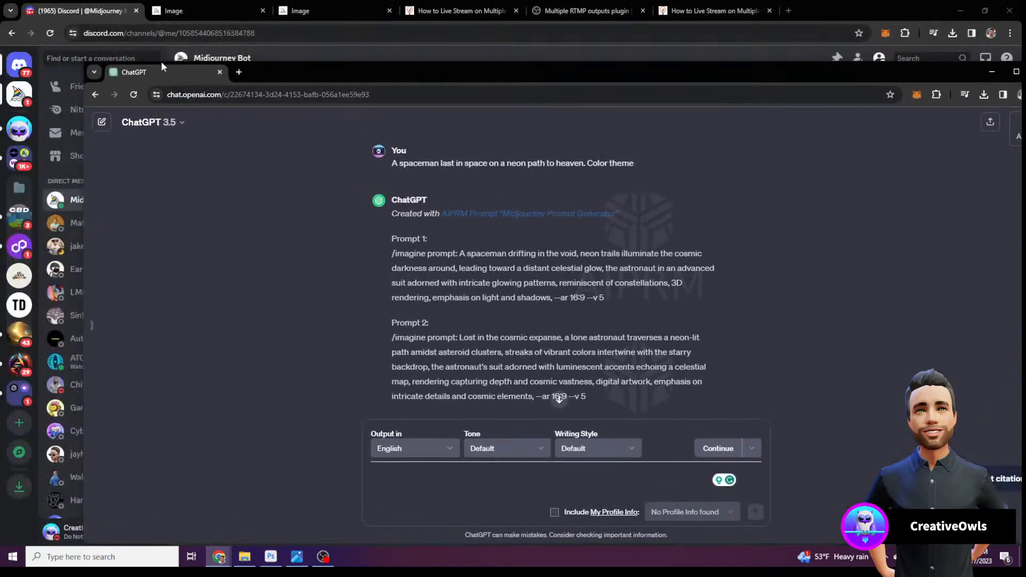
pyautogui.moveTo(155, 72); pyautogui.dragTo(87, 18)
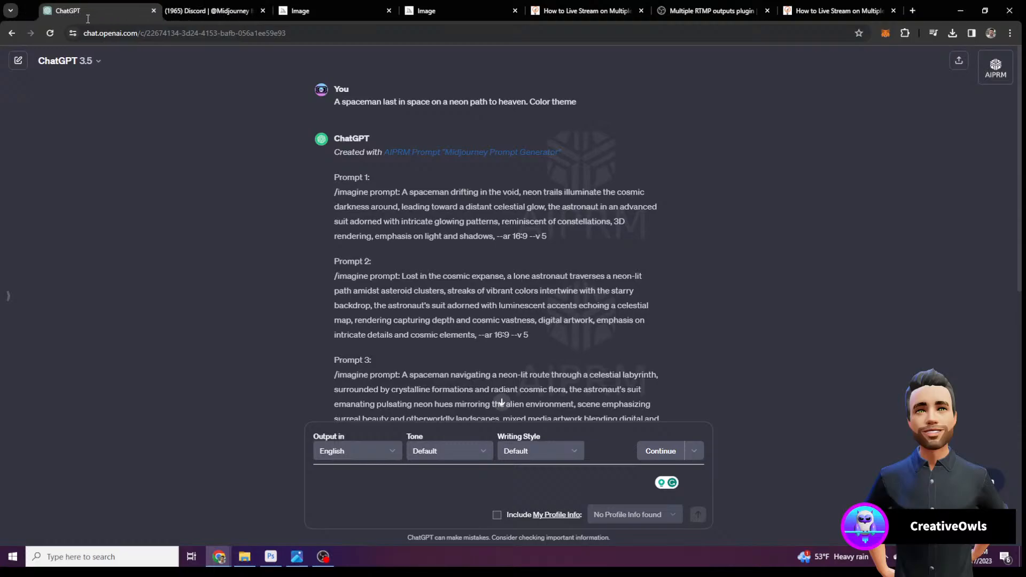
pyautogui.click(193, 13)
# View the newest "An astronaut adrift in space" variations grid enlarged and create variations of its first image with the prompt unchanged
pyautogui.scroll(-10, 347, 155)
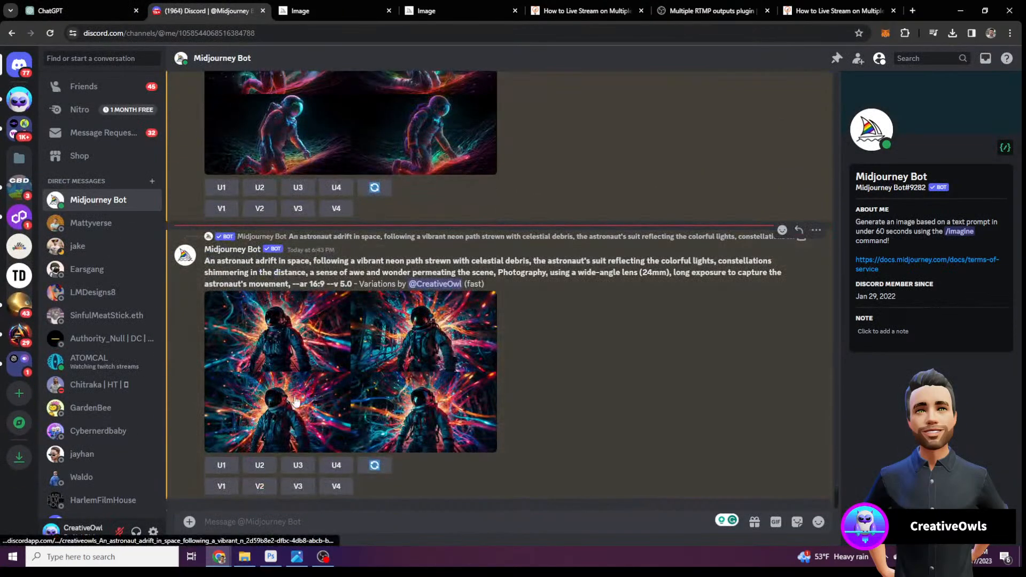
pyautogui.click(294, 333)
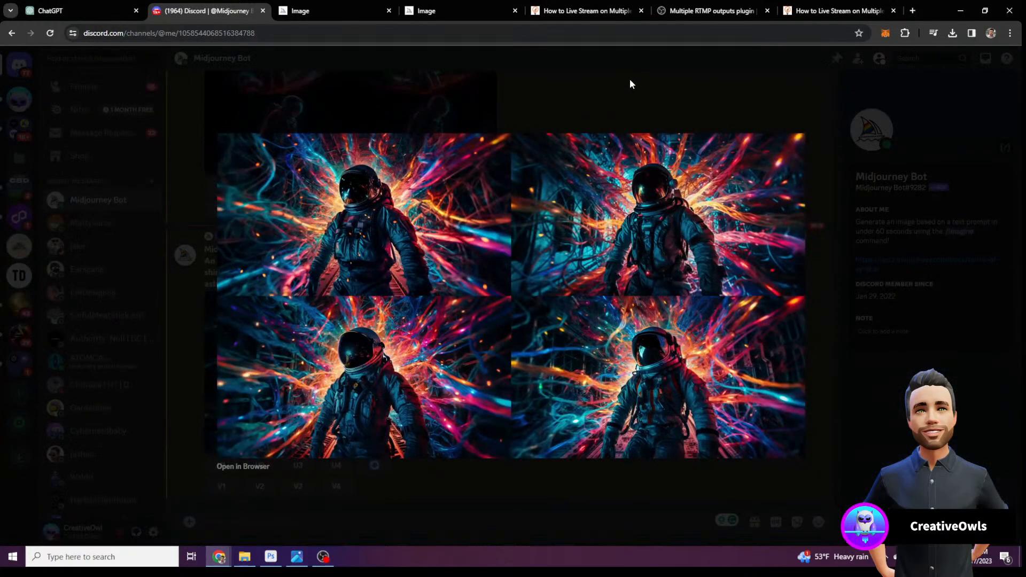
pyautogui.click(628, 80)
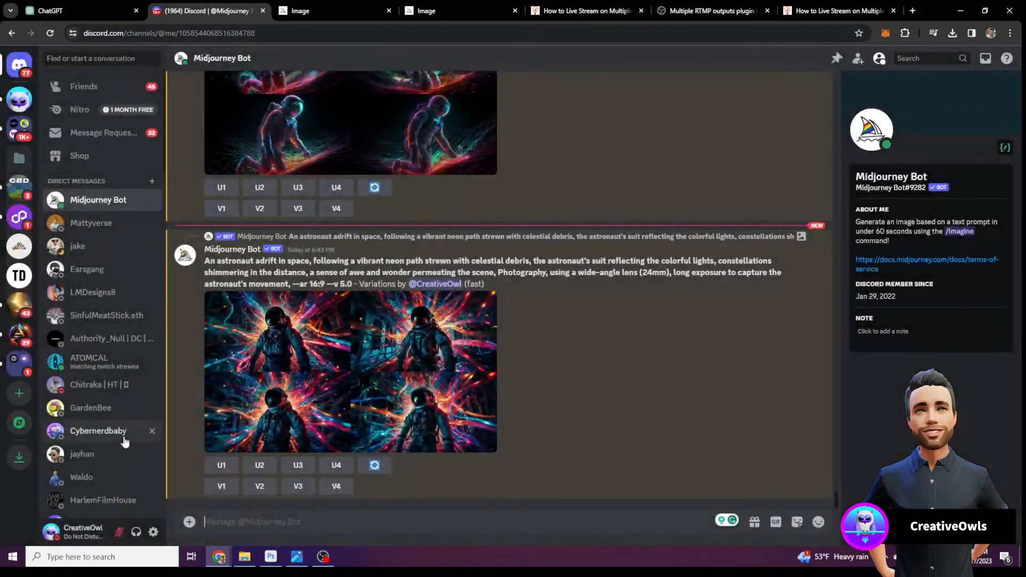
pyautogui.click(221, 485)
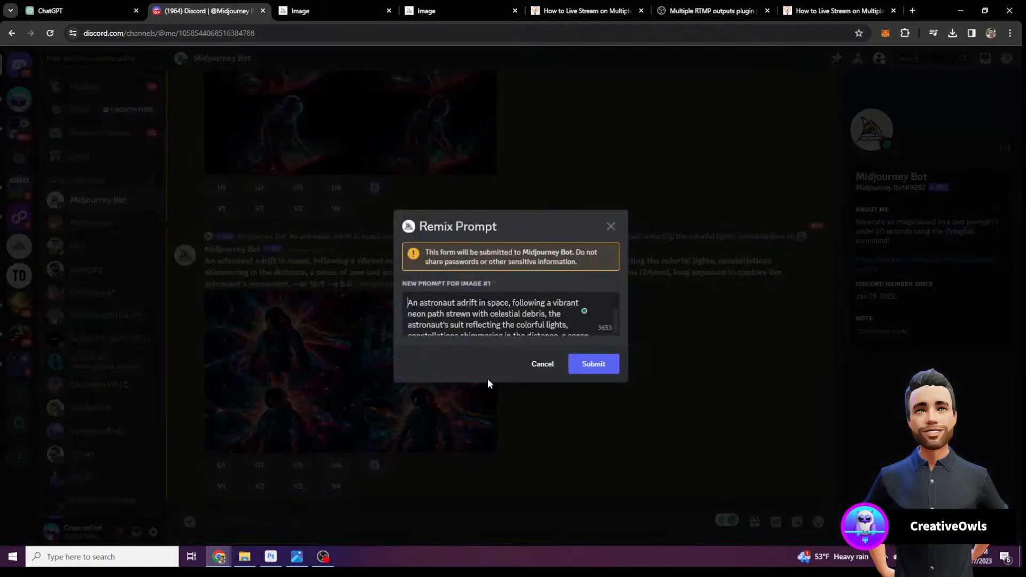
pyautogui.click(593, 364)
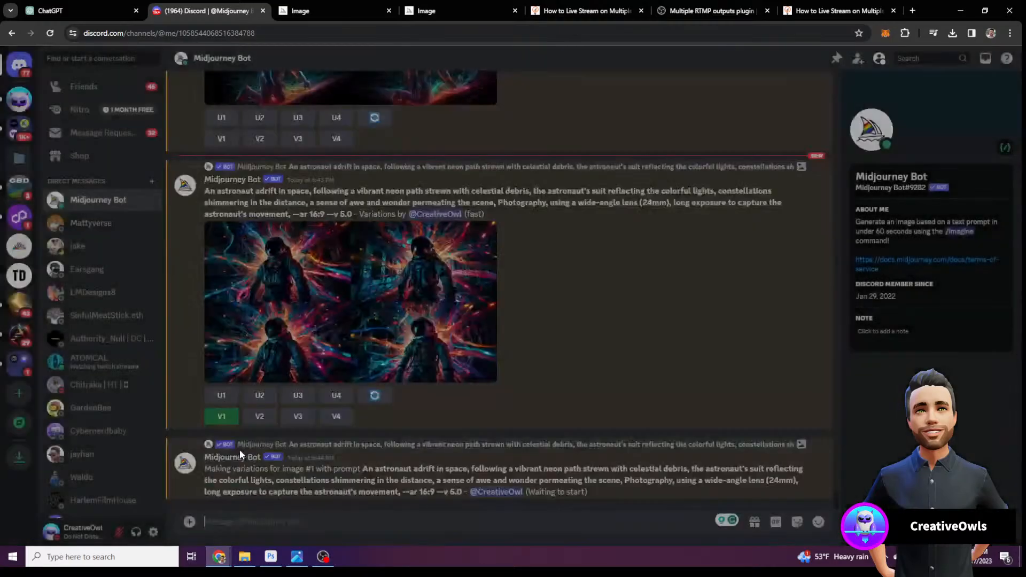
# Upscale the first image of that astronaut grid, open it on the Midjourney website and download it
pyautogui.click(221, 395)
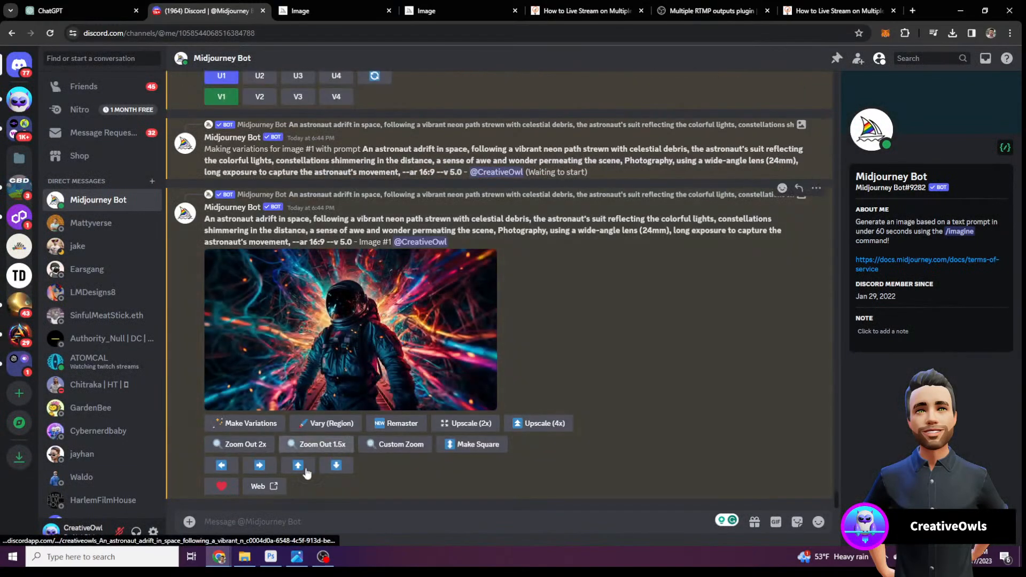
pyautogui.click(265, 489)
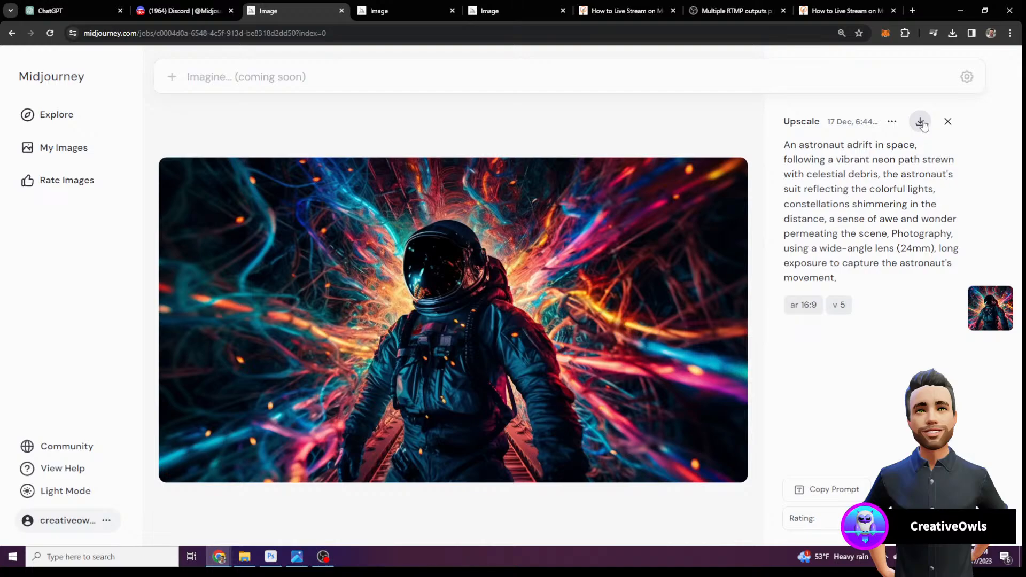
pyautogui.click(920, 122)
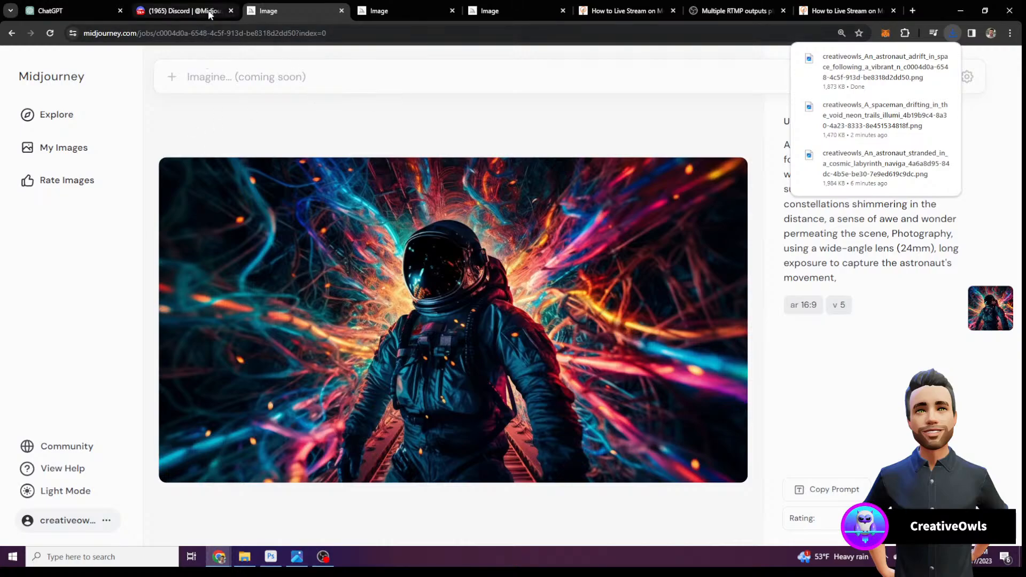
# Return to Discord and look through the latest astronaut and kneeling spaceman variation grids
pyautogui.moveTo(207, 12)
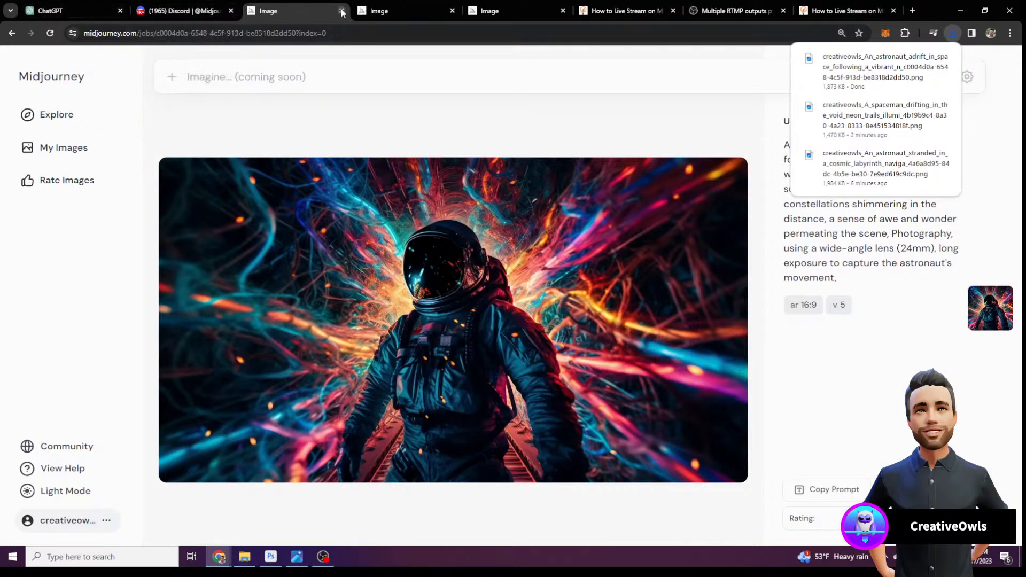
pyautogui.click(177, 7)
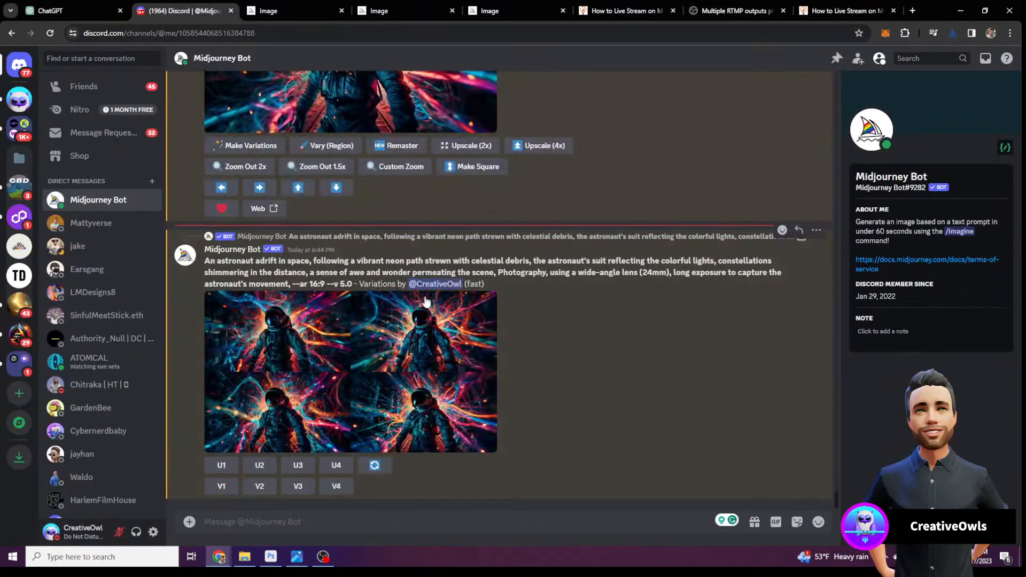
pyautogui.scroll(5, 419, 308)
pyautogui.scroll(10, 420, 309)
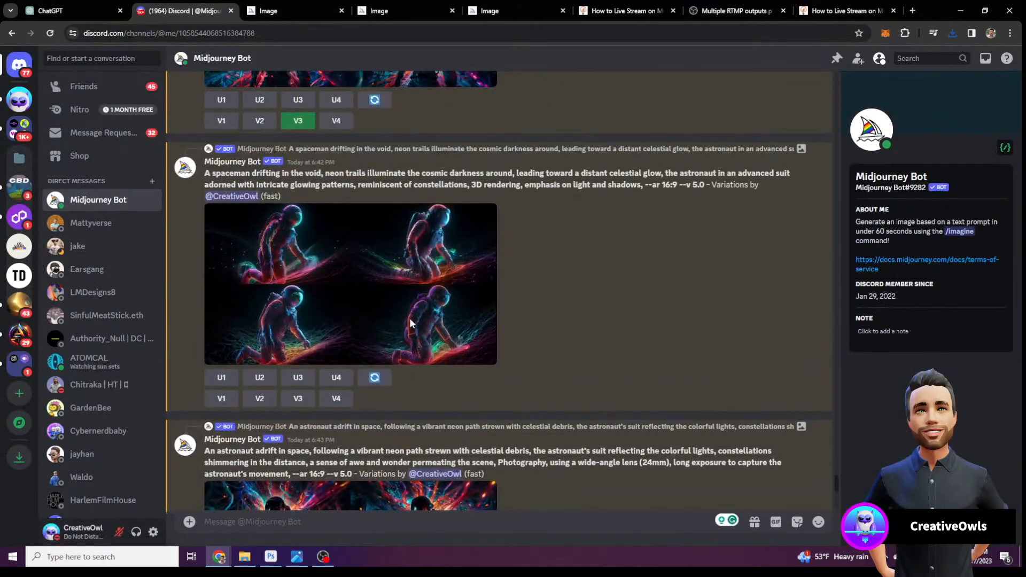
pyautogui.scroll(3, 411, 321)
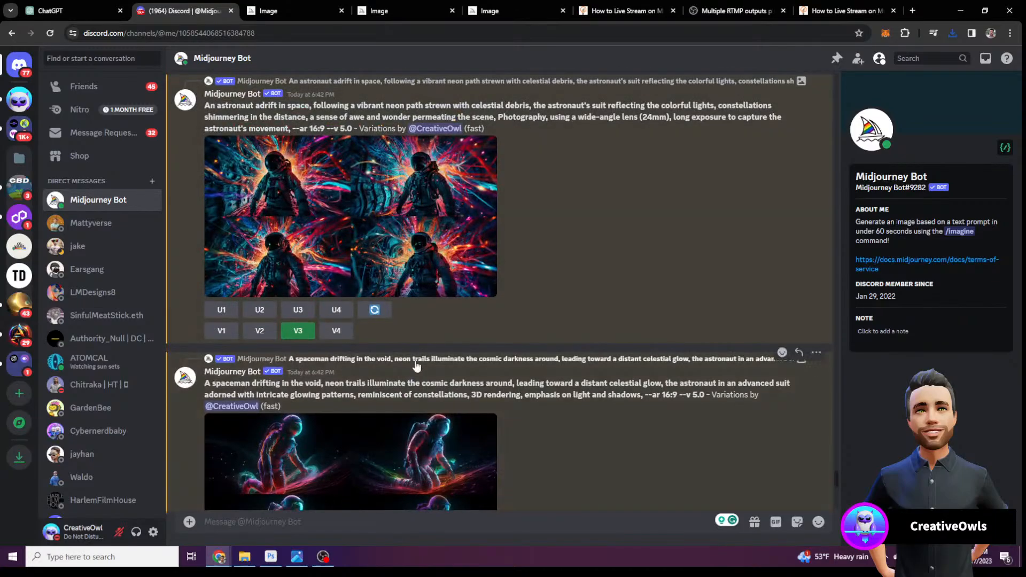
# Review the three upscaled astronaut images on the Midjourney website and view the cosmic labyrinth one enlarged
pyautogui.click(271, 6)
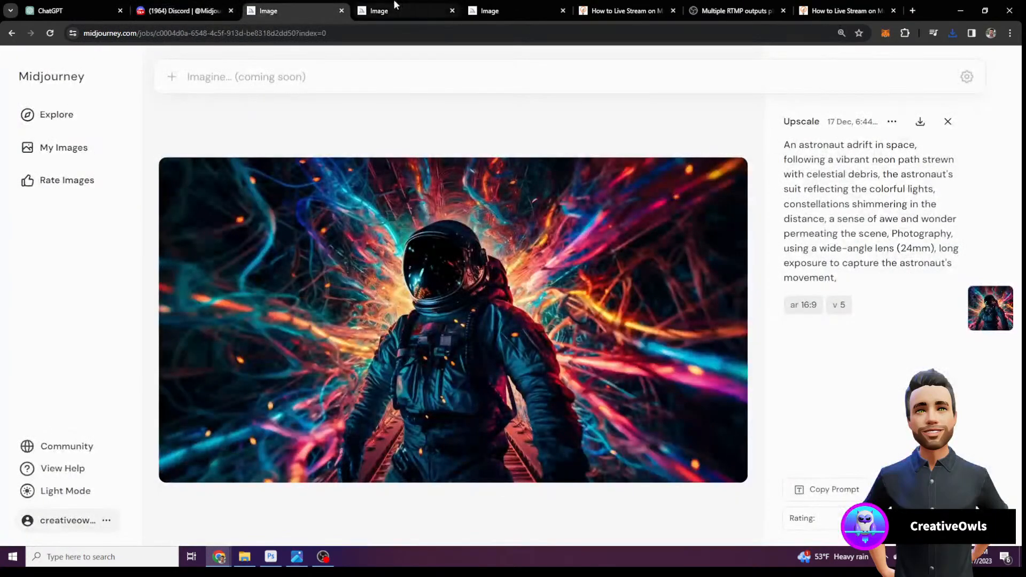
pyautogui.click(368, 9)
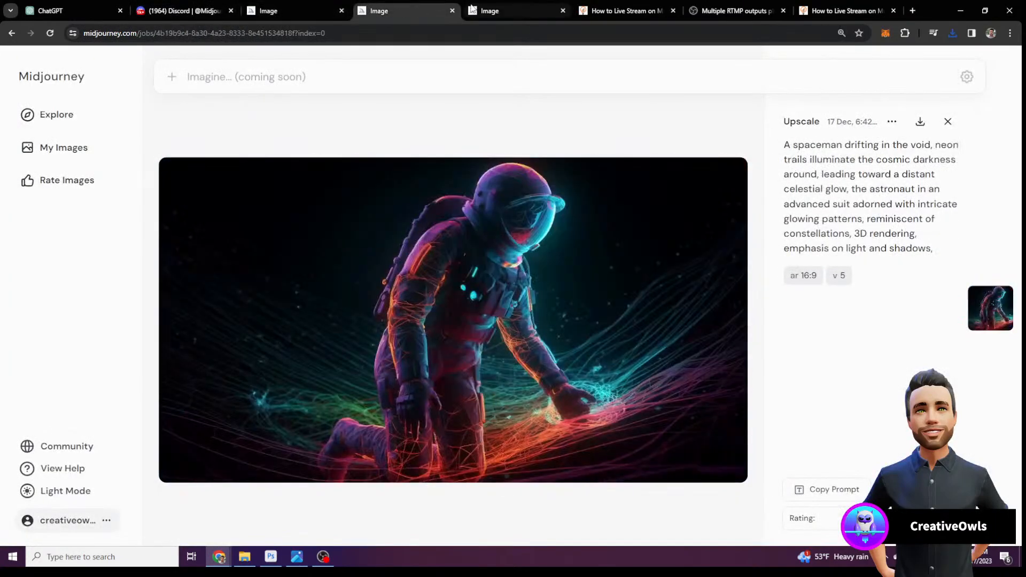
pyautogui.click(492, 8)
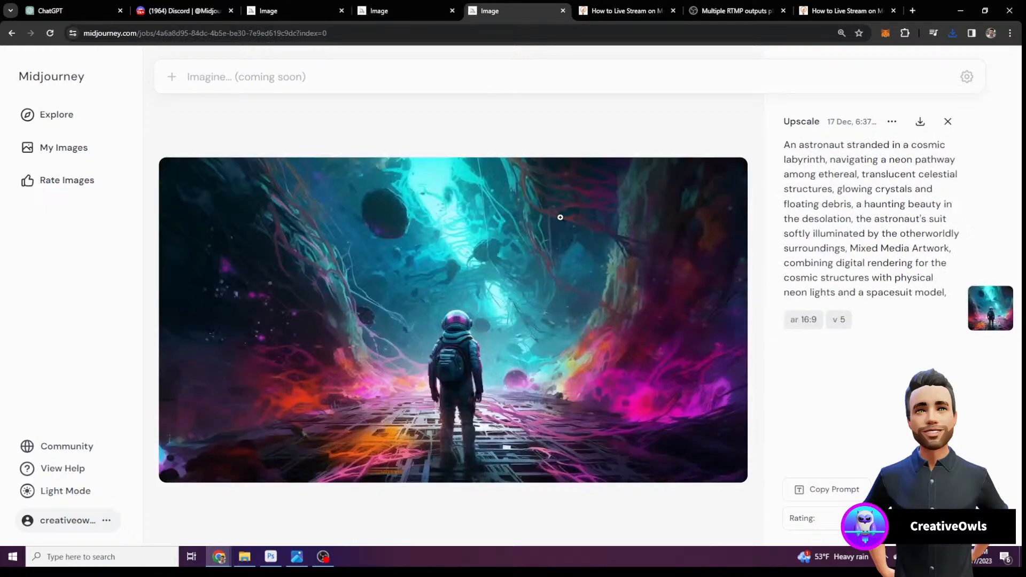
pyautogui.click(443, 329)
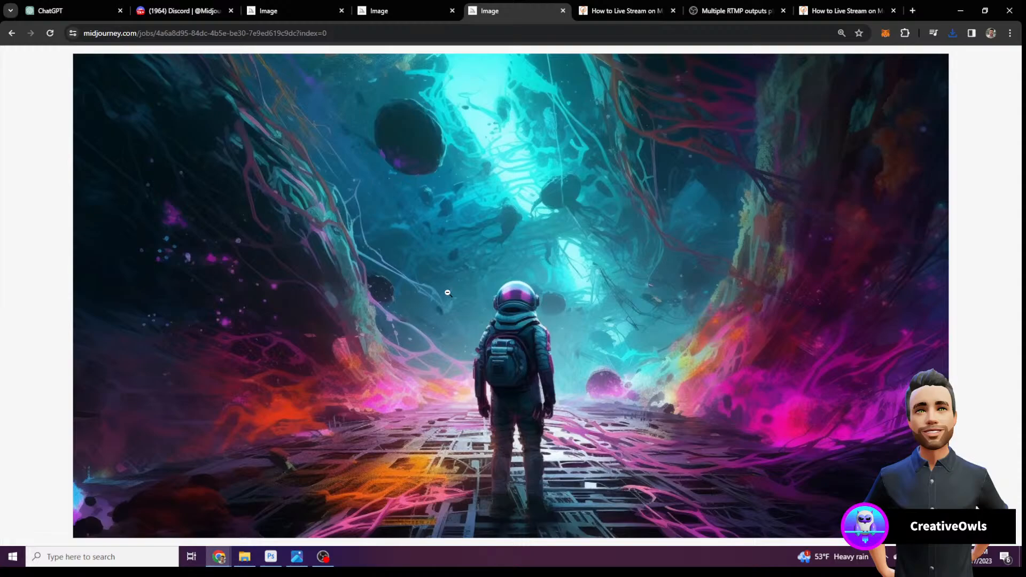
pyautogui.click(273, 557)
pyautogui.click(272, 558)
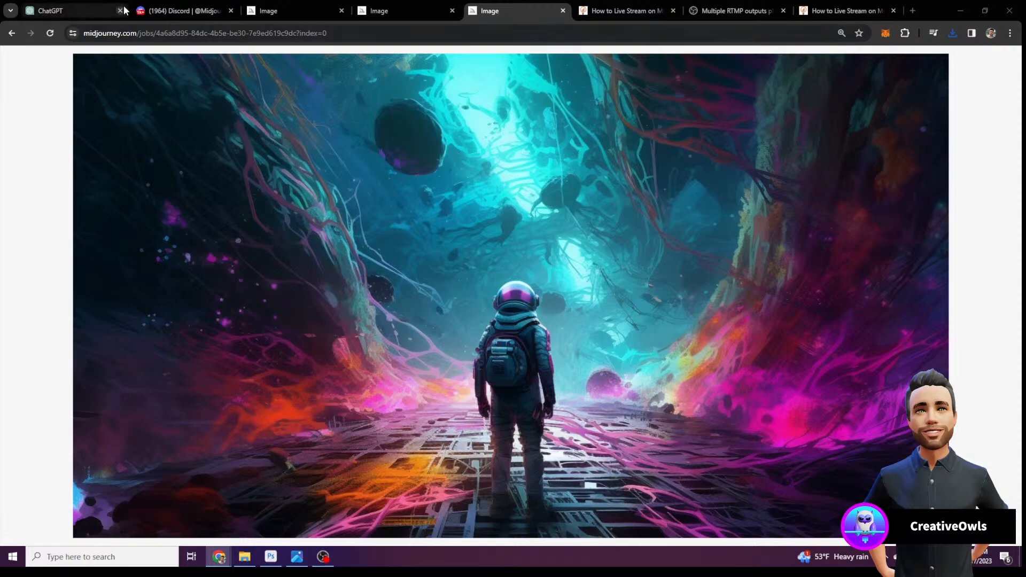
pyautogui.click(179, 12)
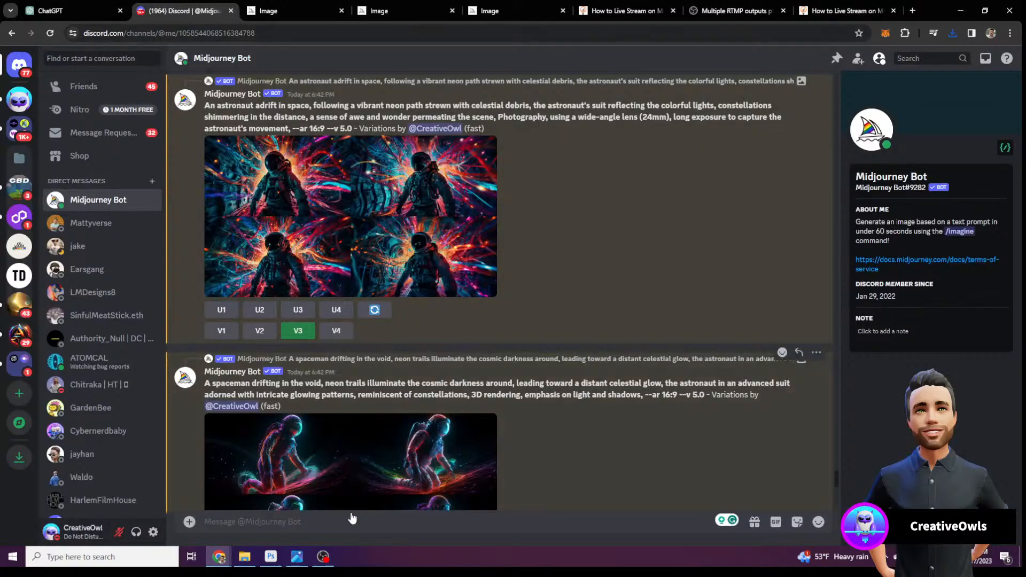
pyautogui.click(50, 6)
pyautogui.click(185, 14)
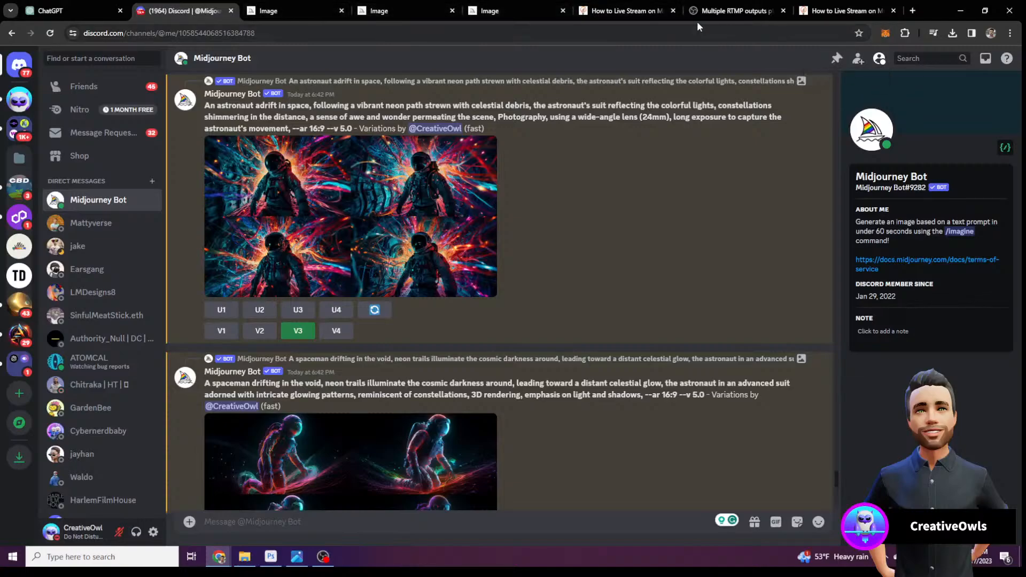
# Switch to Photoshop, open the downloaded "An astronaut stranded in a cosmic labyrinth" PNG and unlock its background layer
pyautogui.click(270, 556)
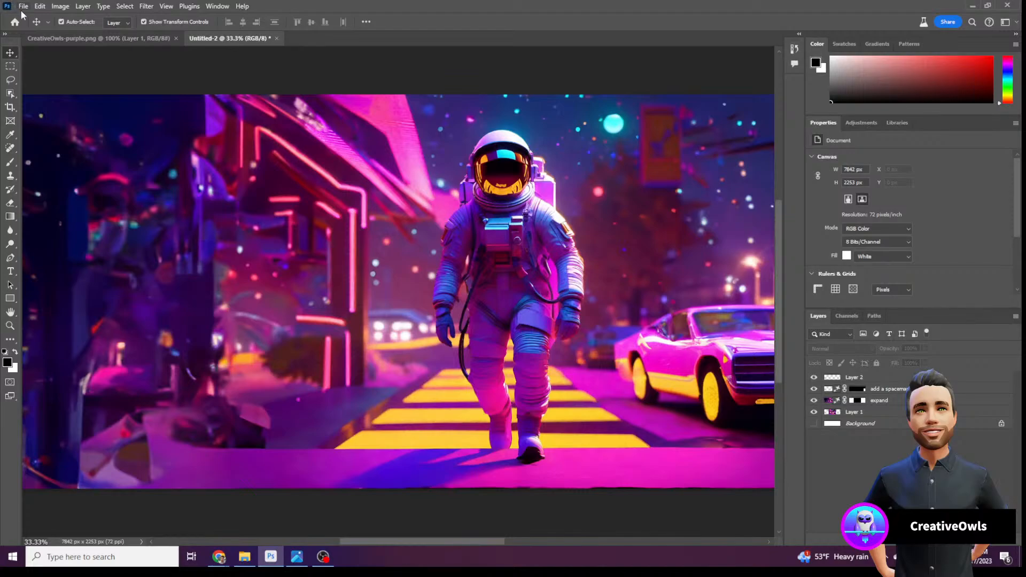
pyautogui.click(23, 5)
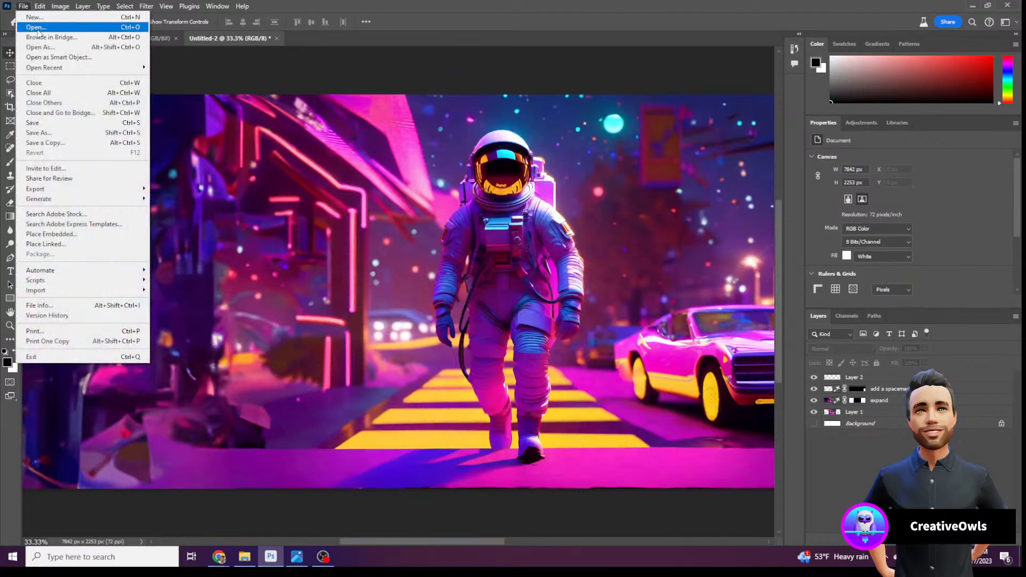
pyautogui.click(36, 26)
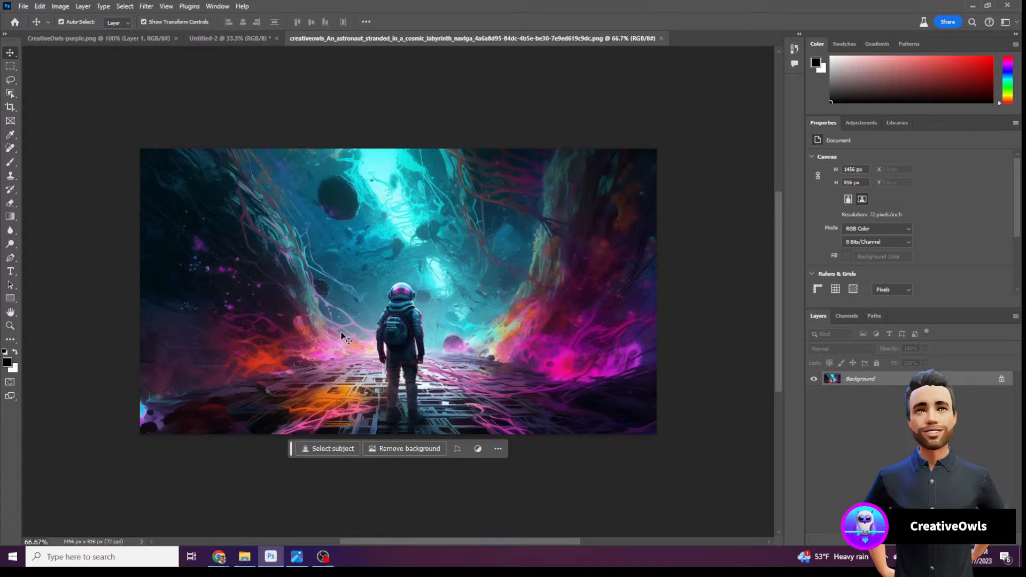
pyautogui.click(1001, 380)
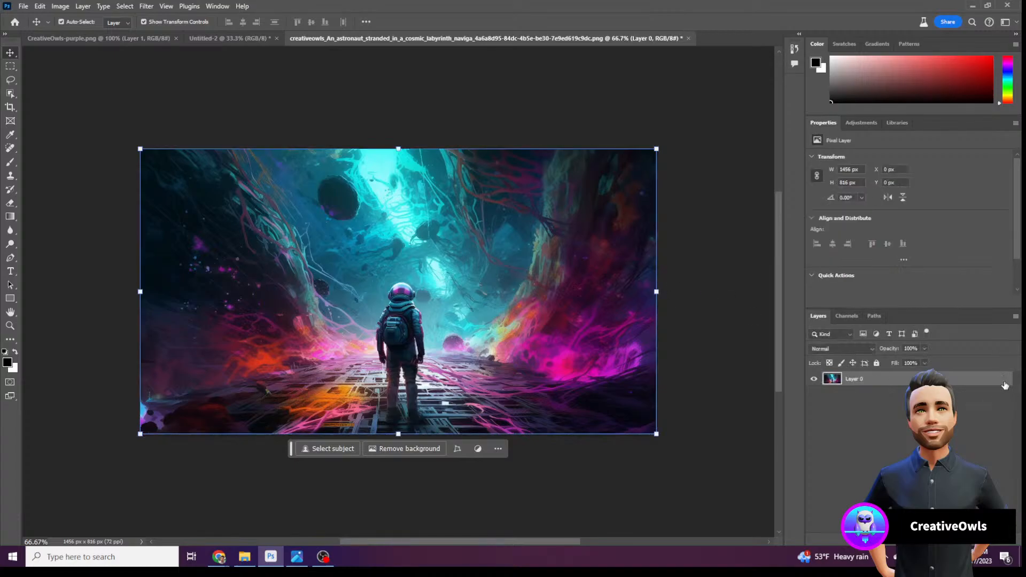
# Extend the canvas evenly on all sides to about 1986 × 957 px with the Crop tool, filling it by Generative Expand without a prompt
pyautogui.click(11, 107)
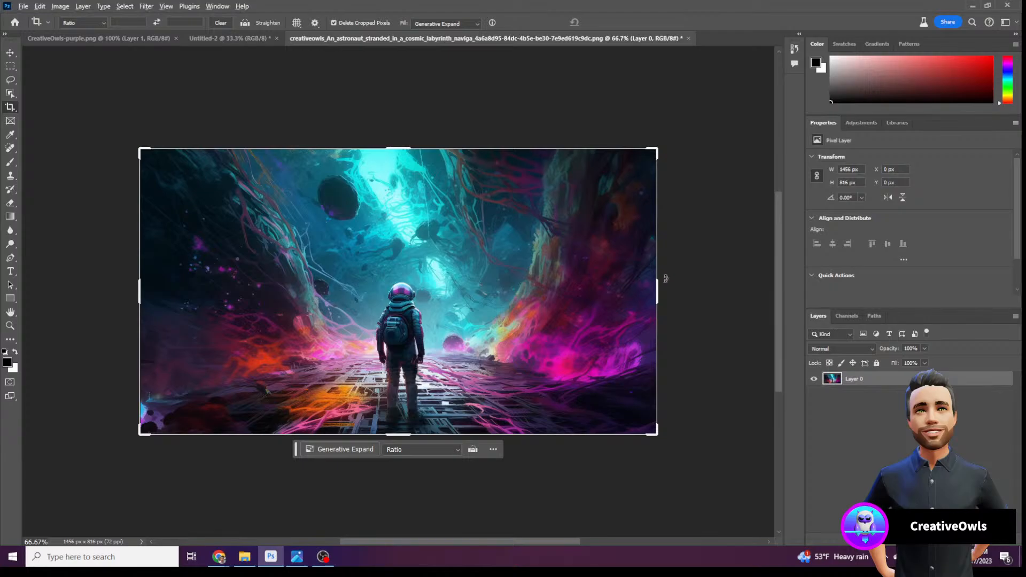
pyautogui.moveTo(658, 293); pyautogui.dragTo(726, 297)
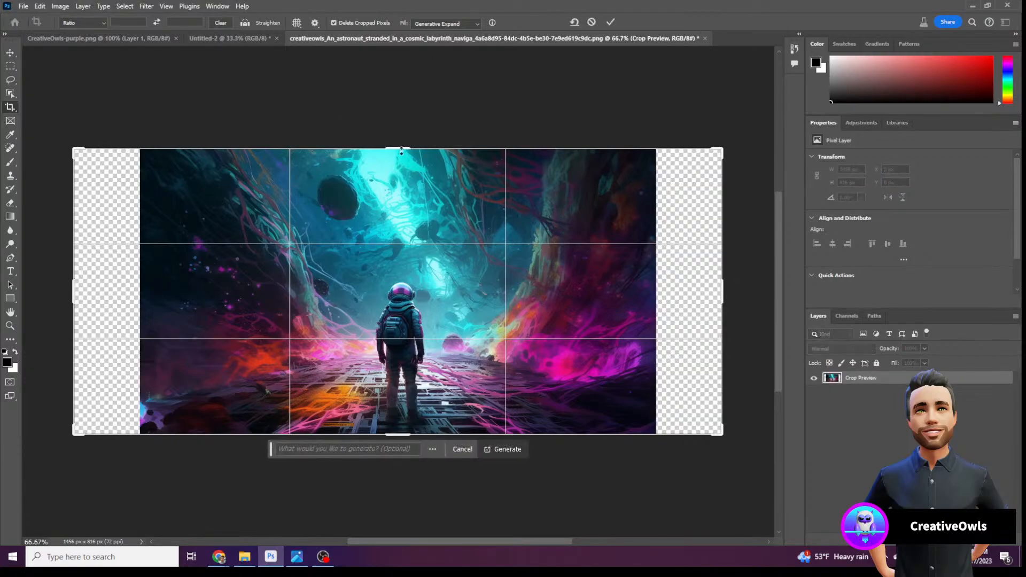
pyautogui.moveTo(403, 149); pyautogui.dragTo(398, 124)
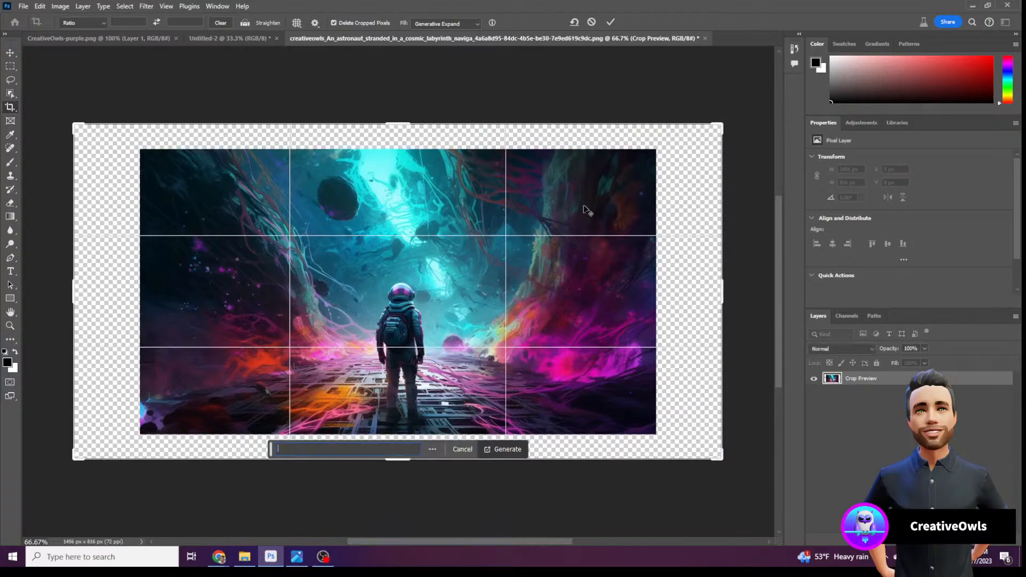
pyautogui.moveTo(721, 286); pyautogui.dragTo(751, 280)
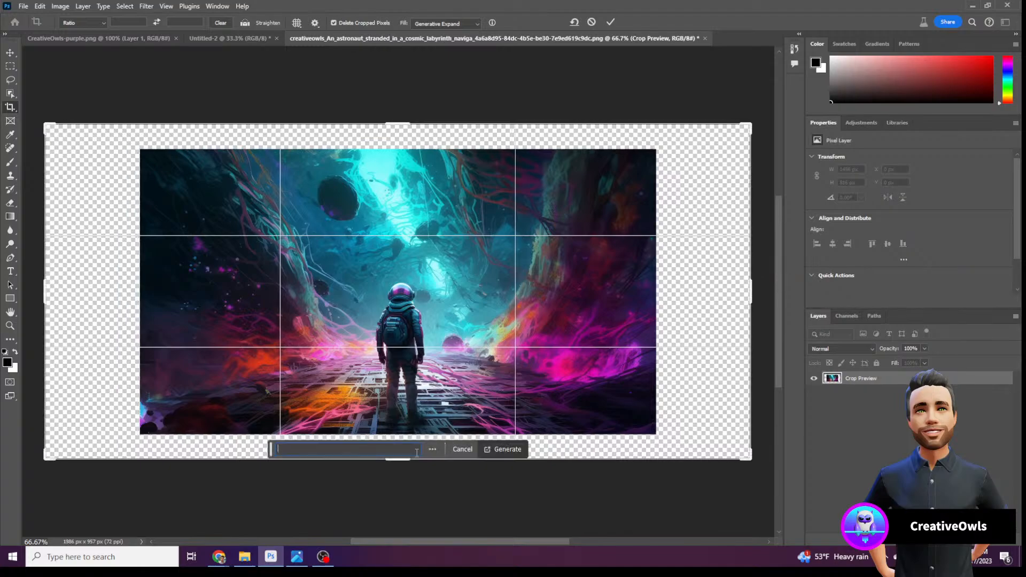
pyautogui.click(448, 24)
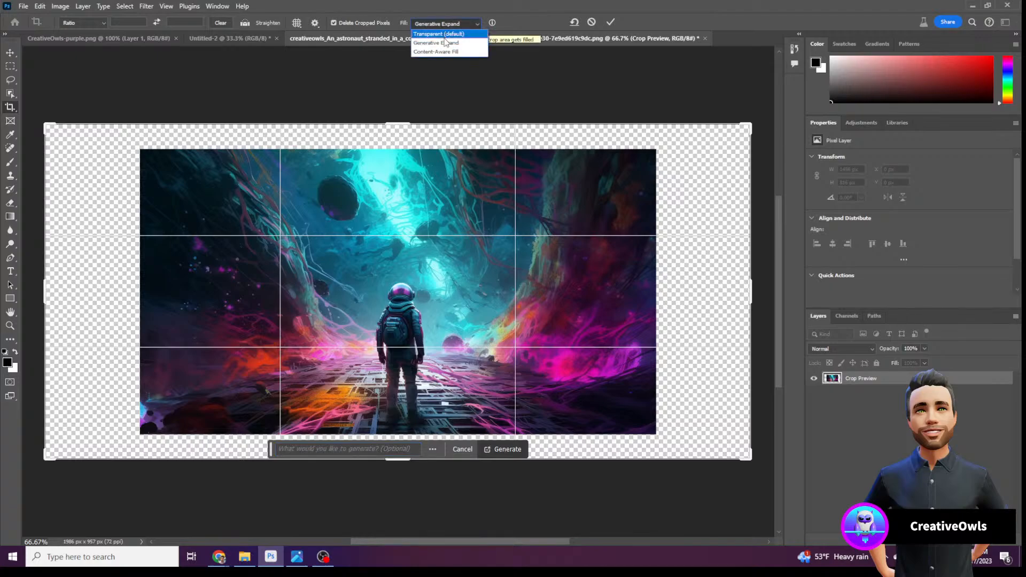
pyautogui.click(442, 43)
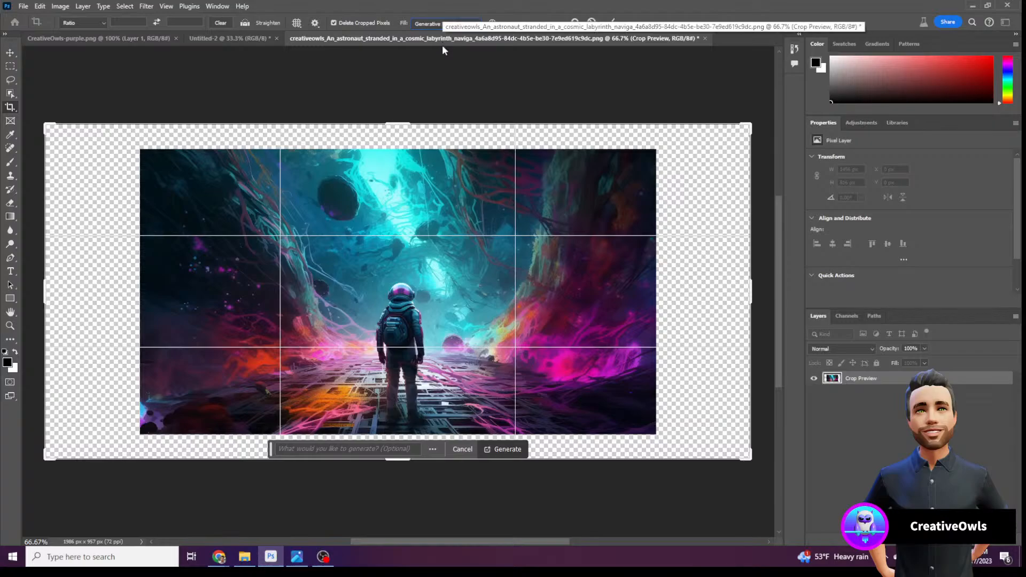
pyautogui.click(611, 22)
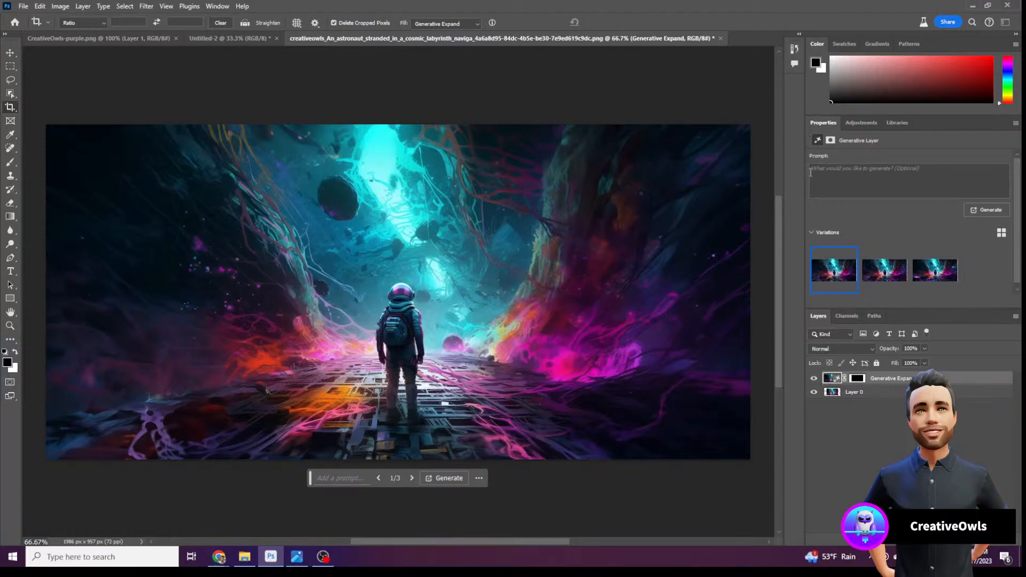
# Enlarge the generative layer's variation previews by resizing their panel, and choose the second variation
pyautogui.moveTo(804, 180); pyautogui.dragTo(717, 217)
pyautogui.click(1000, 233)
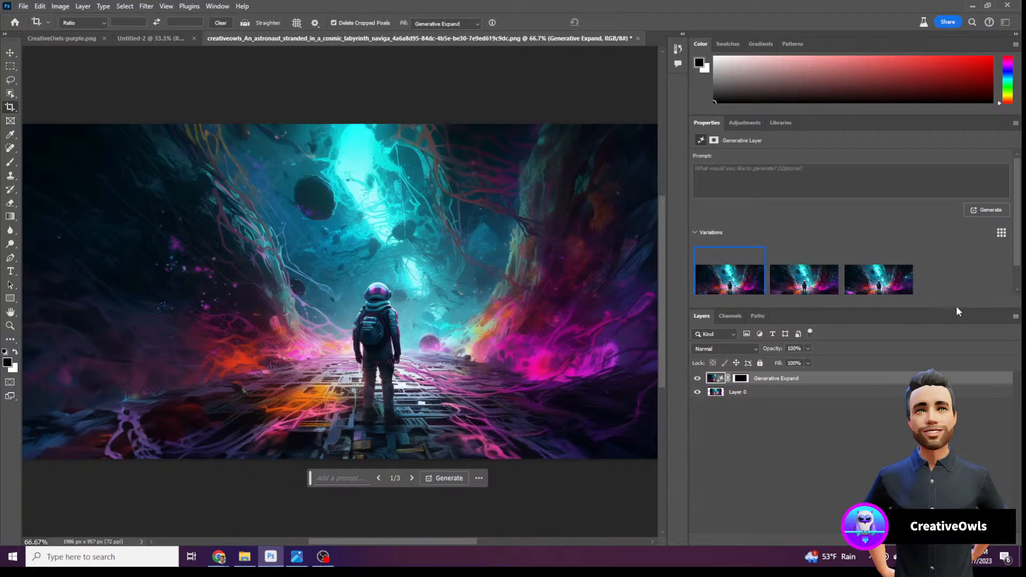
pyautogui.moveTo(955, 309); pyautogui.dragTo(954, 401)
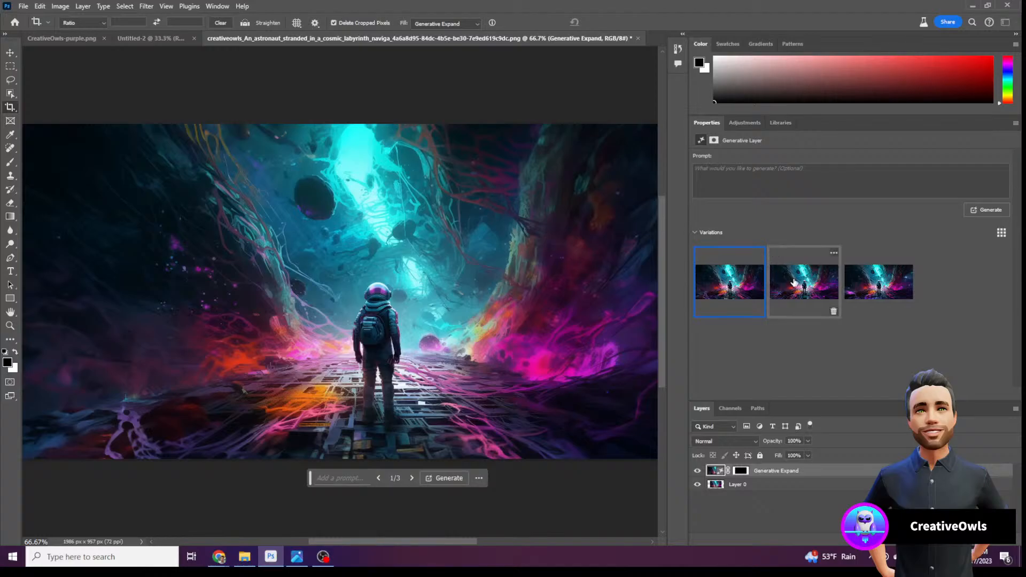
pyautogui.click(815, 299)
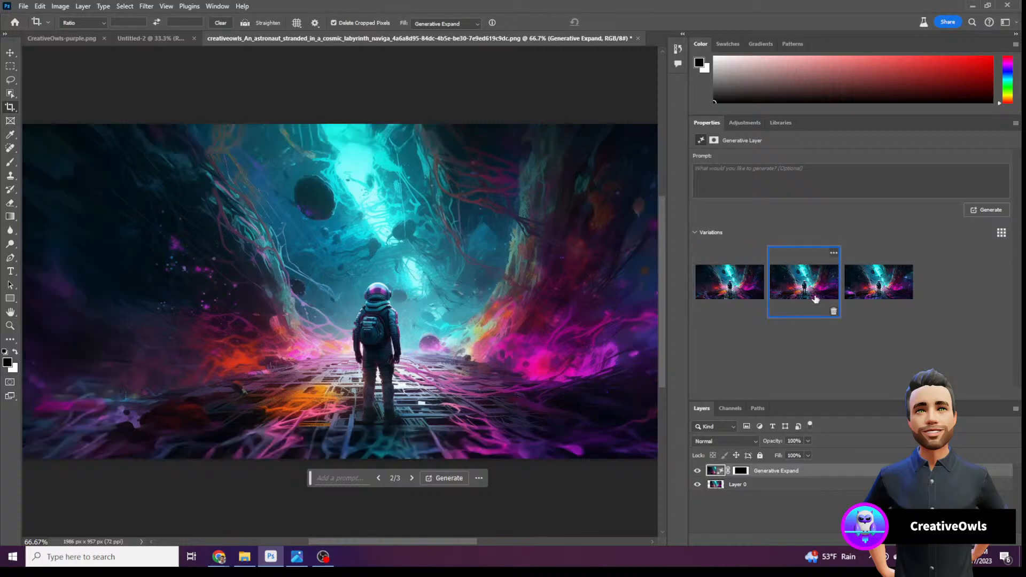
# Compare the three Generative Expand variations, choose the third one, and narrow the side panels to give the canvas more room
pyautogui.click(724, 288)
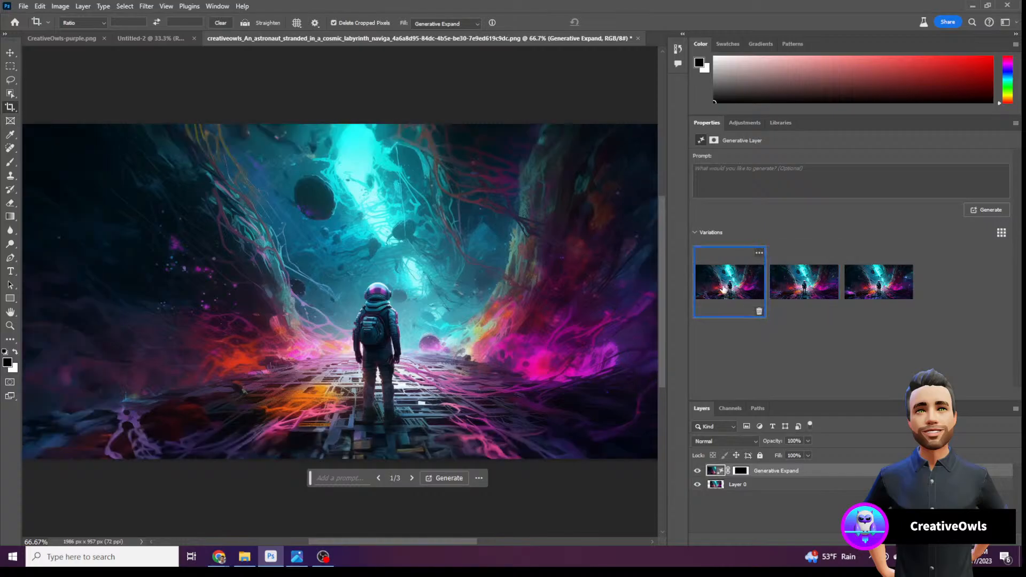
pyautogui.click(790, 287)
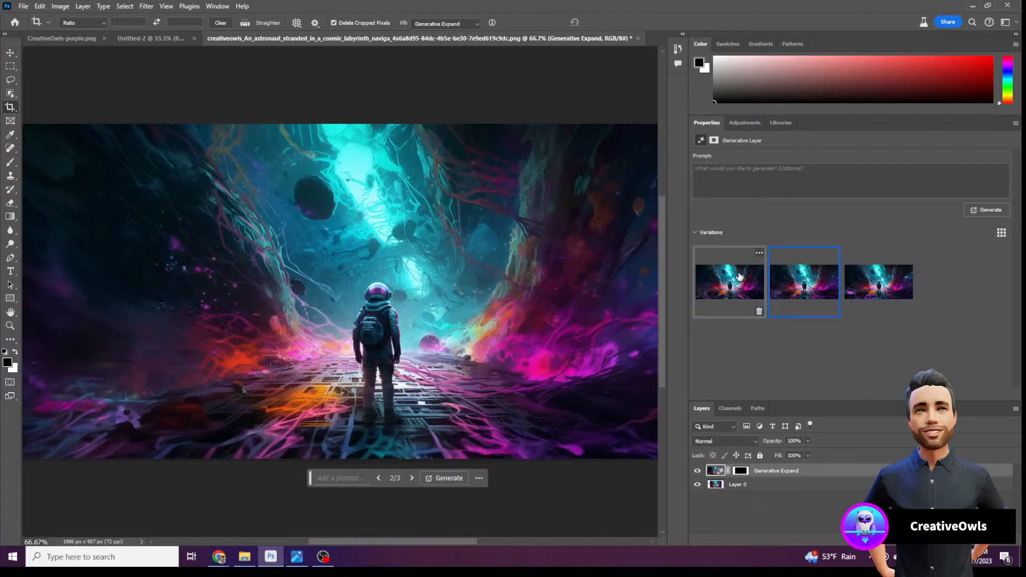
pyautogui.click(854, 284)
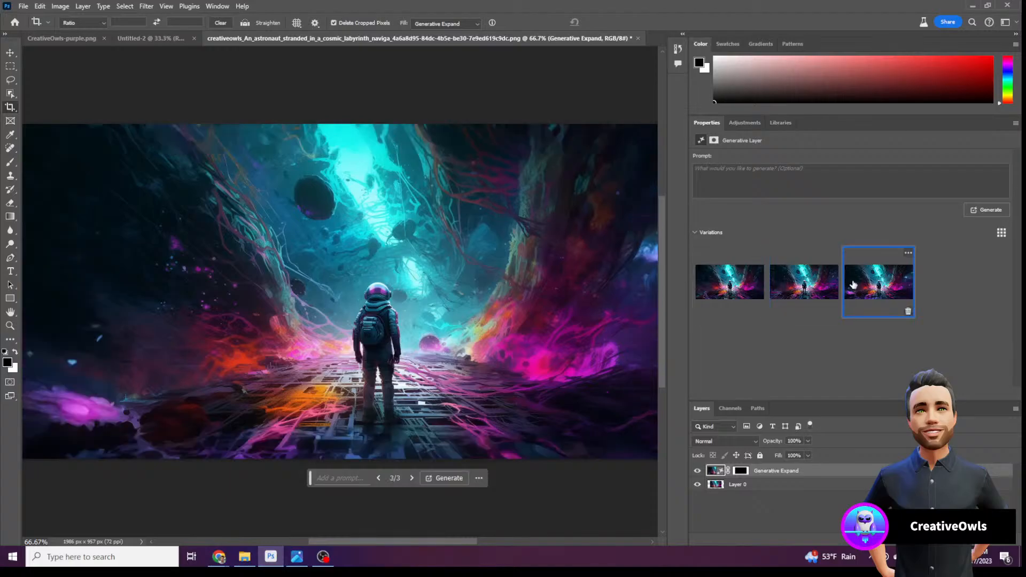
pyautogui.click(744, 293)
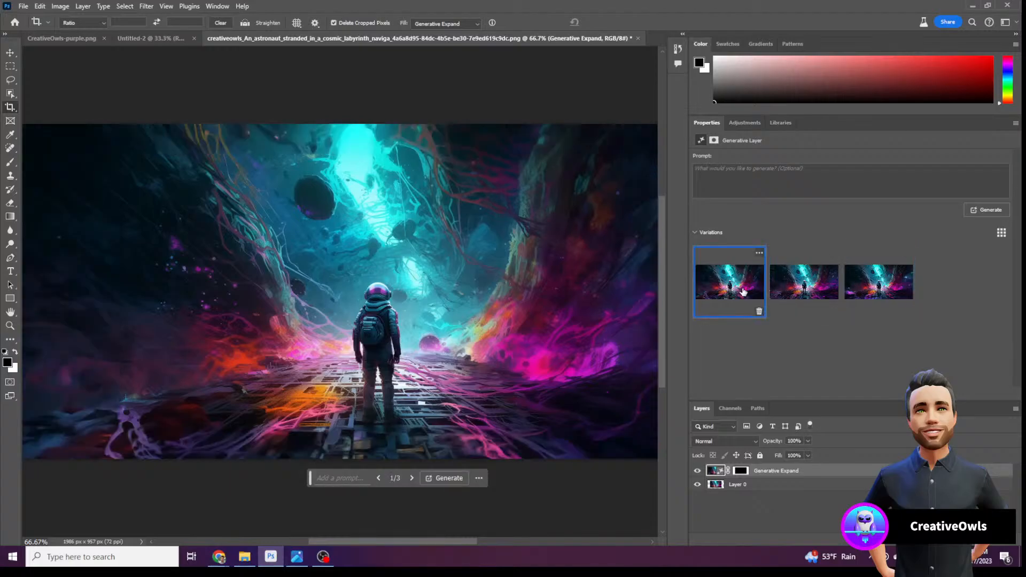
pyautogui.click(880, 273)
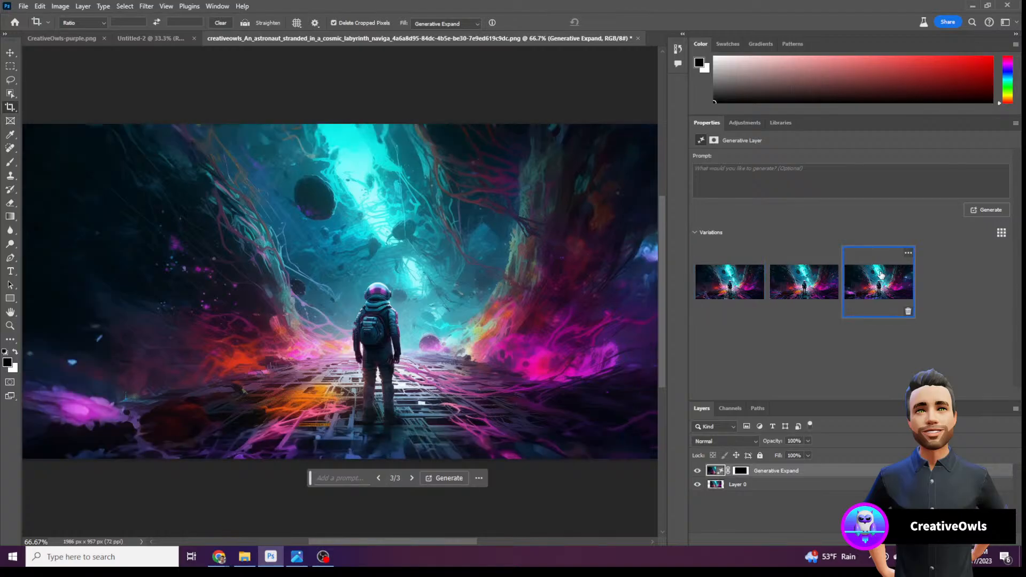
pyautogui.click(751, 284)
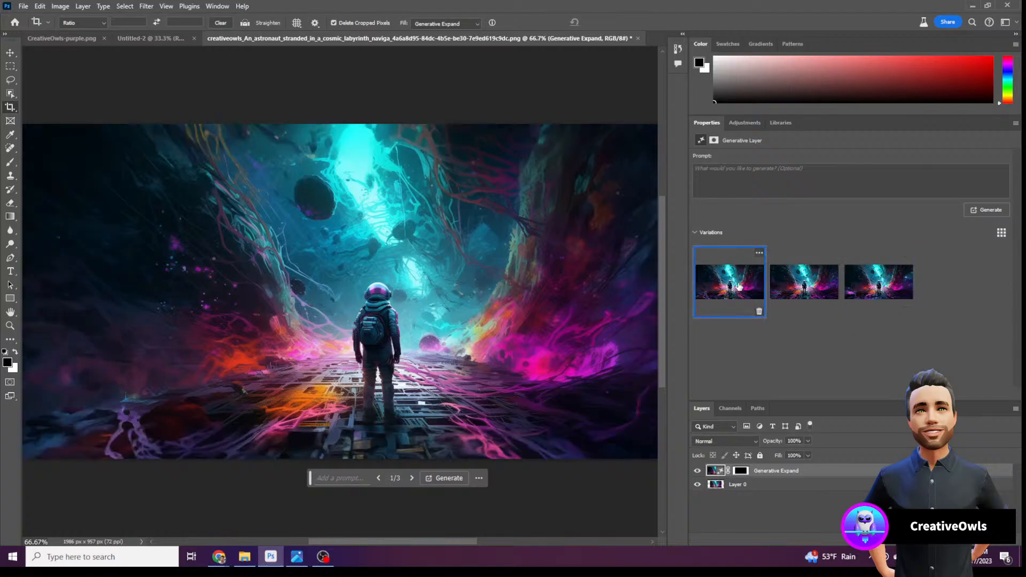
pyautogui.click(869, 292)
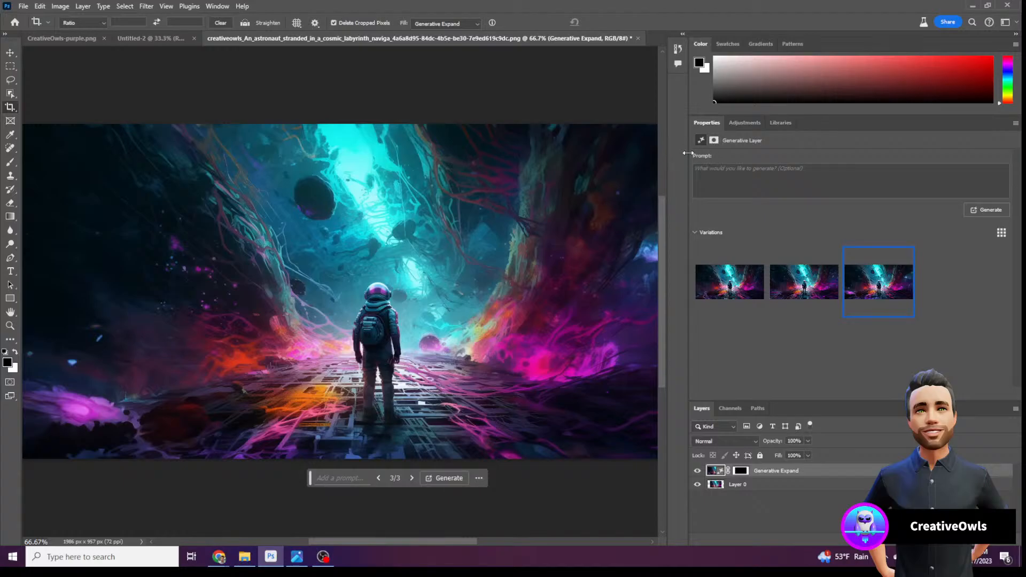
pyautogui.moveTo(687, 154); pyautogui.dragTo(804, 144)
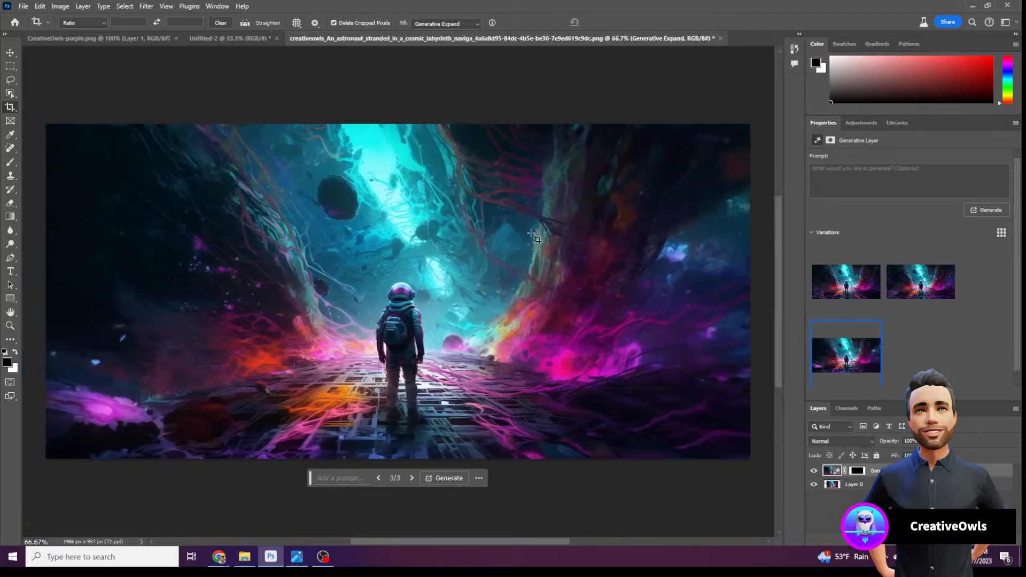
pyautogui.click(862, 498)
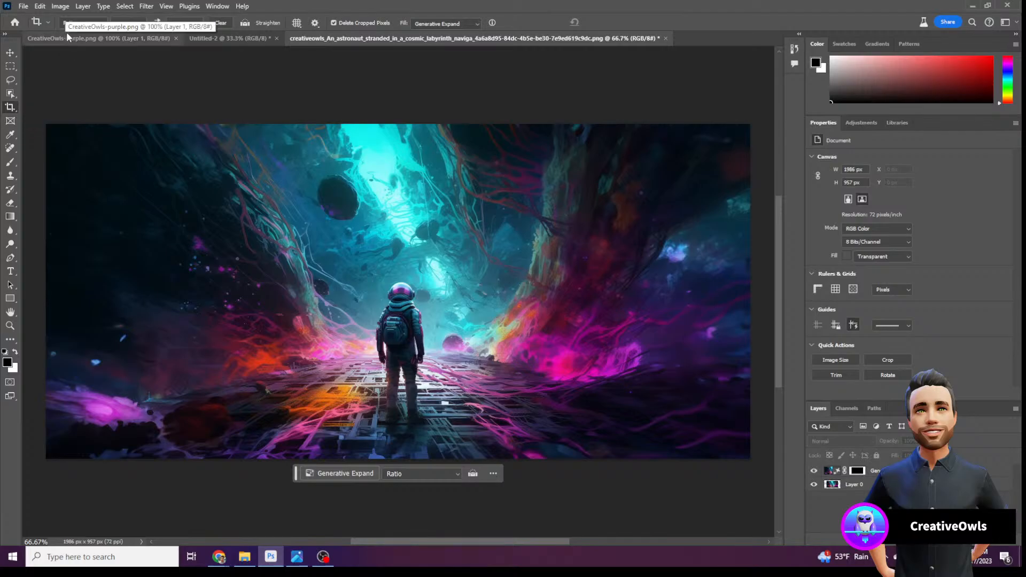
# Try removing the astronaut with a lasso selection and Generative Fill without a prompt, and undo the fill and clear the selection
pyautogui.click(11, 80)
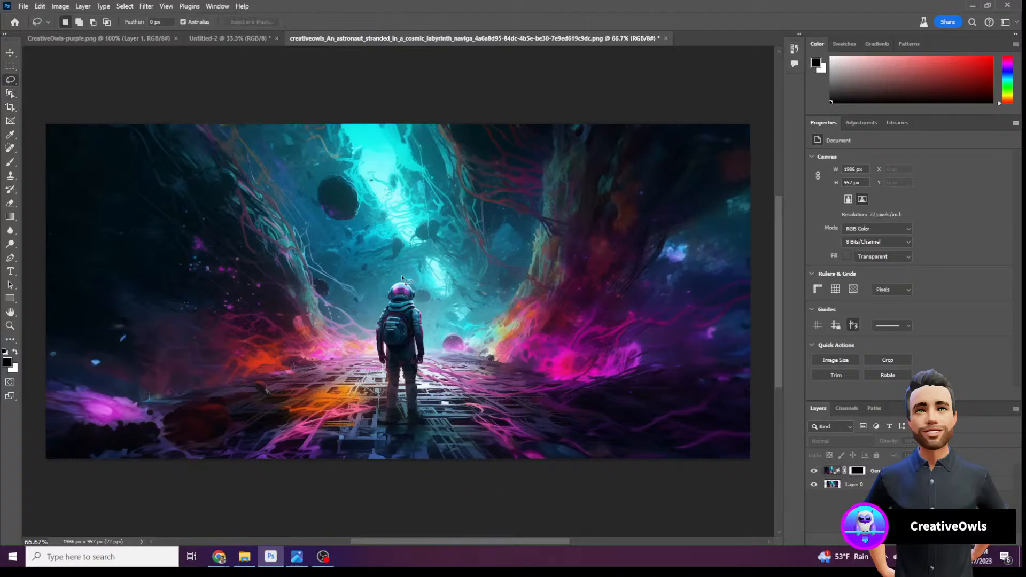
pyautogui.moveTo(366, 324)
pyautogui.mouseDown()
pyautogui.moveTo(375, 425)
pyautogui.moveTo(460, 434)
pyautogui.moveTo(432, 373)
pyautogui.moveTo(422, 300)
pyautogui.moveTo(412, 279)
pyautogui.moveTo(398, 280)
pyautogui.mouseUp()
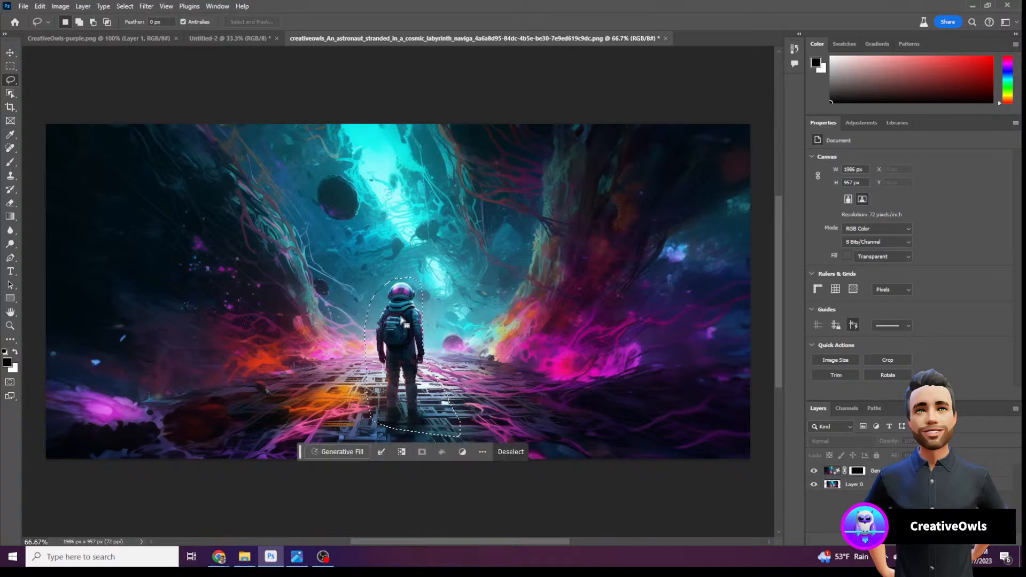
pyautogui.click(352, 457)
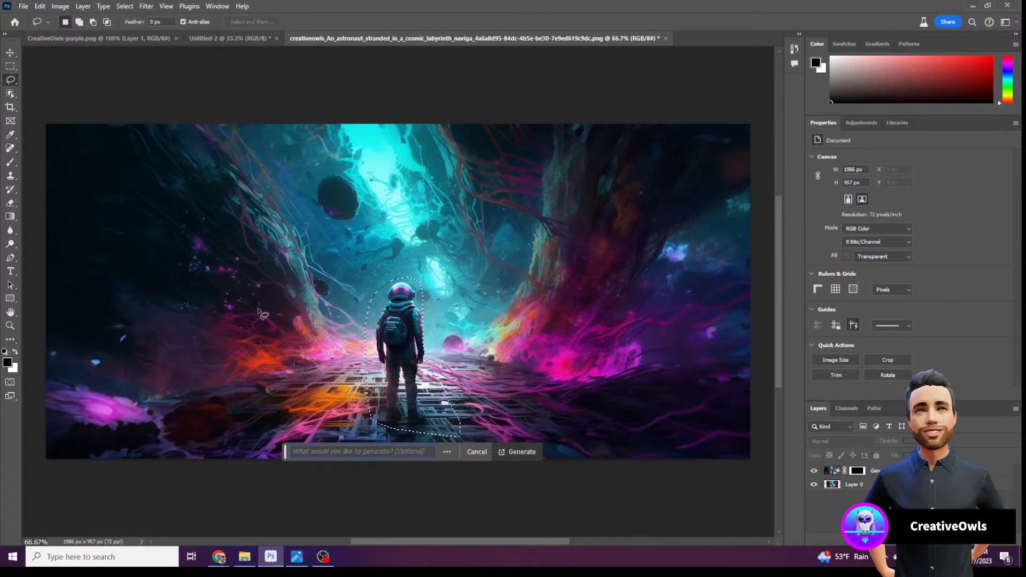
pyautogui.click(523, 455)
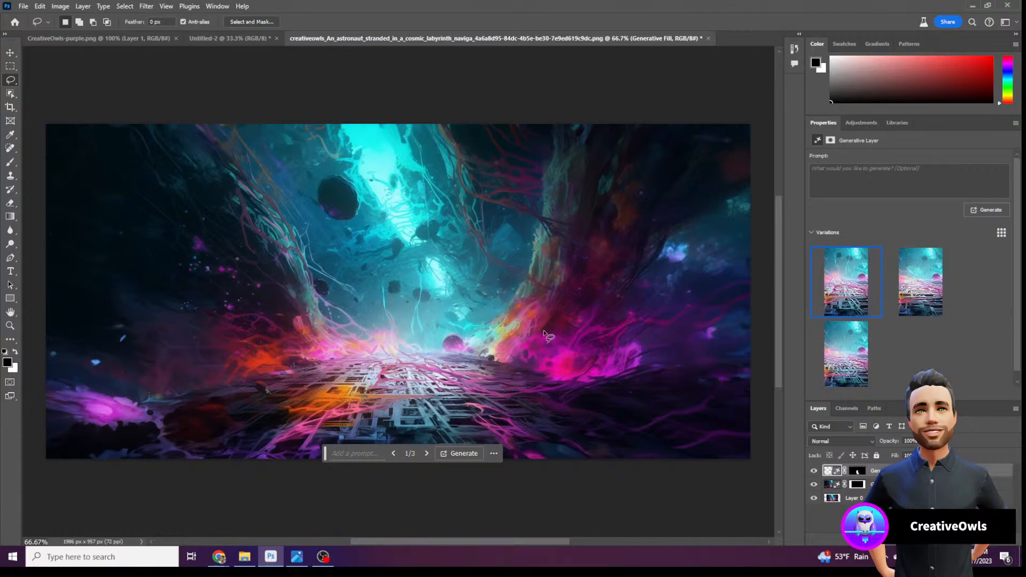
pyautogui.hotkey('ctrl', 'z')
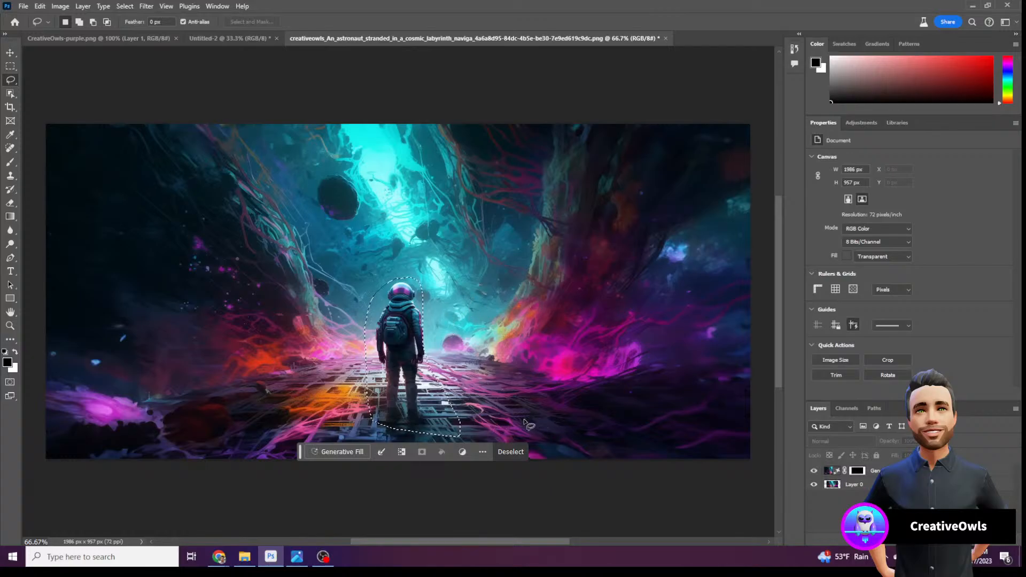
pyautogui.hotkey('ctrl', 'd')
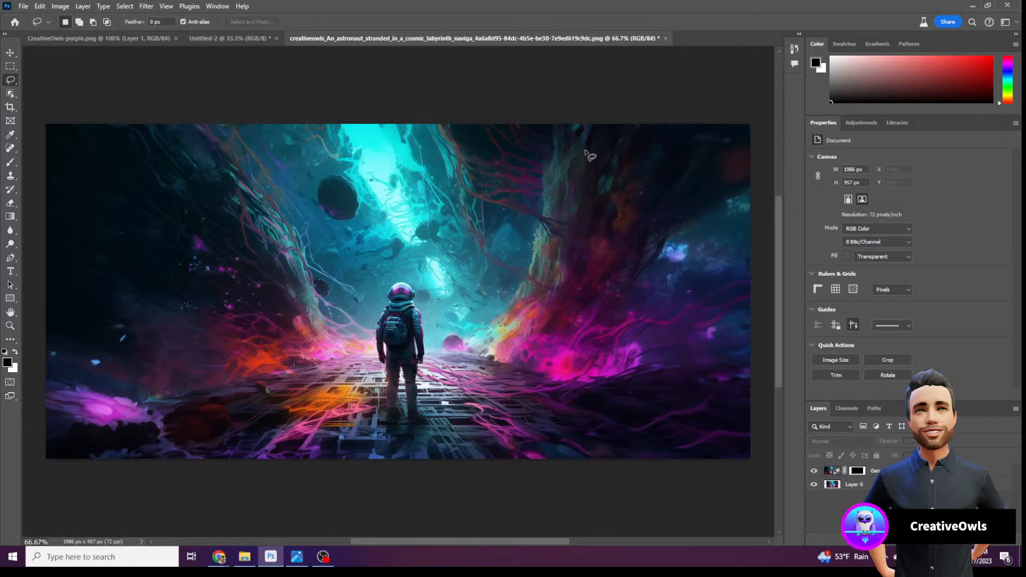
# Lasso the dark area along the image's whole left side and fill it by Generative Fill with the prompt "alien spaceship"
pyautogui.moveTo(497, 125)
pyautogui.mouseDown()
pyautogui.moveTo(501, 153)
pyautogui.moveTo(562, 167)
pyautogui.moveTo(578, 211)
pyautogui.moveTo(621, 202)
pyautogui.moveTo(665, 233)
pyautogui.moveTo(765, 244)
pyautogui.mouseUp()
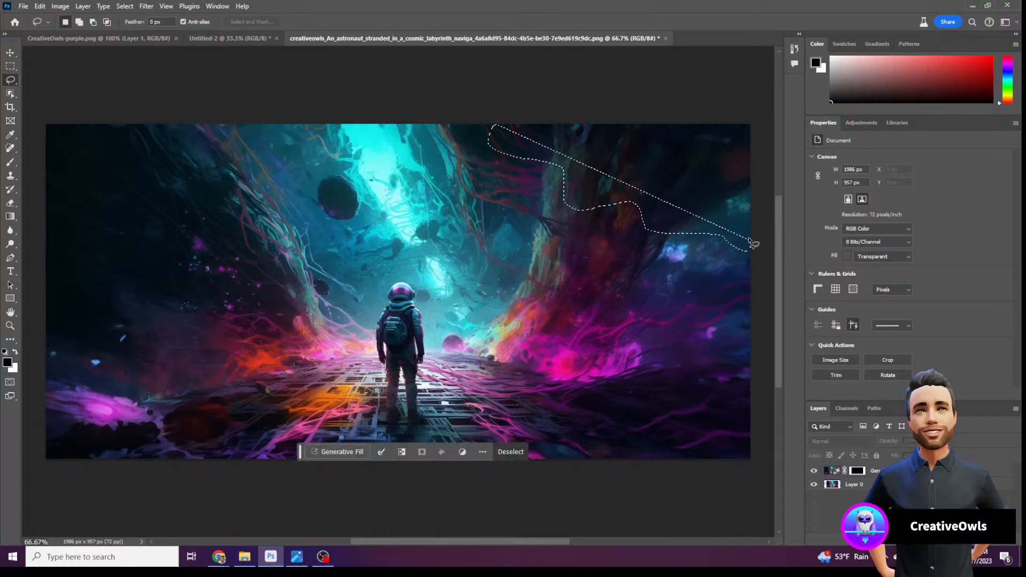
pyautogui.click(662, 205)
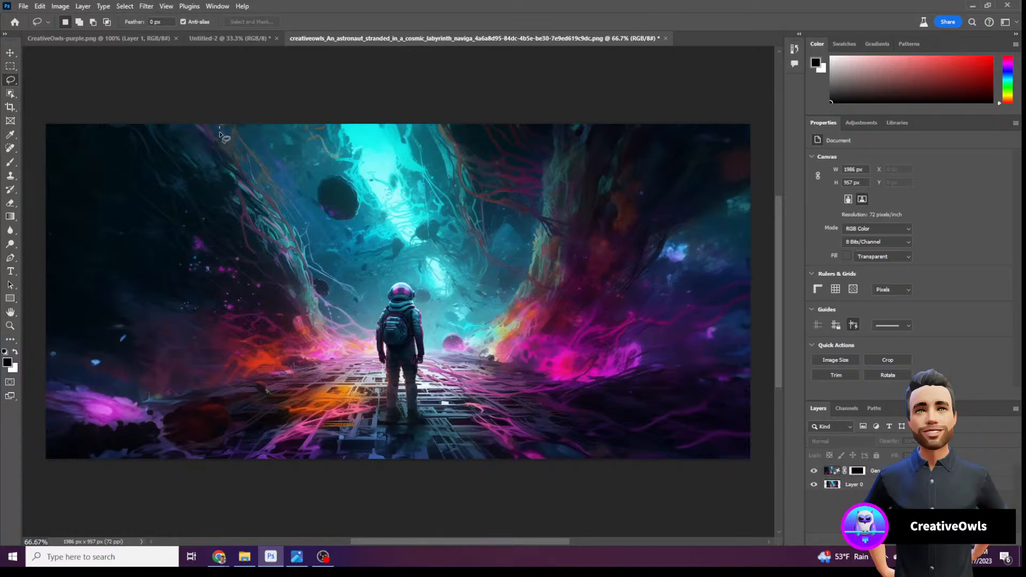
pyautogui.moveTo(219, 131)
pyautogui.mouseDown()
pyautogui.moveTo(249, 221)
pyautogui.moveTo(228, 289)
pyautogui.moveTo(245, 338)
pyautogui.moveTo(225, 386)
pyautogui.moveTo(227, 460)
pyautogui.moveTo(71, 472)
pyautogui.moveTo(25, 463)
pyautogui.moveTo(3, 362)
pyautogui.moveTo(1, 196)
pyautogui.moveTo(1, 120)
pyautogui.moveTo(25, 73)
pyautogui.moveTo(200, 94)
pyautogui.moveTo(217, 126)
pyautogui.mouseUp()
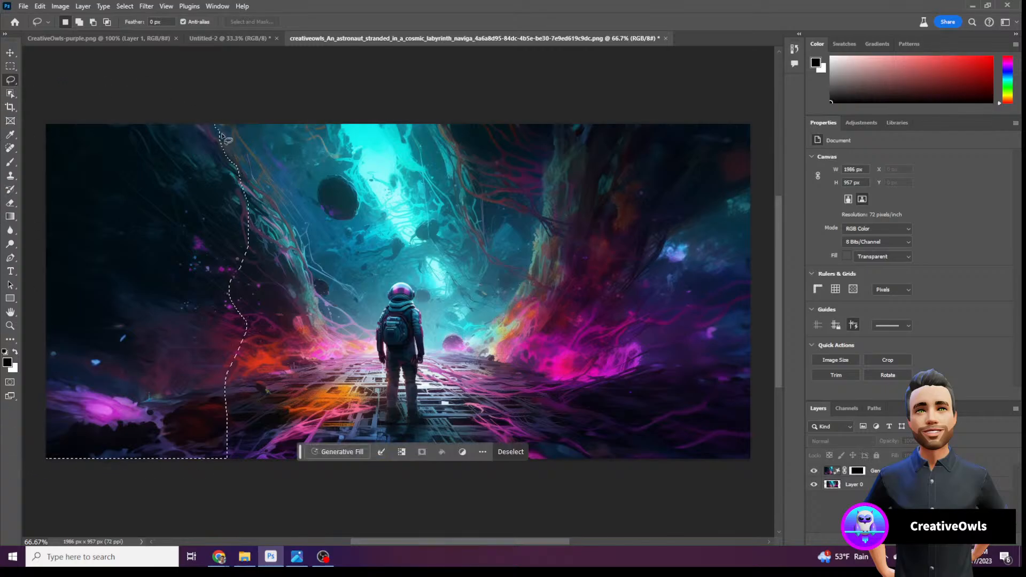
pyautogui.click(361, 456)
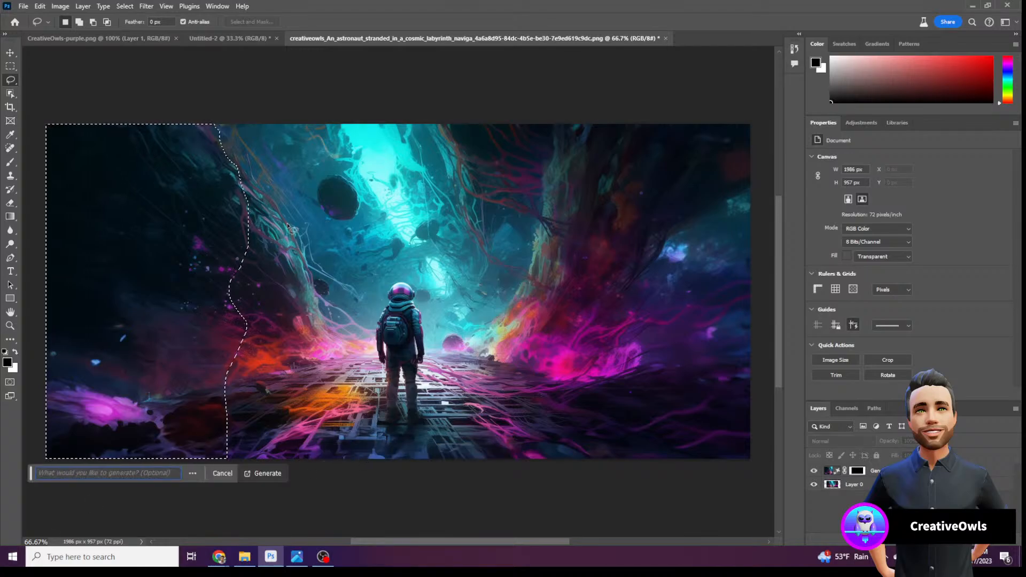
pyautogui.write('al')
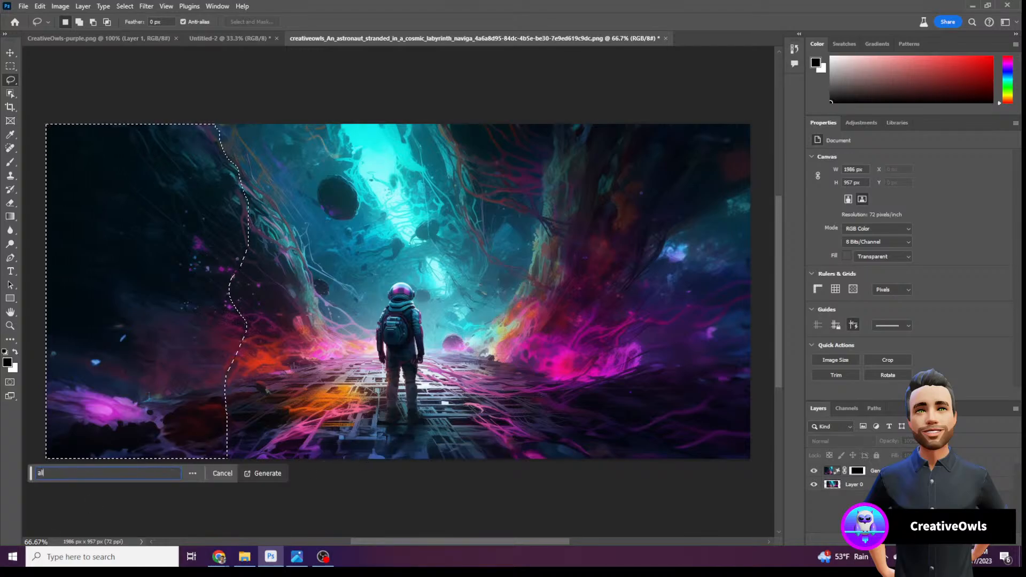
pyautogui.write('ien spacesho')
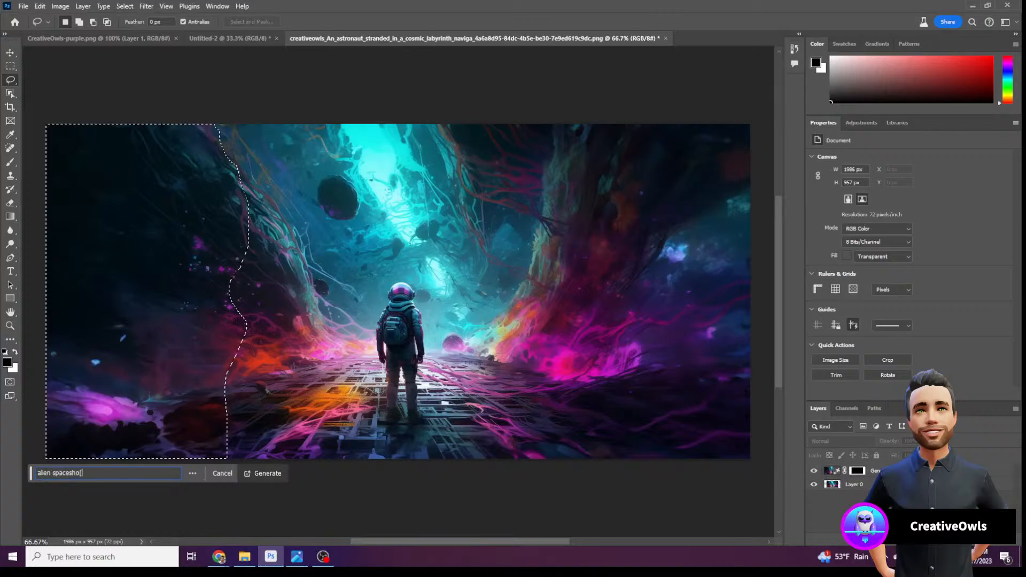
pyautogui.press('BackSpace')
pyautogui.write('ip')
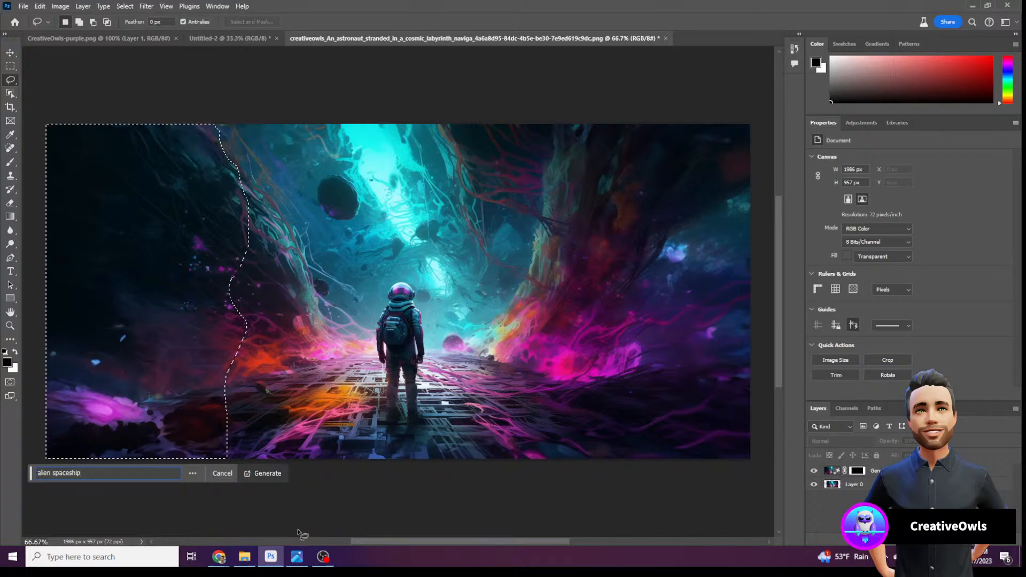
pyautogui.click(269, 474)
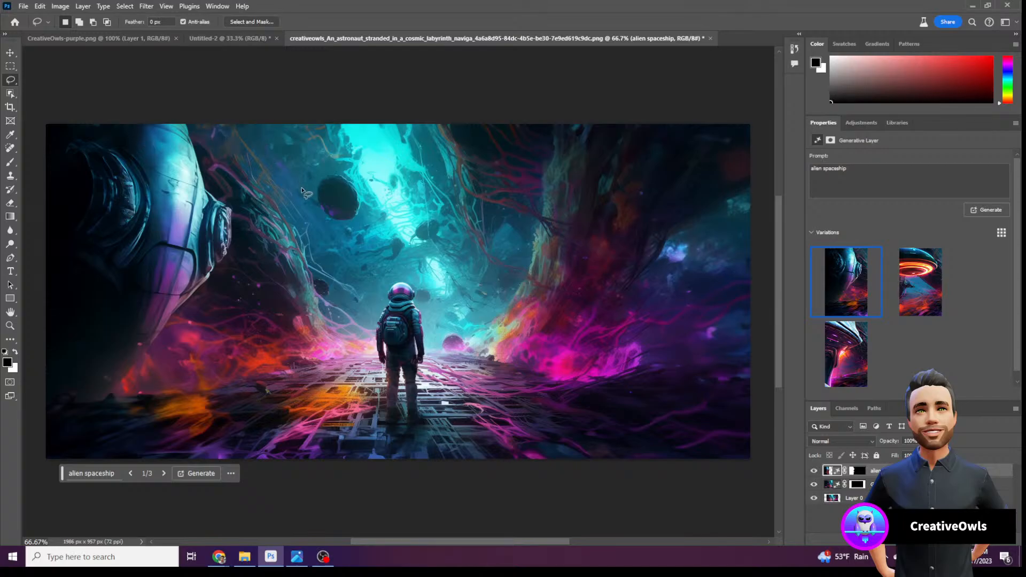
# Compare the three alien spaceship variations, keep the first one chosen, and hide the alien spaceship layer
pyautogui.moveTo(903, 286)
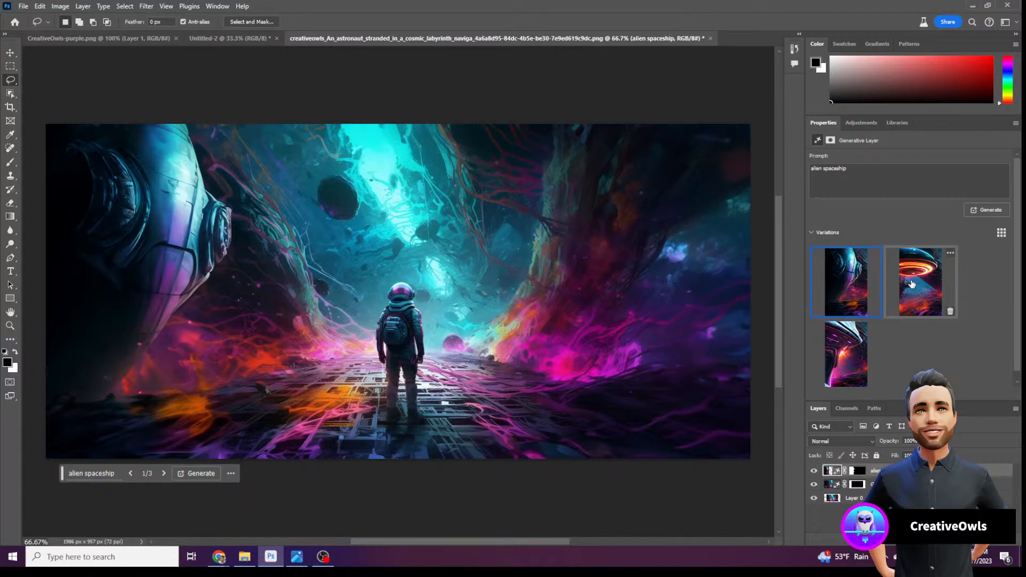
pyautogui.click(911, 284)
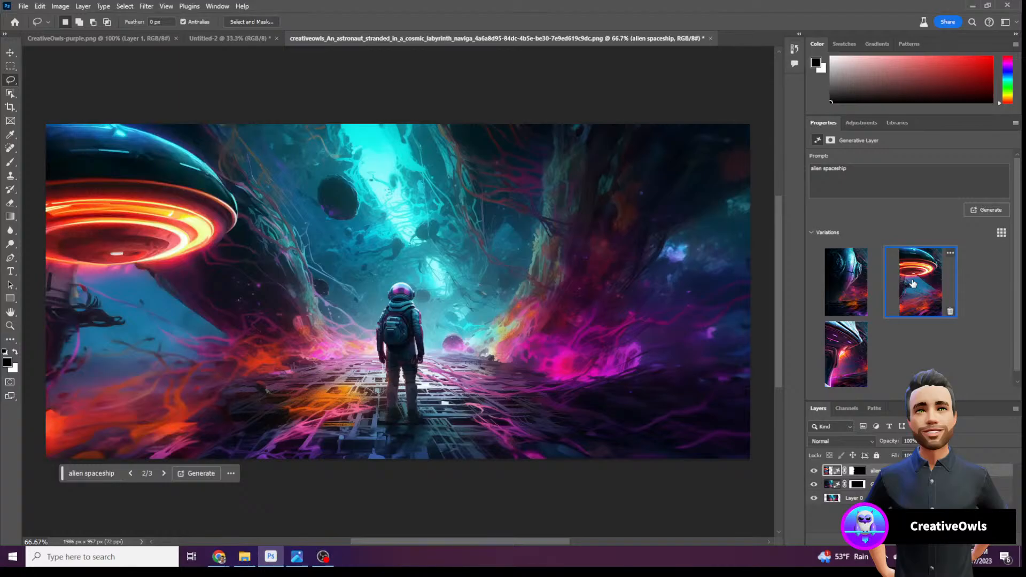
pyautogui.click(858, 351)
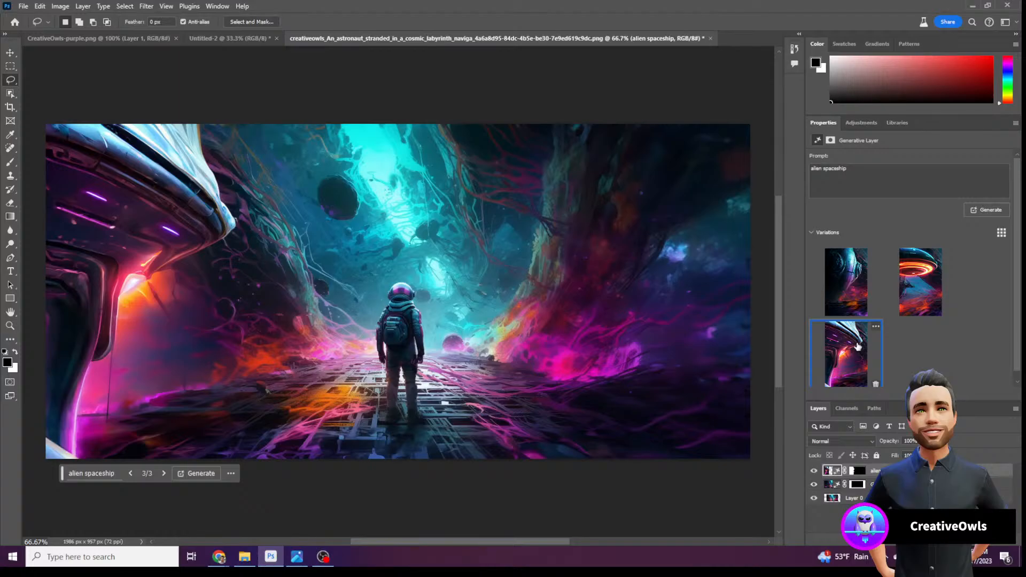
pyautogui.click(864, 295)
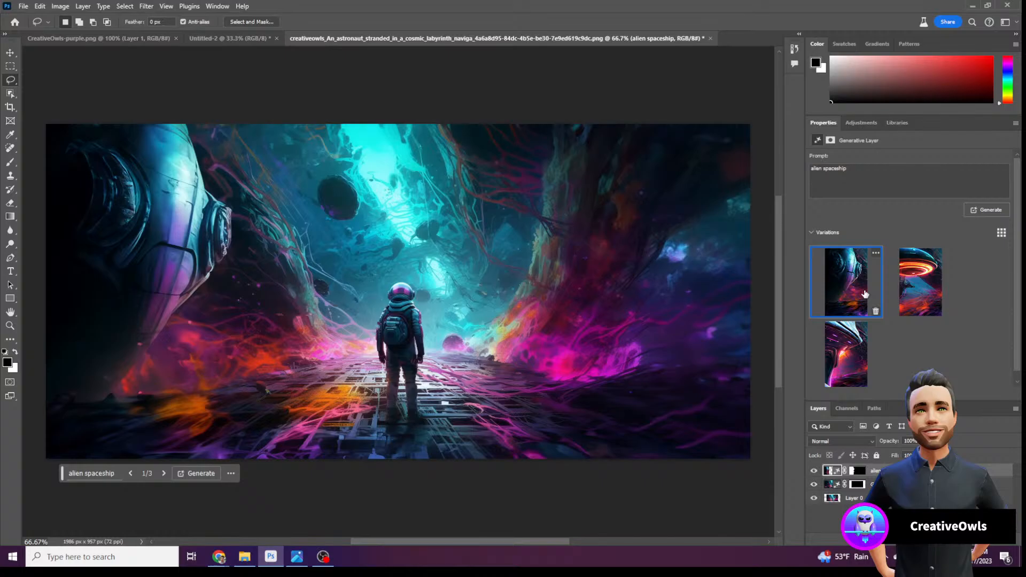
pyautogui.click(917, 267)
pyautogui.click(814, 471)
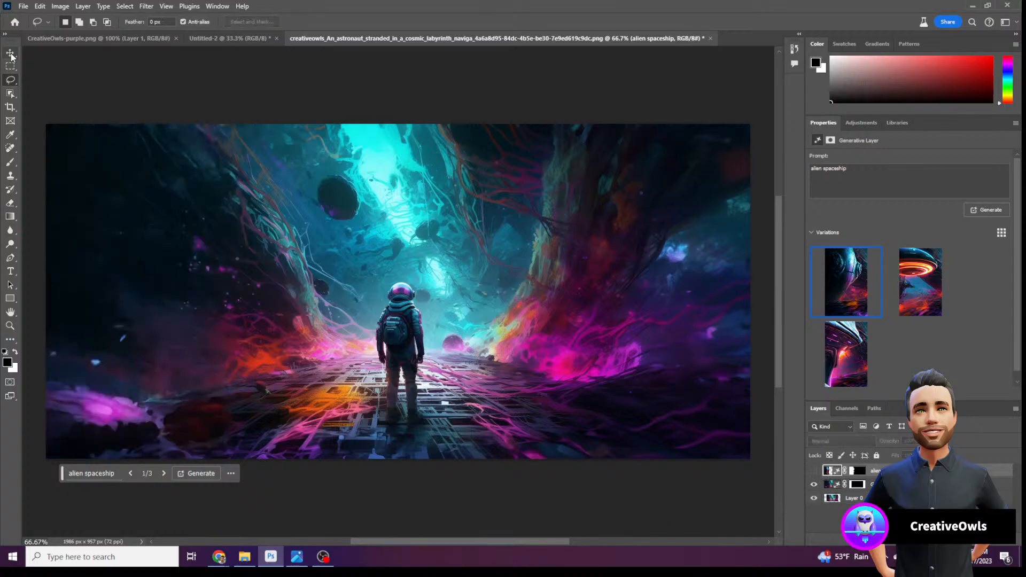
# Select full-height strips on both the left and right sides of the image with the Rectangular Marquee tool
pyautogui.click(10, 66)
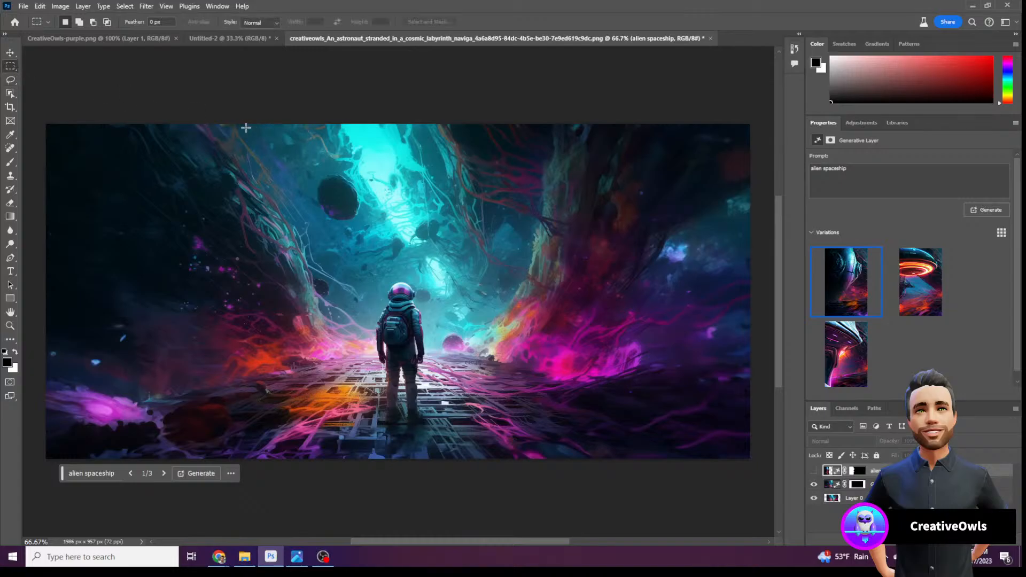
pyautogui.moveTo(212, 119); pyautogui.dragTo(375, 394)
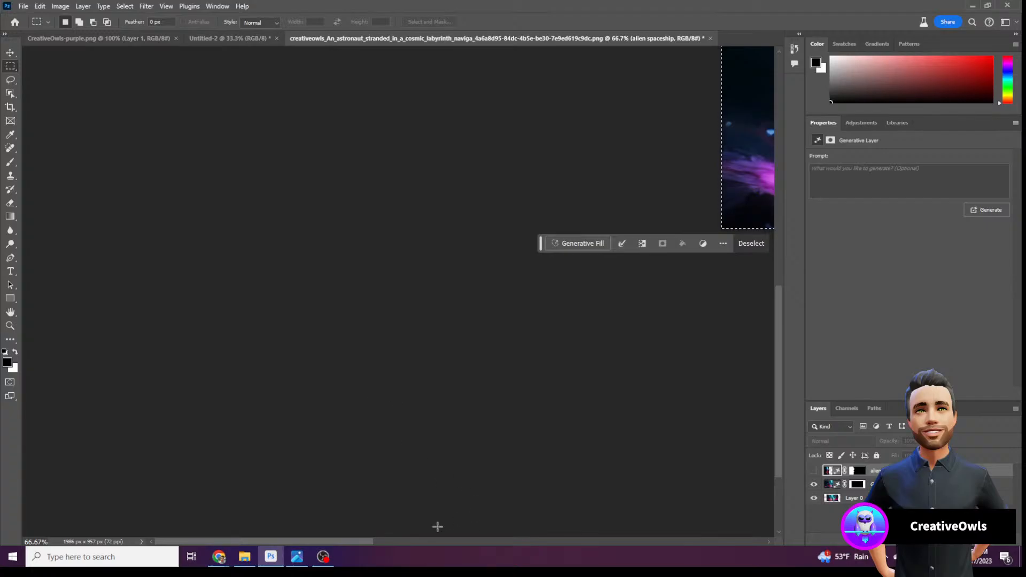
pyautogui.moveTo(346, 542); pyautogui.dragTo(546, 476)
pyautogui.moveTo(313, 543); pyautogui.dragTo(508, 494)
pyautogui.scroll(10, 529, 449)
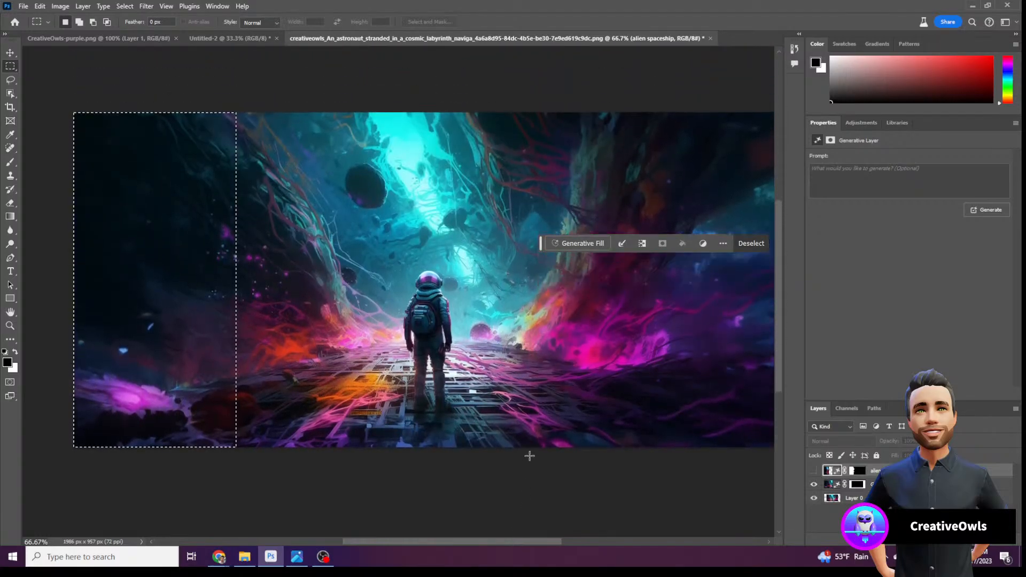
pyautogui.scroll(1, 529, 456)
pyautogui.moveTo(537, 541); pyautogui.dragTo(556, 540)
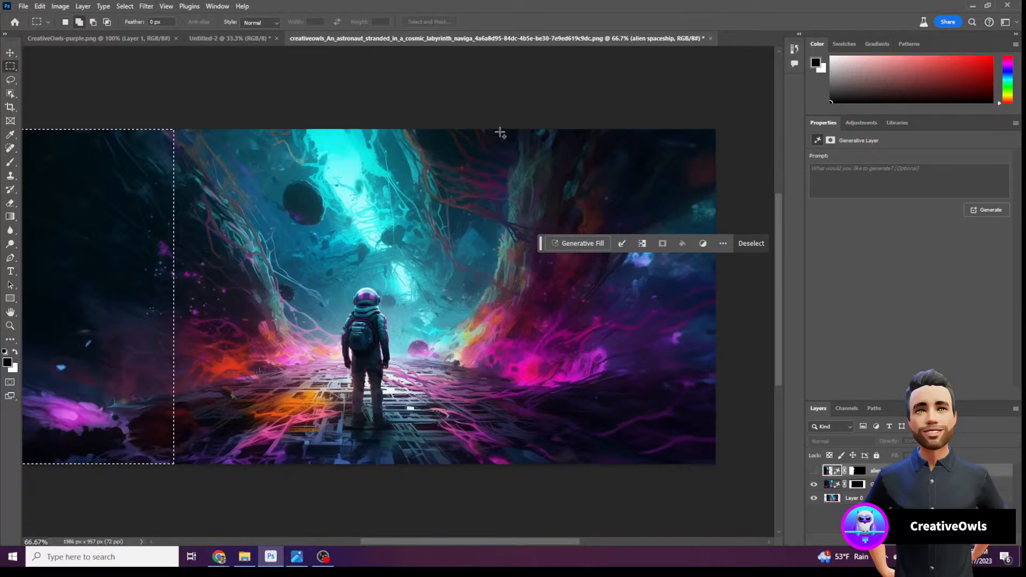
pyautogui.moveTo(500, 131); pyautogui.dragTo(715, 484)
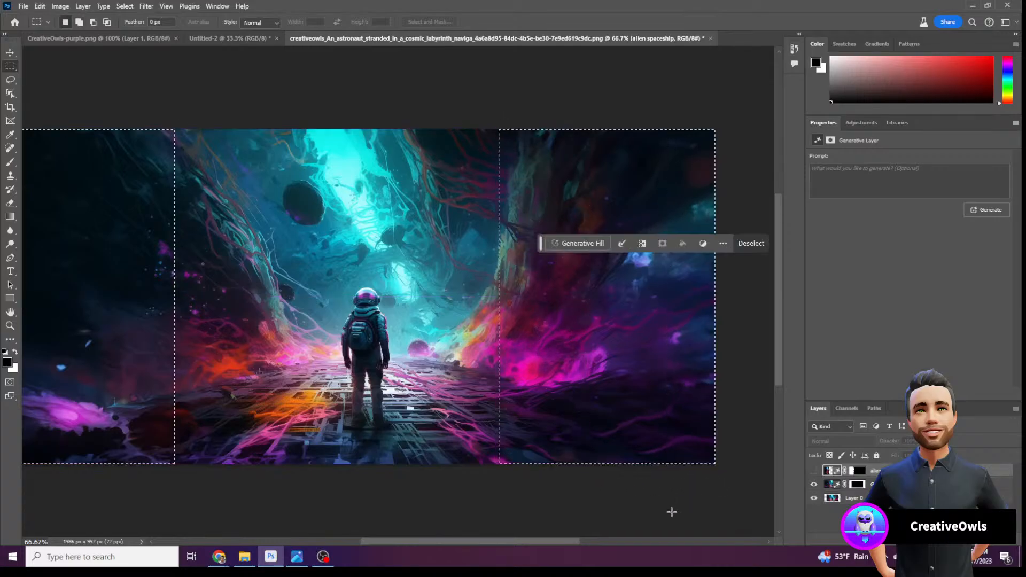
# Fill both selected side strips by Generative Fill with the prompt "alien spaceship"
pyautogui.moveTo(461, 543); pyautogui.dragTo(435, 540)
pyautogui.click(577, 243)
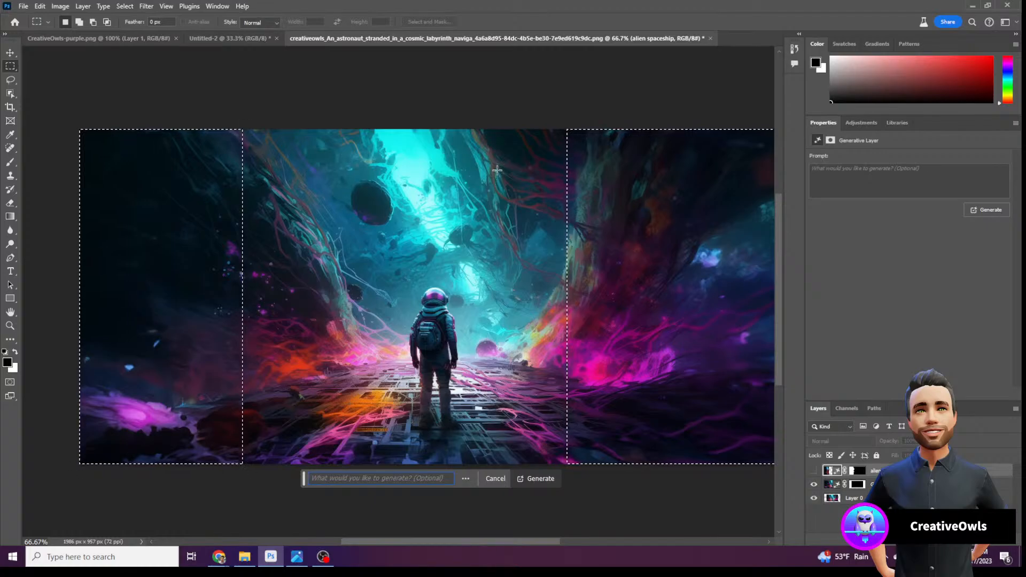
pyautogui.write('al')
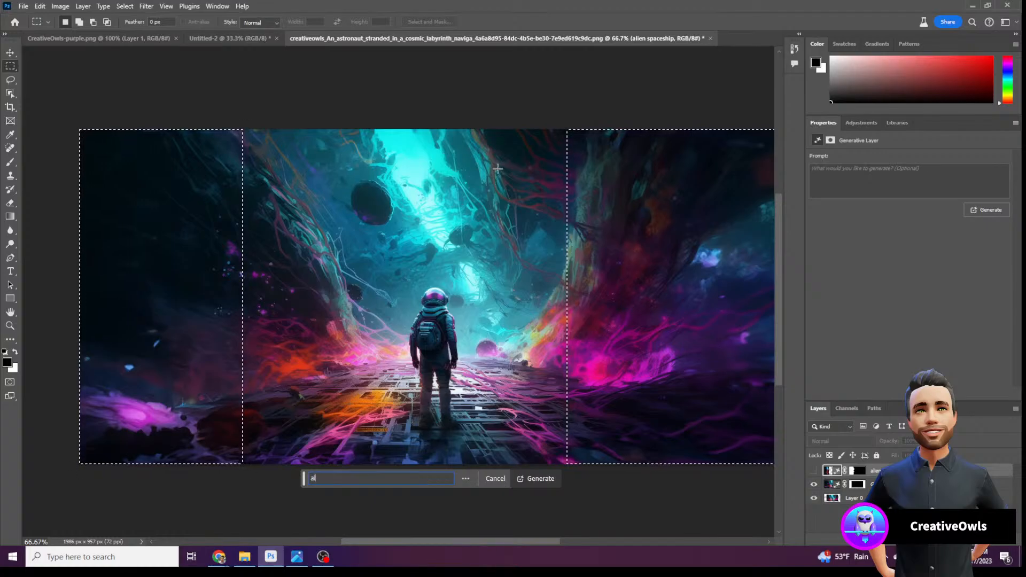
pyautogui.write('ien spa')
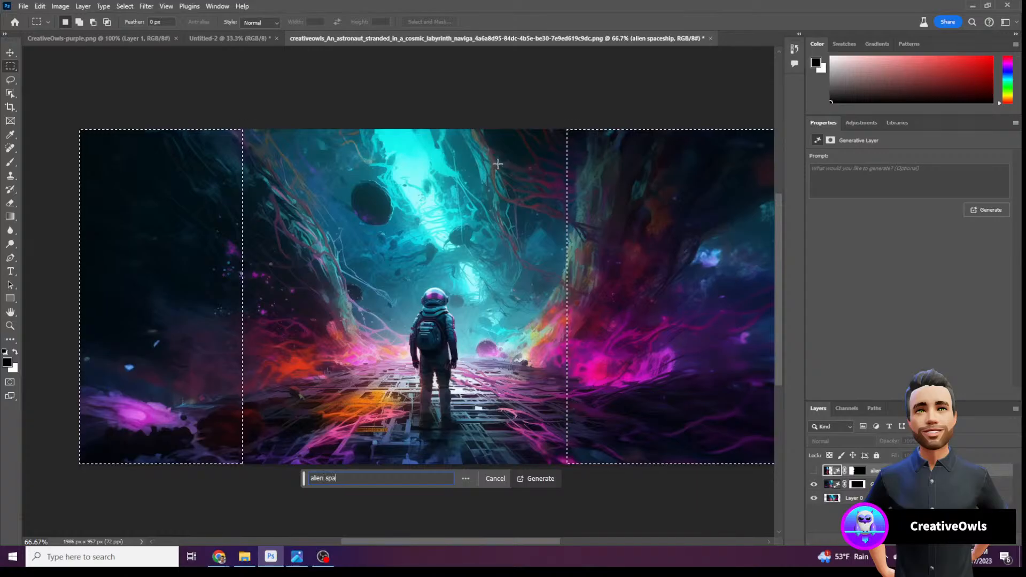
pyautogui.write('ceshi')
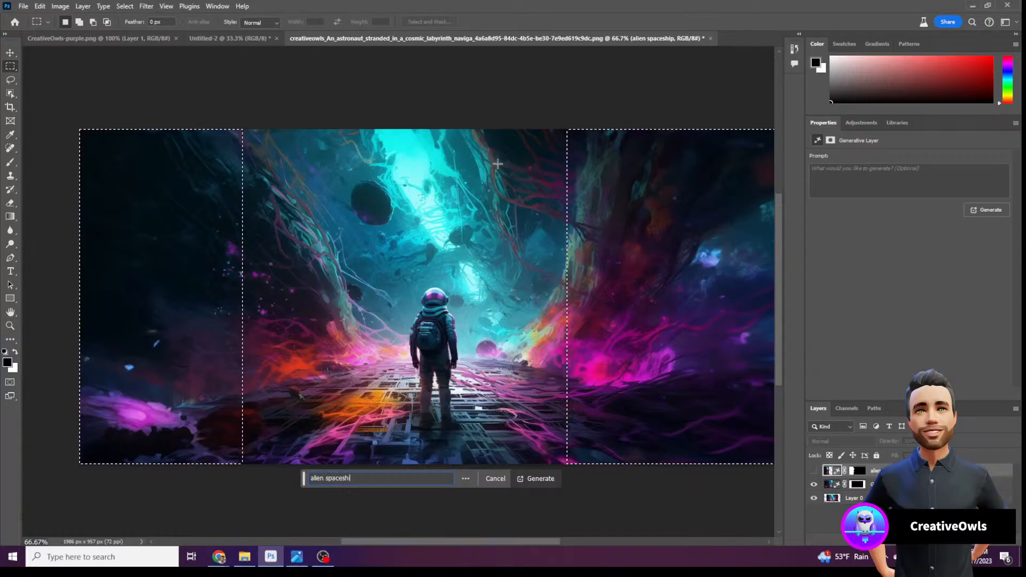
pyautogui.write('p')
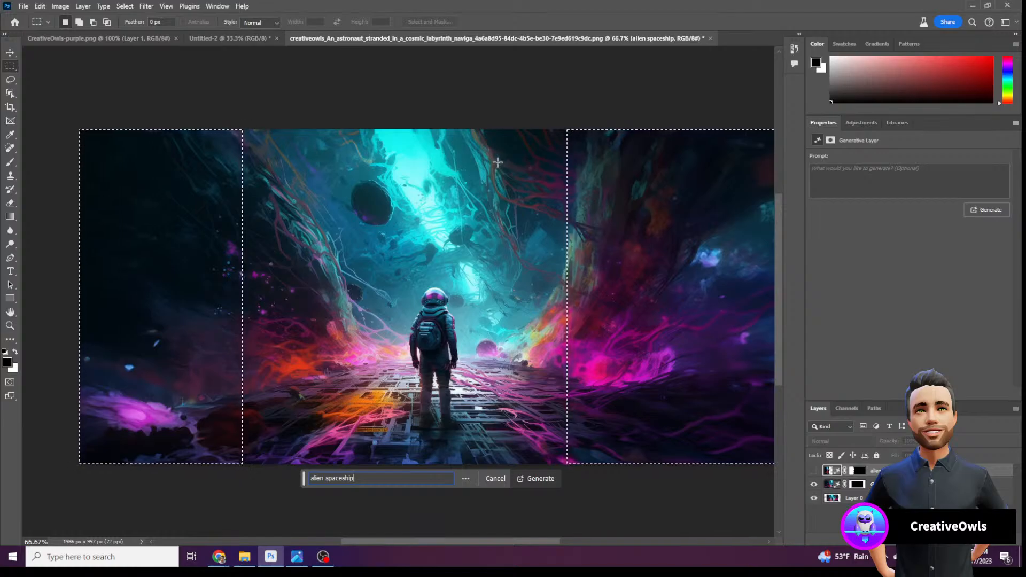
pyautogui.click(550, 477)
pyautogui.scroll(1, 665, 317)
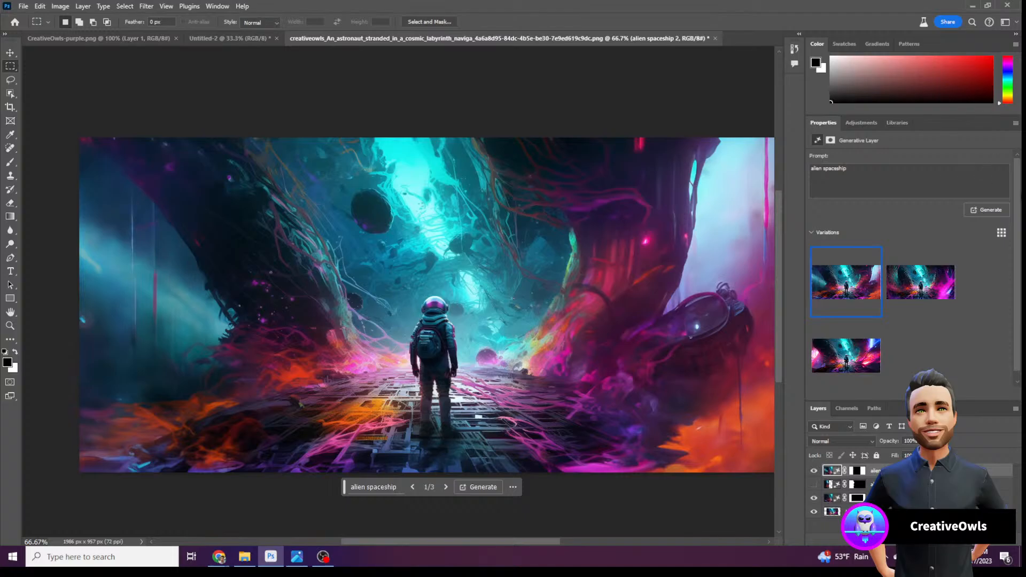
# Compare the new two-sided fill with the earlier left-side spaceship by toggling both layers, and choose the new fill's third variation
pyautogui.click(813, 484)
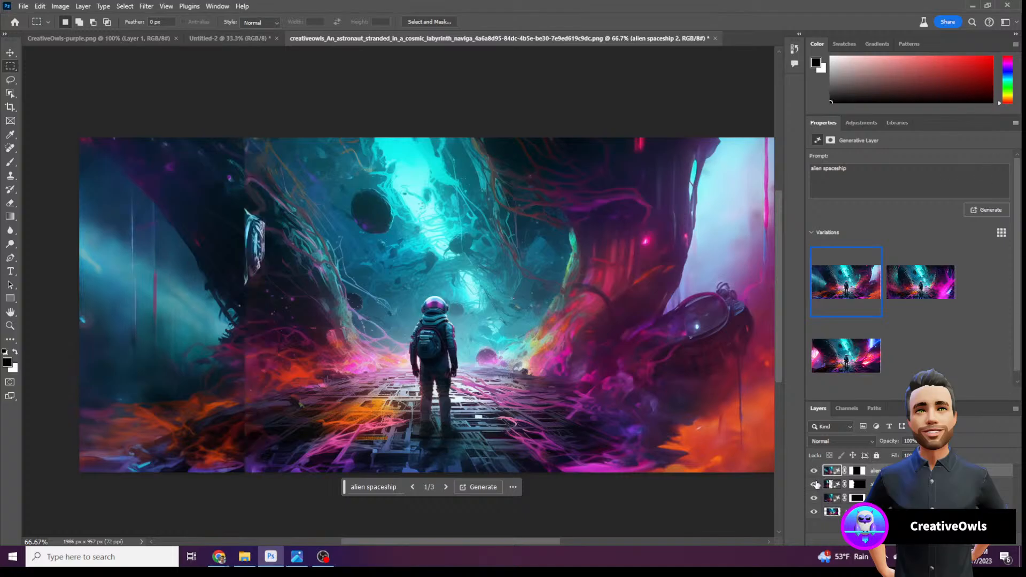
pyautogui.click(814, 470)
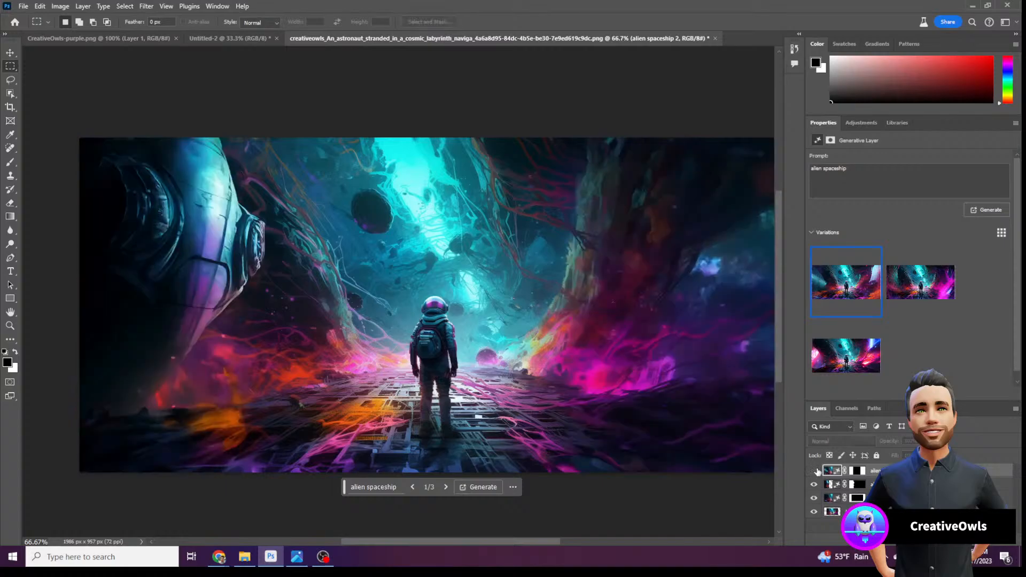
pyautogui.click(845, 365)
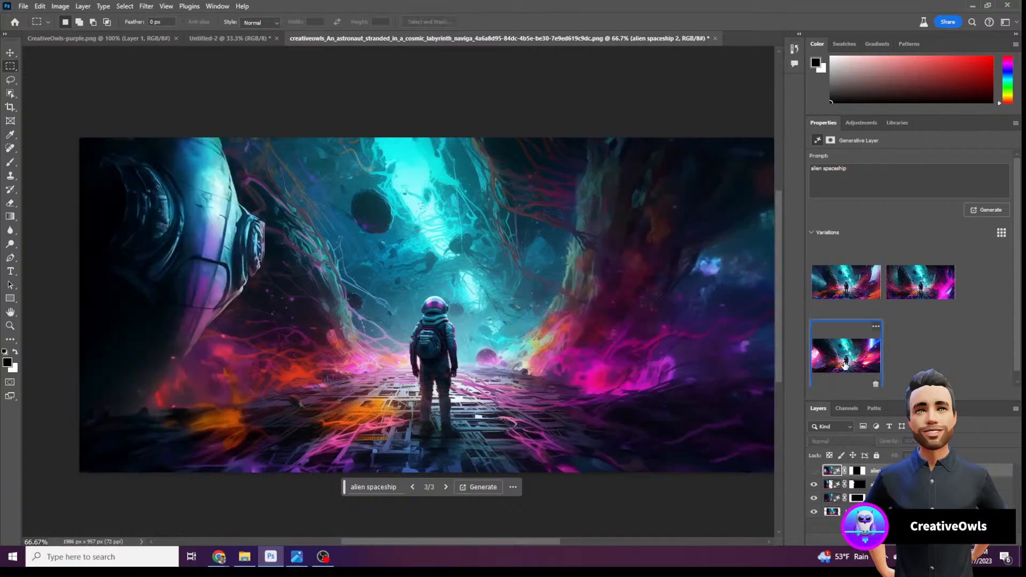
pyautogui.click(923, 299)
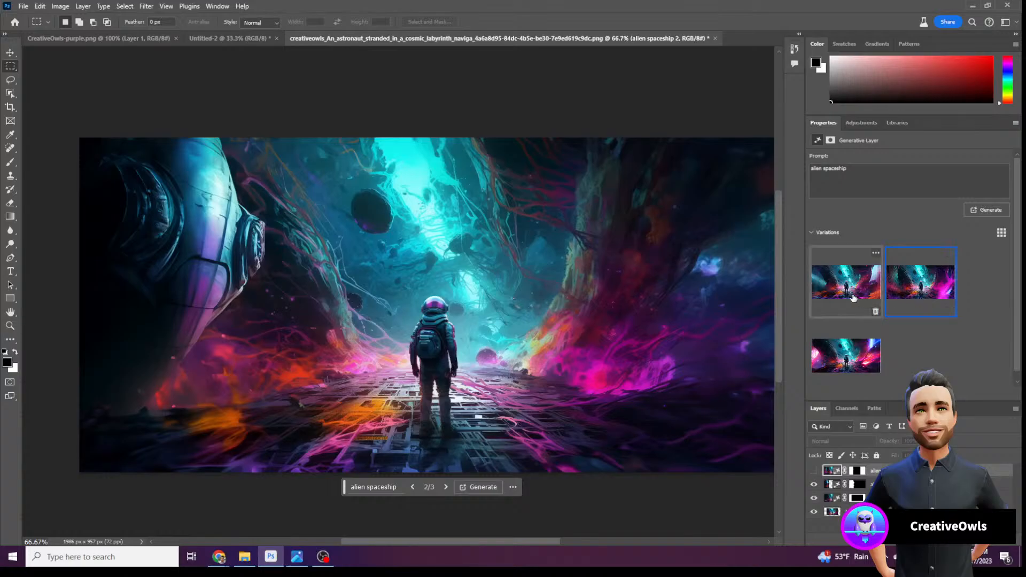
pyautogui.click(852, 348)
pyautogui.click(813, 471)
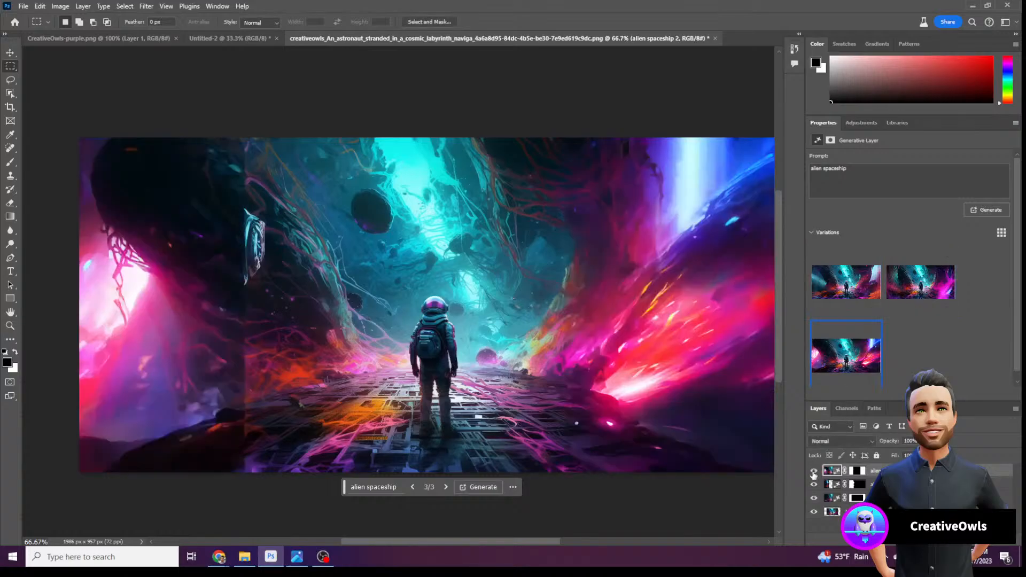
pyautogui.click(813, 472)
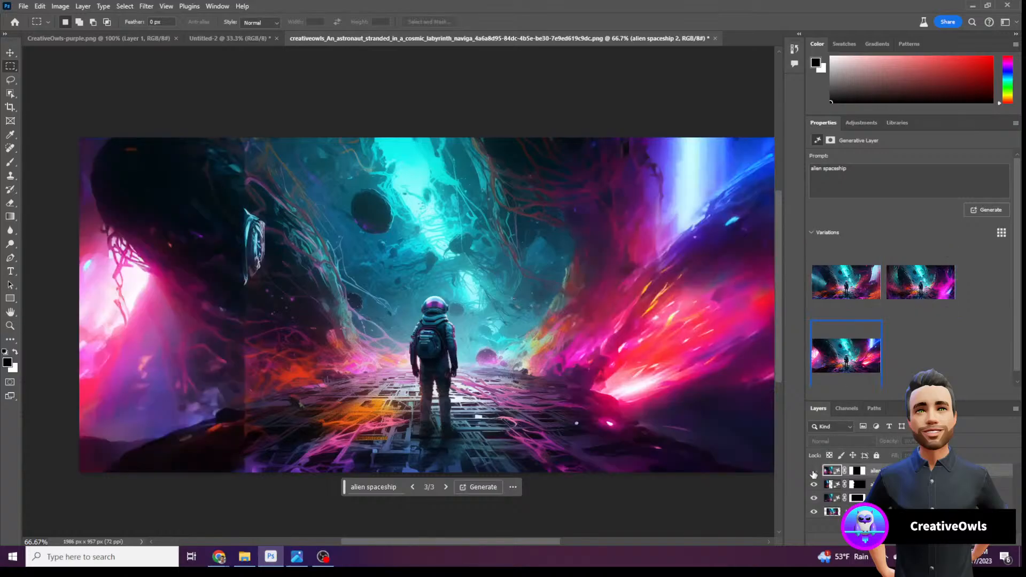
# Compare the earlier left-side spaceship layer's three variations, return to the first one, and hide that layer
pyautogui.click(882, 485)
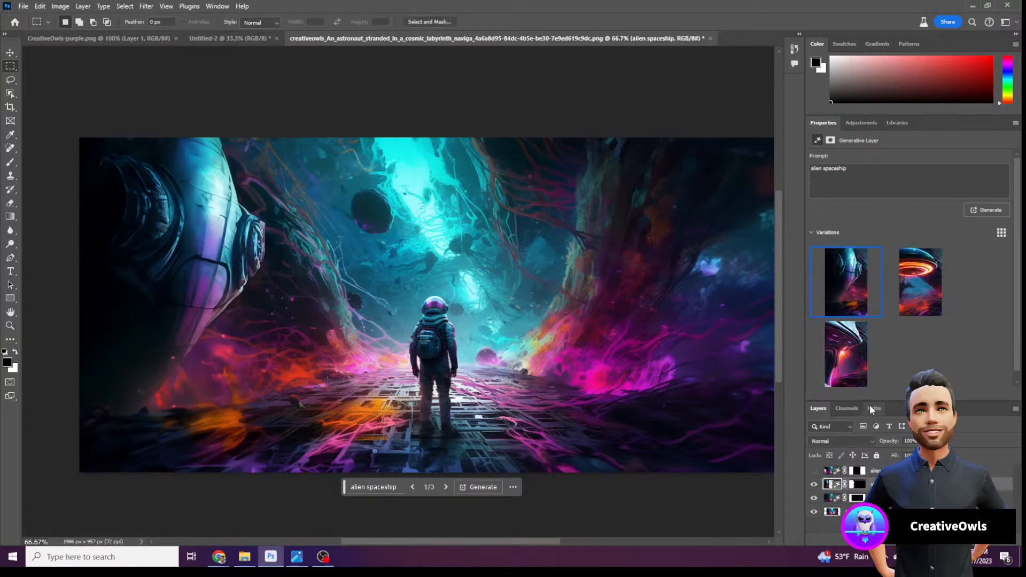
pyautogui.click(921, 286)
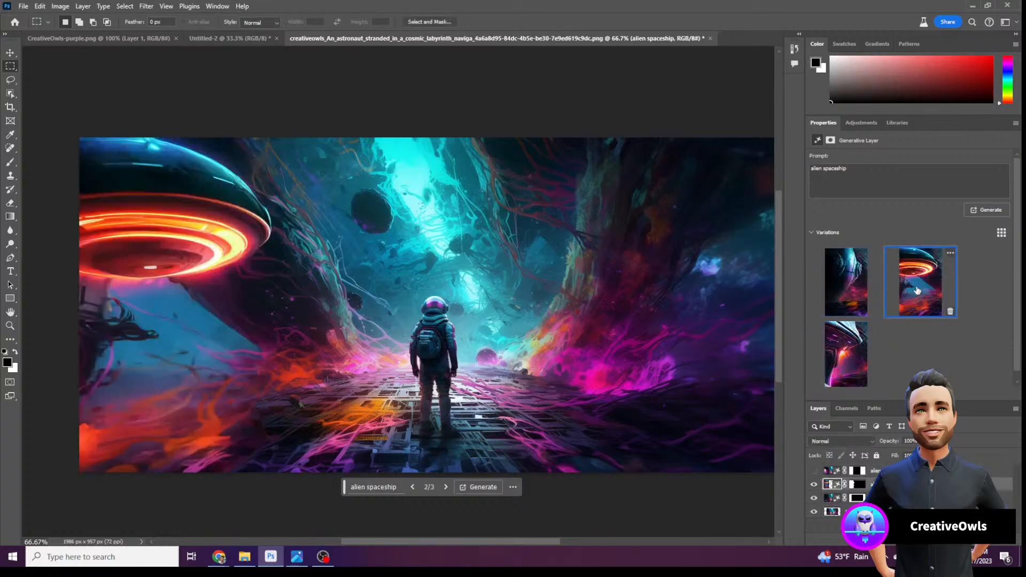
pyautogui.click(862, 353)
pyautogui.click(855, 278)
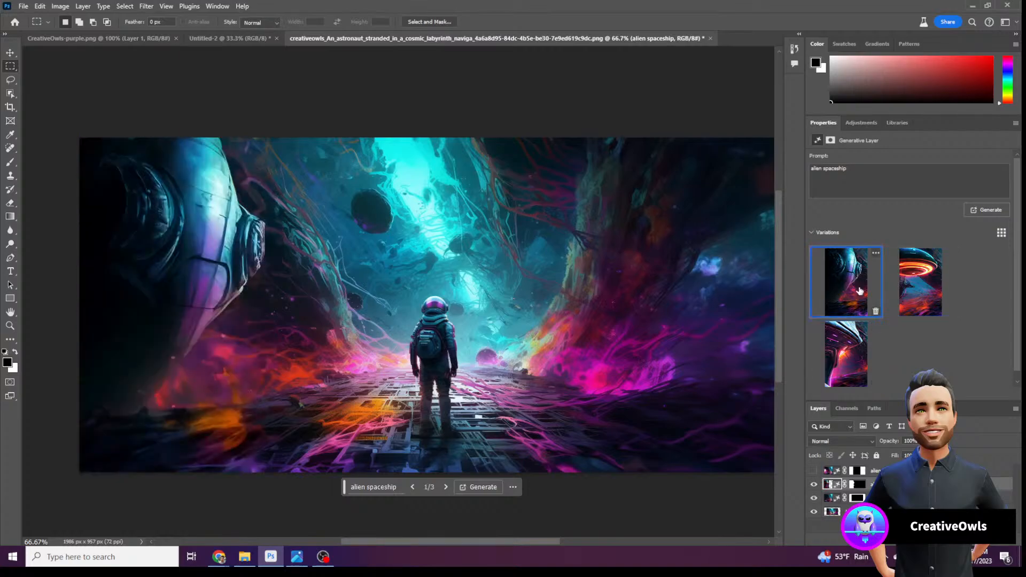
pyautogui.click(813, 484)
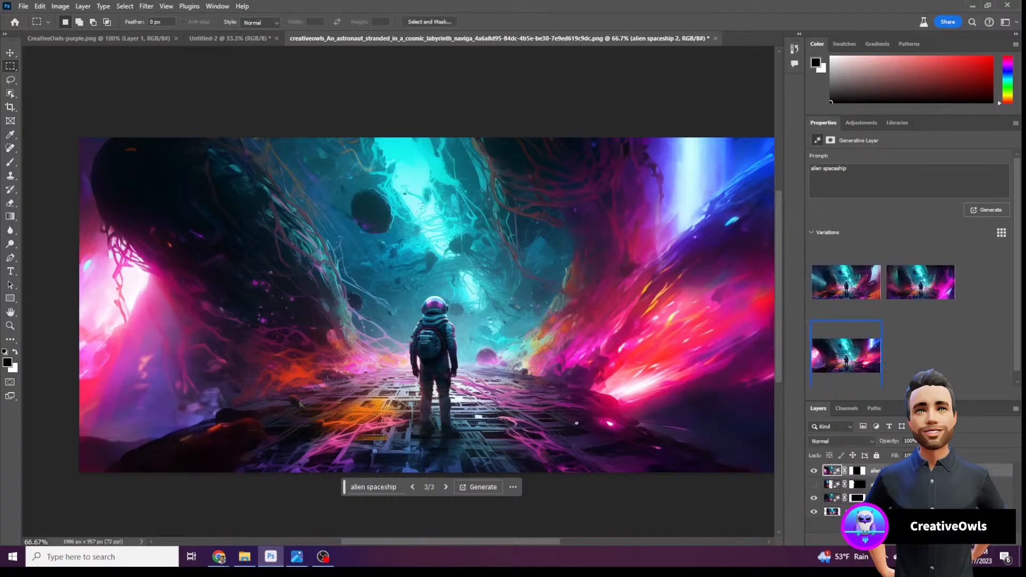
# Compare the three variations of the two-sided alien spaceship fill and keep the third one
pyautogui.click(912, 280)
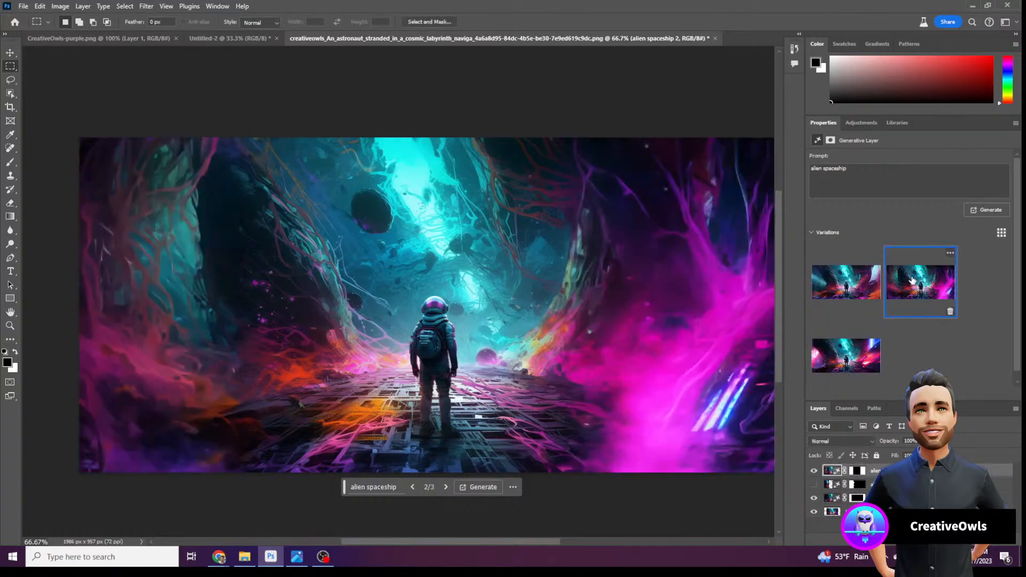
pyautogui.click(855, 283)
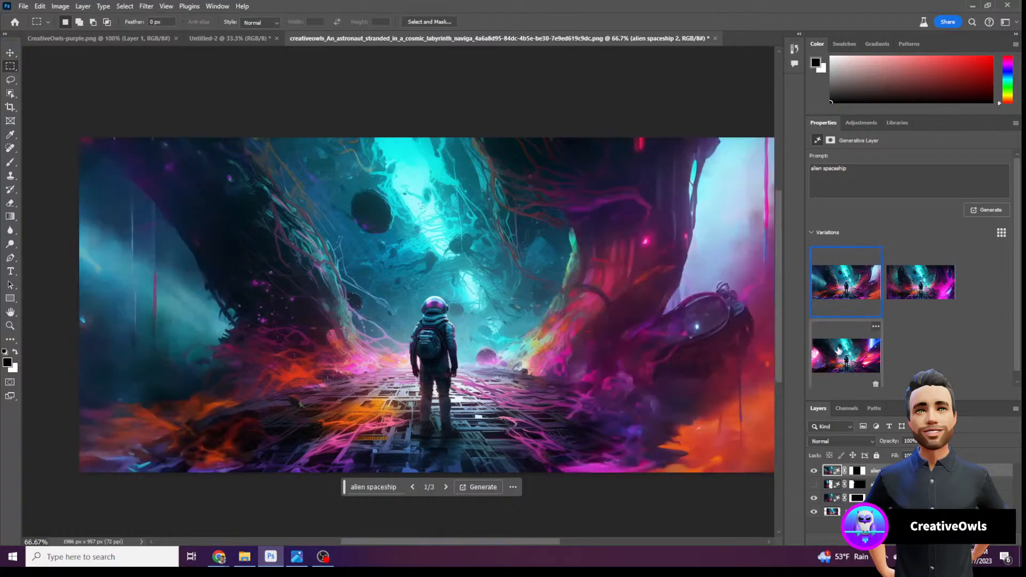
pyautogui.click(838, 350)
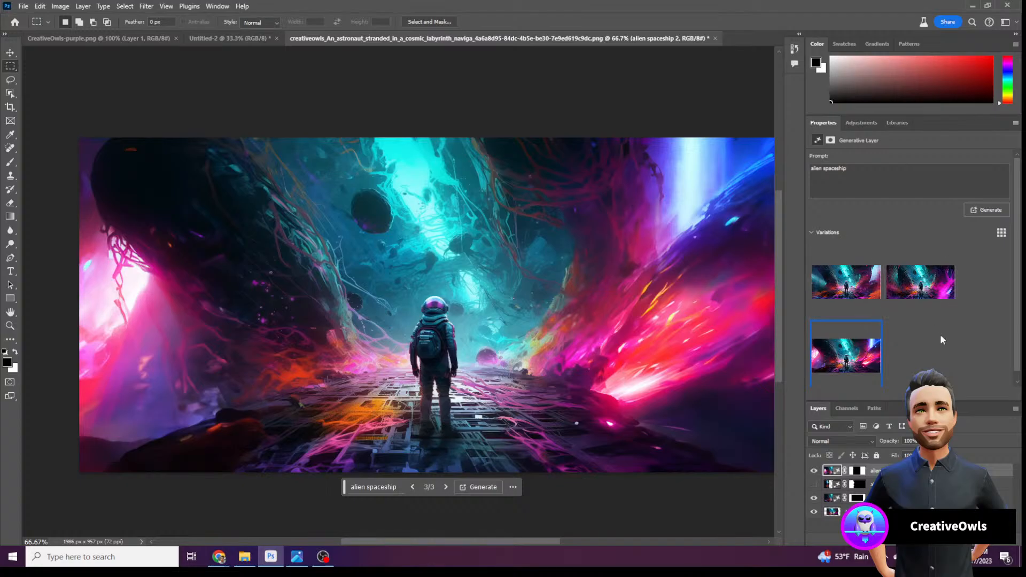
# Extend the canvas equally above and below the image to 1986 x 1431 px with the Crop tool, using Generative Expand without a prompt
pyautogui.click(901, 484)
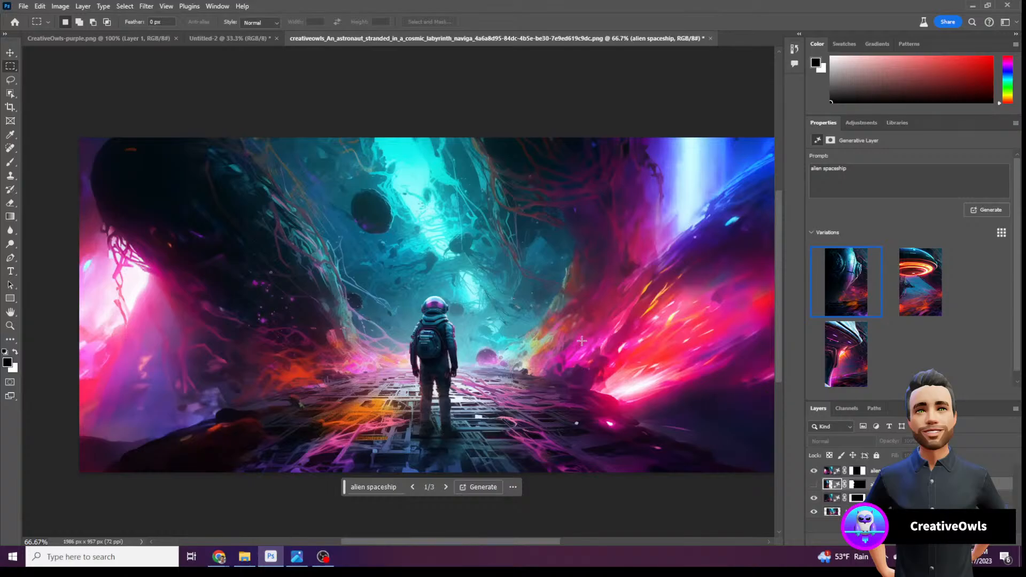
pyautogui.scroll(1, 581, 338)
pyautogui.scroll(-1, 581, 338)
pyautogui.moveTo(458, 538); pyautogui.dragTo(474, 538)
pyautogui.scroll(3, 609, 400)
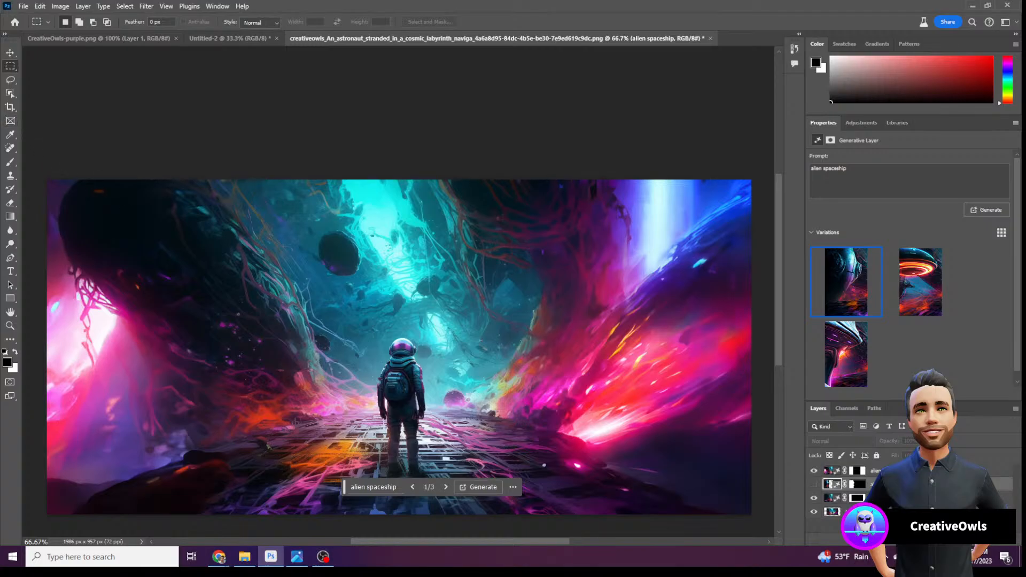
pyautogui.click(10, 107)
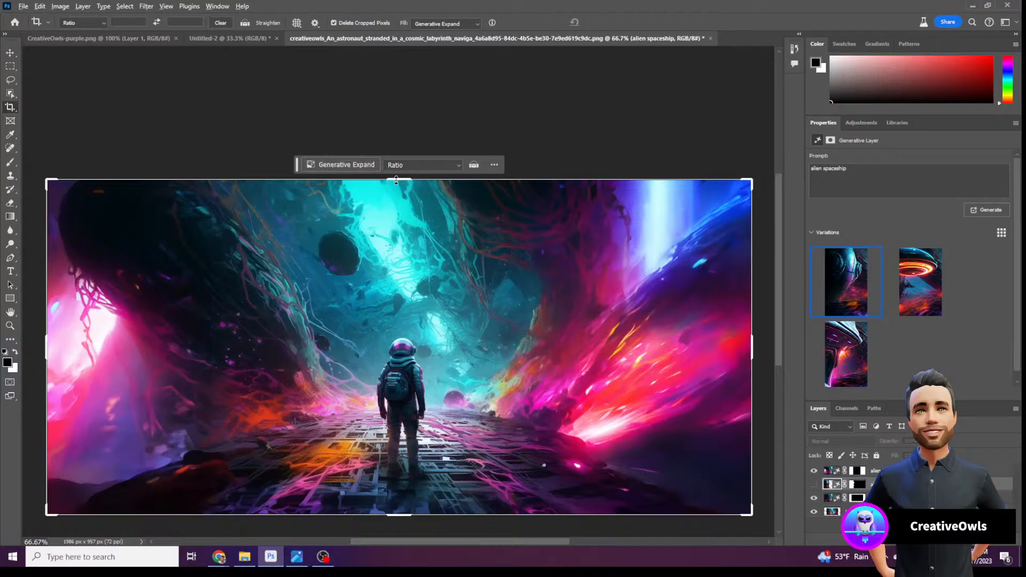
pyautogui.moveTo(396, 180); pyautogui.dragTo(390, 97)
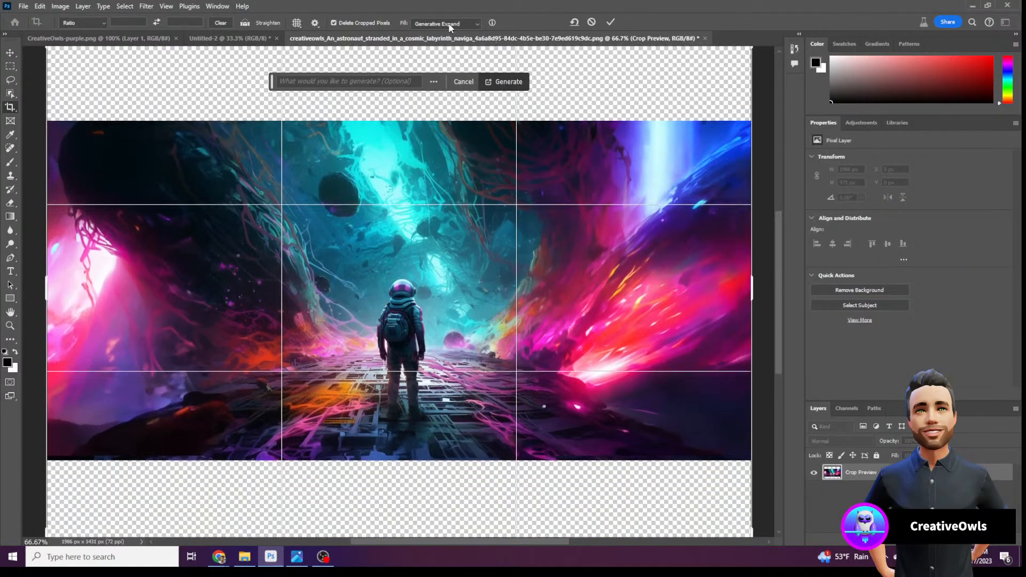
pyautogui.click(614, 24)
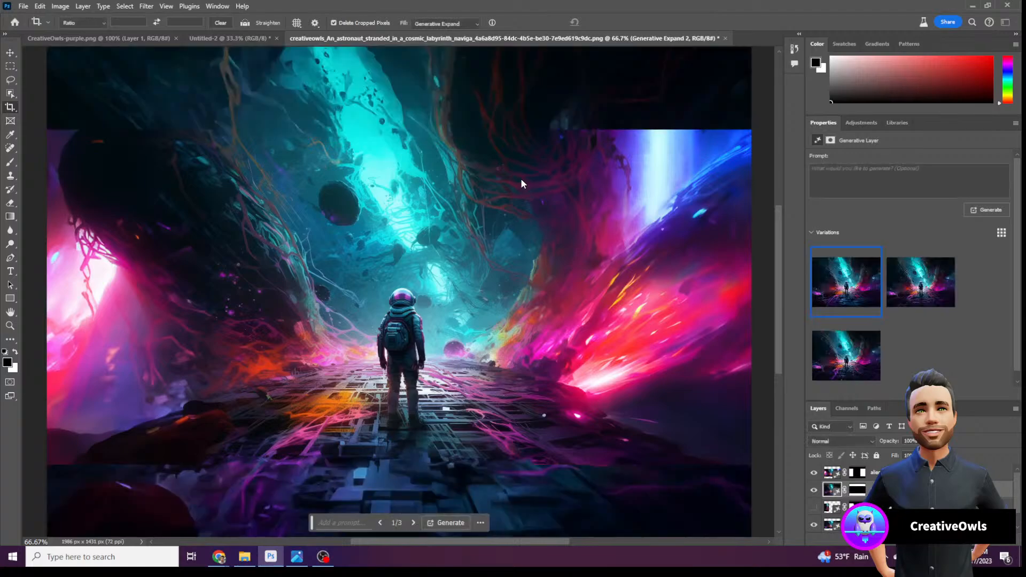
# Compare the variations of the vertical expansion, and undo the variation choice and the expansion
pyautogui.moveTo(864, 259)
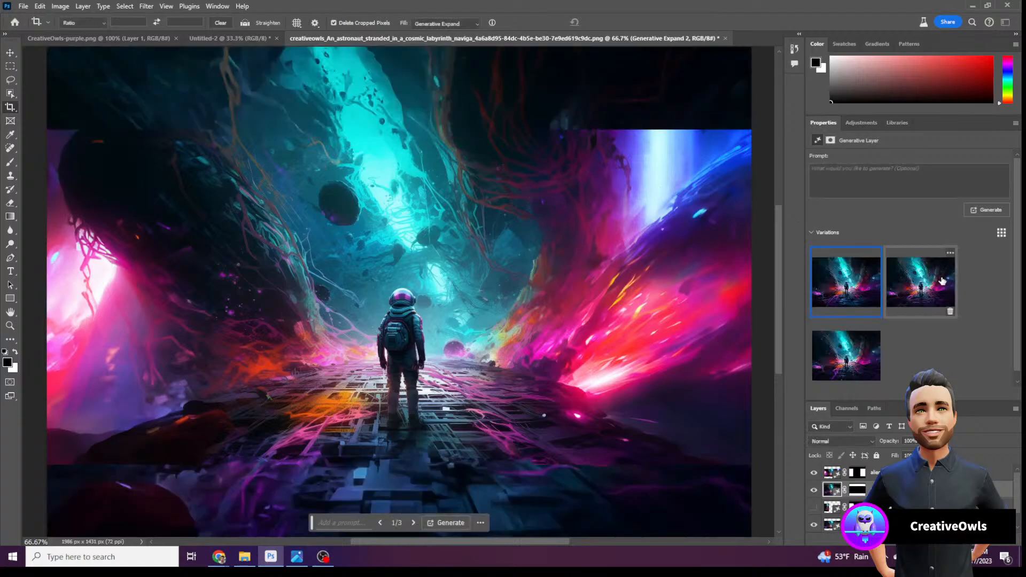
pyautogui.click(939, 277)
pyautogui.click(842, 381)
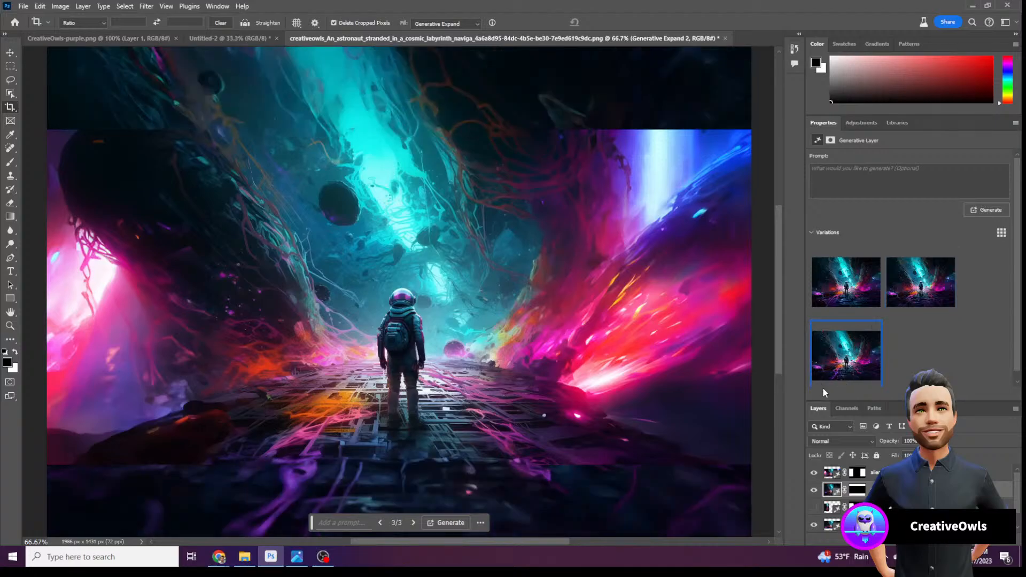
pyautogui.hotkey('ctrl', 'z')
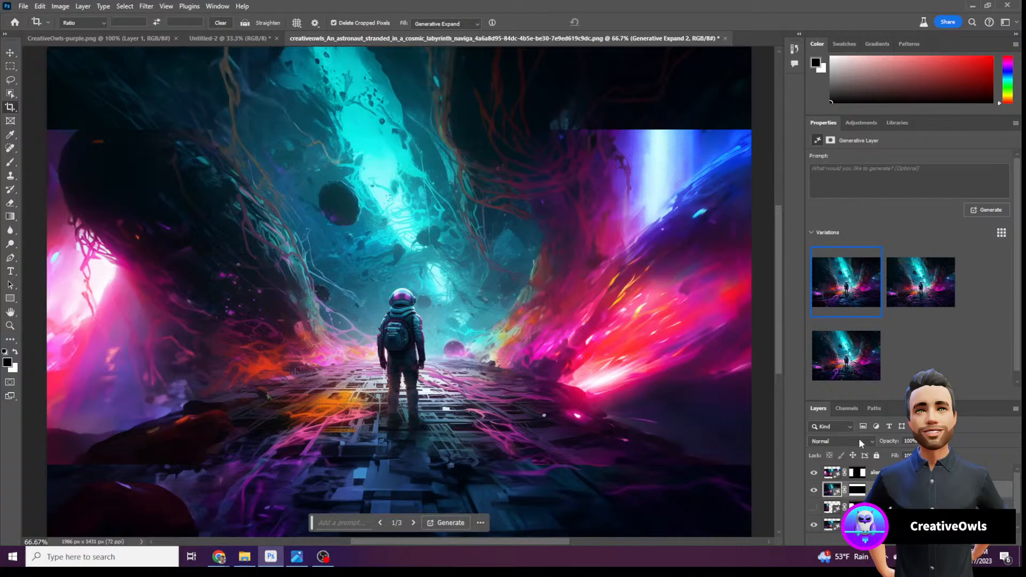
pyautogui.hotkey('ctrl', 'z')
pyautogui.scroll(2, 733, 380)
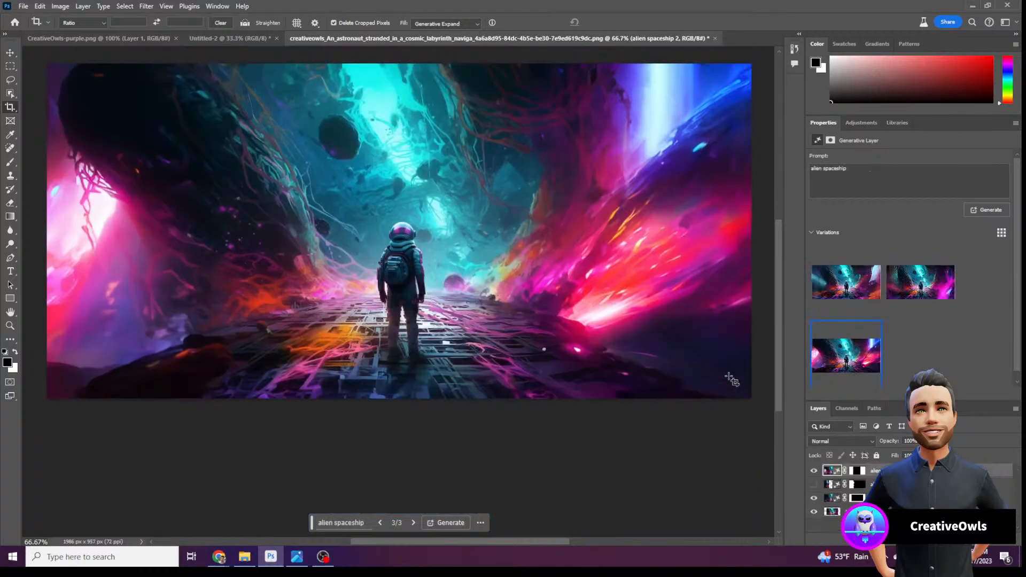
pyautogui.scroll(2, 677, 377)
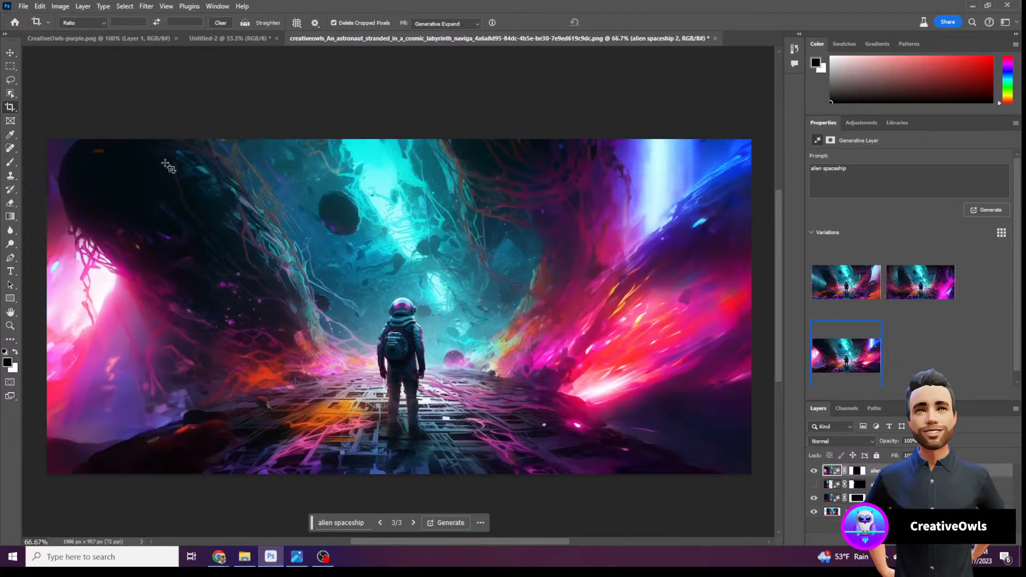
# Lasso an arch-shaped area on the ground edge left of the astronaut and fill it by Generative Fill with the prompt "portal"
pyautogui.click(10, 81)
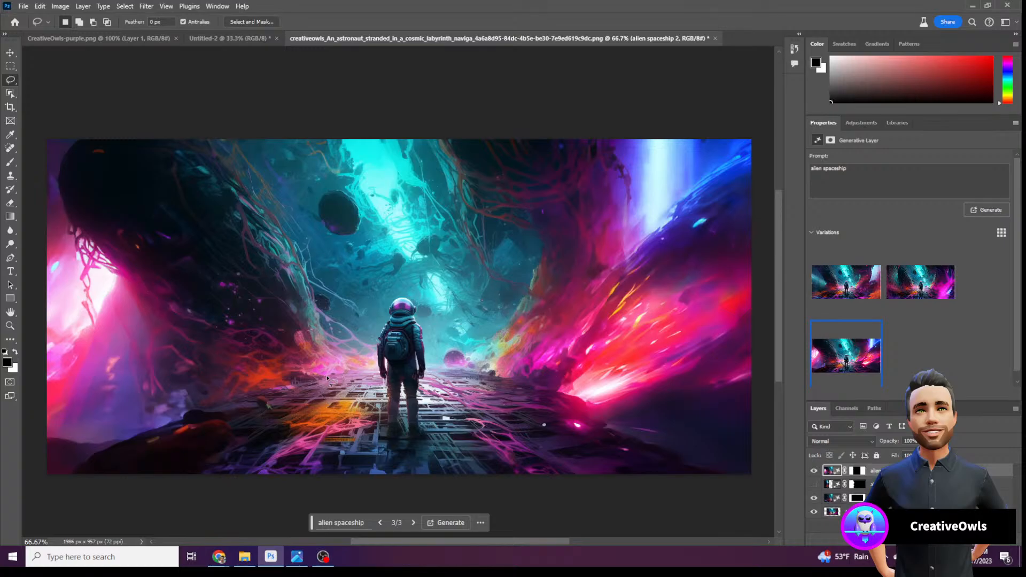
pyautogui.moveTo(314, 381)
pyautogui.mouseDown()
pyautogui.moveTo(294, 310)
pyautogui.moveTo(270, 295)
pyautogui.moveTo(244, 330)
pyautogui.moveTo(243, 391)
pyautogui.moveTo(312, 376)
pyautogui.mouseUp()
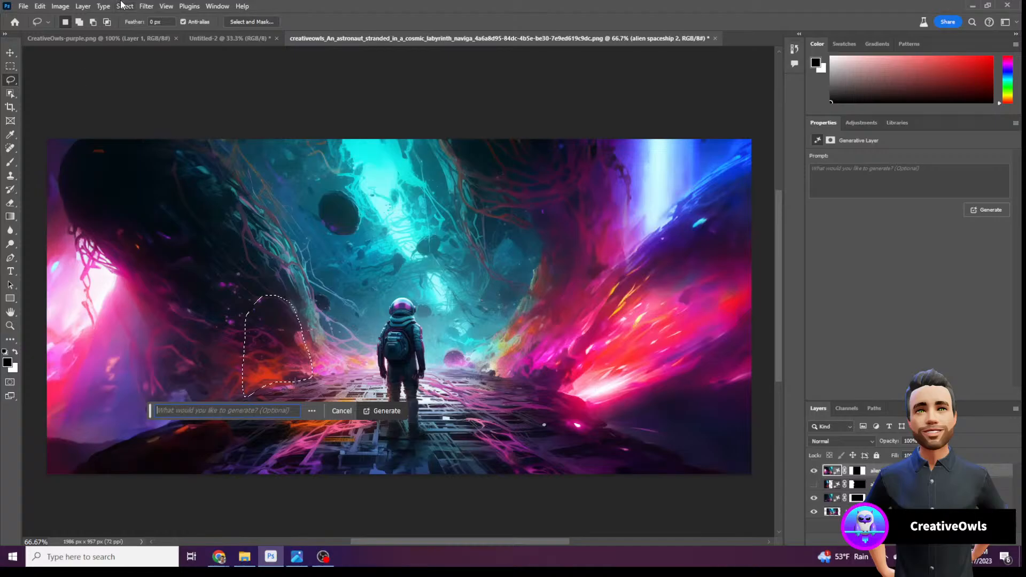
pyautogui.write('portal')
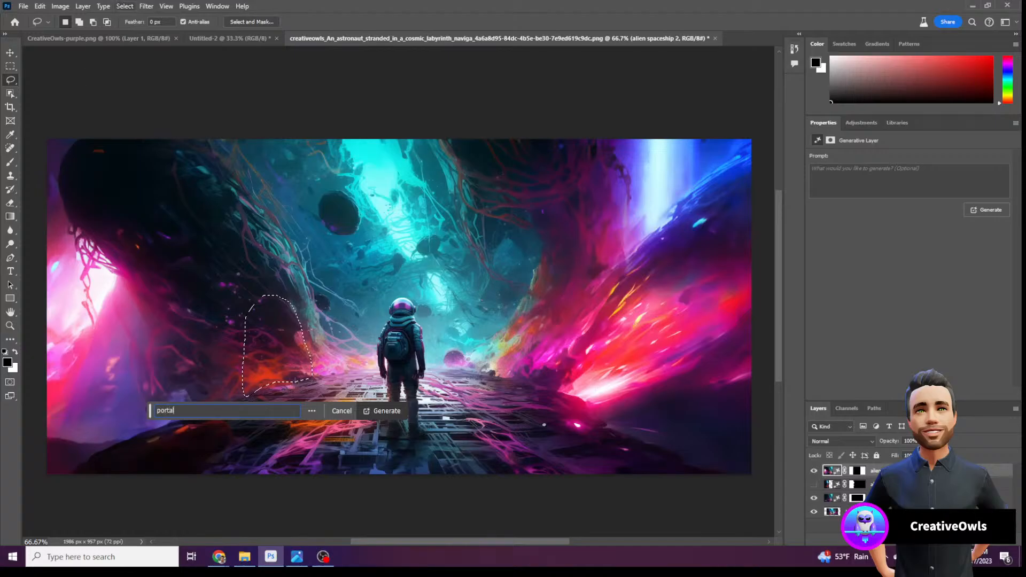
pyautogui.press('Return')
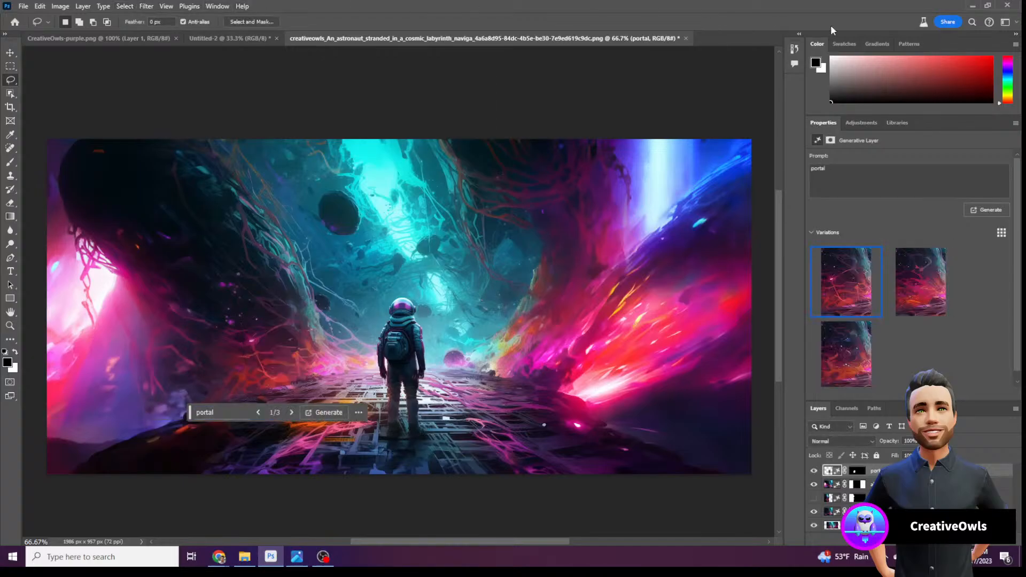
# Compare the third and second portal variations and choose the second one
pyautogui.click(847, 353)
pyautogui.click(941, 283)
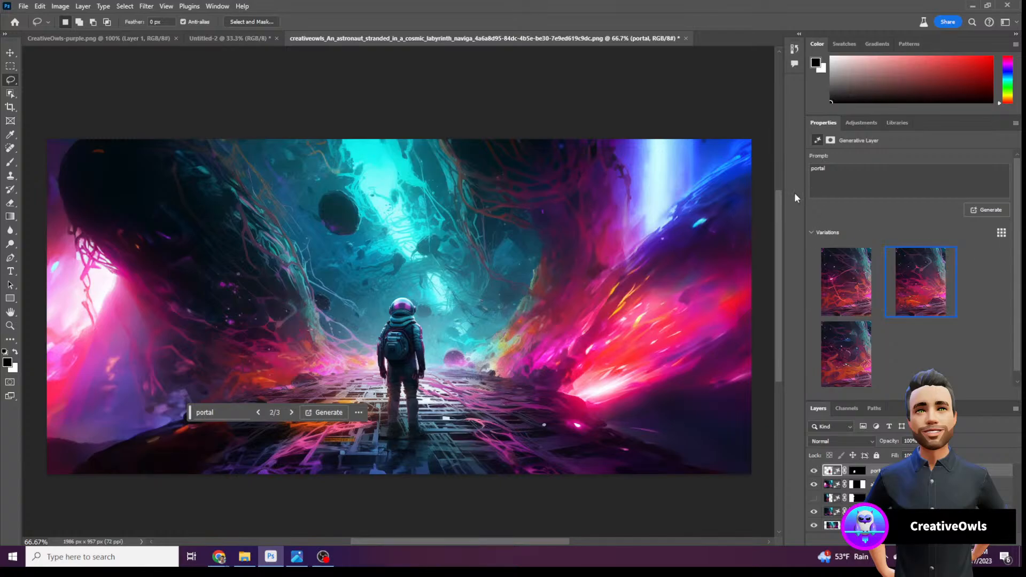
pyautogui.moveTo(780, 203)
pyautogui.mouseDown()
pyautogui.moveTo(775, 190)
pyautogui.moveTo(775, 204)
pyautogui.mouseUp()
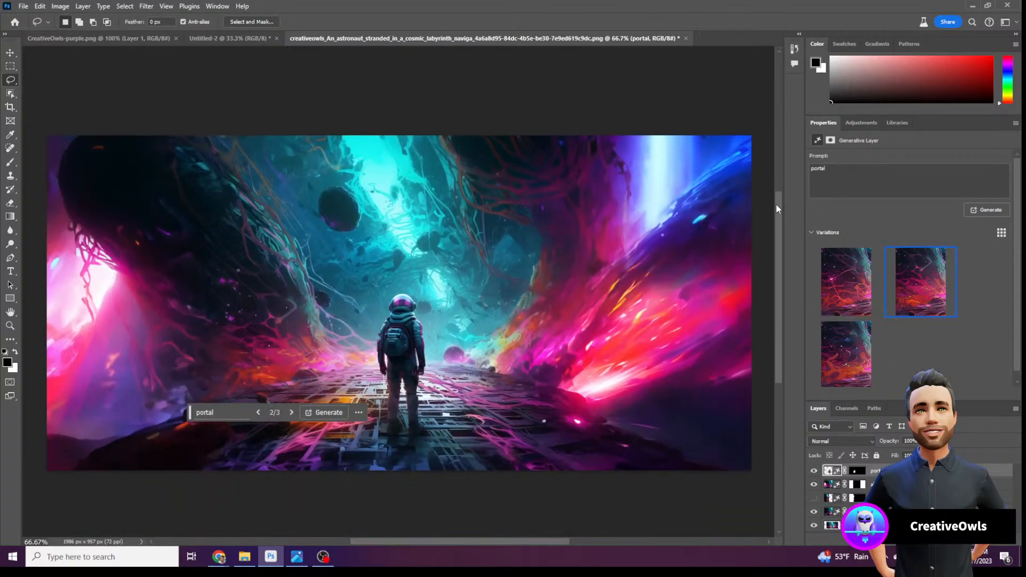
# Hide the portal and colorful side-expansion layers, and toggle the first expansion layer to compare it with the original labyrinth image
pyautogui.click(814, 484)
pyautogui.click(813, 470)
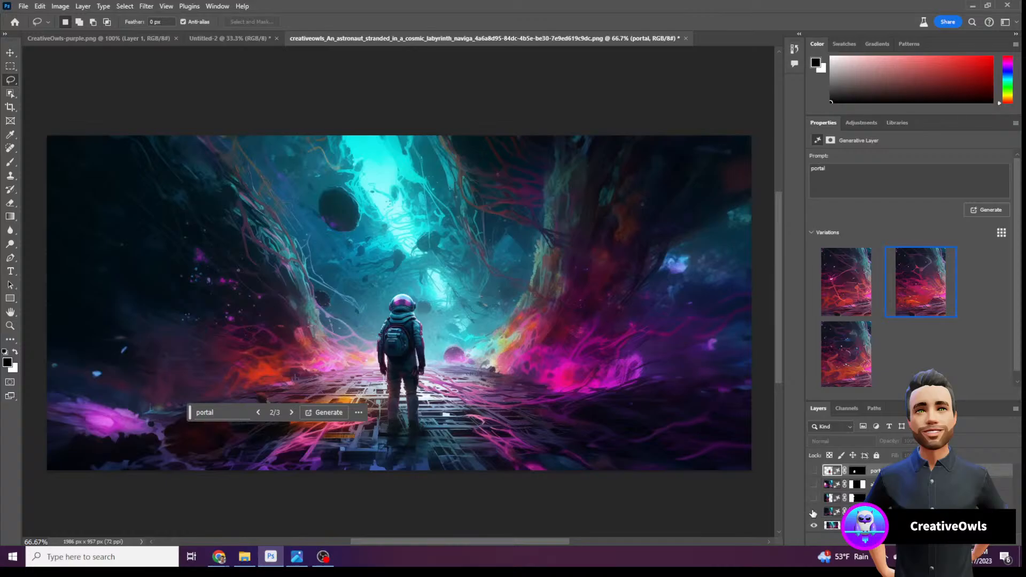
pyautogui.click(814, 511)
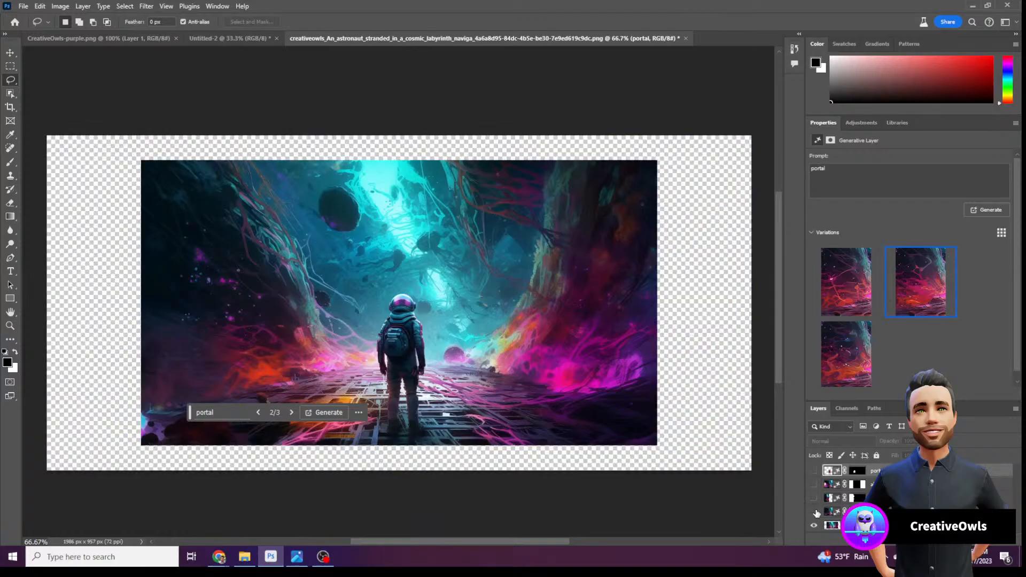
pyautogui.click(814, 511)
# Show the alien spaceship layer and choose its second variation, the saucer with the glowing orange underside
pyautogui.click(813, 497)
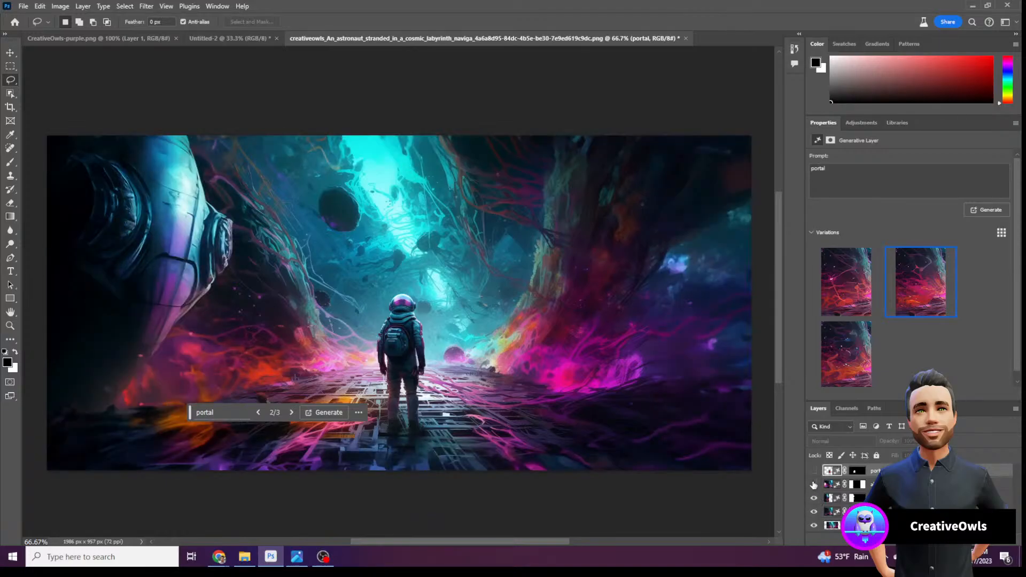
pyautogui.click(887, 497)
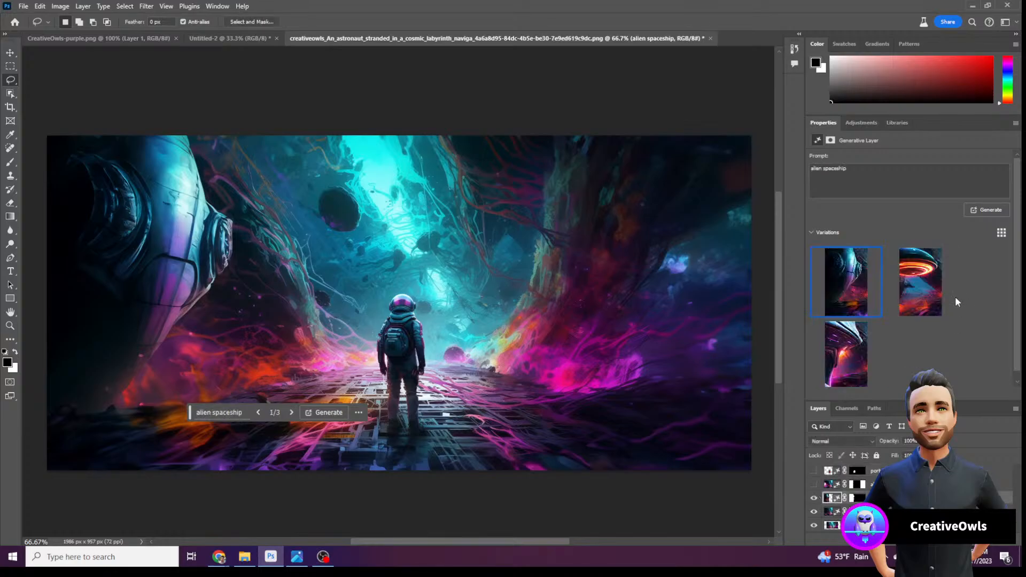
pyautogui.click(937, 284)
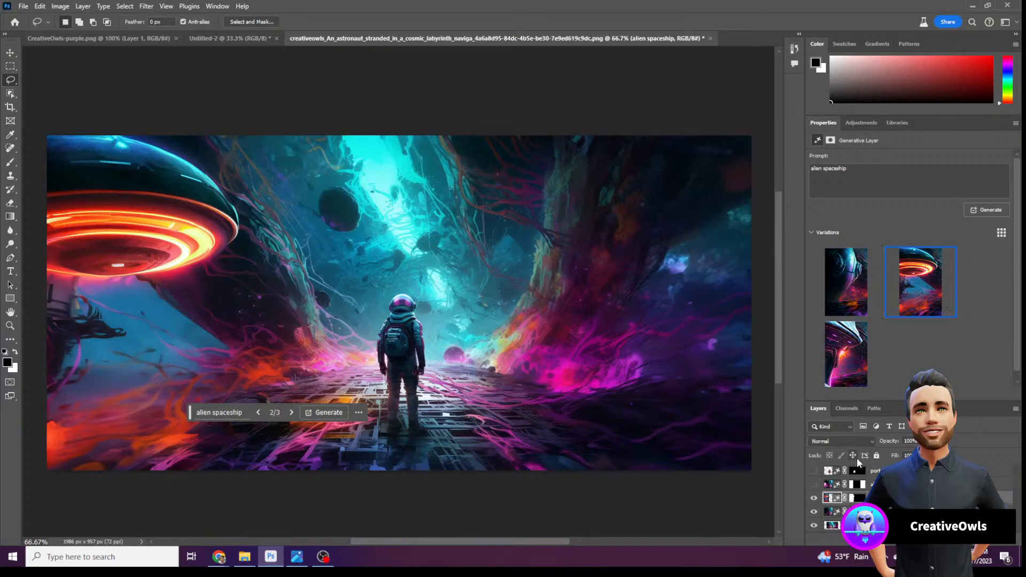
# Show the colorful side-expansion layer again, toggle the portal layer, and hide both the portal and alien spaceship layers
pyautogui.click(815, 485)
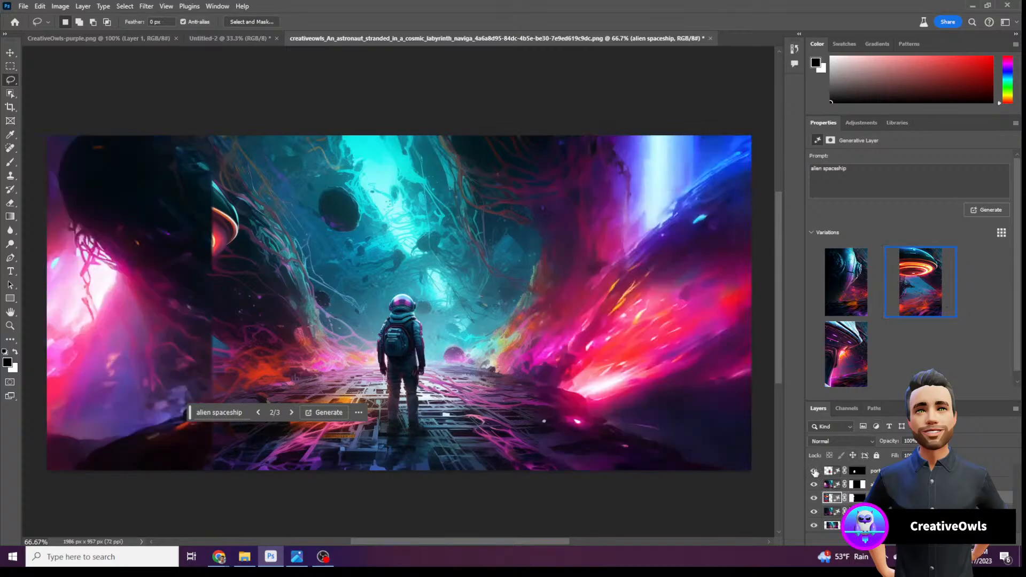
pyautogui.click(814, 471)
pyautogui.click(814, 472)
pyautogui.click(813, 500)
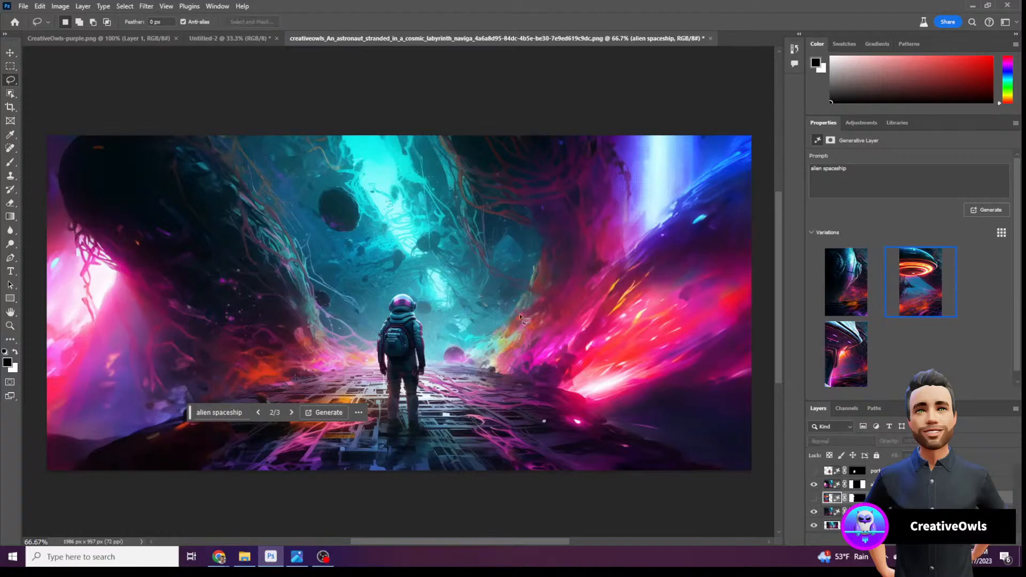
# Open the image of the spaceman drifting in the void with neon trails, and unlock its background layer
pyautogui.click(23, 6)
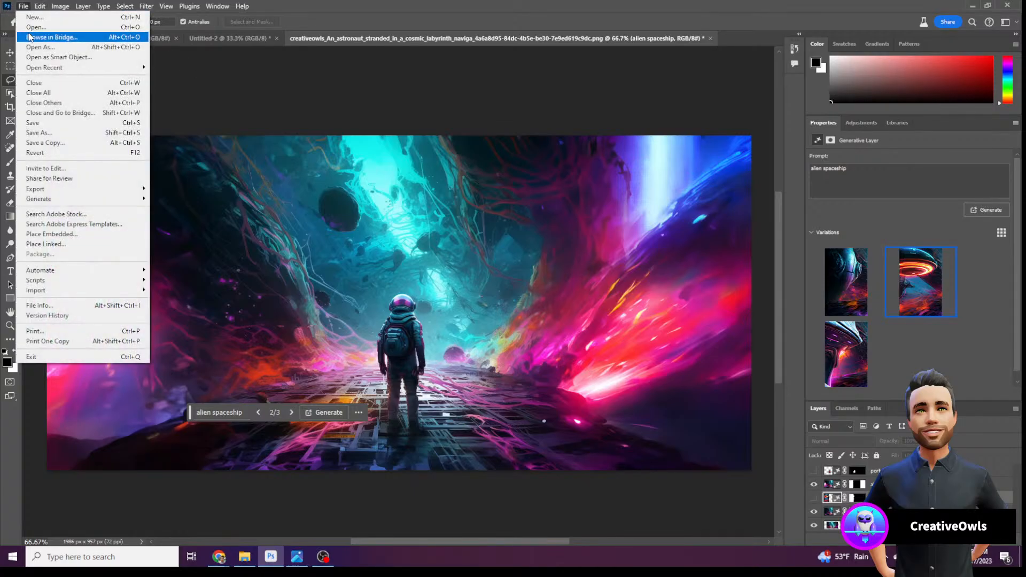
pyautogui.click(31, 28)
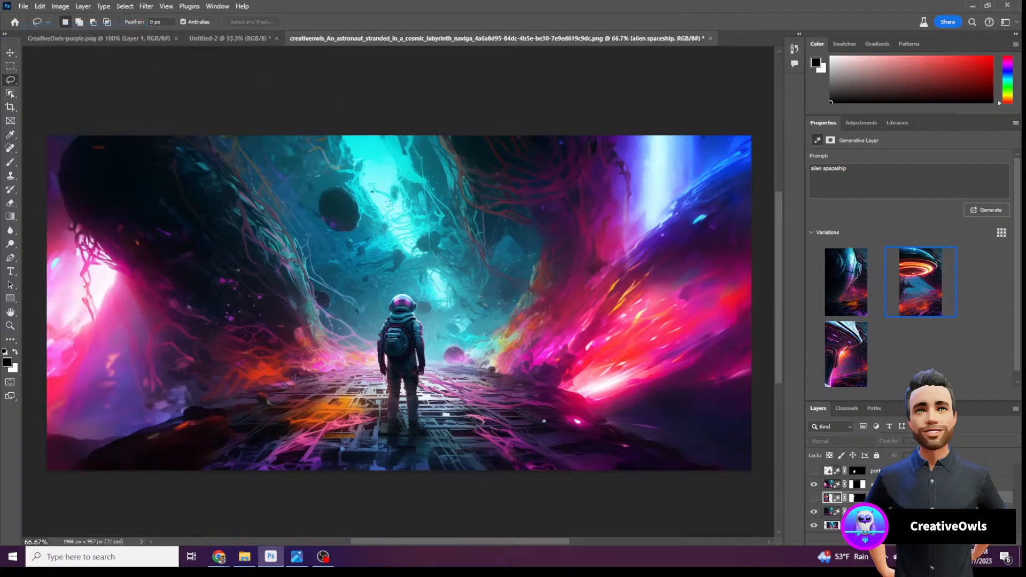
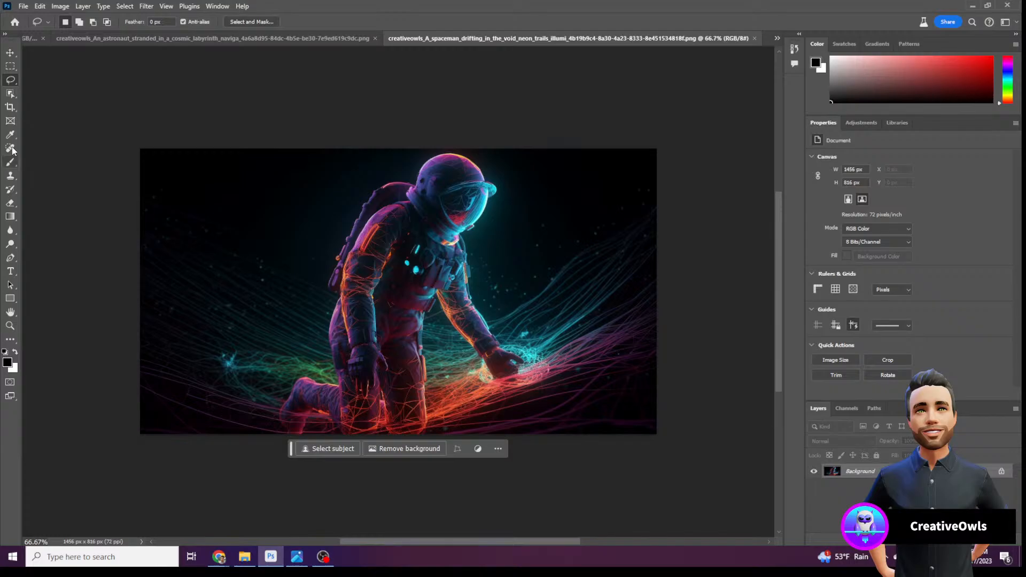
pyautogui.click(1001, 471)
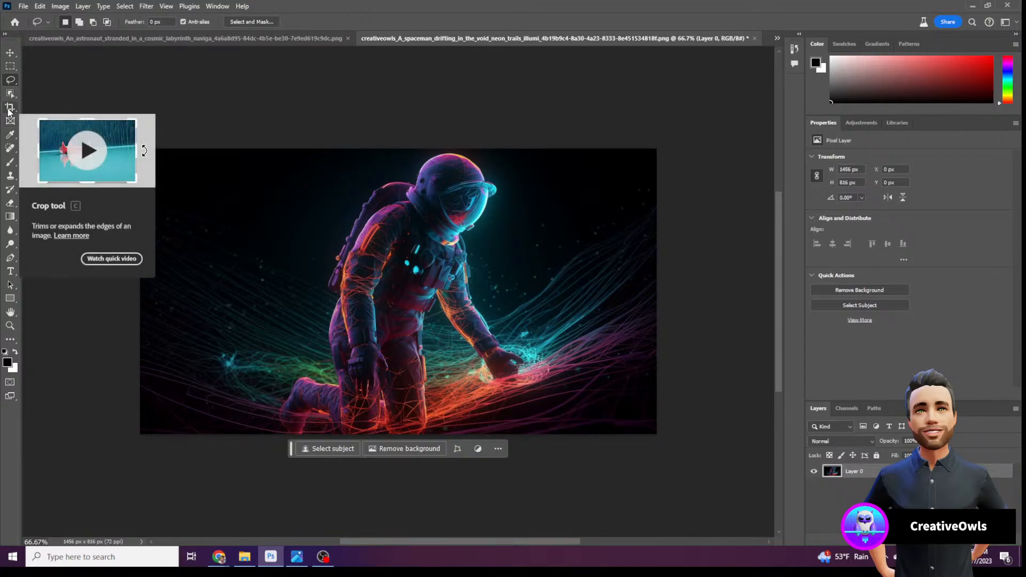
# Extend the spaceman canvas on both sides and above to about 2388 x 1356 px with the Crop tool, using Generative Expand without a prompt
pyautogui.click(8, 110)
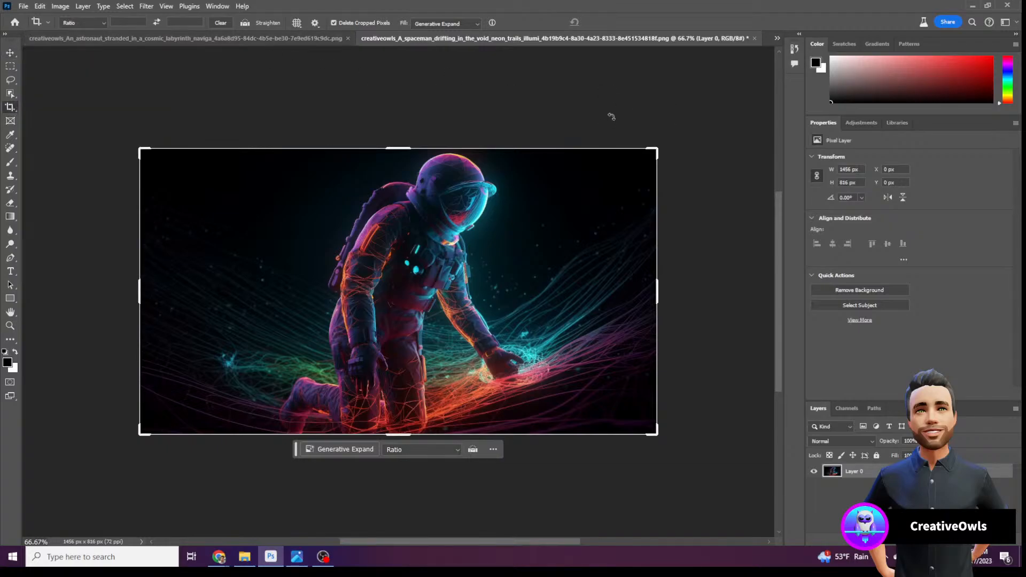
pyautogui.click(657, 292)
pyautogui.moveTo(658, 292); pyautogui.dragTo(763, 270)
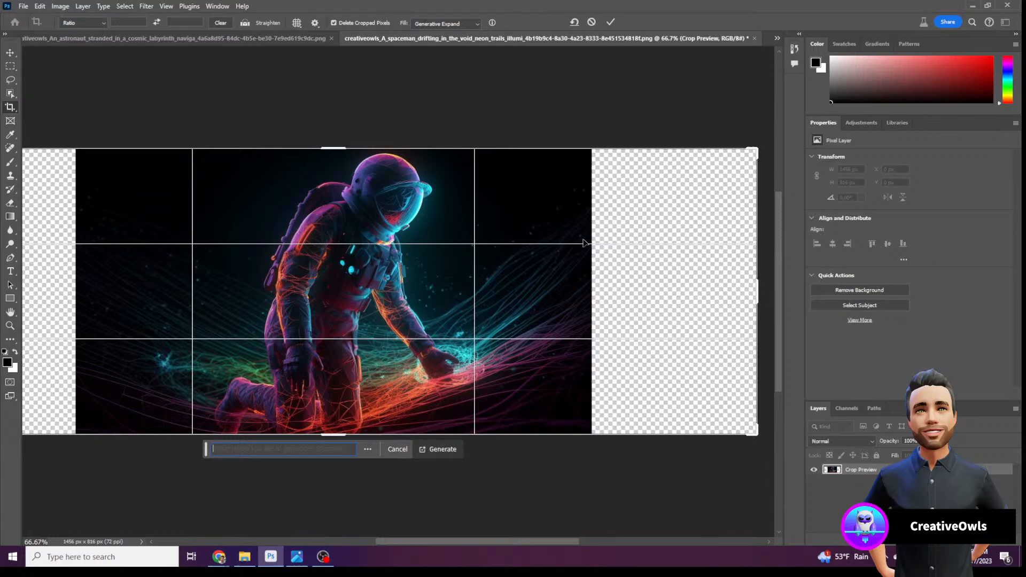
pyautogui.click(336, 145)
pyautogui.moveTo(337, 145); pyautogui.dragTo(334, 51)
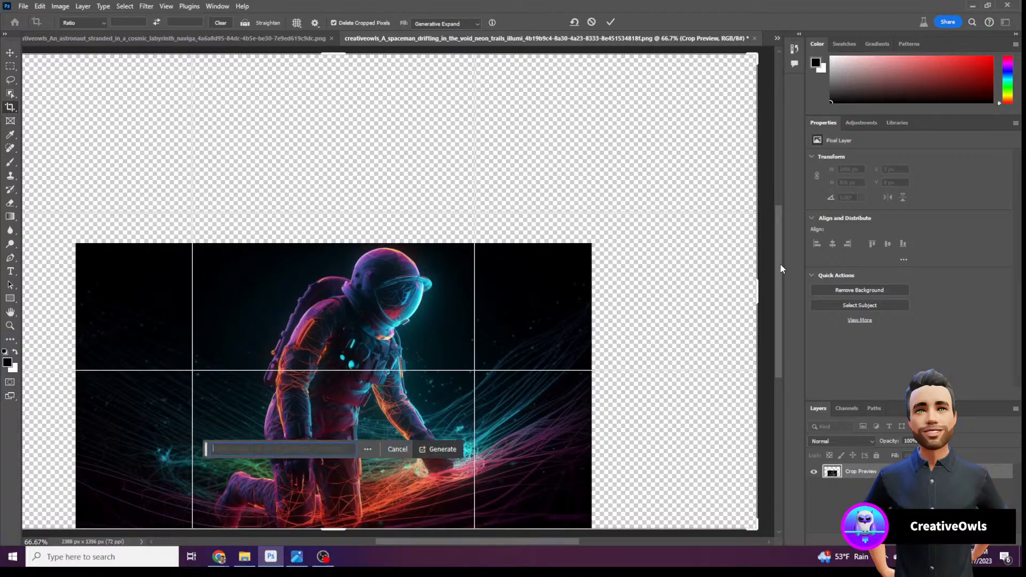
pyautogui.moveTo(781, 269); pyautogui.dragTo(780, 241)
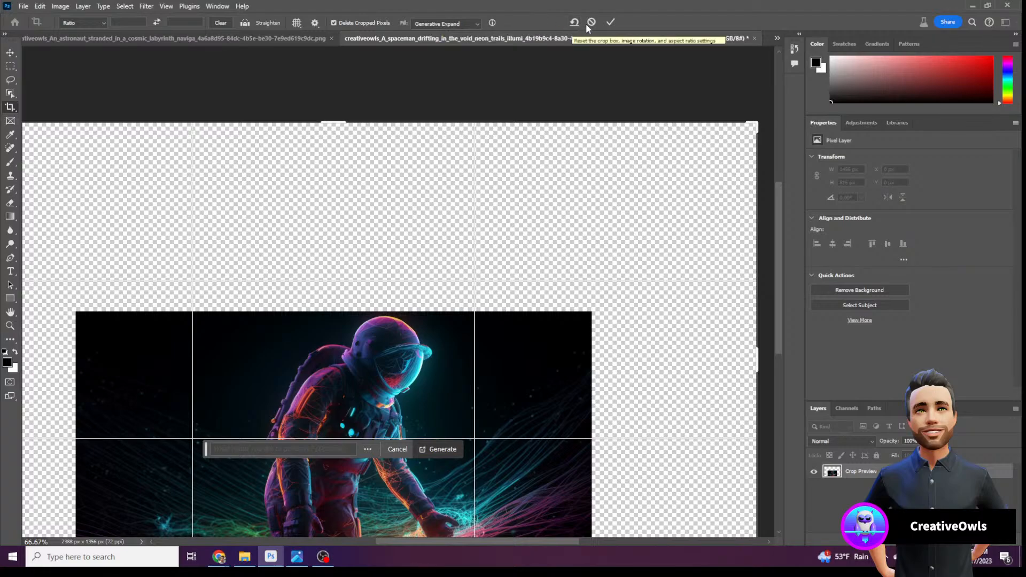
pyautogui.click(611, 22)
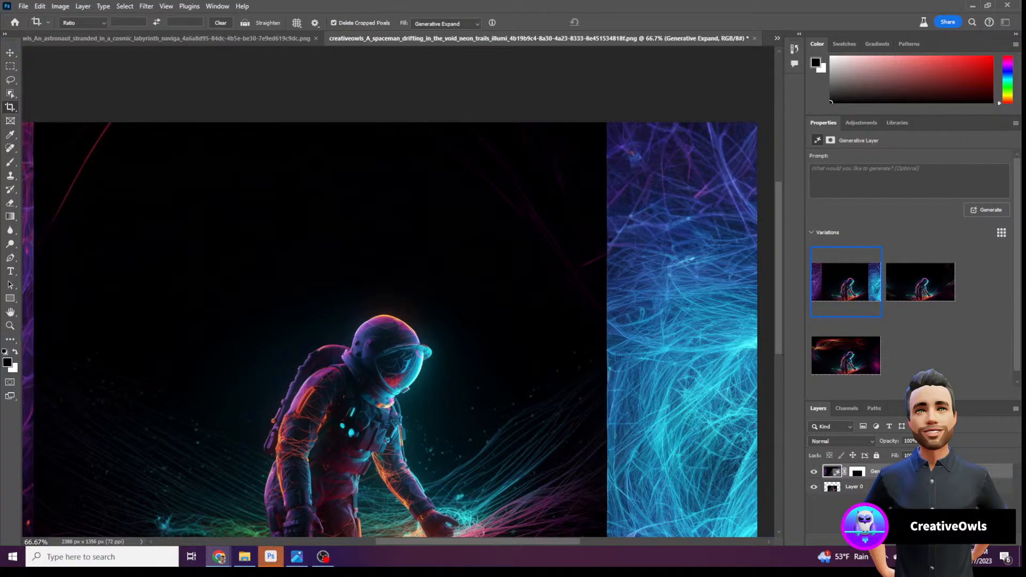
# Set the zoom to about 35%, compare the third and second variations of the expansion, and choose the second one
pyautogui.click(338, 217)
pyautogui.scroll(-3, 563, 178)
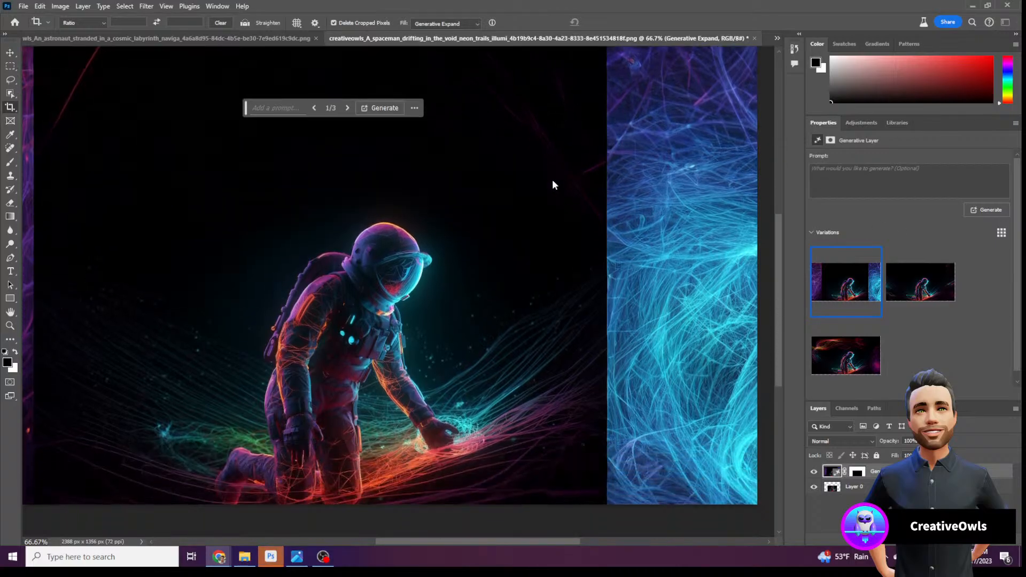
pyautogui.scroll(-1, 534, 186)
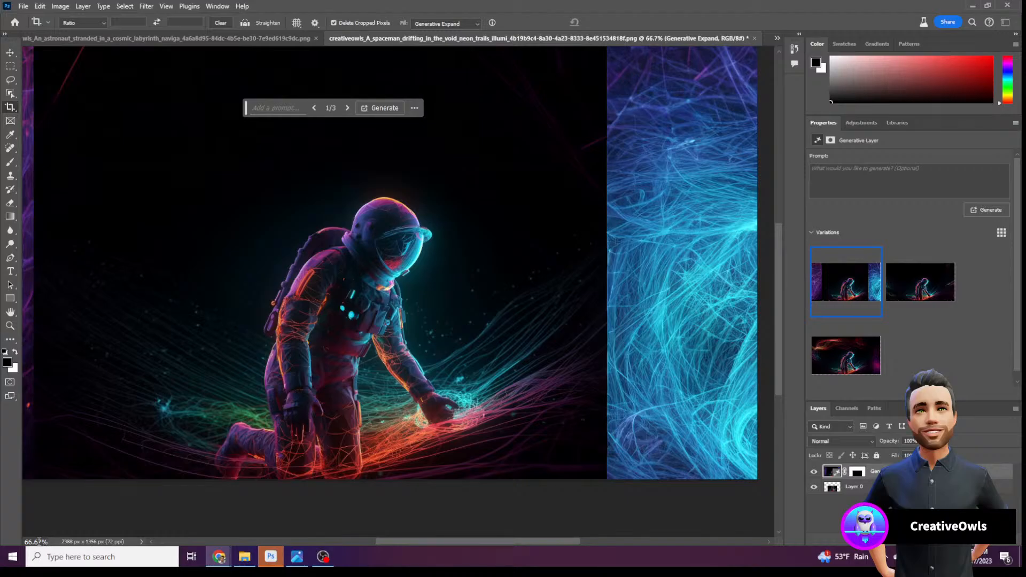
pyautogui.moveTo(42, 541); pyautogui.dragTo(23, 542)
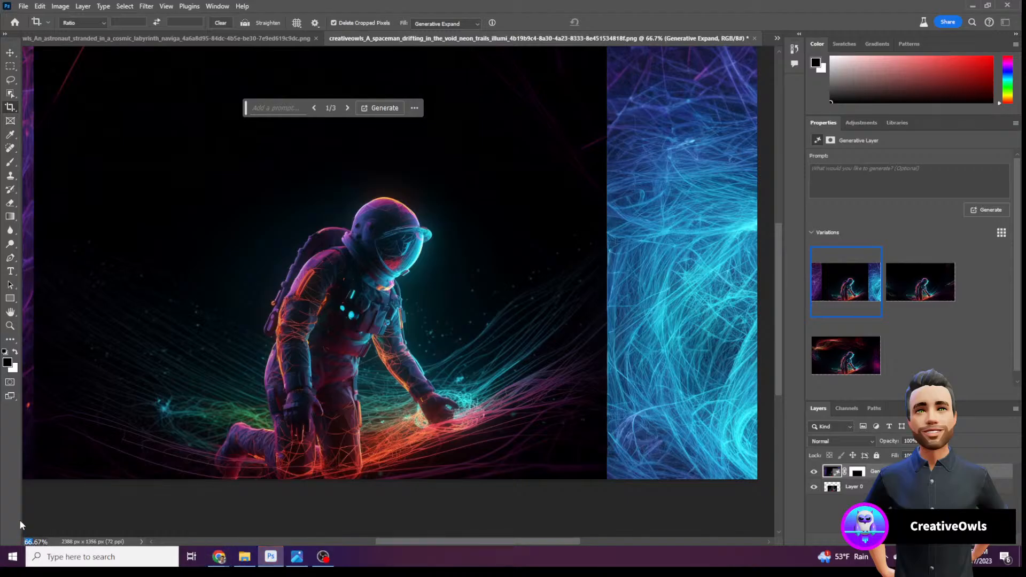
pyautogui.write('35')
pyautogui.press('Return')
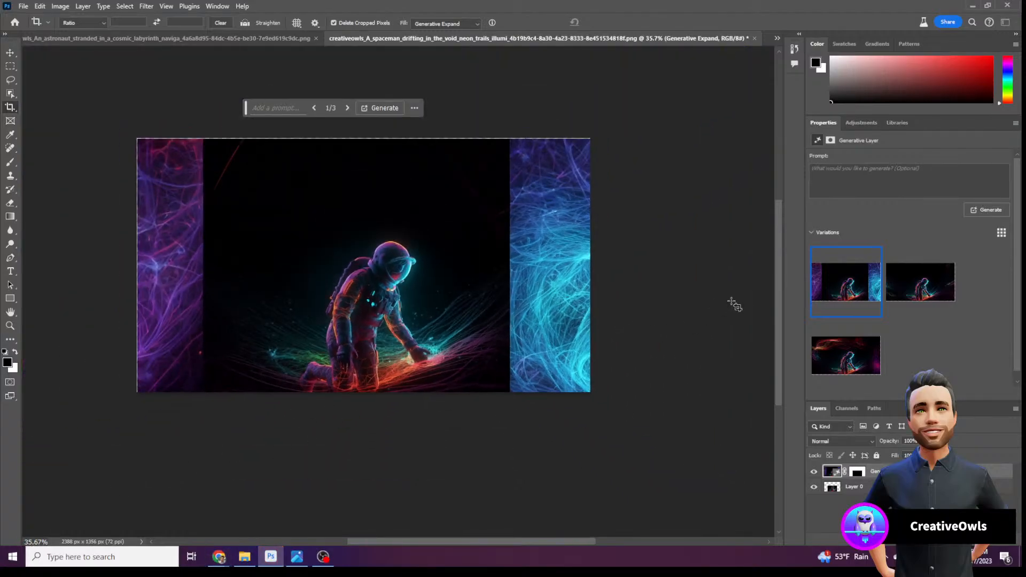
pyautogui.click(845, 361)
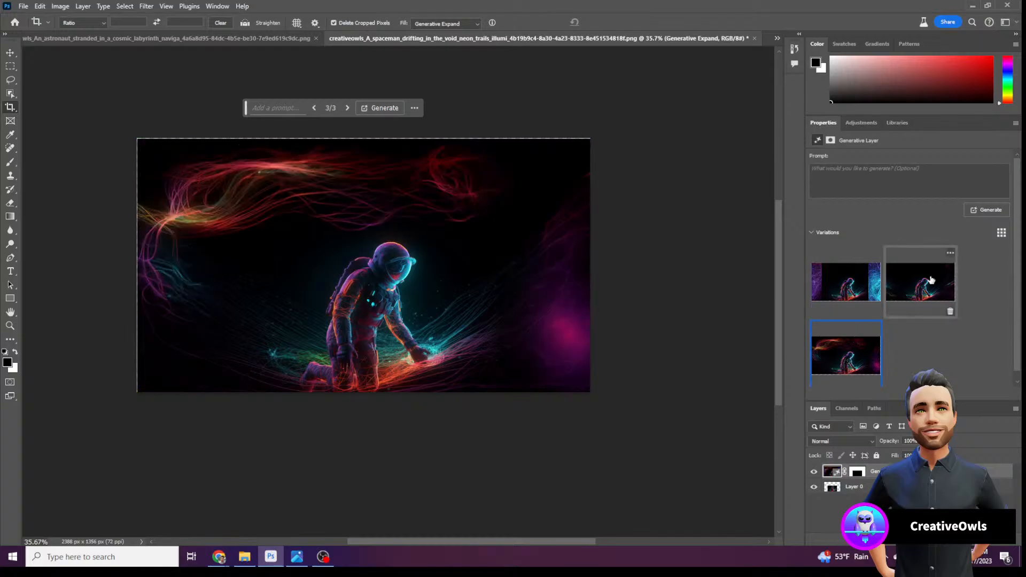
pyautogui.click(932, 276)
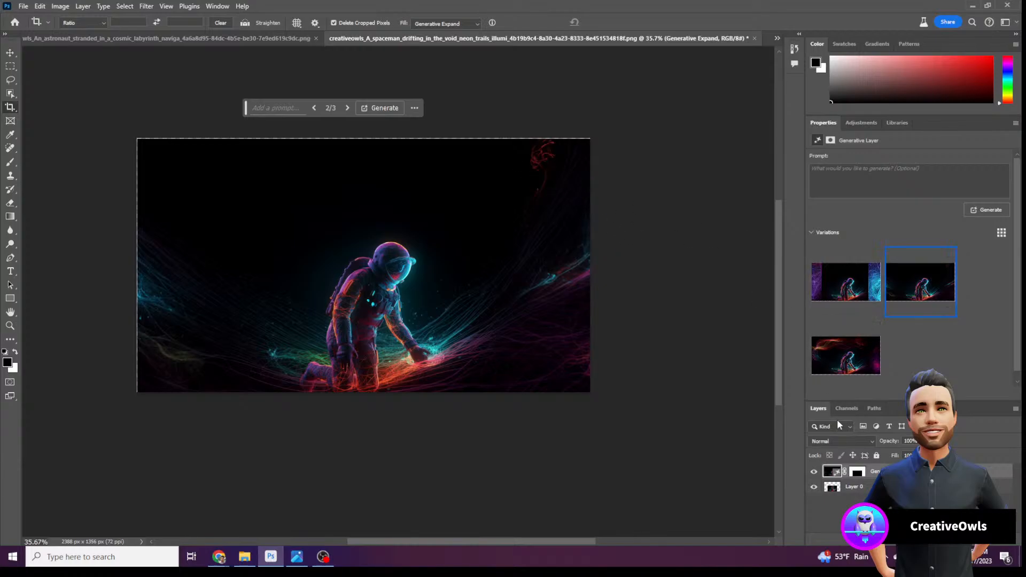
pyautogui.click(853, 487)
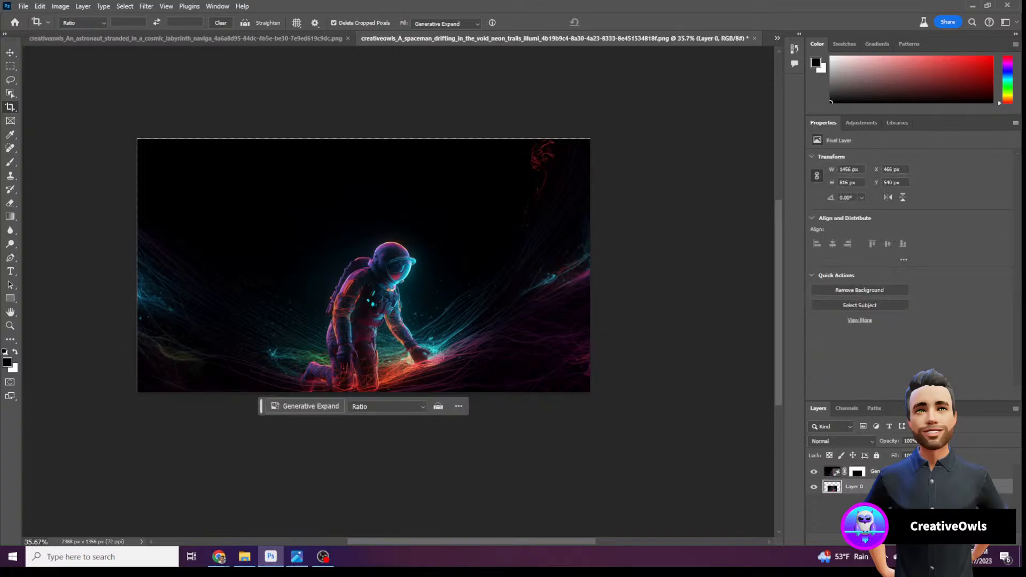
pyautogui.keyDown('shift'); pyautogui.click(961, 471); pyautogui.keyUp('shift')
pyautogui.rightClick(970, 472)
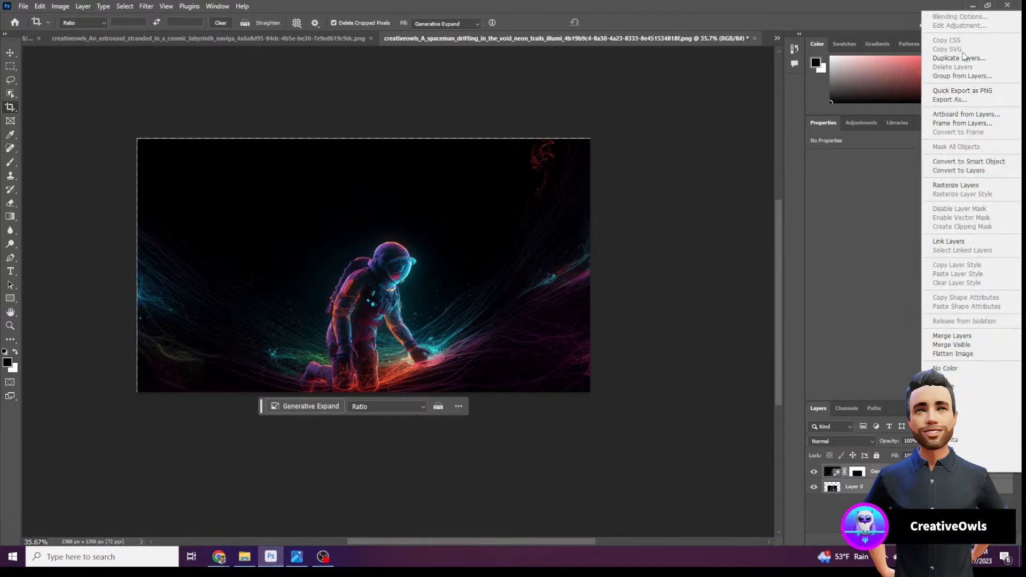
# Merge the Generative Expand layer and Layer 0 into one layer
pyautogui.click(930, 487)
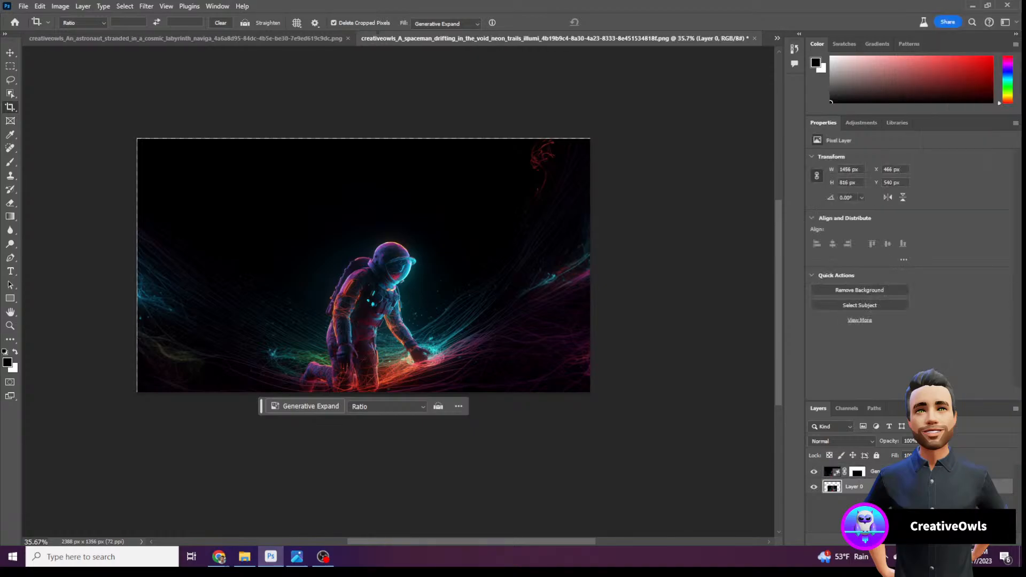
pyautogui.keyDown('shift'); pyautogui.click(962, 472); pyautogui.keyUp('shift')
pyautogui.rightClick(969, 472)
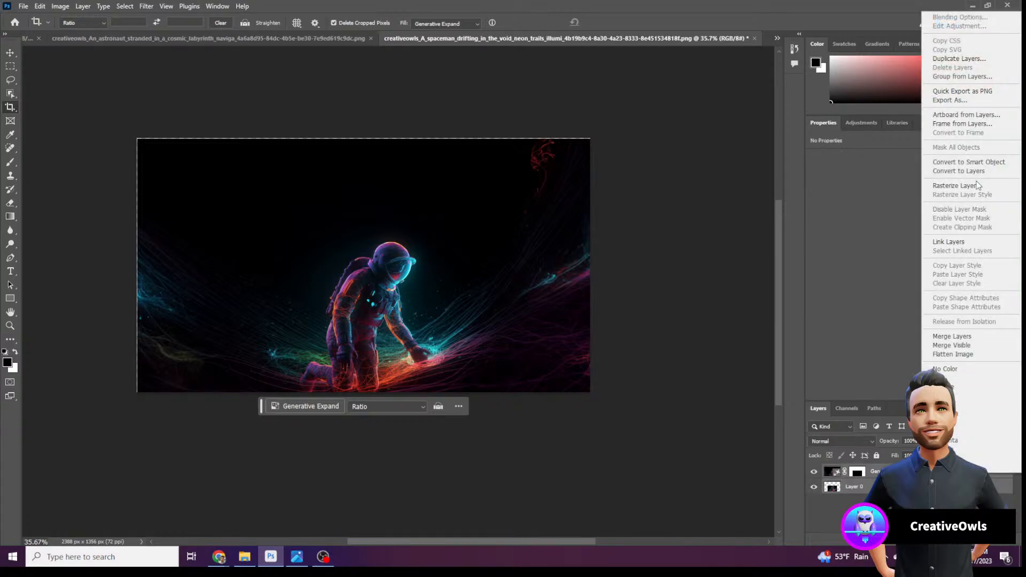
pyautogui.click(978, 340)
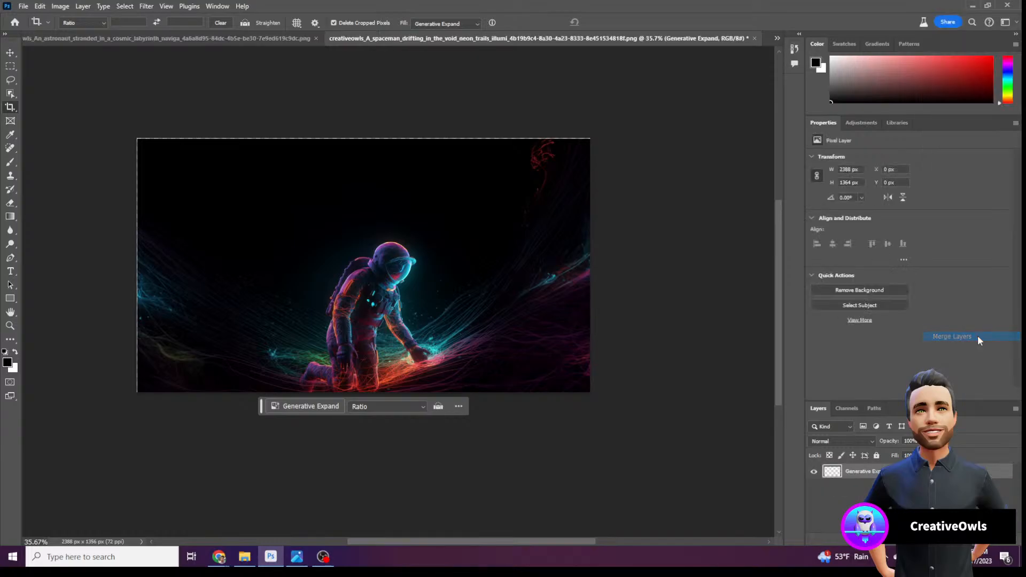
# Extend the spaceman canvas equally above and below to about 2388 x 2186 px with the Crop tool, using Generative Expand without a prompt
pyautogui.click(10, 107)
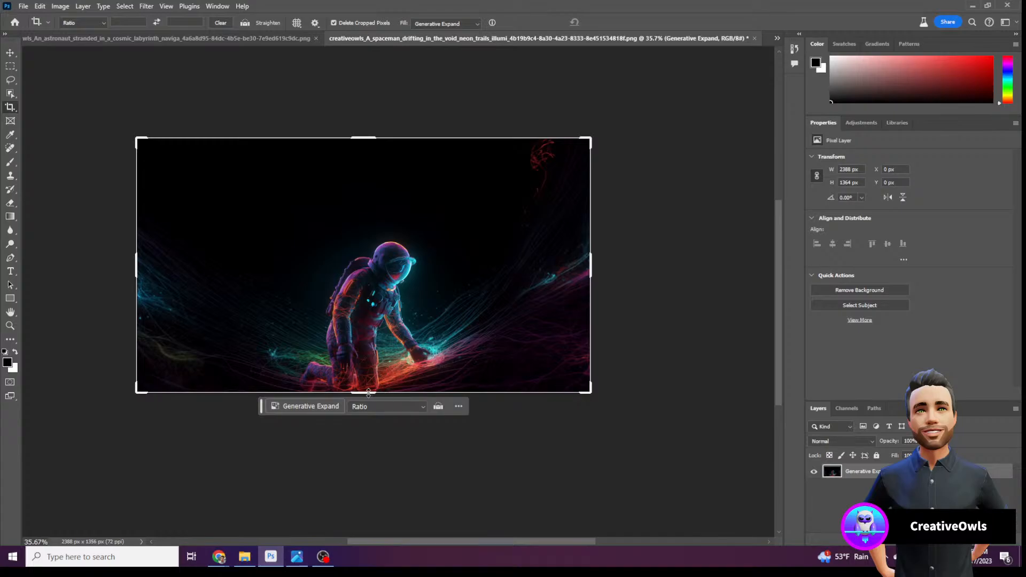
pyautogui.moveTo(369, 393); pyautogui.dragTo(370, 467)
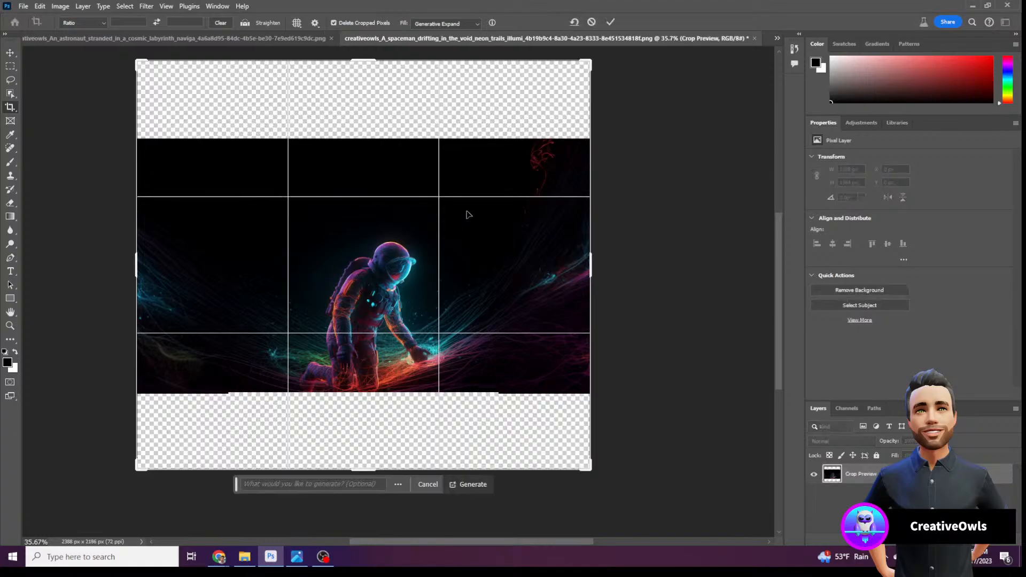
pyautogui.click(463, 22)
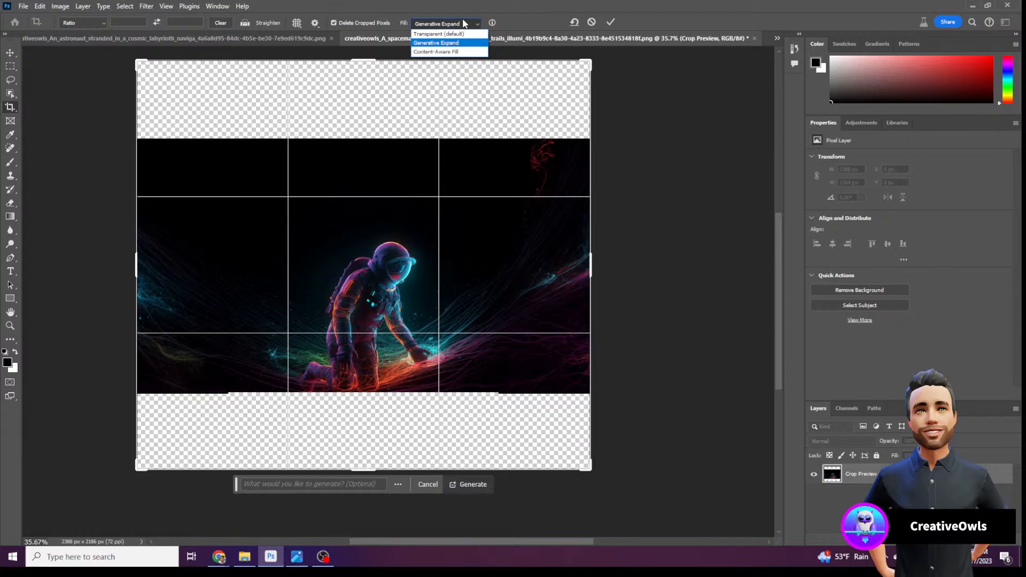
pyautogui.click(609, 24)
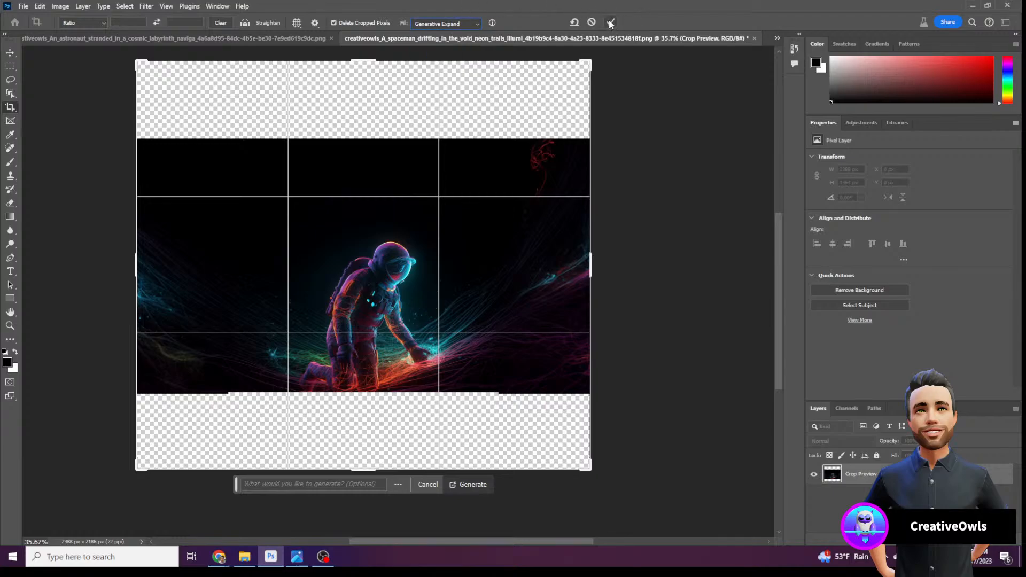
pyautogui.click(610, 22)
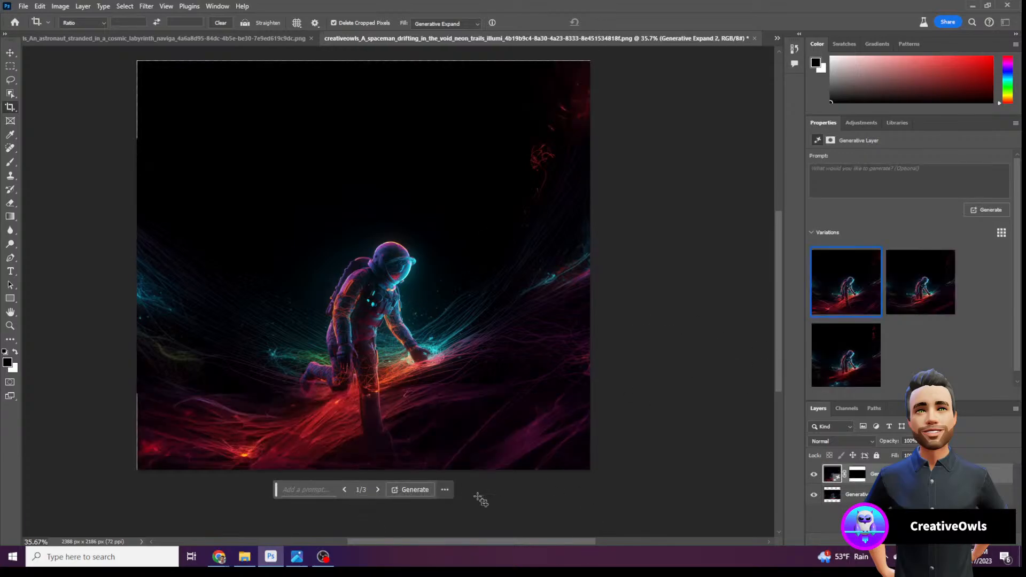
# Compare the third and second variations of the spaceman's vertical expansion and choose the third one
pyautogui.click(842, 362)
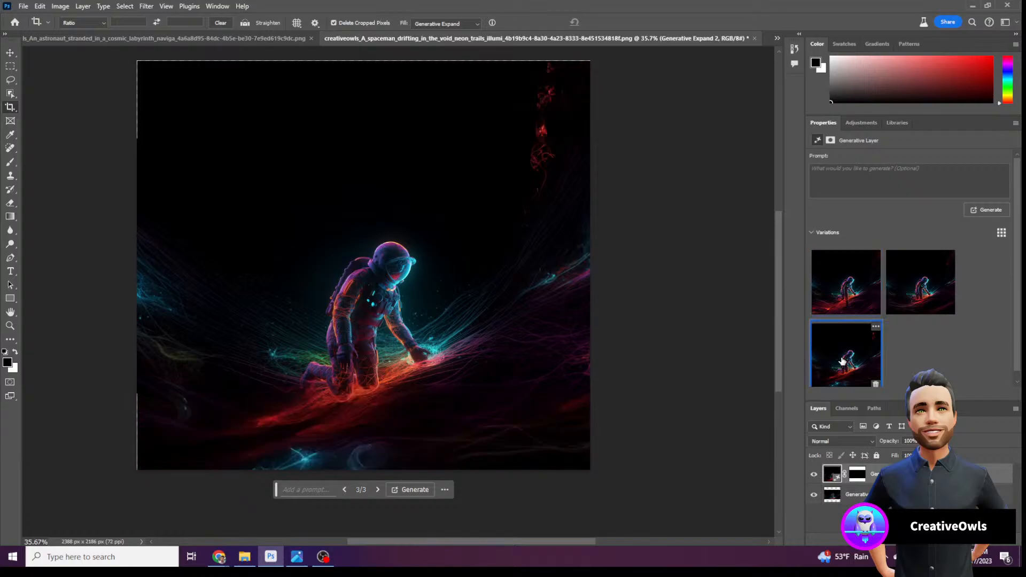
pyautogui.click(928, 297)
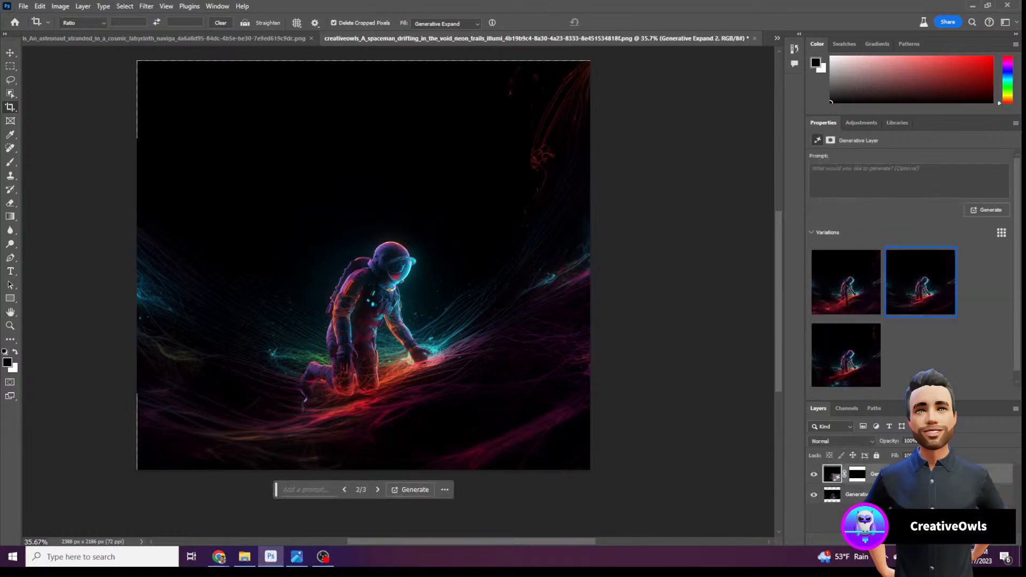
pyautogui.click(843, 367)
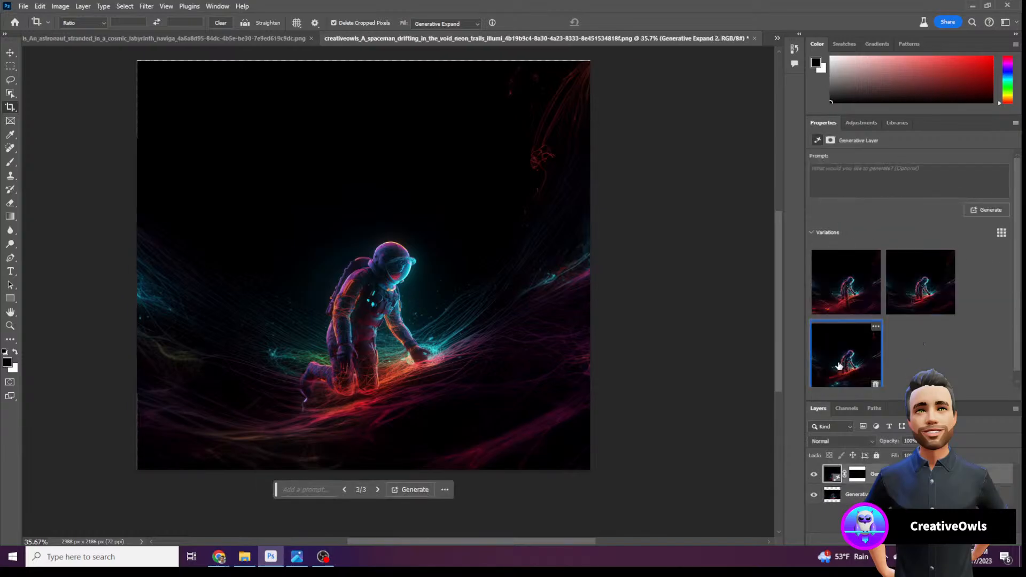
# Compare the first and third variations of the spaceman's vertical expansion and choose the second one
pyautogui.click(845, 299)
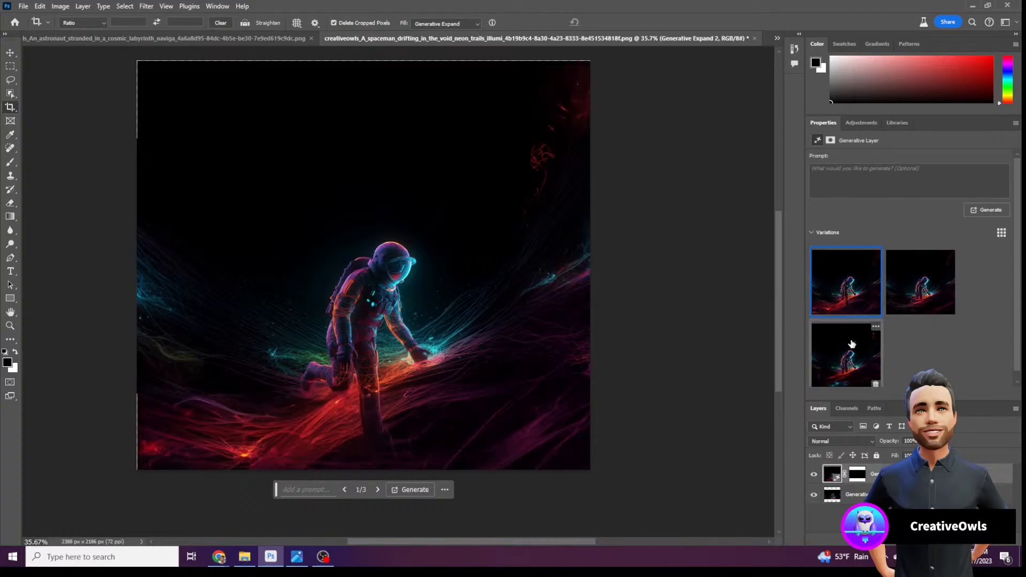
pyautogui.click(838, 358)
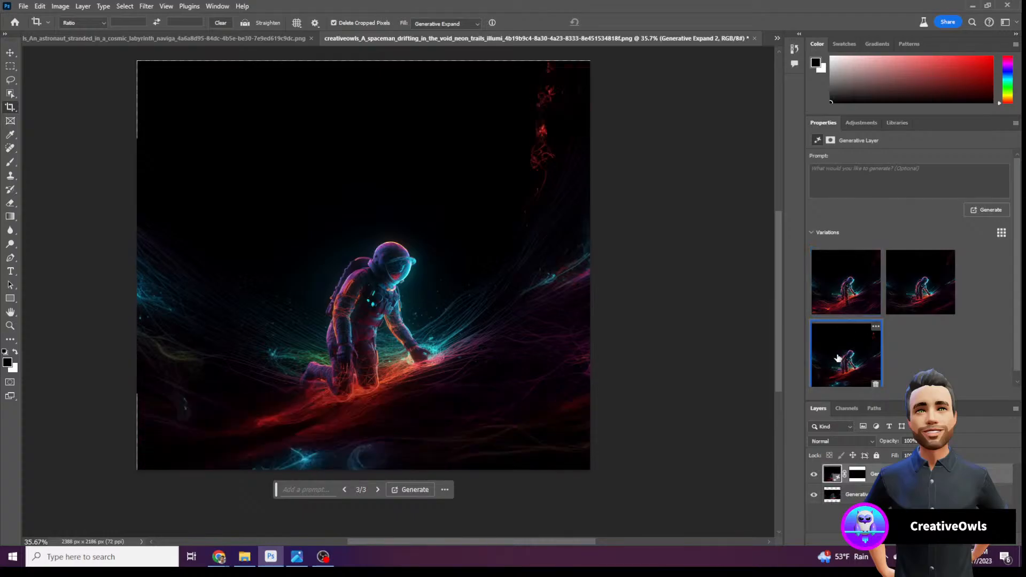
pyautogui.click(914, 307)
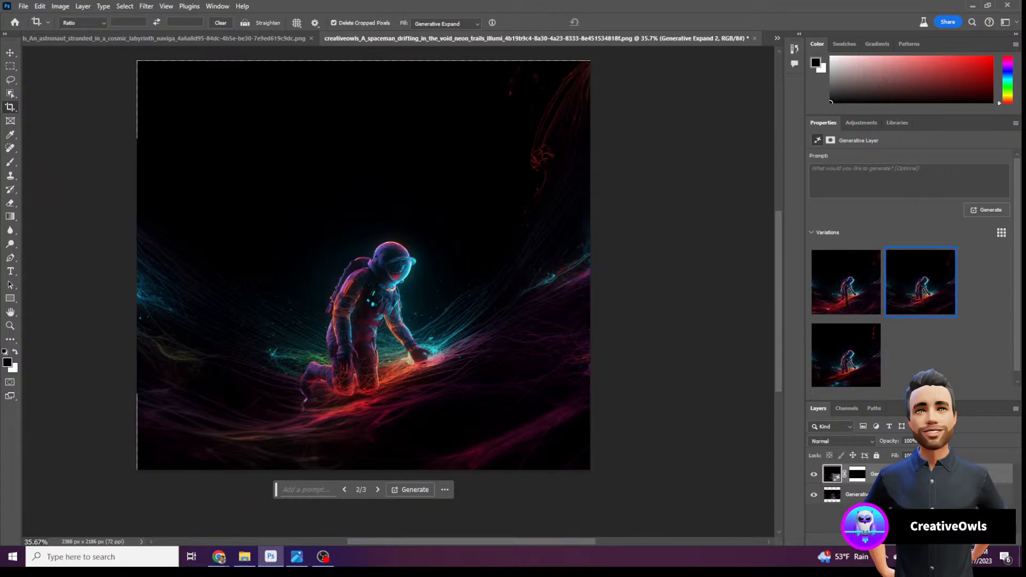
pyautogui.hotkey('alt', 'Tab')
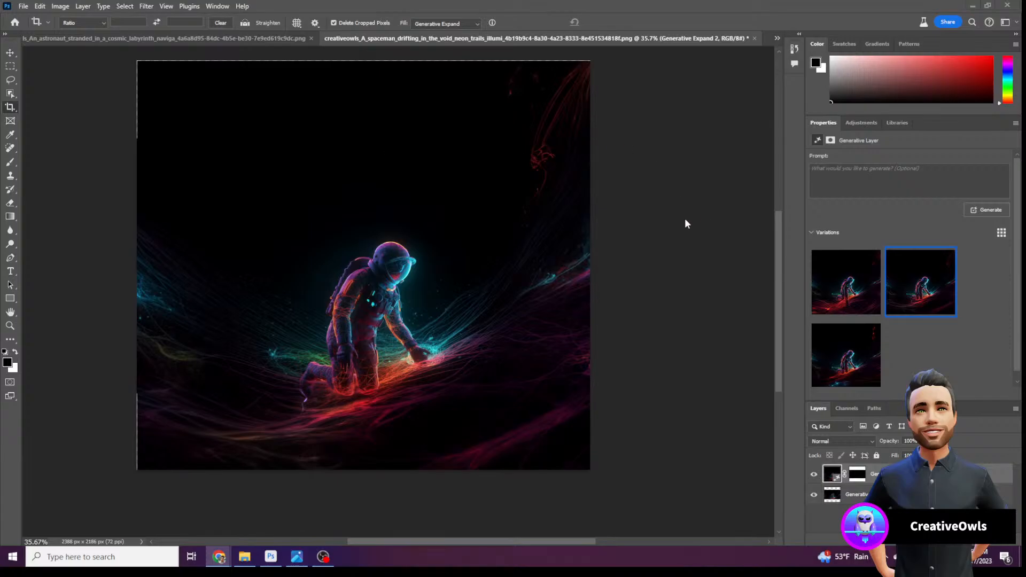
pyautogui.click(8, 82)
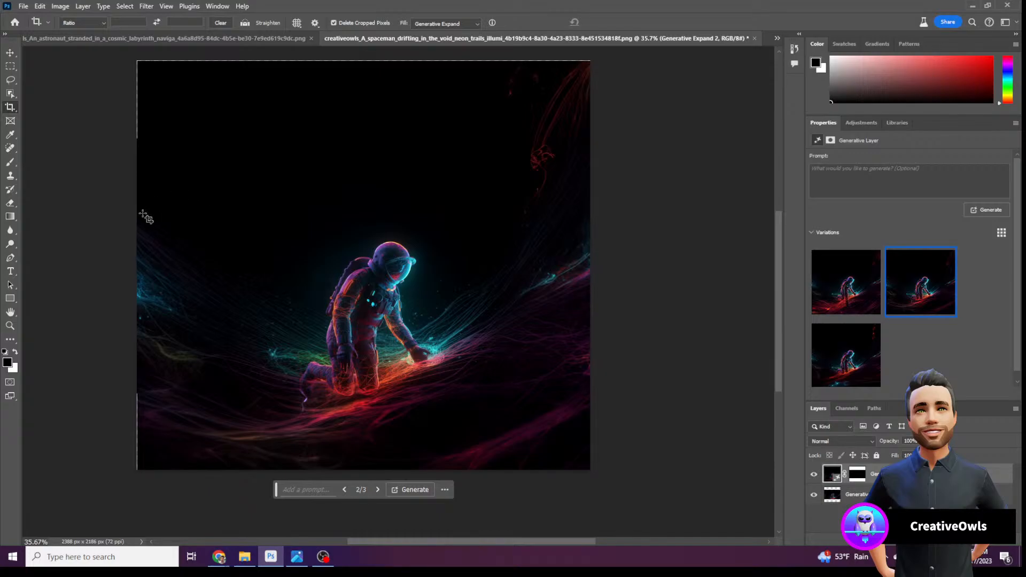
pyautogui.moveTo(142, 214); pyautogui.dragTo(617, 53)
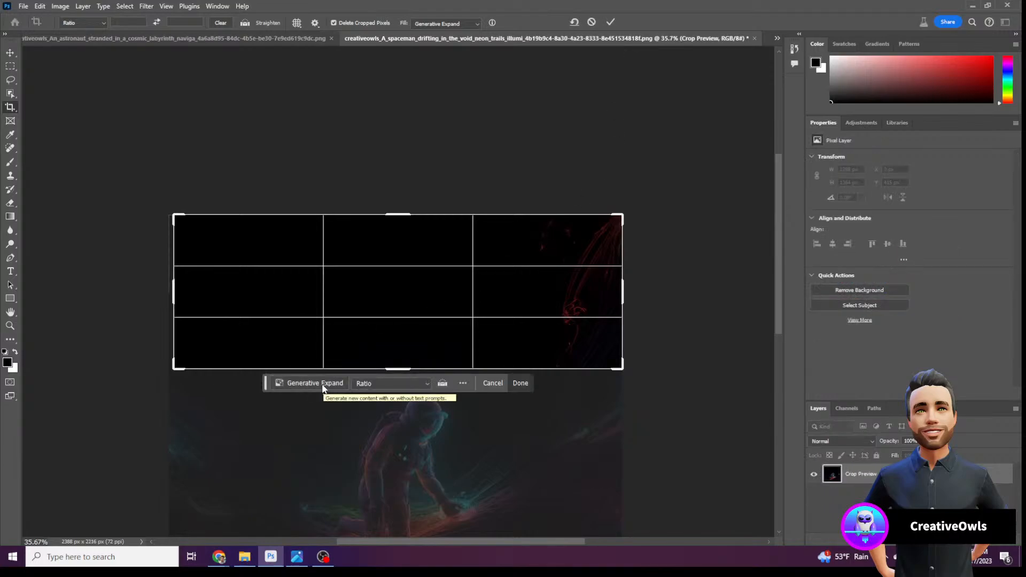
pyautogui.click(398, 163)
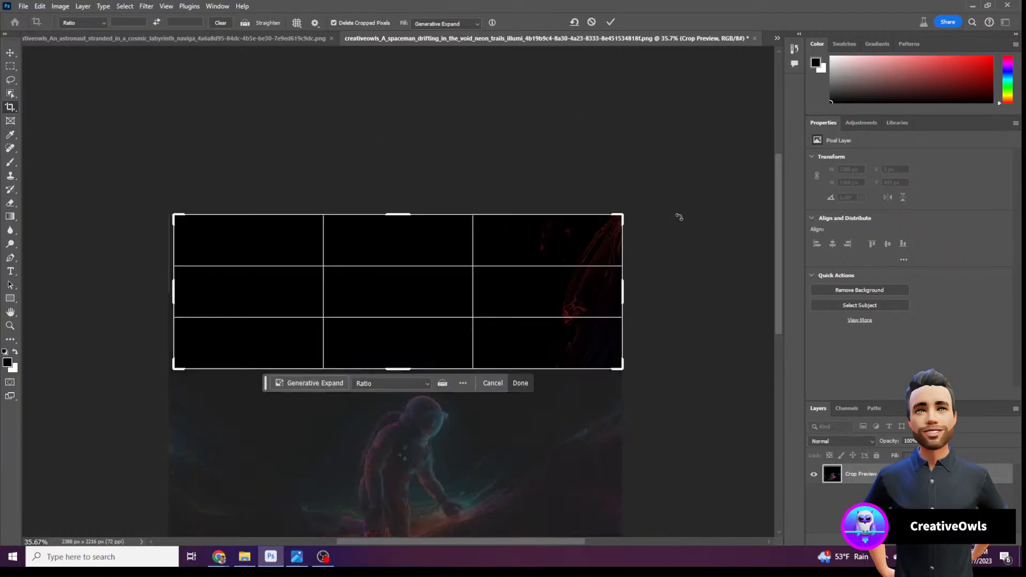
pyautogui.click(314, 382)
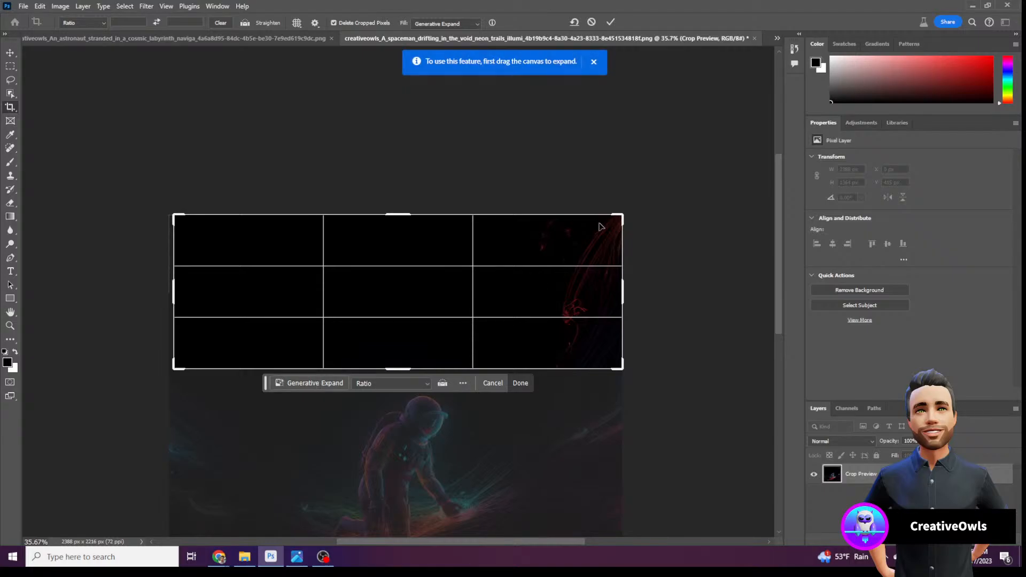
pyautogui.click(590, 22)
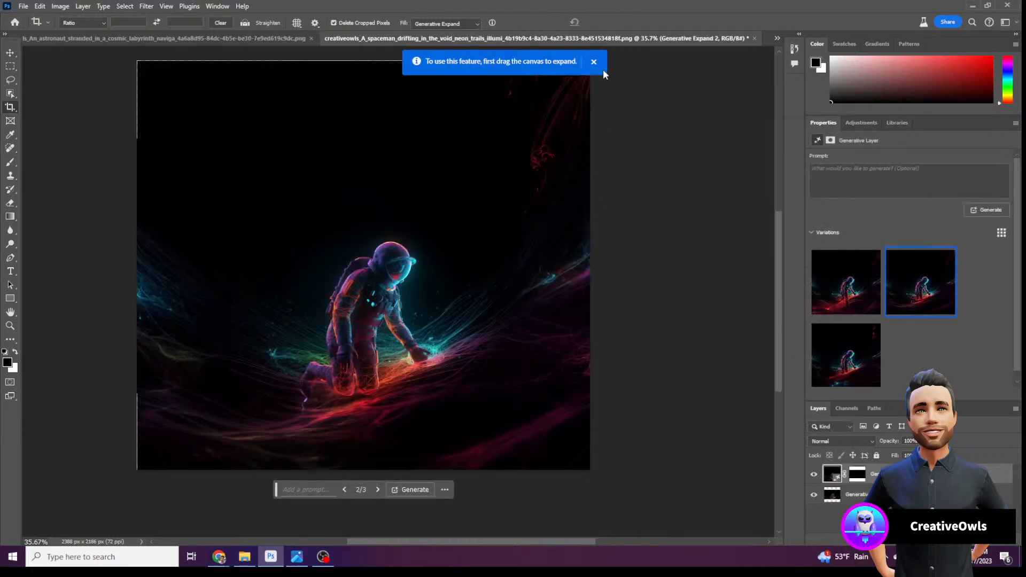
pyautogui.click(594, 62)
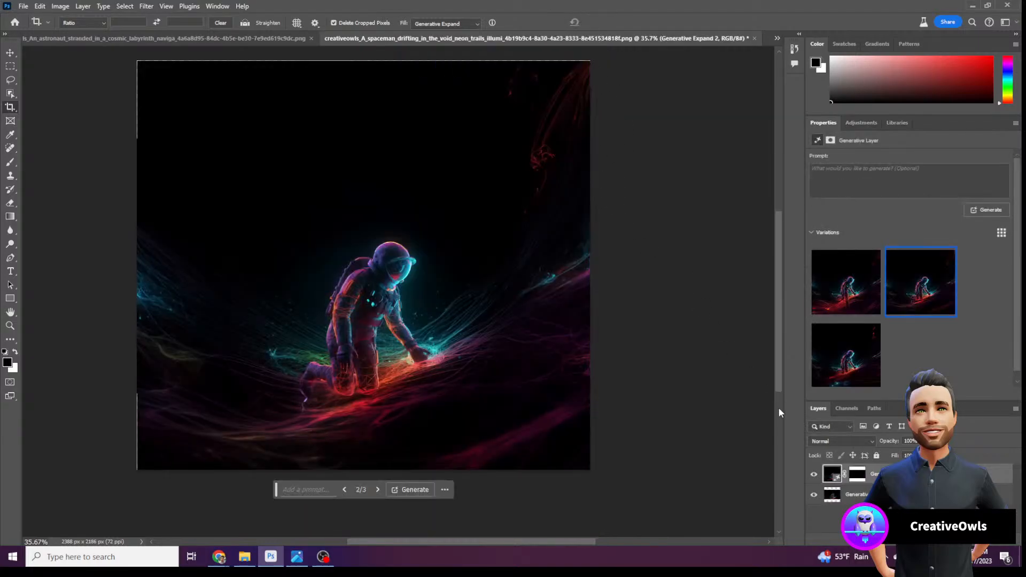
# Select the lower Generative Expand layer and marquee the full-width area above the spaceman's helmet, about 2388 x 842 px
pyautogui.click(908, 494)
pyautogui.click(908, 474)
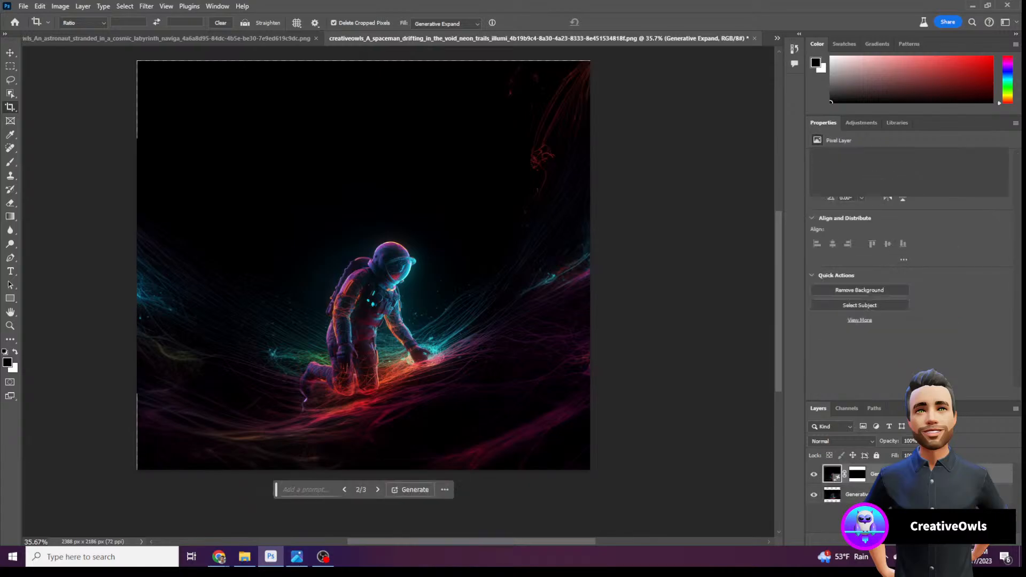
pyautogui.click(908, 494)
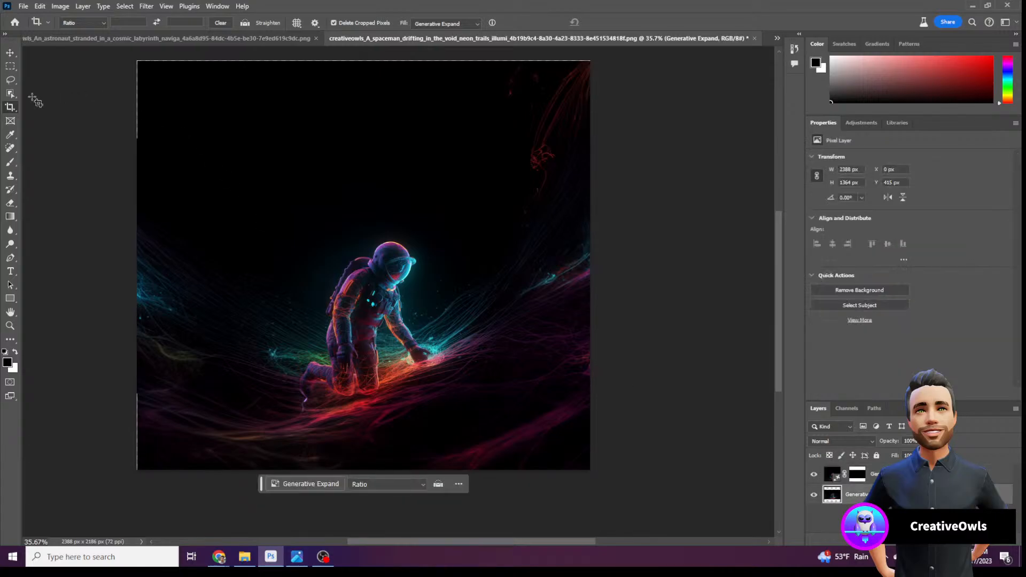
pyautogui.click(11, 65)
pyautogui.moveTo(119, 62); pyautogui.dragTo(613, 217)
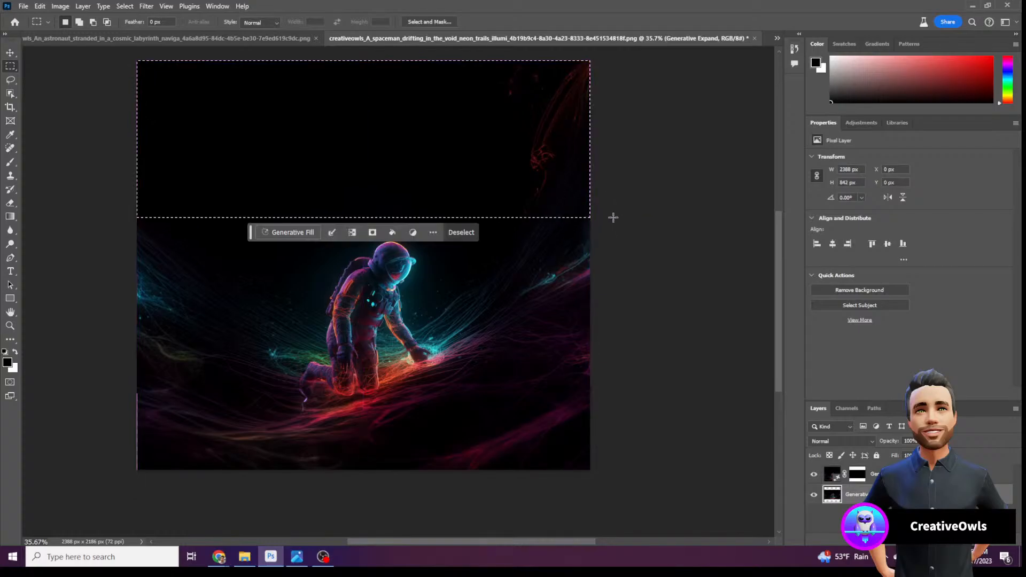
# Run Generative Fill on the selected upper area with the prompt "space galaxy with stars and a gaint spaceship"
pyautogui.click(279, 233)
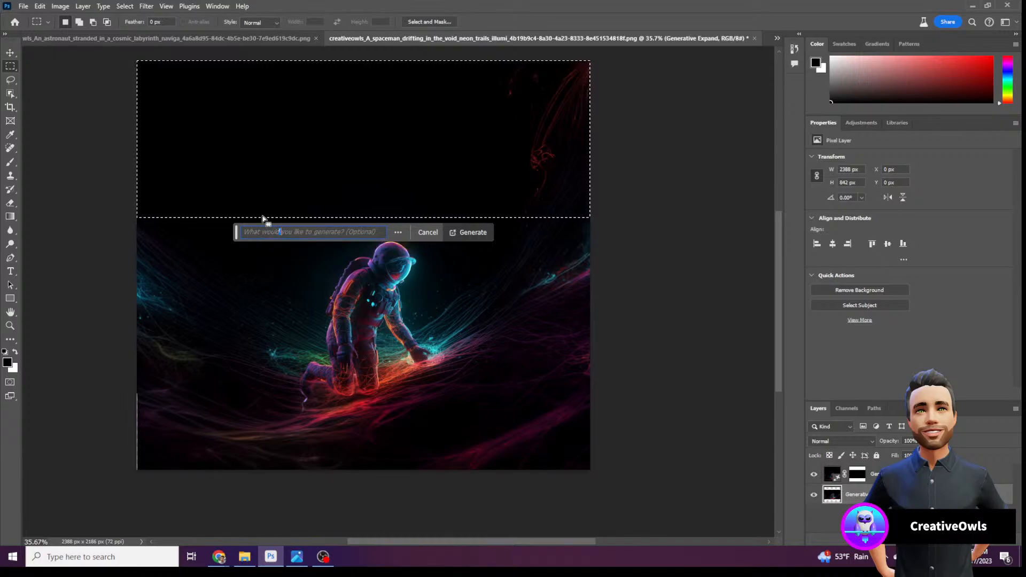
pyautogui.write('space')
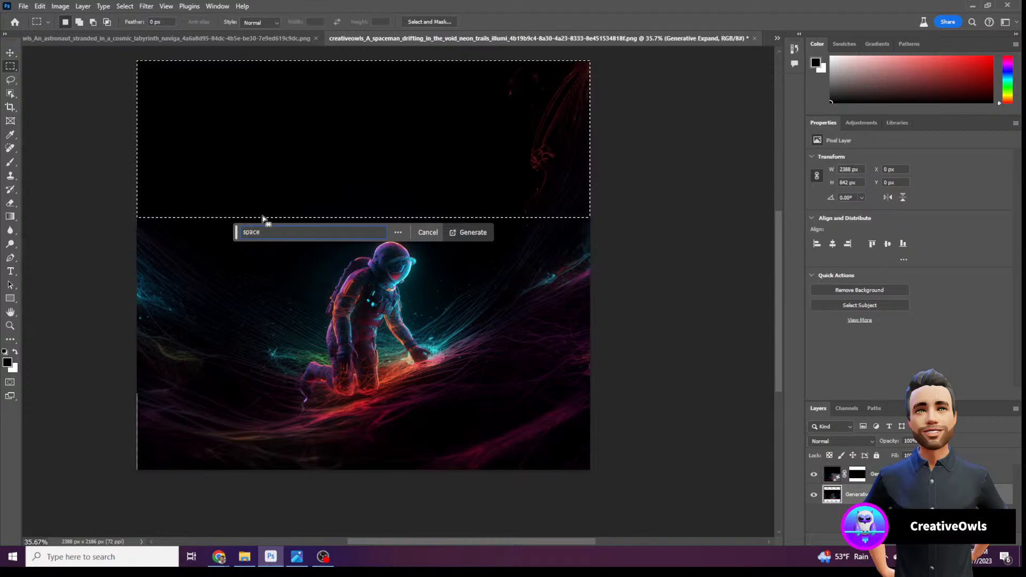
pyautogui.write(' ga')
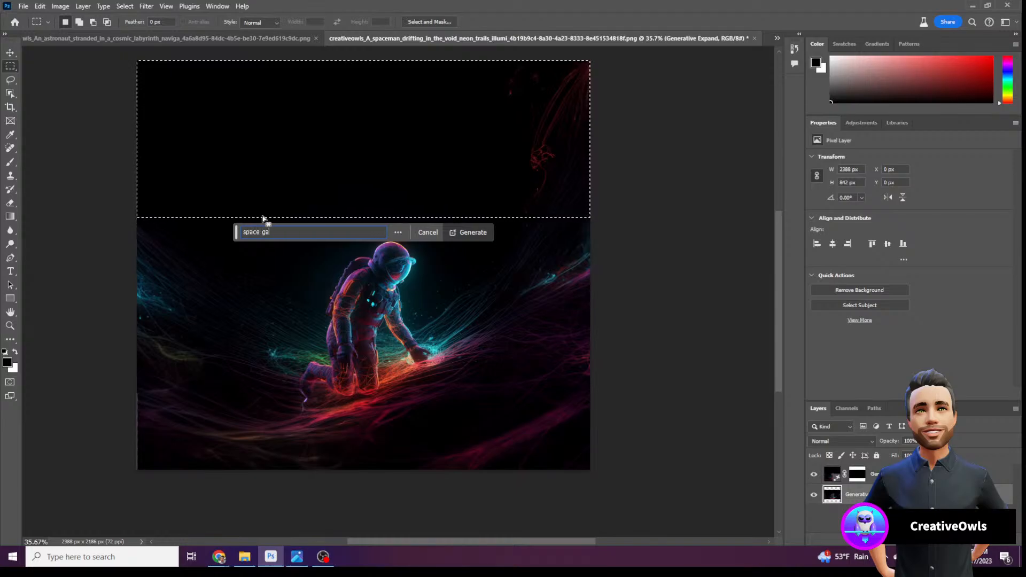
pyautogui.write('laxy wit')
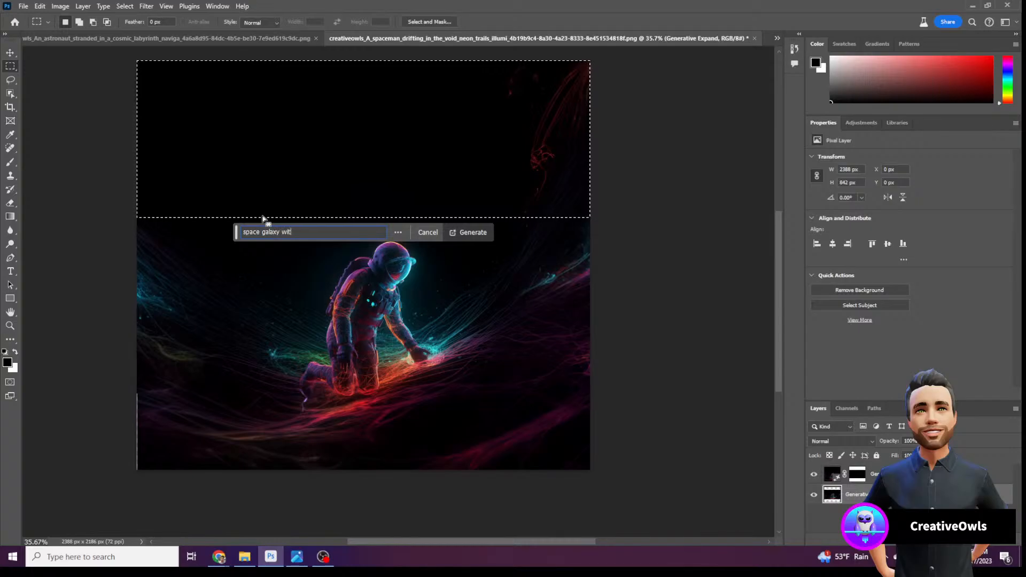
pyautogui.write('h star')
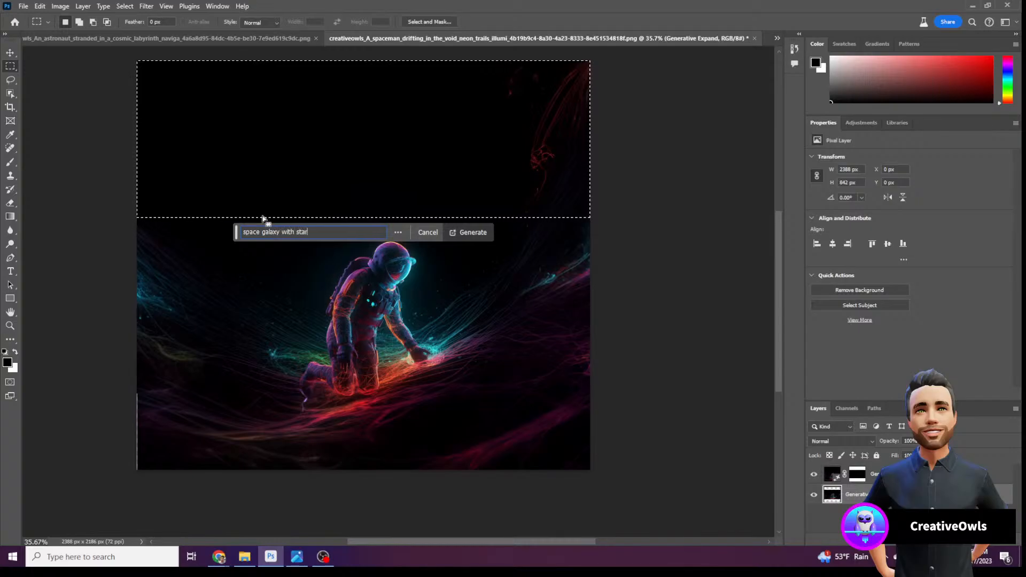
pyautogui.write('s and ')
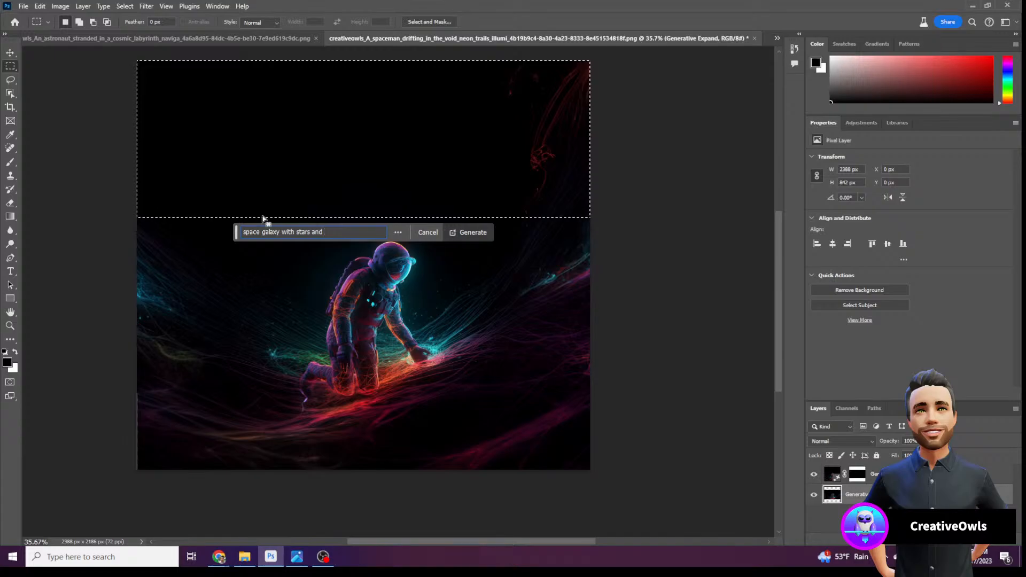
pyautogui.write('a ')
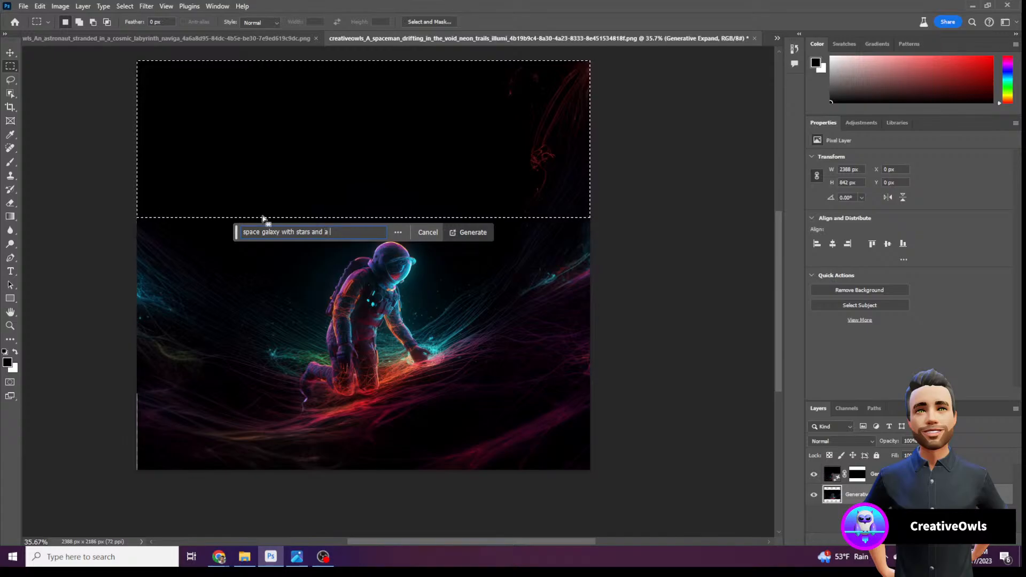
pyautogui.write('galint spaces')
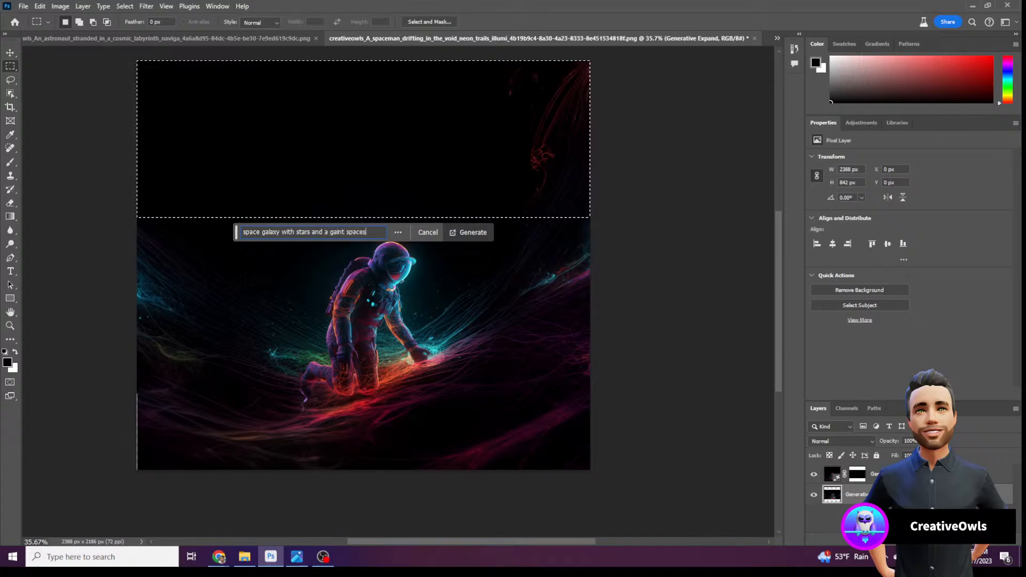
pyautogui.write('hip')
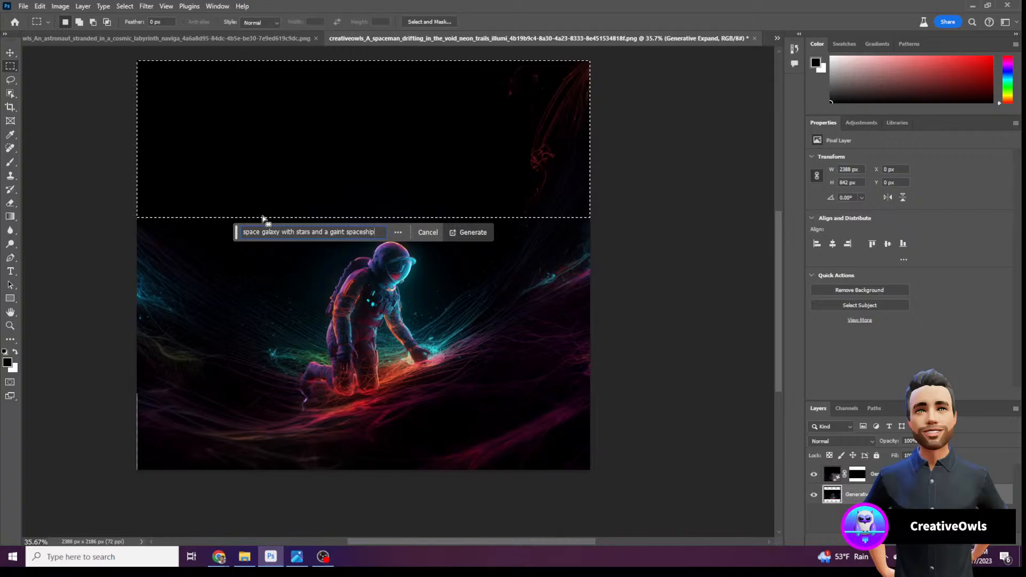
pyautogui.press('Return')
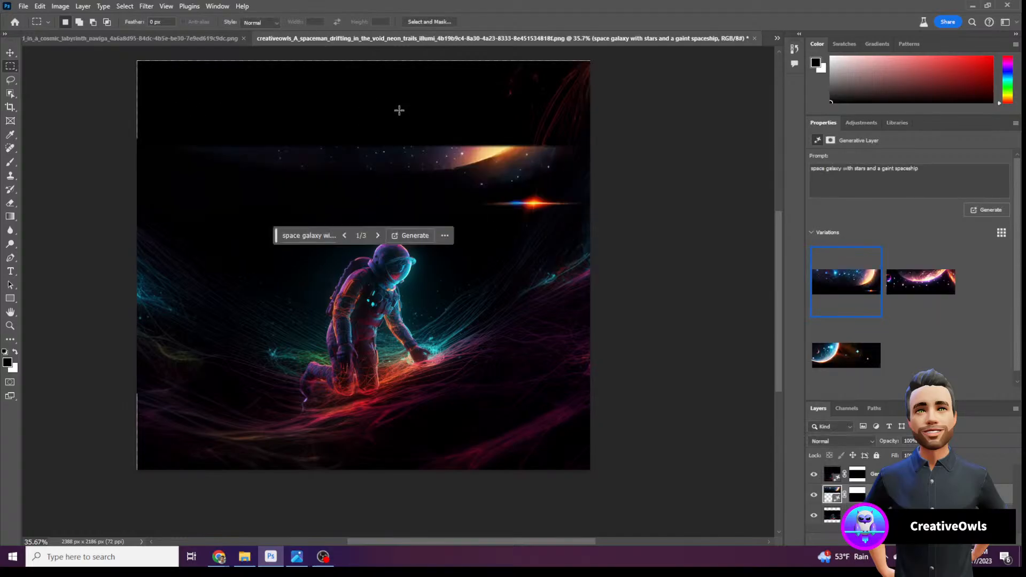
# Toggle the Generative Expand 2 layer's visibility to check the fill beneath it, and delete that layer
pyautogui.click(814, 474)
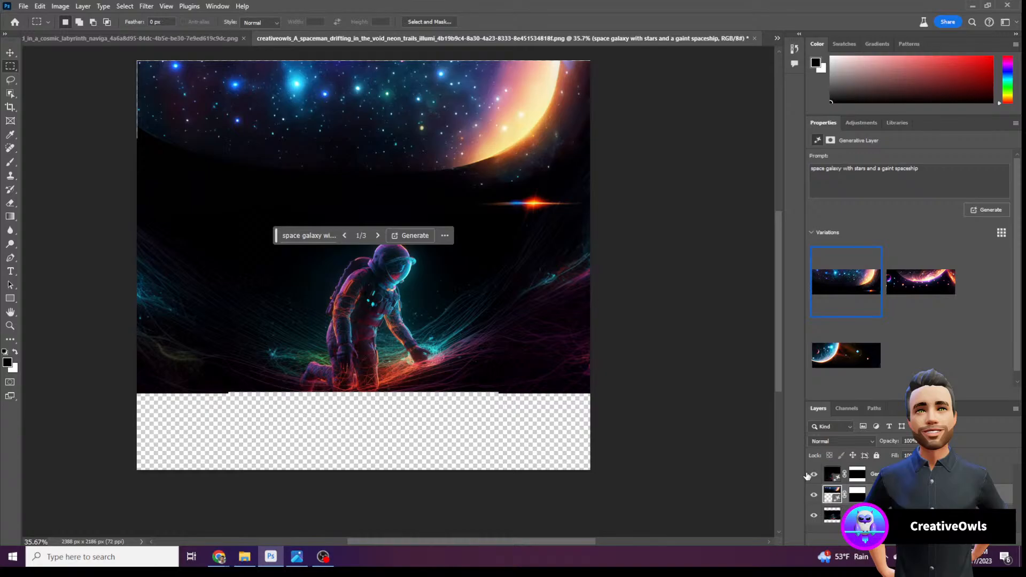
pyautogui.click(809, 475)
pyautogui.click(887, 474)
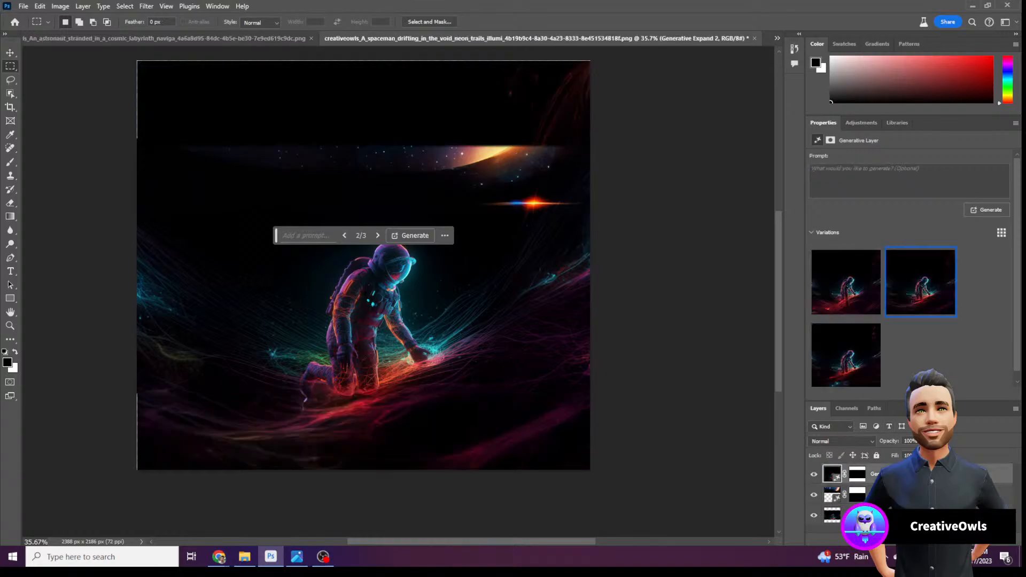
pyautogui.press('Delete')
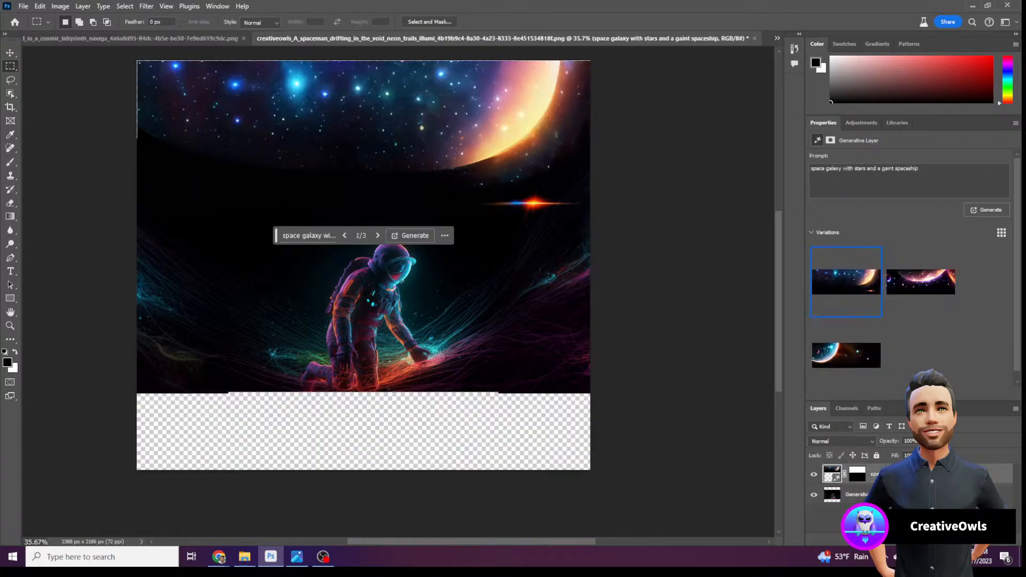
# Undo the last layer deletion and delete the "space galaxy with stars and a gaint spaceship" generative layer instead
pyautogui.hotkey('ctrl', 'z')
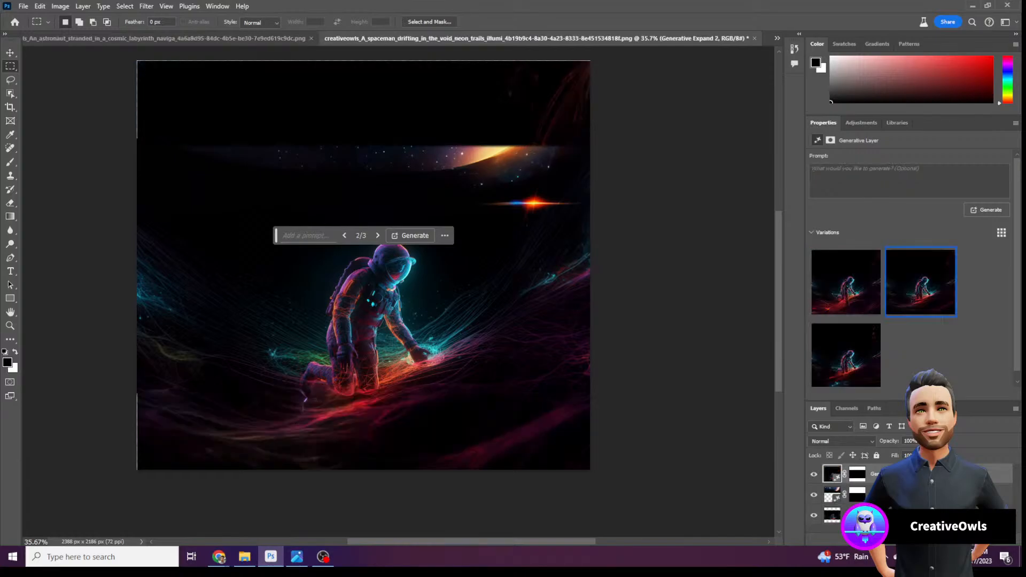
pyautogui.click(887, 495)
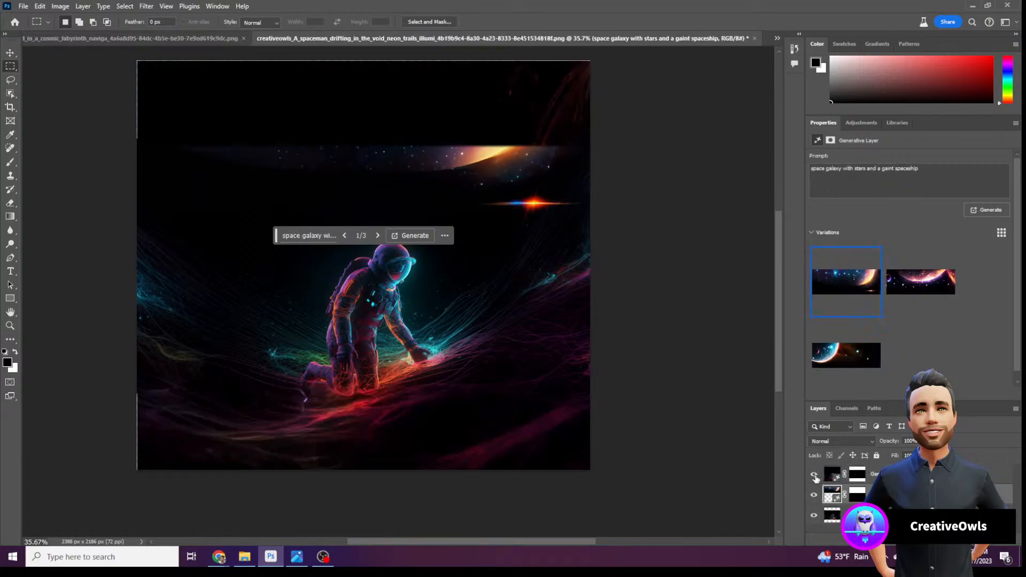
pyautogui.click(813, 496)
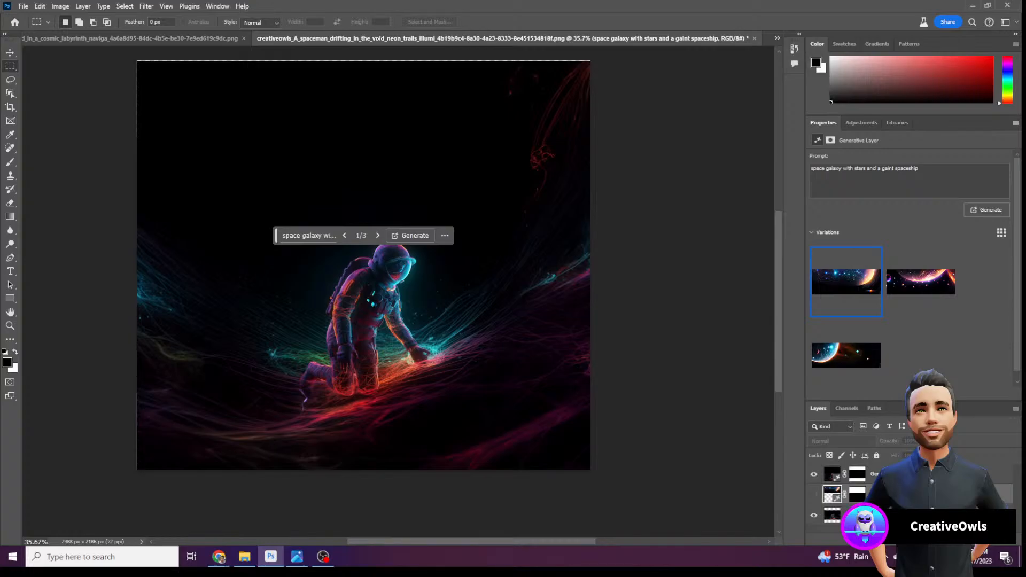
pyautogui.press('Delete')
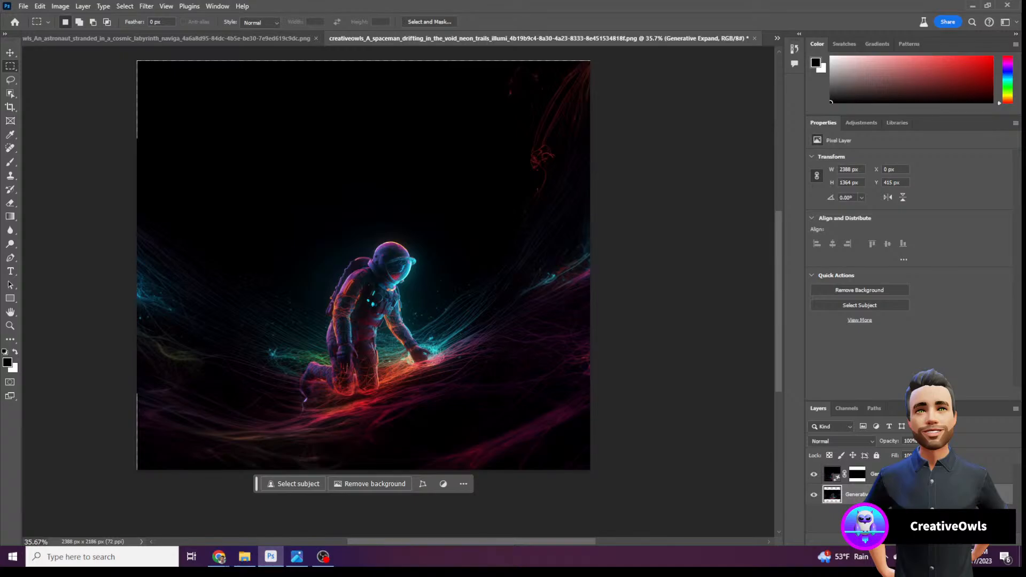
# Merge the two remaining Generative Expand layers into a single layer
pyautogui.keyDown('shift'); pyautogui.click(951, 474); pyautogui.keyUp('shift')
pyautogui.rightClick(951, 472)
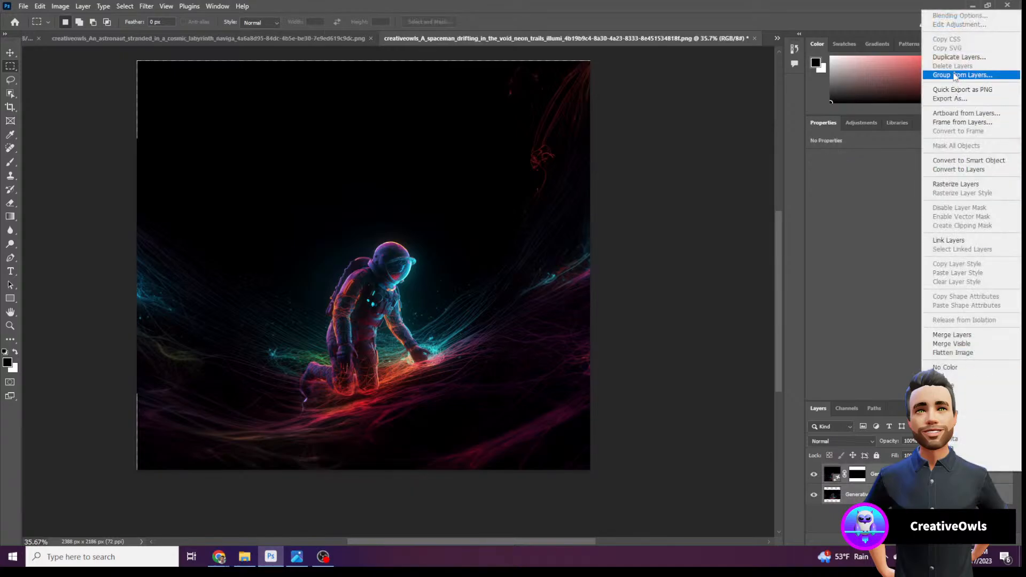
pyautogui.click(951, 336)
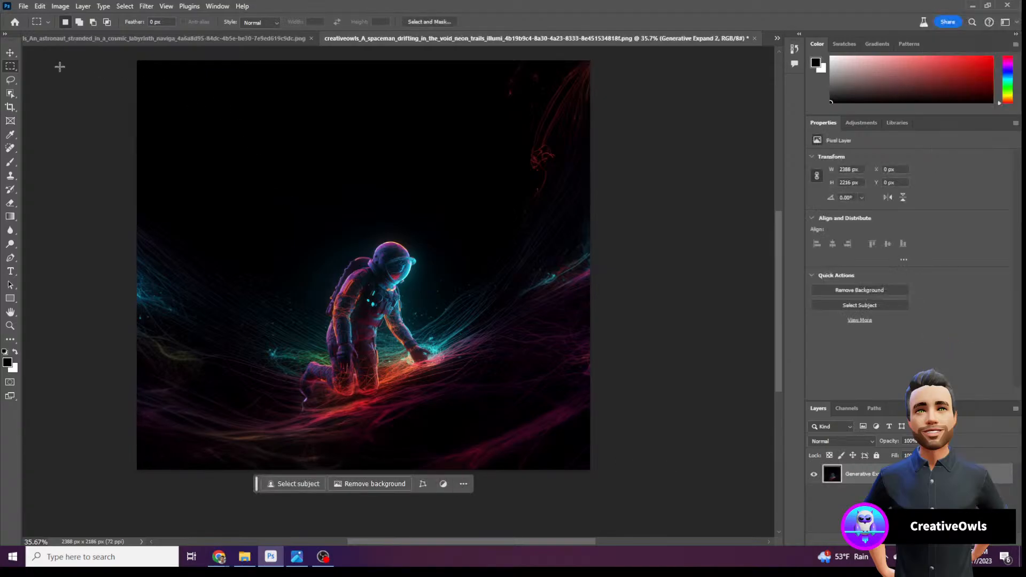
# Select the full-width dark area above the astronaut and run Generative Fill with the prompt "galaxy with spaceship"
pyautogui.moveTo(83, 49); pyautogui.dragTo(627, 214)
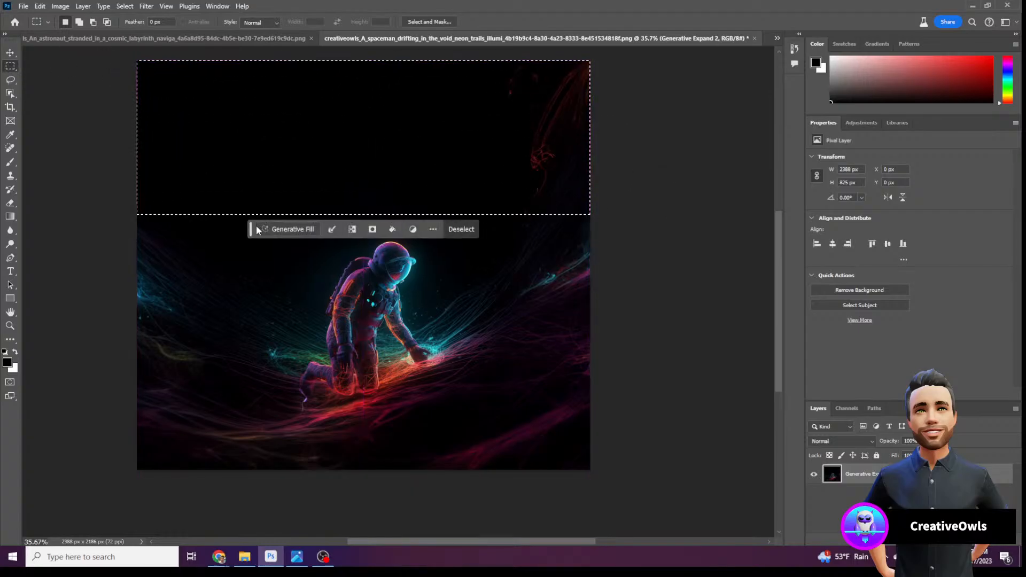
pyautogui.click(279, 229)
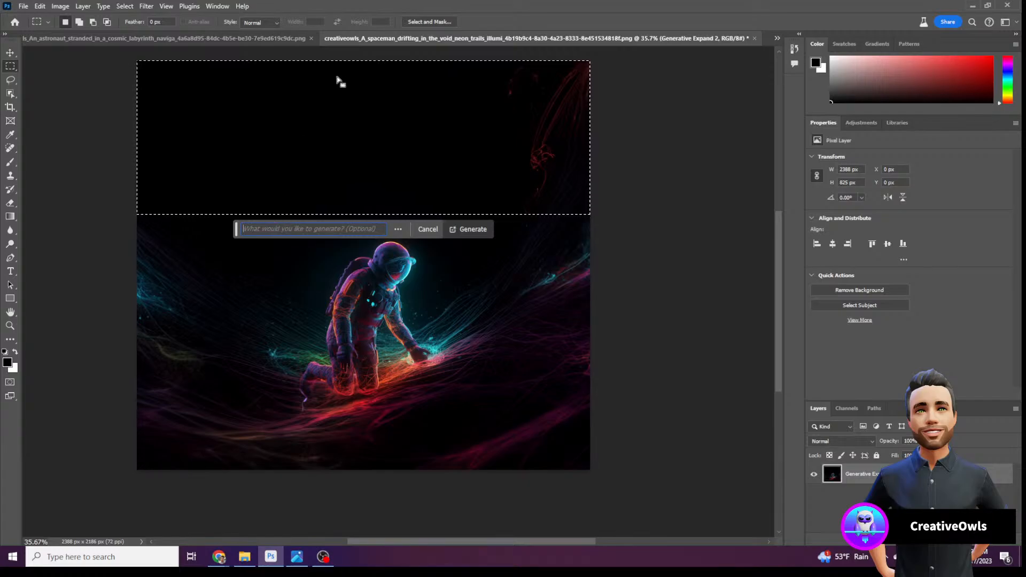
pyautogui.write('s')
pyautogui.press('BackSpace')
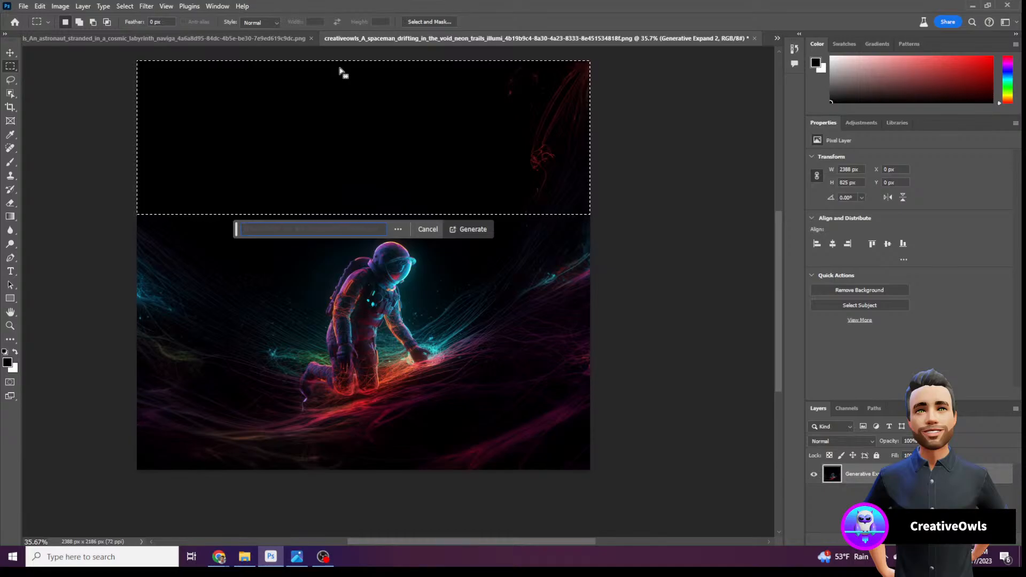
pyautogui.write('space')
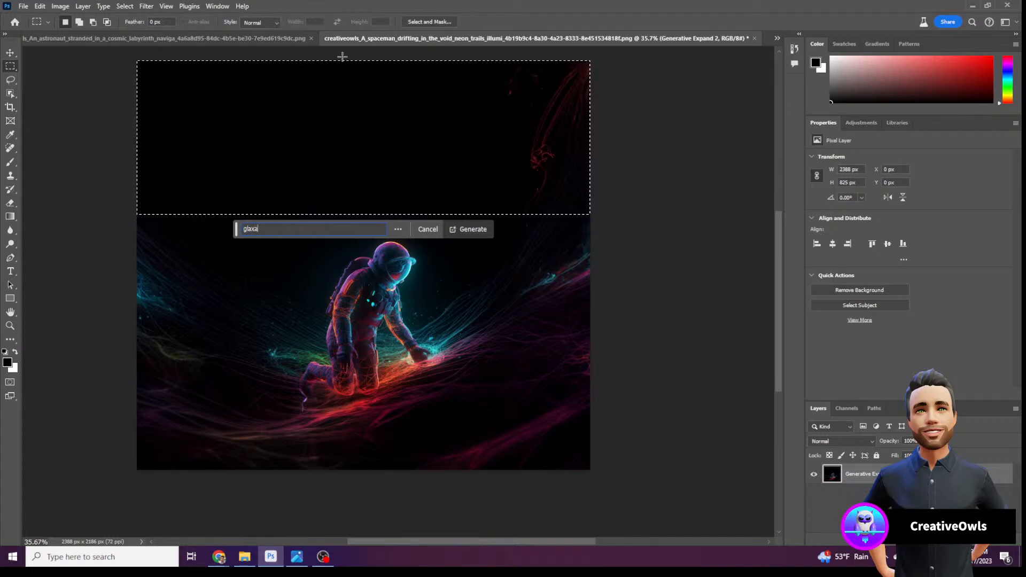
pyautogui.press('BackSpace')
pyautogui.press('BackSpace')
pyautogui.press('BackSpace')
pyautogui.press('BackSpace')
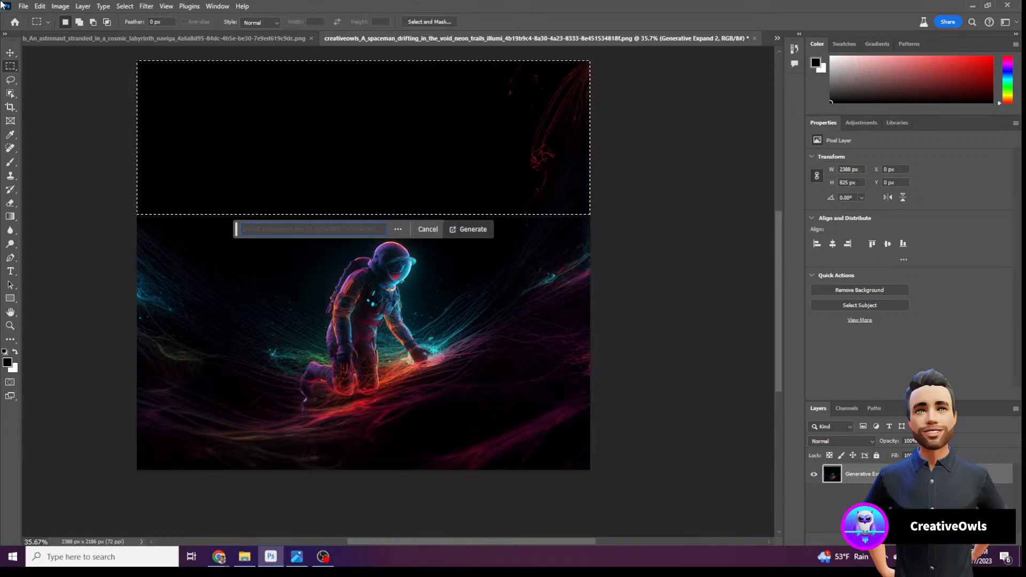
pyautogui.hotkey('alt', 'Tab')
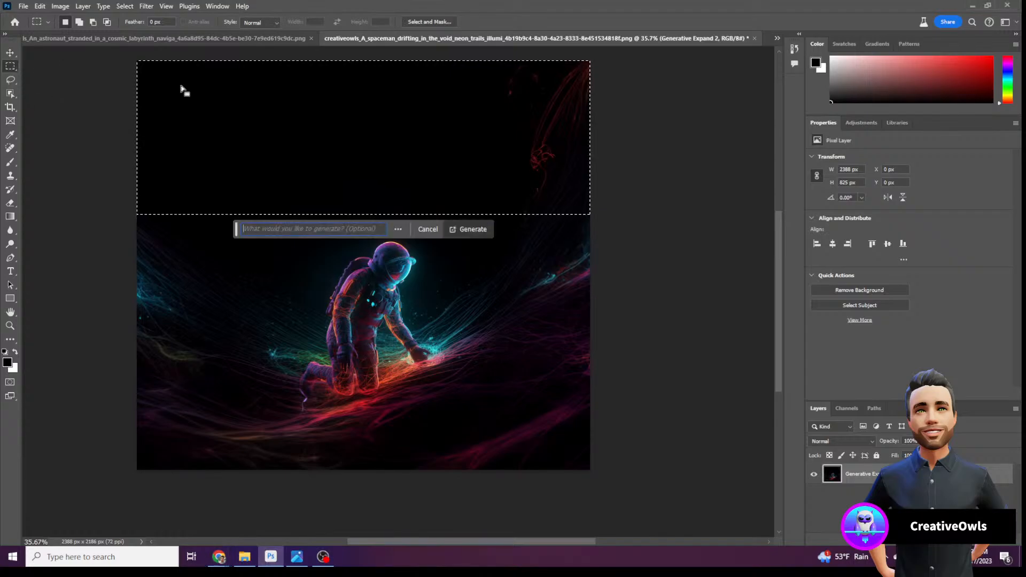
pyautogui.write('galaxy with spaceship')
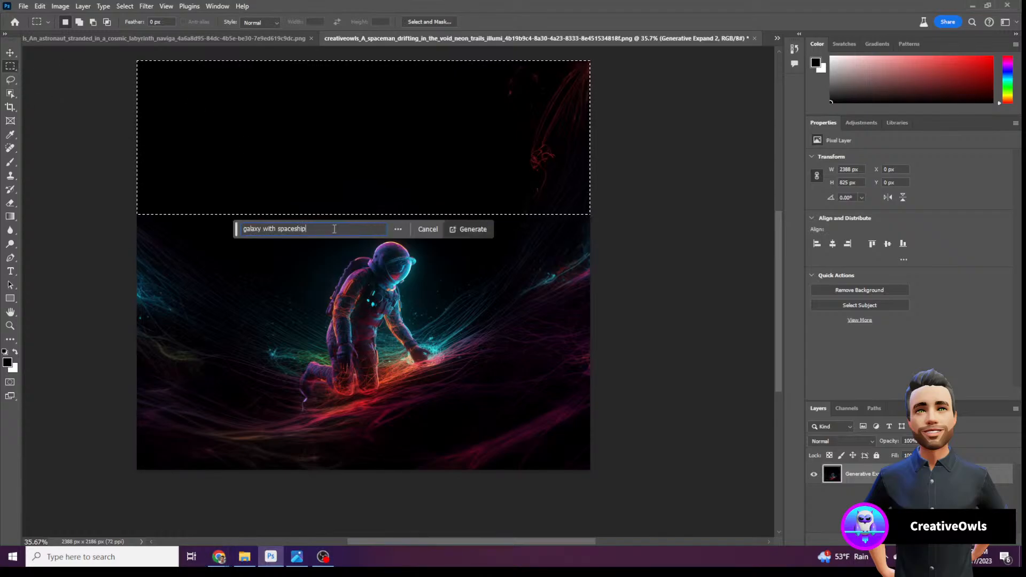
pyautogui.click(478, 229)
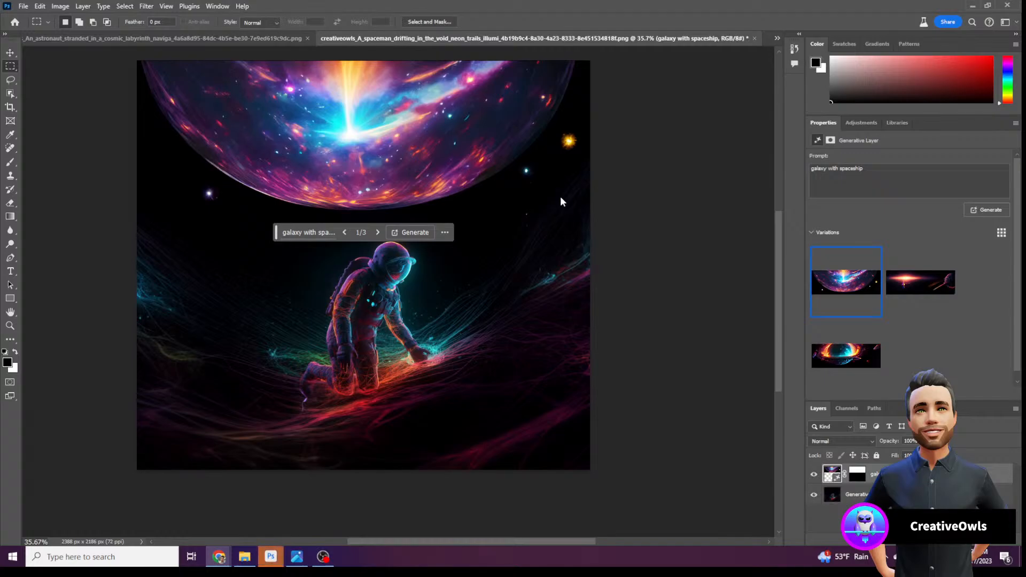
# Compare the galaxy fill variations and choose the one with the blue planet surrounded by glowing orange rings
pyautogui.scroll(1, 560, 202)
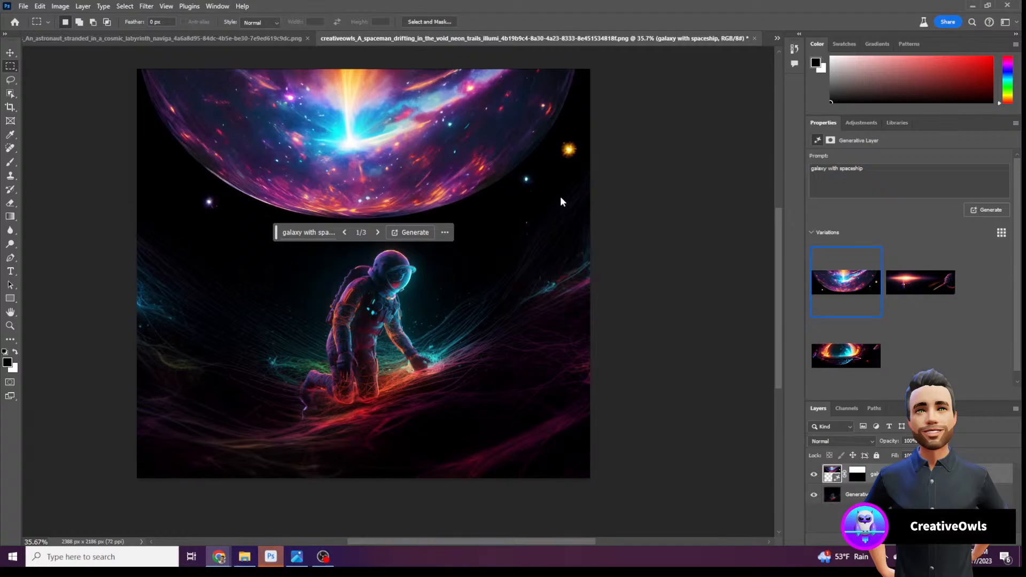
pyautogui.scroll(1, 604, 216)
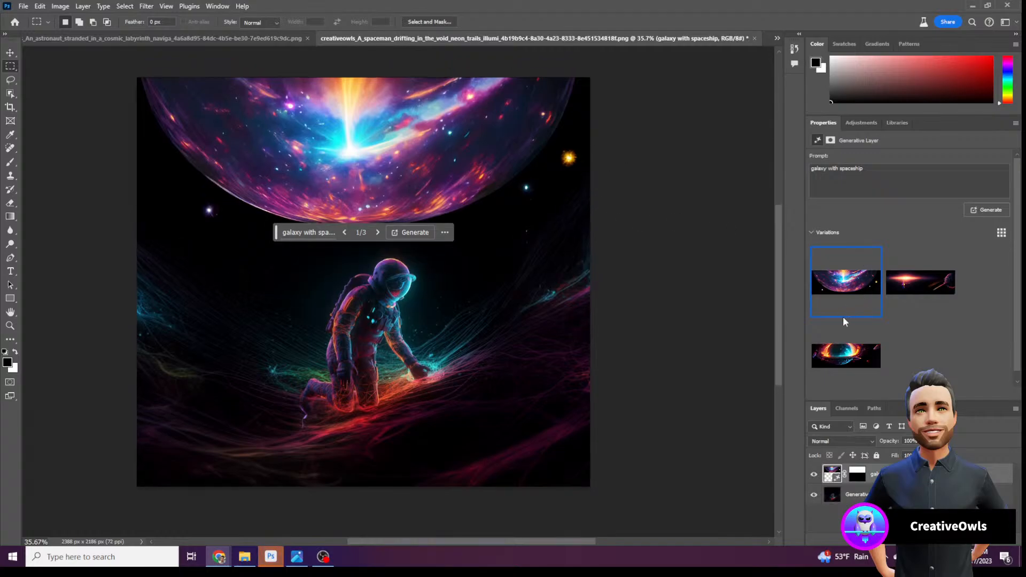
pyautogui.click(855, 354)
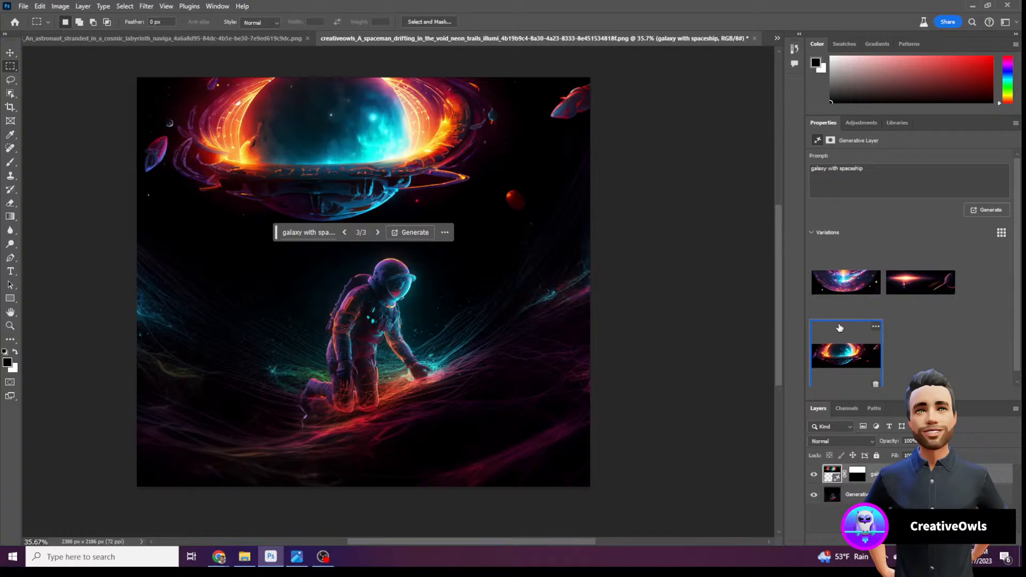
pyautogui.click(934, 293)
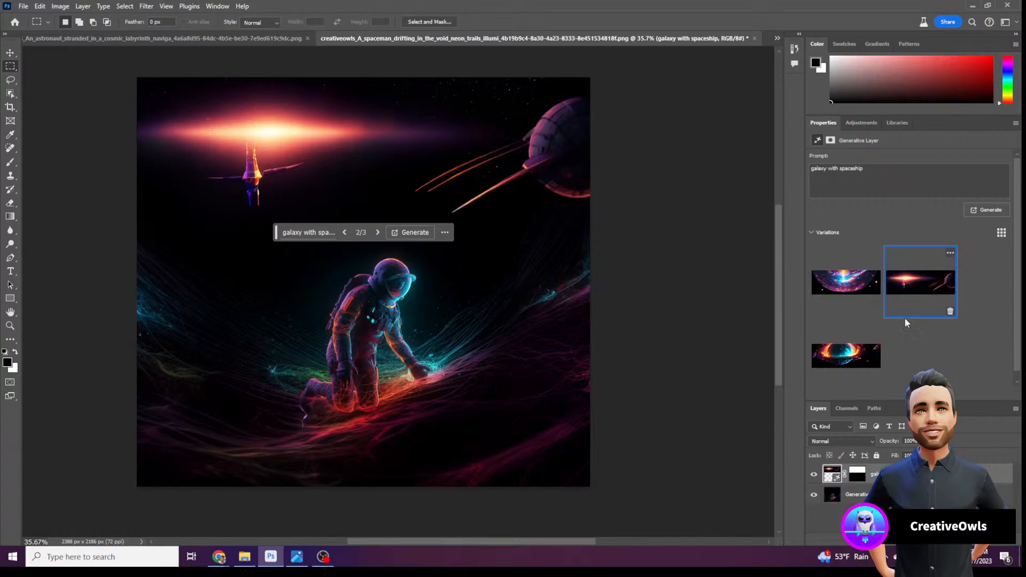
pyautogui.click(852, 356)
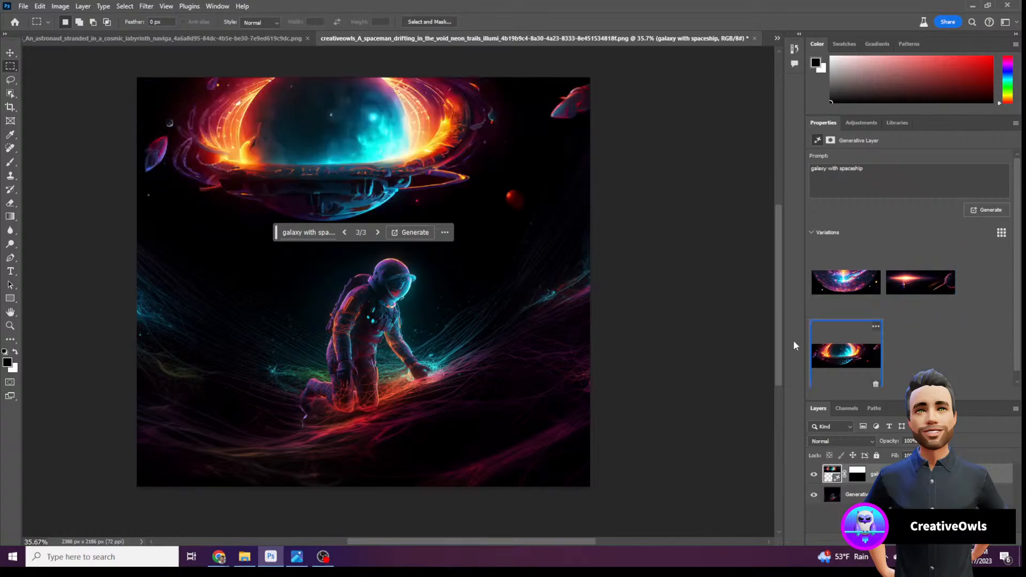
# Generate more variations of the galaxy fill and choose the dark spaceship in front of the pink and blue planet
pyautogui.click(410, 233)
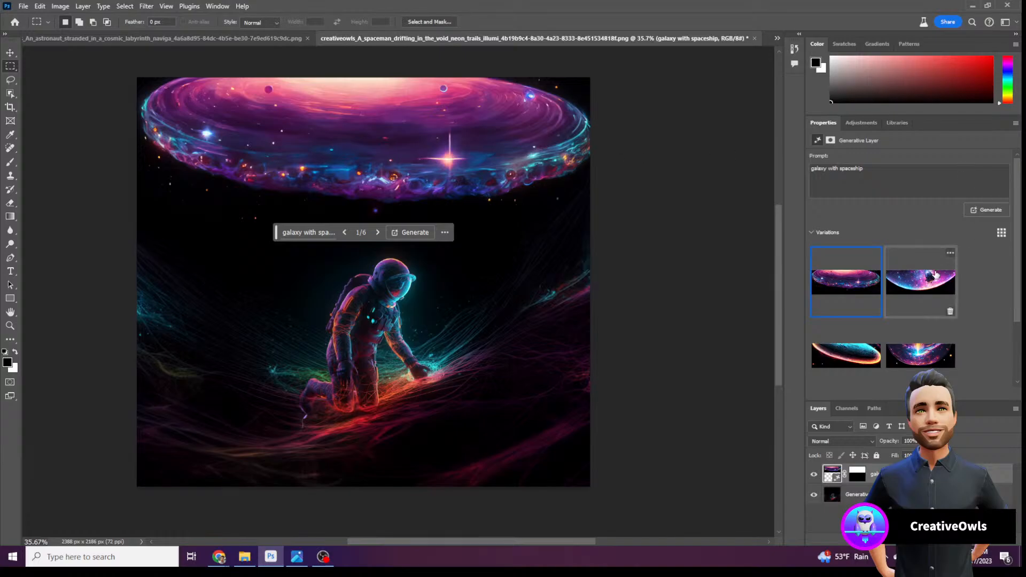
pyautogui.click(934, 275)
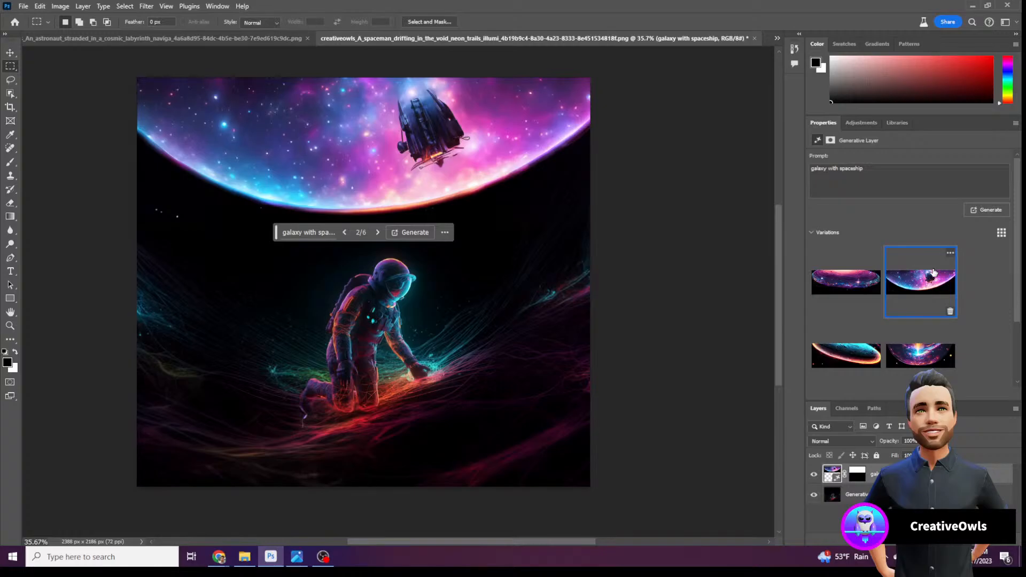
pyautogui.click(842, 350)
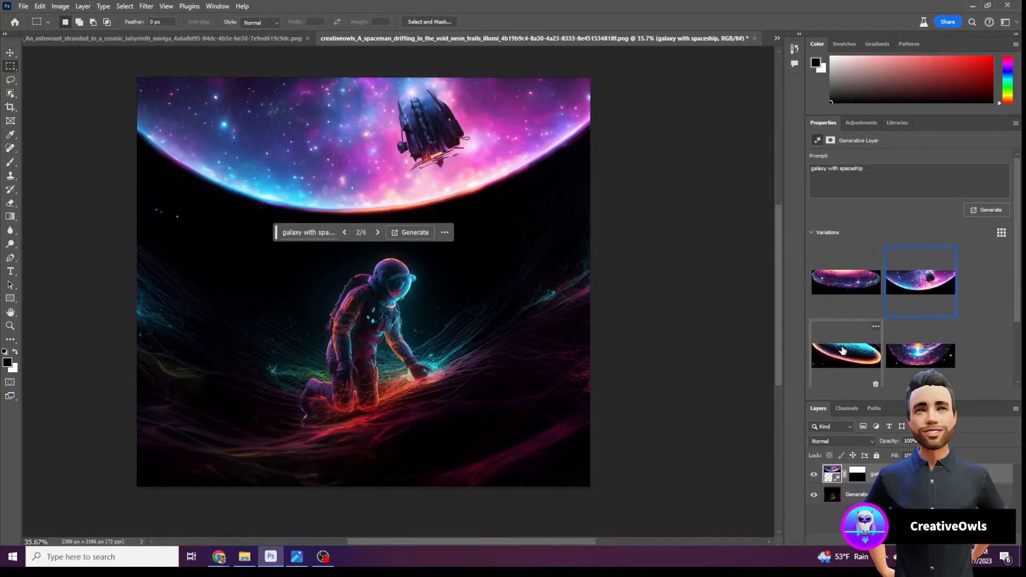
pyautogui.click(919, 348)
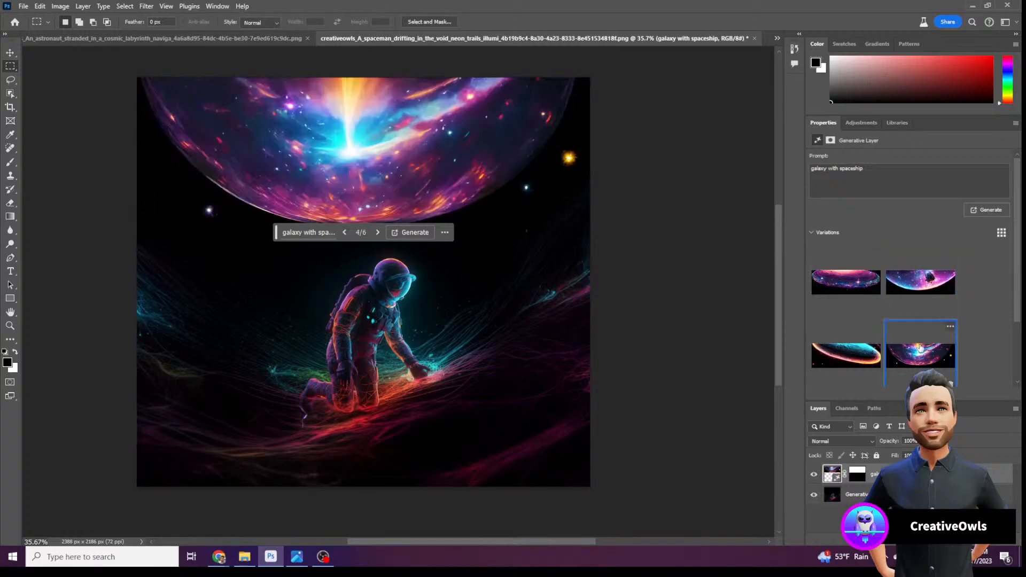
pyautogui.click(930, 300)
pyautogui.scroll(-3, 909, 320)
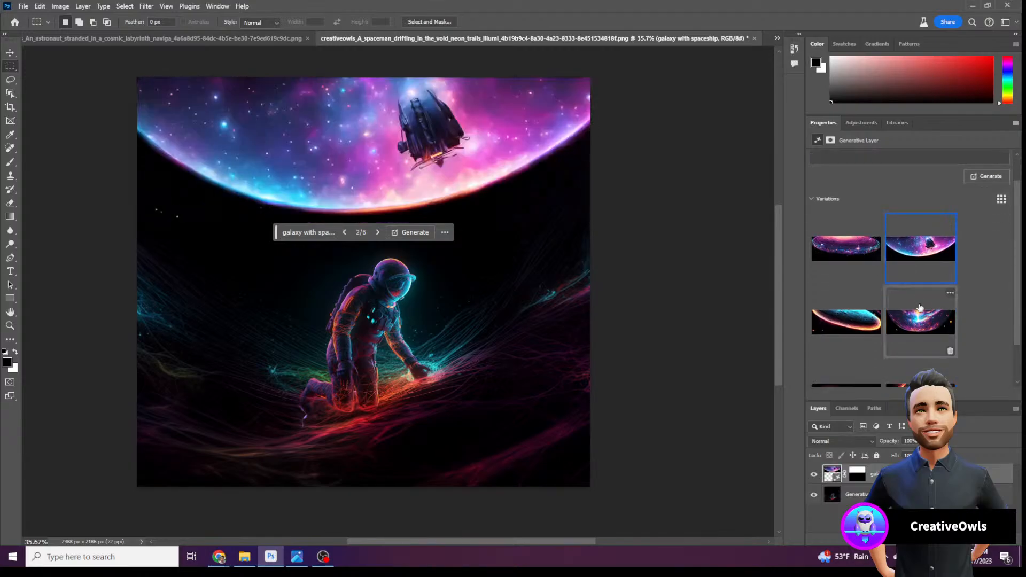
pyautogui.click(853, 342)
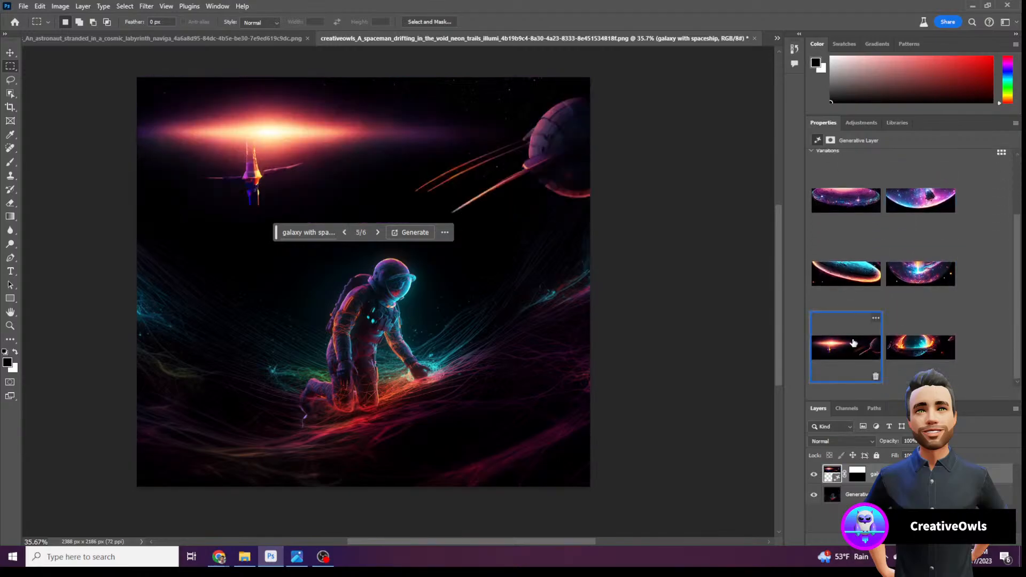
pyautogui.scroll(2, 850, 343)
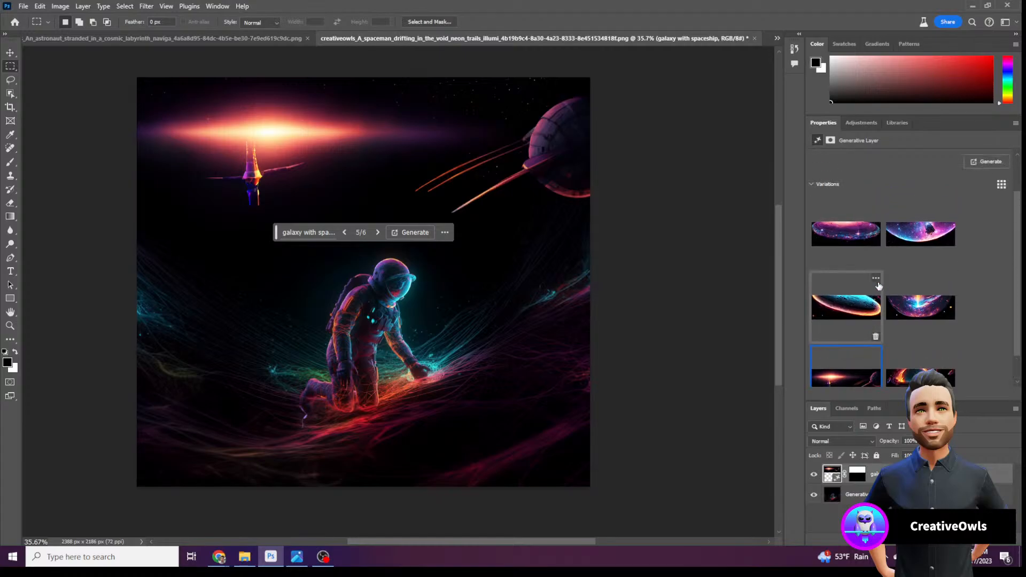
pyautogui.click(931, 233)
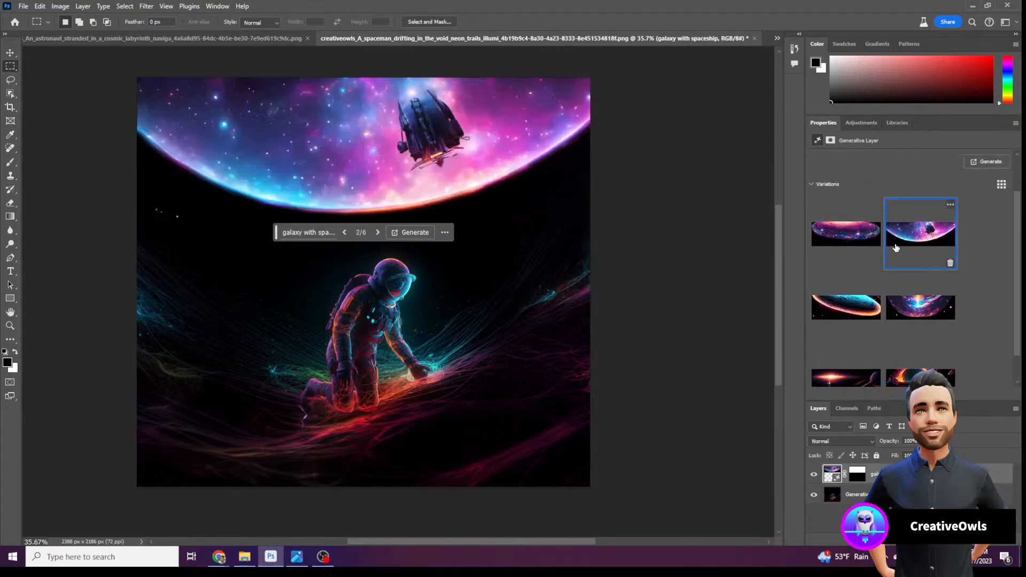
# Generate another set of galaxy variations, compare them with the earlier spaceship version, and undo the whole galaxy fill
pyautogui.click(401, 231)
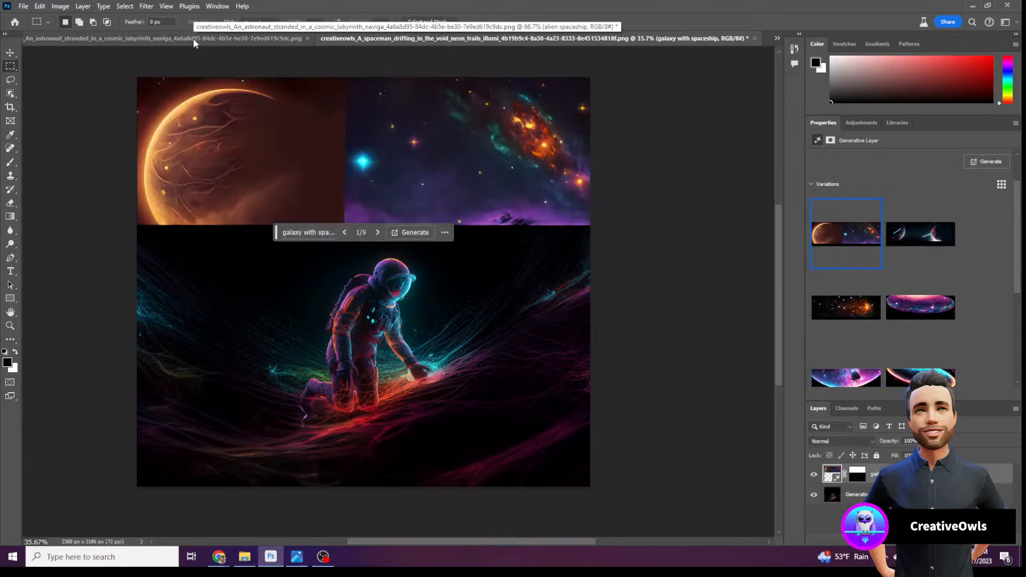
pyautogui.click(193, 37)
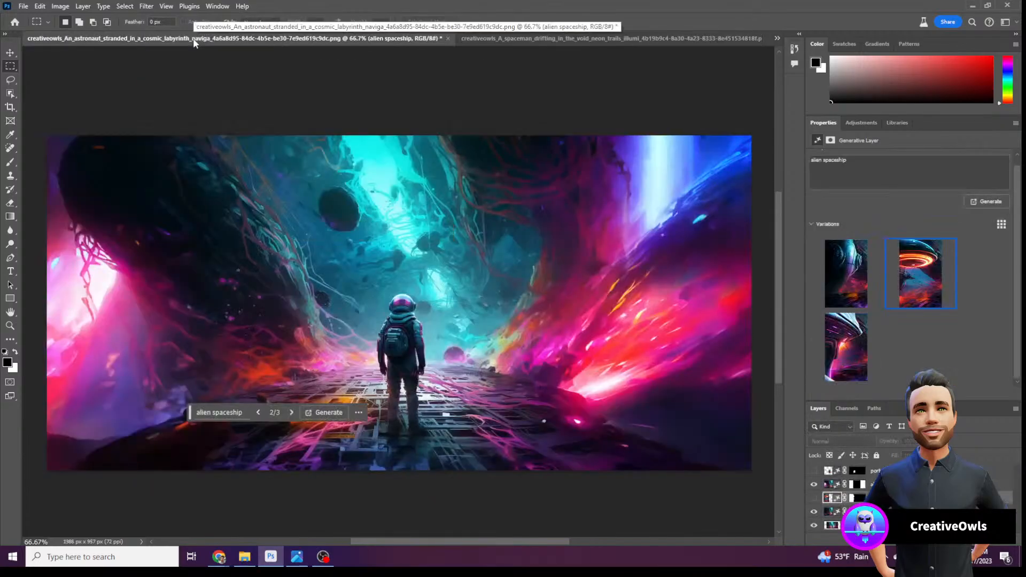
pyautogui.click(528, 42)
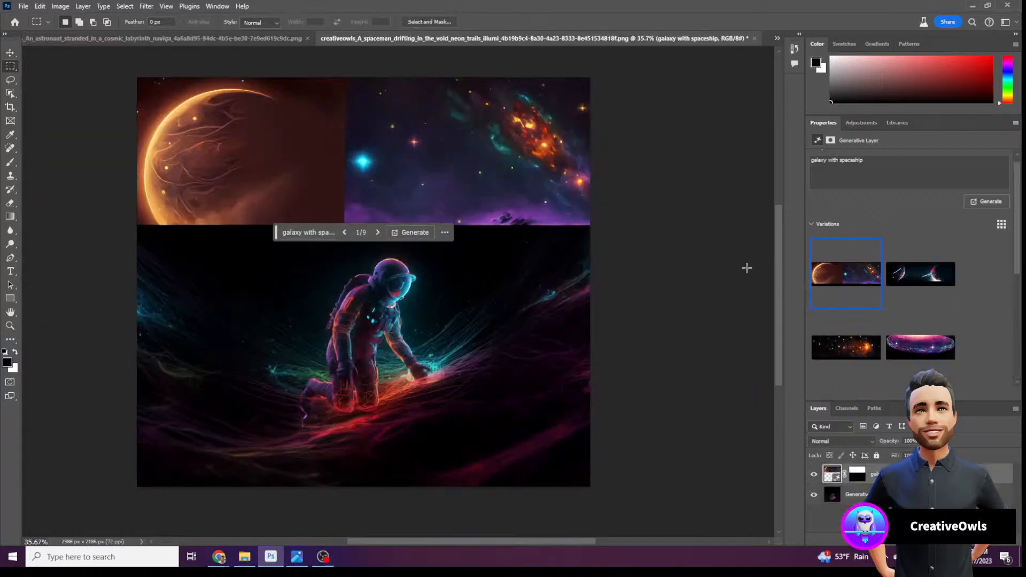
pyautogui.click(928, 272)
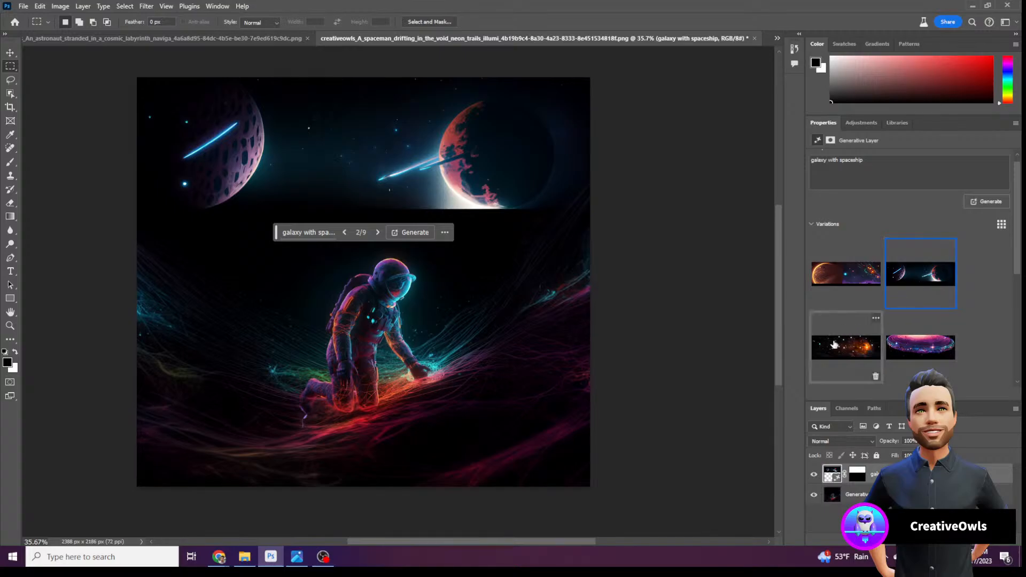
pyautogui.click(835, 345)
pyautogui.click(917, 354)
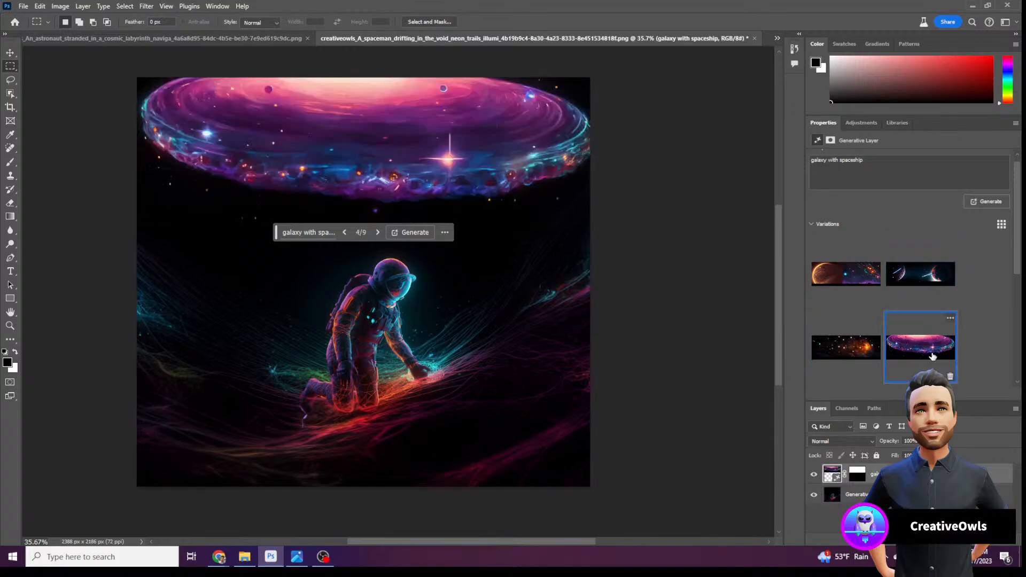
pyautogui.scroll(-3, 889, 310)
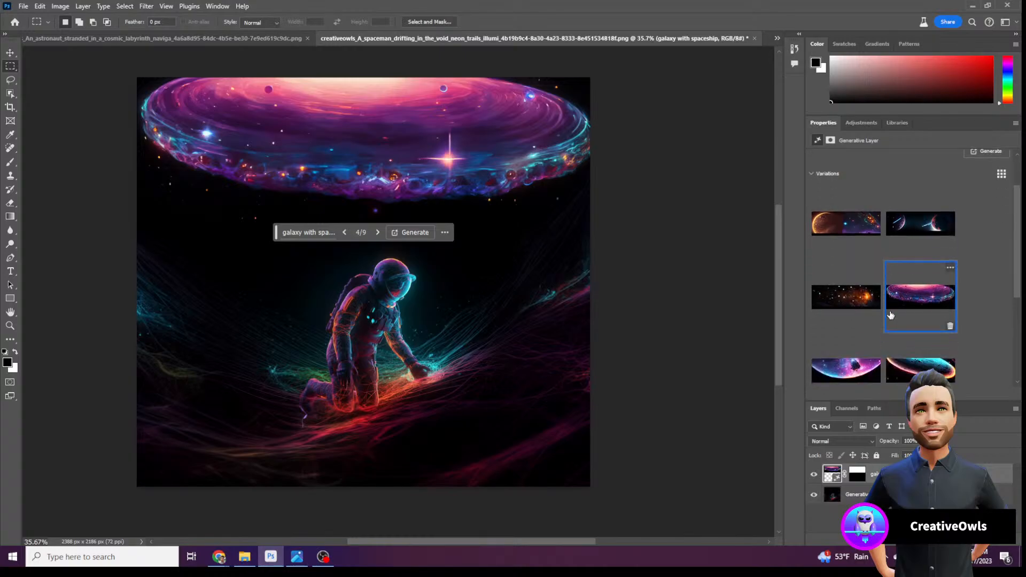
pyautogui.click(864, 289)
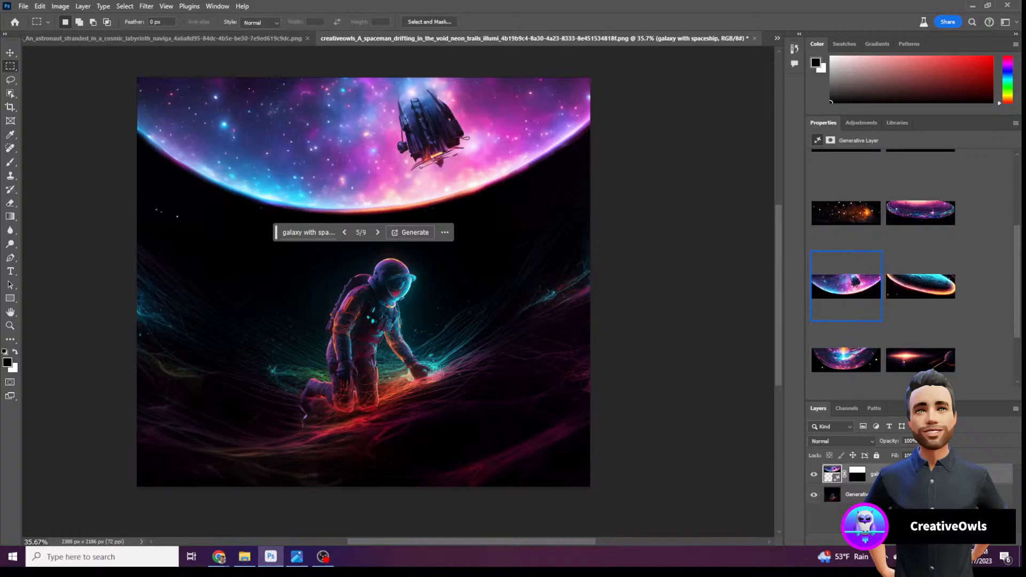
pyautogui.hotkey('ctrl', 'z')
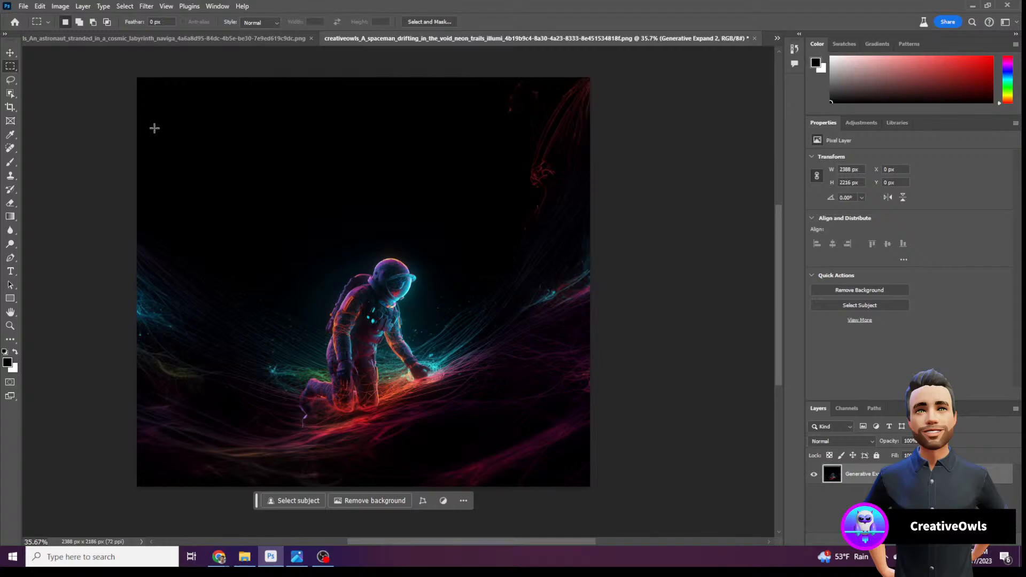
# Lasso the dark sky above and left of the astronaut and run Generative Fill with the prompt "alien spaceship"
pyautogui.click(11, 80)
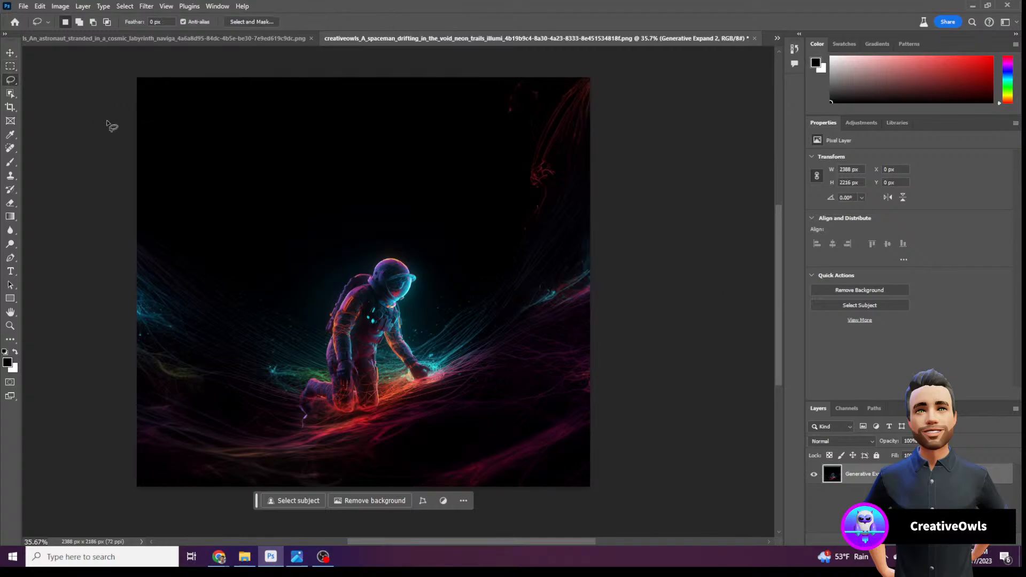
pyautogui.moveTo(109, 134)
pyautogui.mouseDown()
pyautogui.moveTo(293, 246)
pyautogui.moveTo(454, 150)
pyautogui.moveTo(476, 103)
pyautogui.moveTo(467, 69)
pyautogui.moveTo(185, 54)
pyautogui.moveTo(125, 79)
pyautogui.moveTo(120, 147)
pyautogui.mouseUp()
pyautogui.click(239, 261)
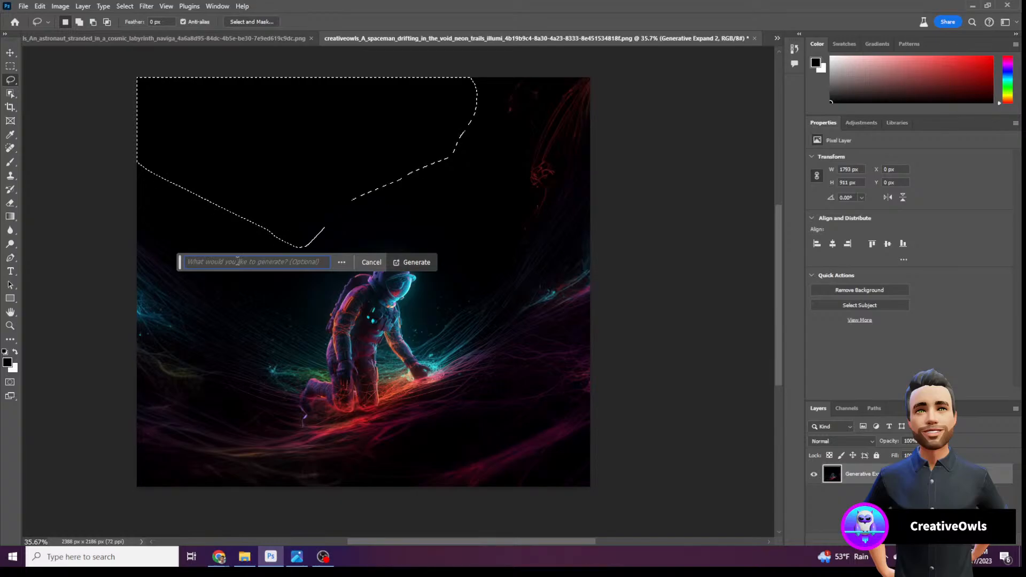
pyautogui.write('alie')
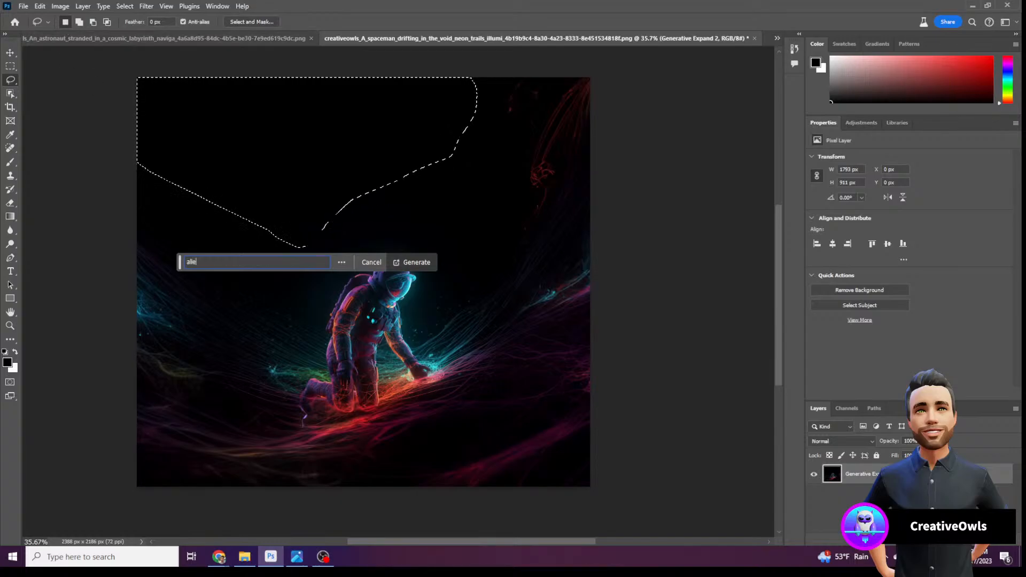
pyautogui.write('n spaceship')
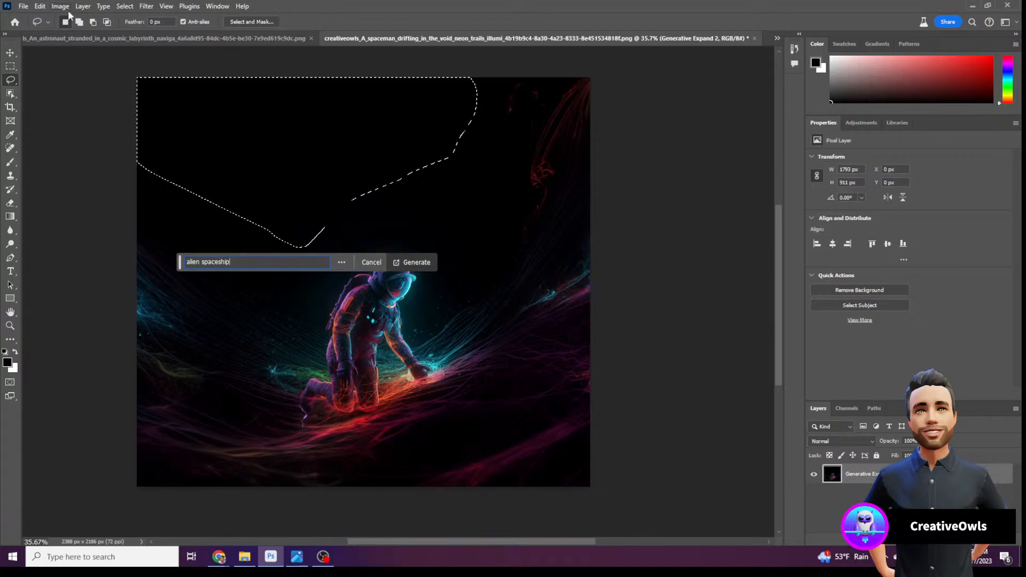
pyautogui.press('Return')
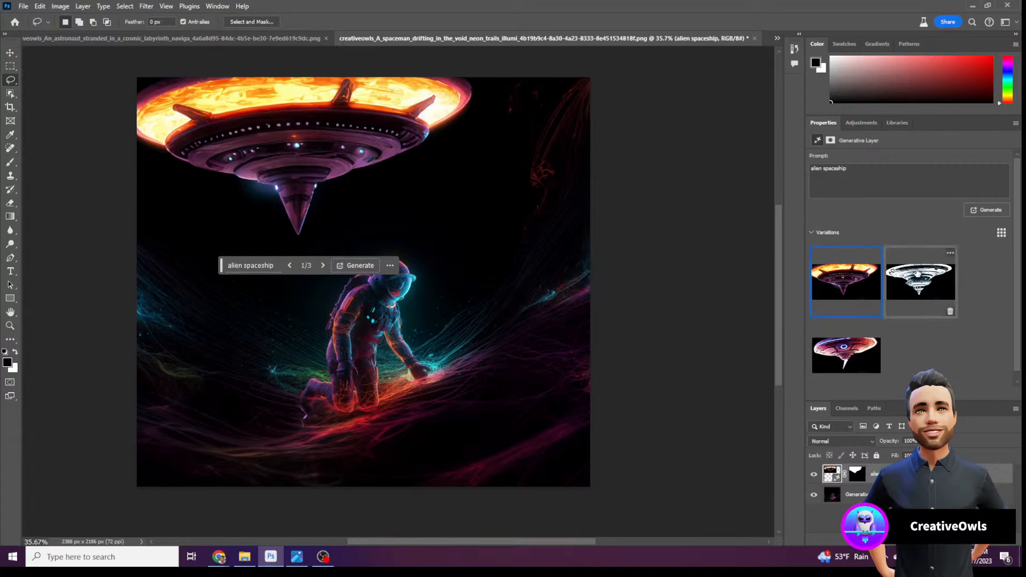
# Compare the alien spaceship variations, generate another set, and choose the ship with the glowing yellow underside
pyautogui.click(917, 272)
pyautogui.click(817, 349)
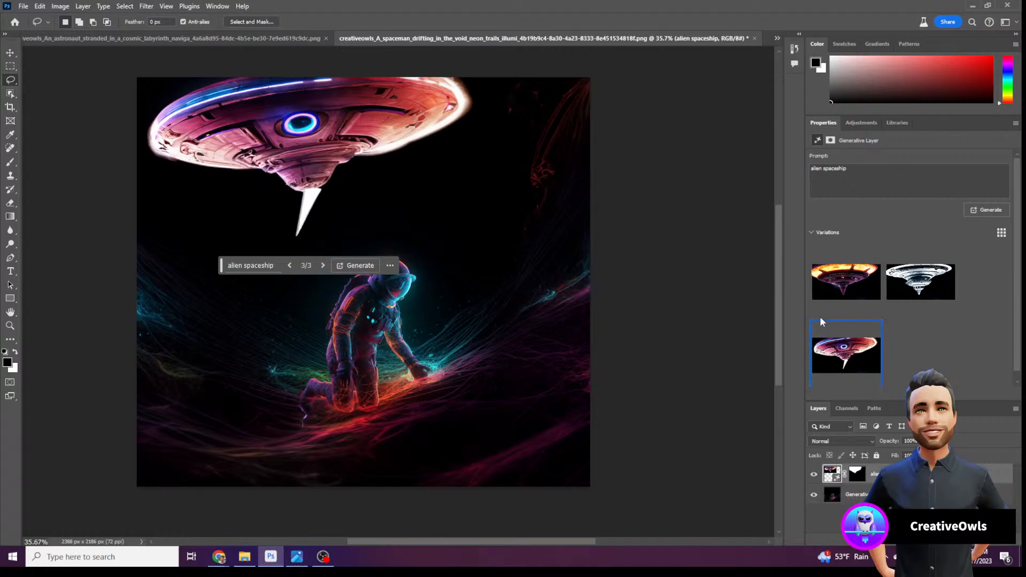
pyautogui.click(354, 265)
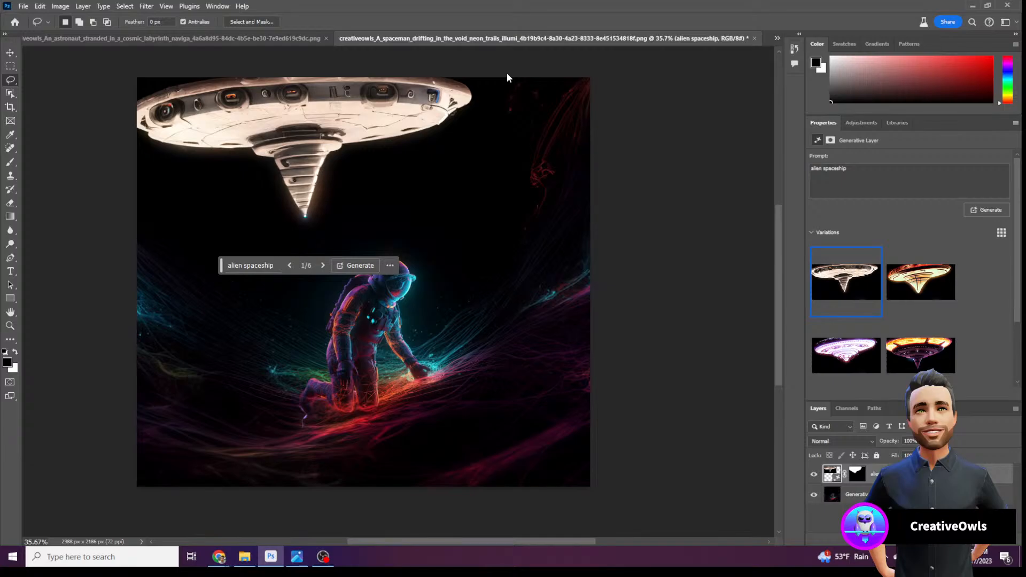
pyautogui.click(921, 345)
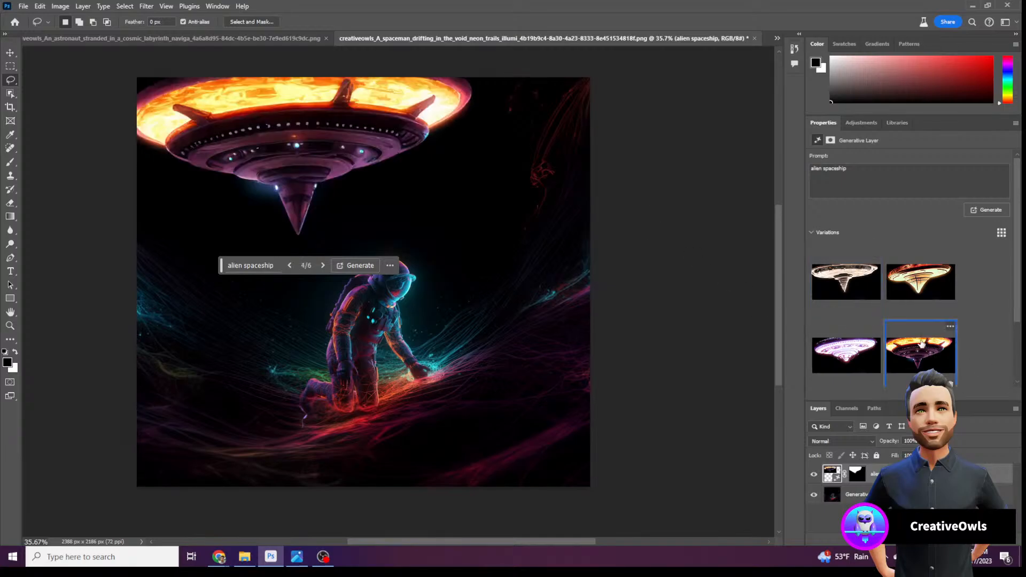
pyautogui.click(904, 297)
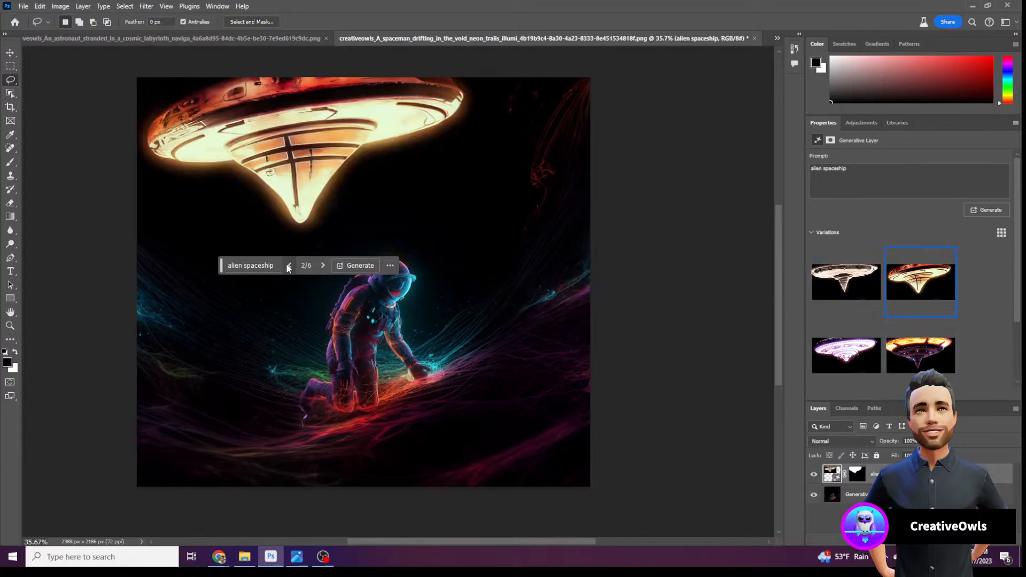
# Generate variations of the fill with the prompt "stars", compare them, and switch back to the pale metallic spaceship
pyautogui.click(265, 265)
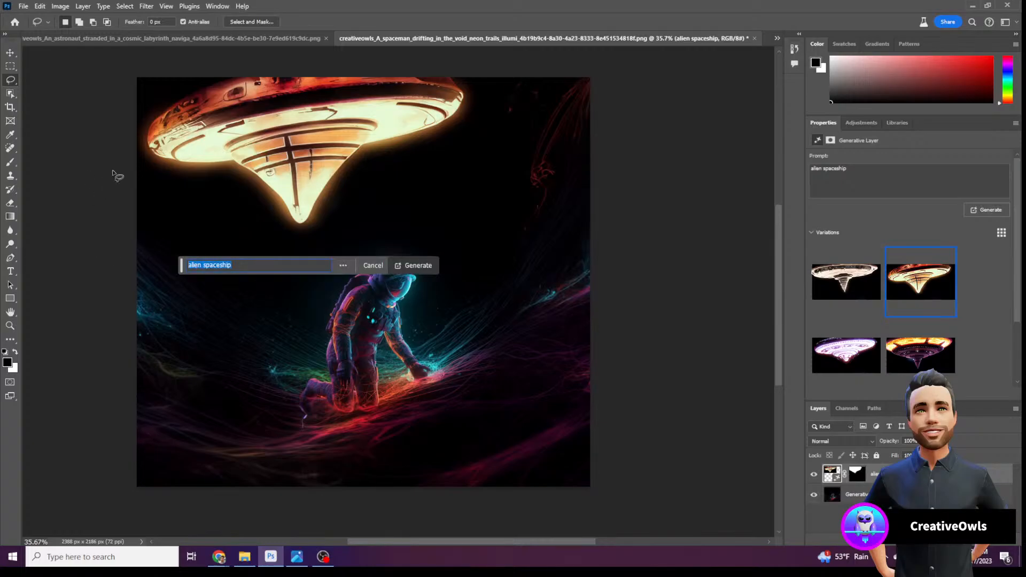
pyautogui.write('stars')
pyautogui.click(413, 267)
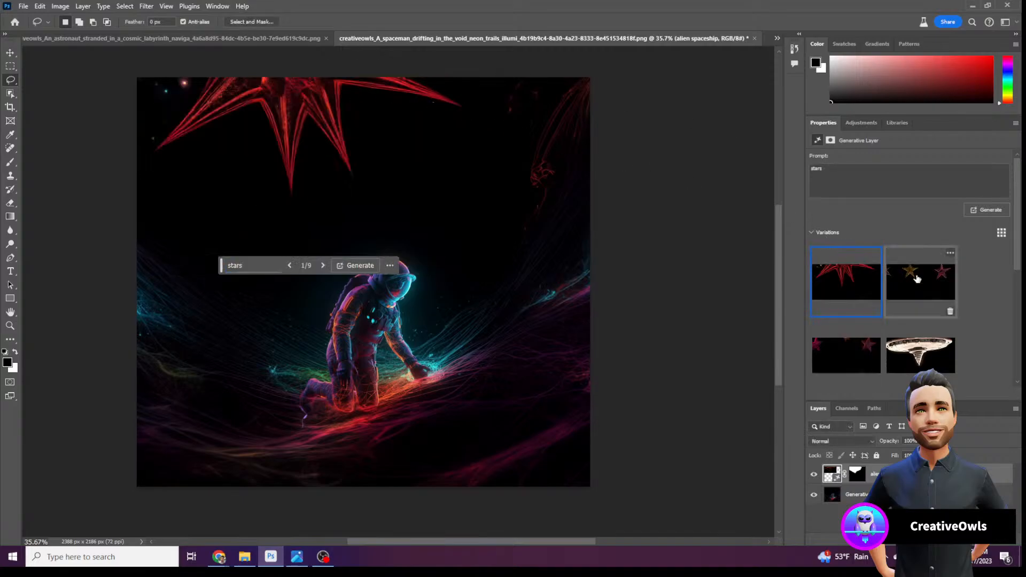
pyautogui.click(917, 278)
pyautogui.click(858, 336)
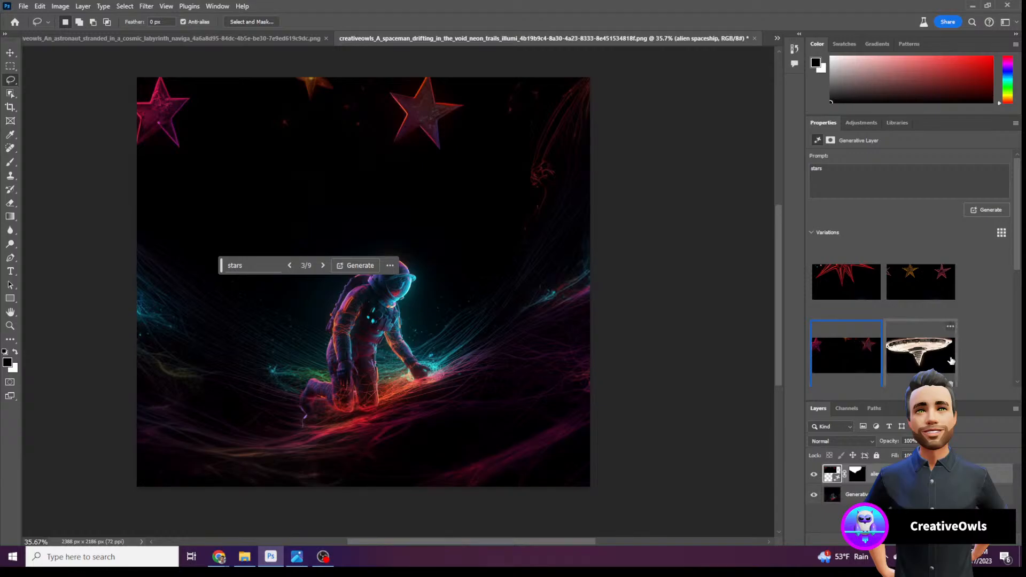
pyautogui.click(897, 331)
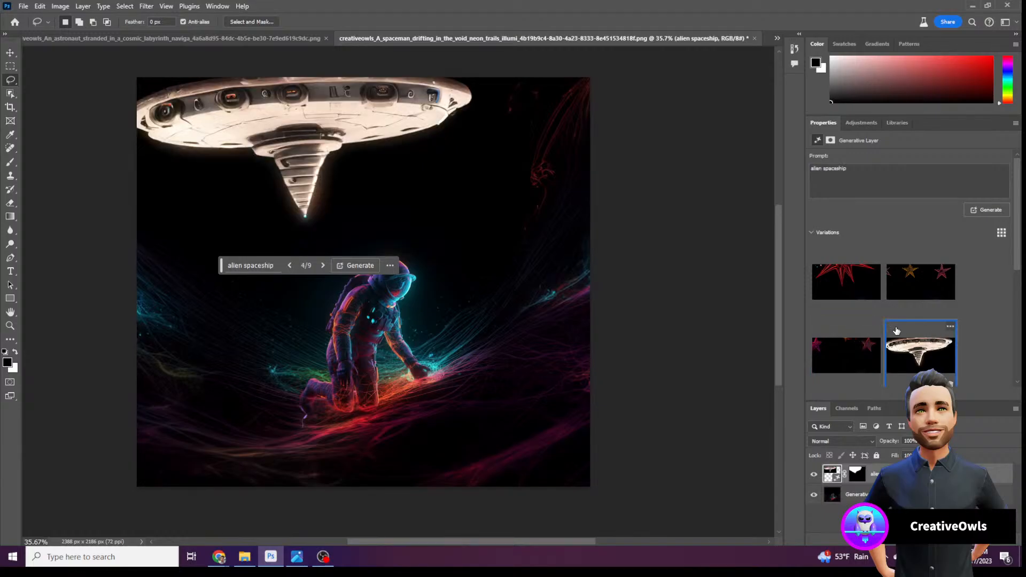
# Try to regenerate the fill with the prompt "Glaxacy stars"
pyautogui.scroll(-3, 898, 321)
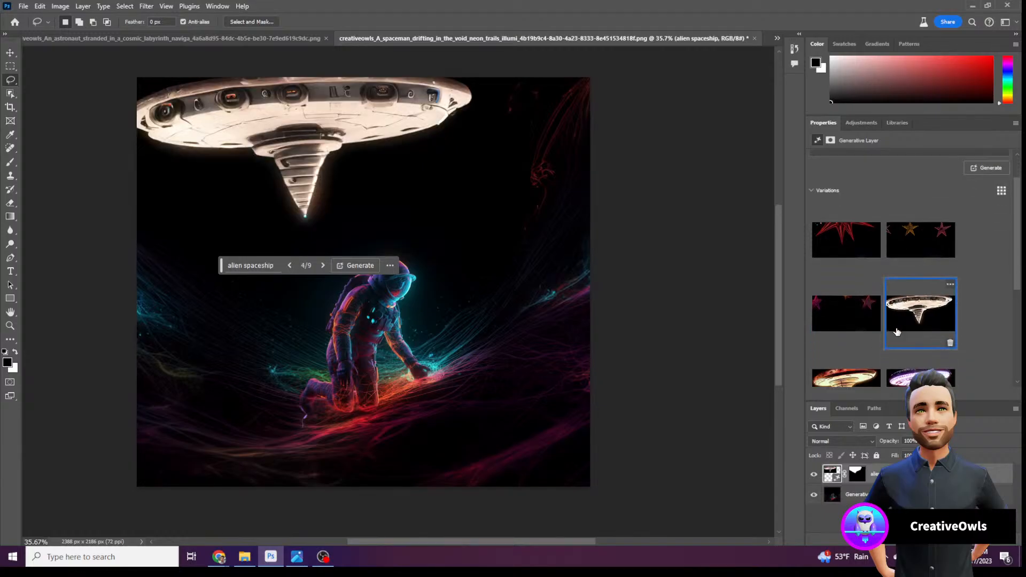
pyautogui.click(237, 270)
pyautogui.moveTo(232, 265); pyautogui.dragTo(168, 266)
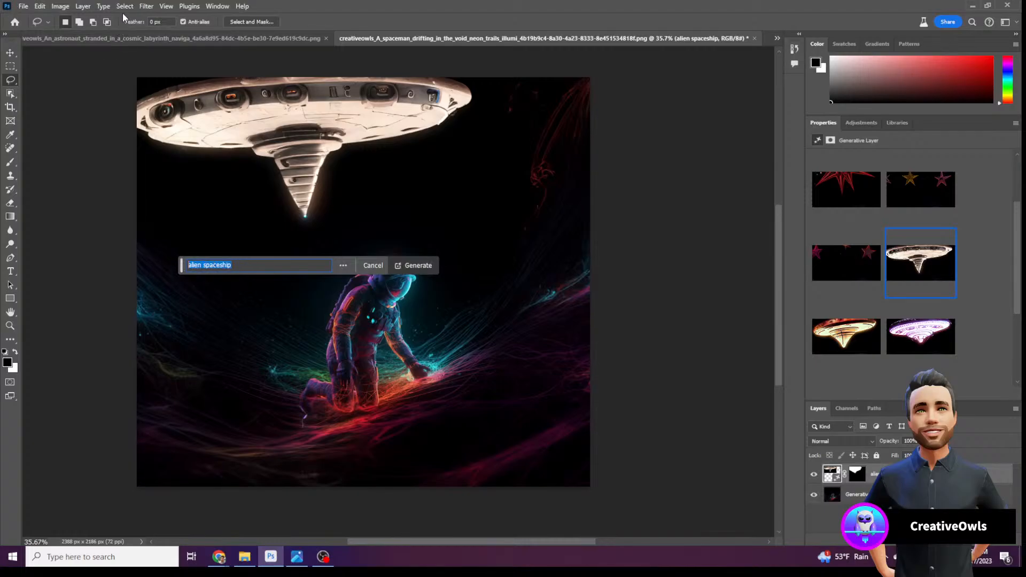
pyautogui.write('Glaxacy stars')
pyautogui.press('Return')
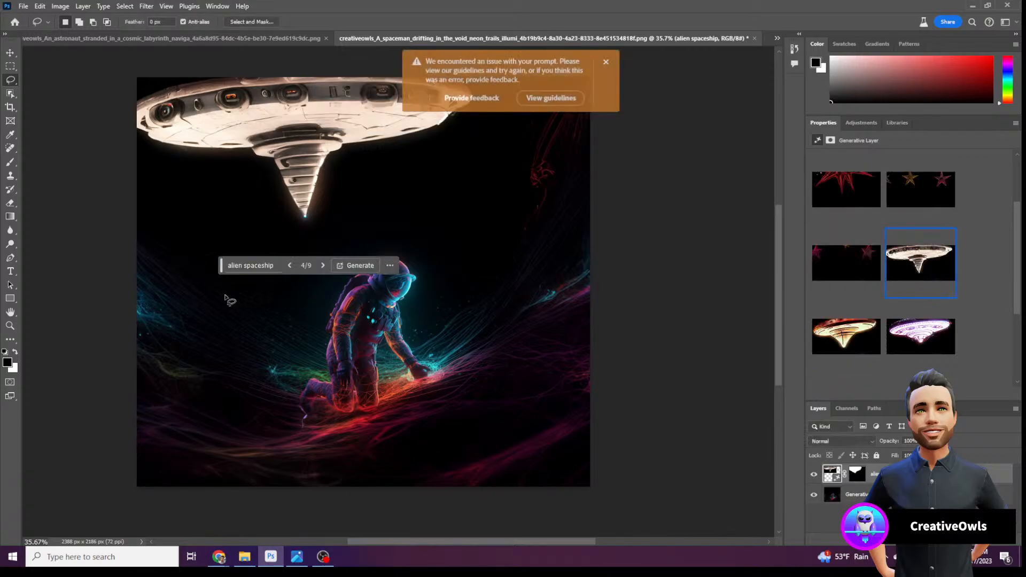
pyautogui.click(606, 62)
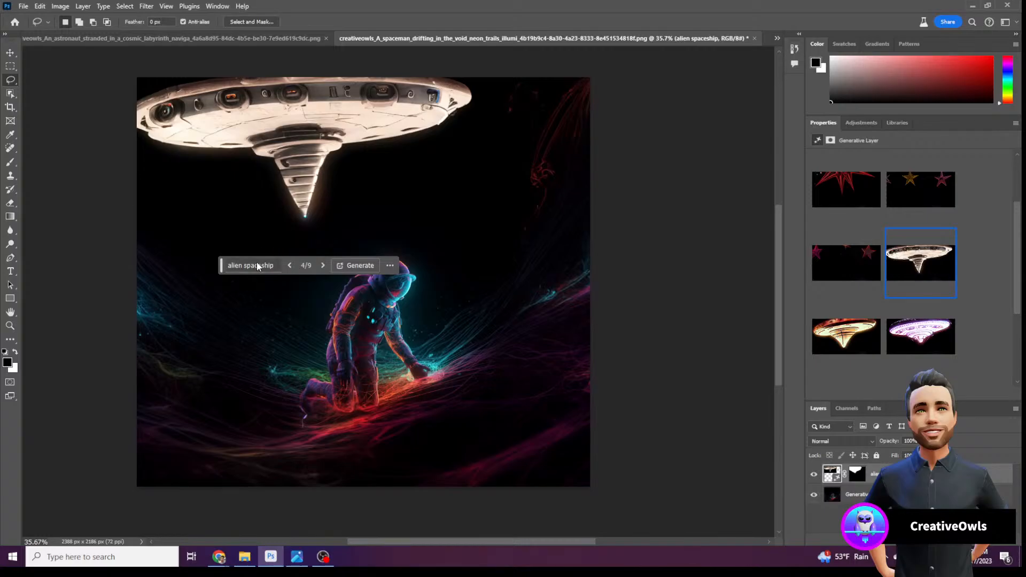
# Generate another set of "alien spaceship" variations and delete the older pink blue-eyed, white-blue and pale metallic ships
pyautogui.click(257, 263)
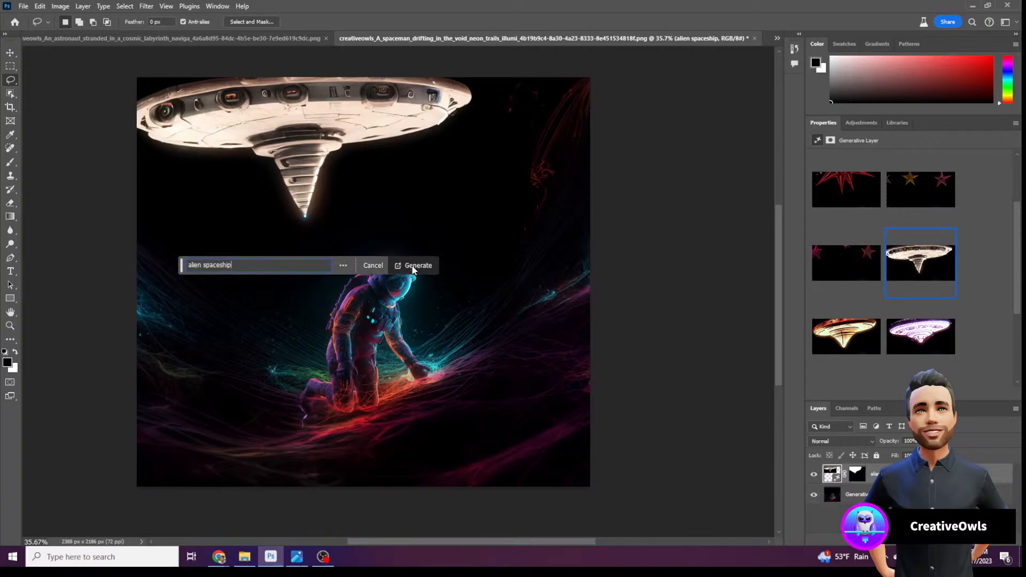
pyautogui.click(414, 265)
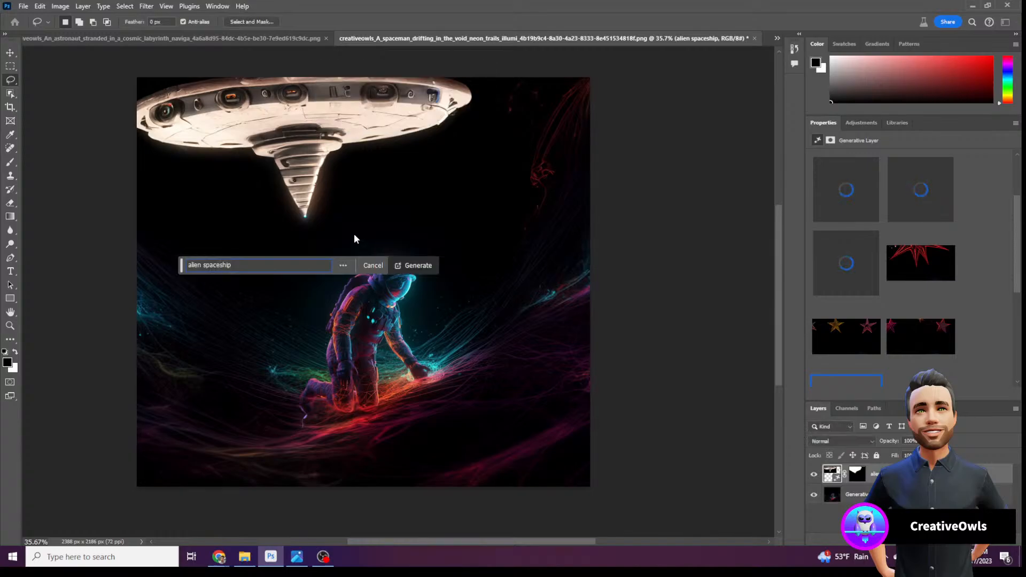
pyautogui.scroll(-5, 896, 310)
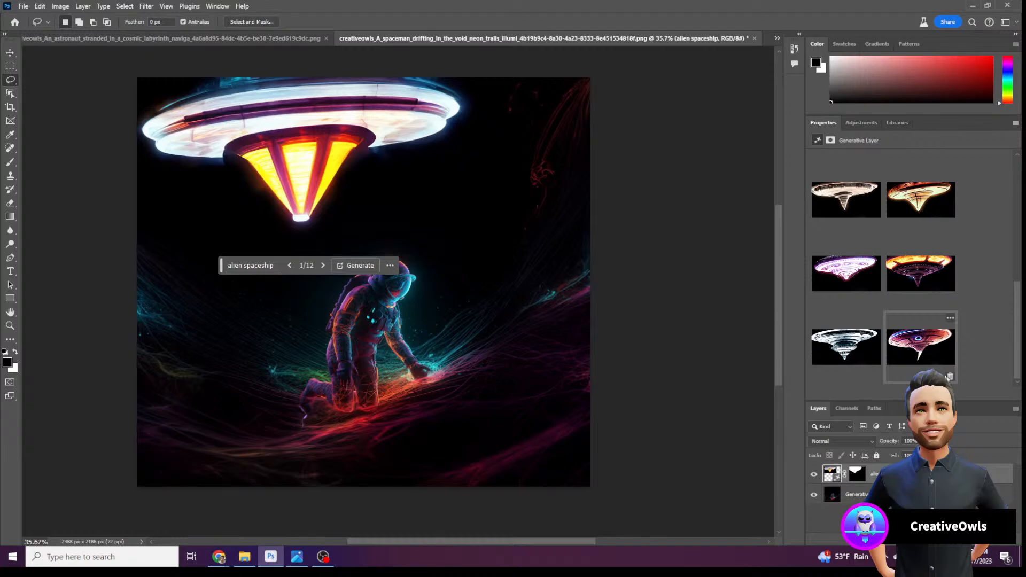
pyautogui.click(949, 377)
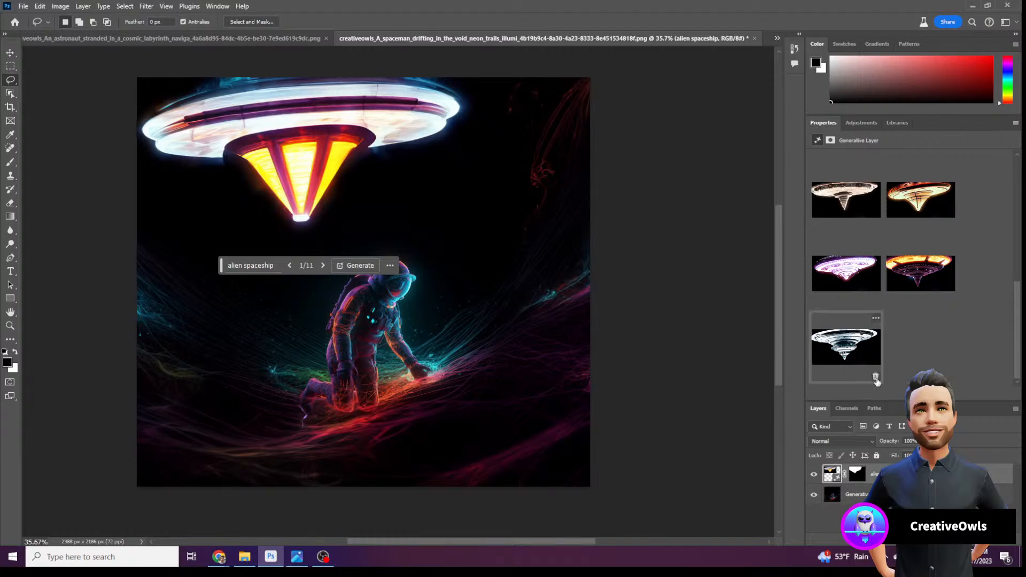
pyautogui.click(876, 377)
pyautogui.click(876, 303)
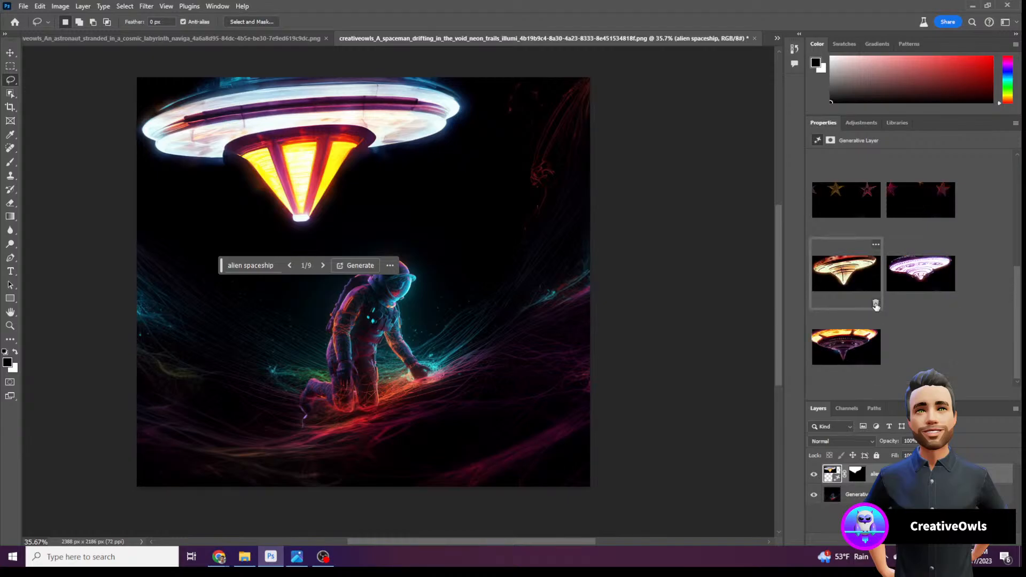
# Compare the remaining ships, delete the glowing yellow variation, and choose the dark purple spaceship with the fiery top
pyautogui.click(902, 284)
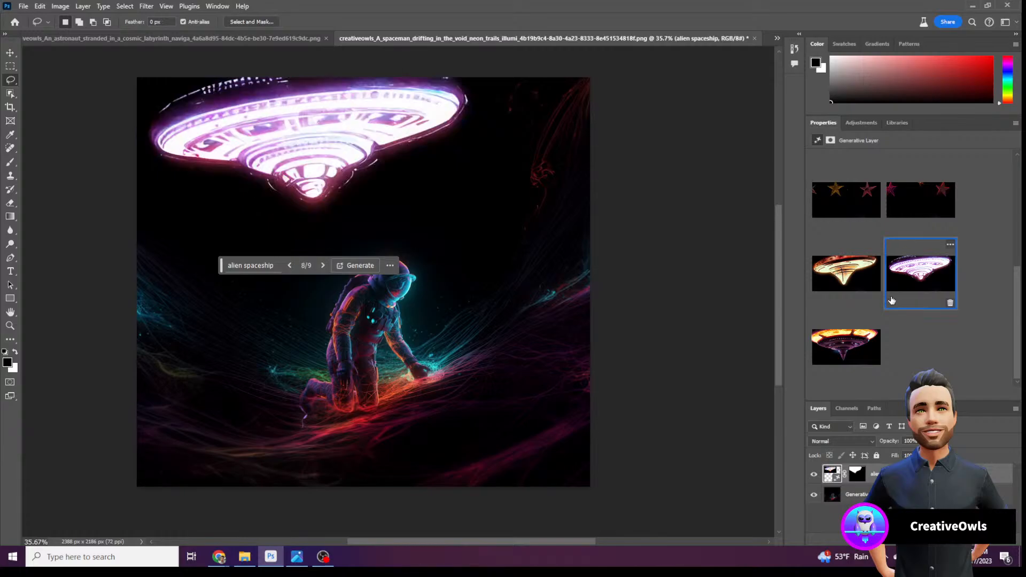
pyautogui.click(846, 332)
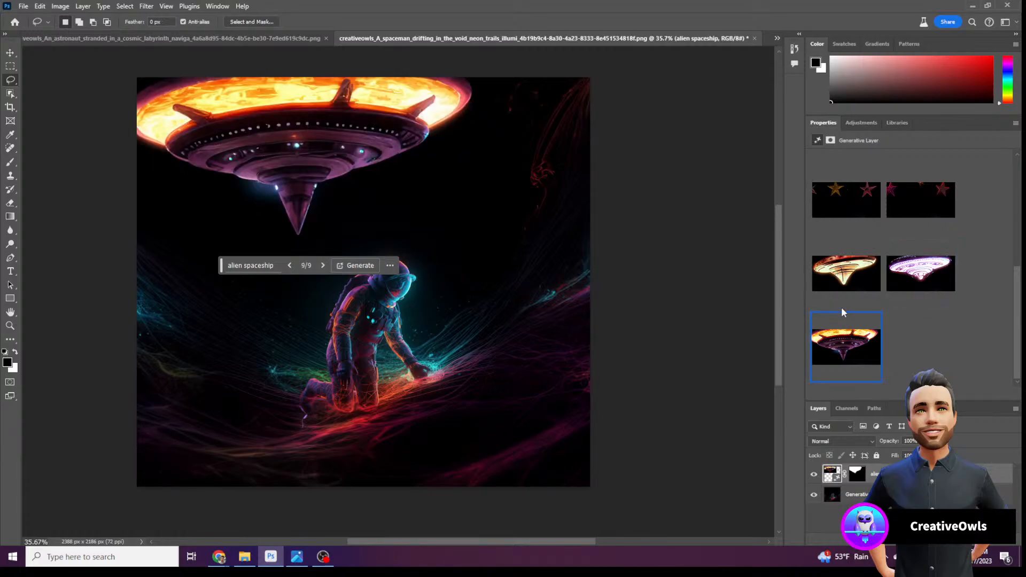
pyautogui.click(854, 280)
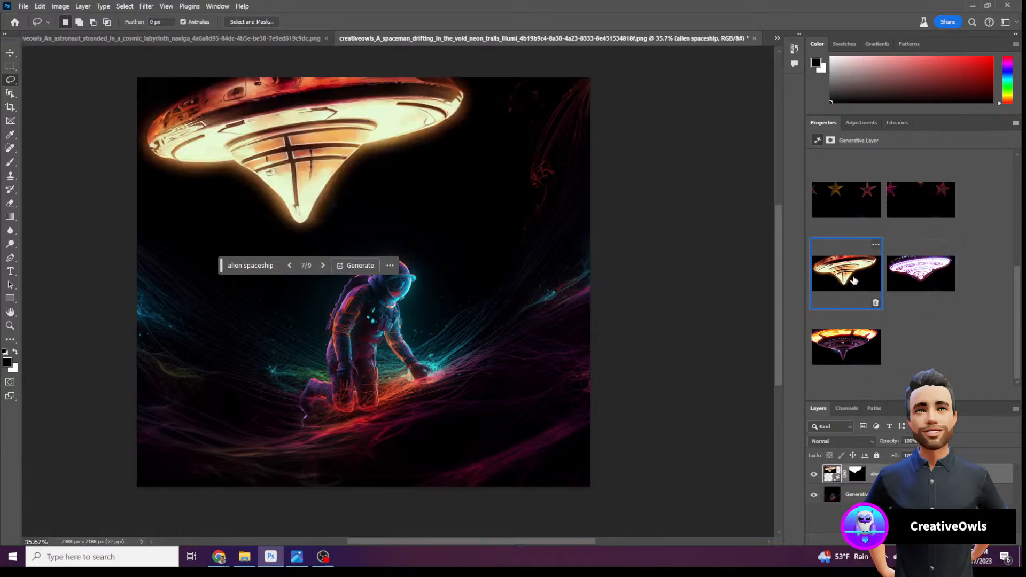
pyautogui.click(876, 304)
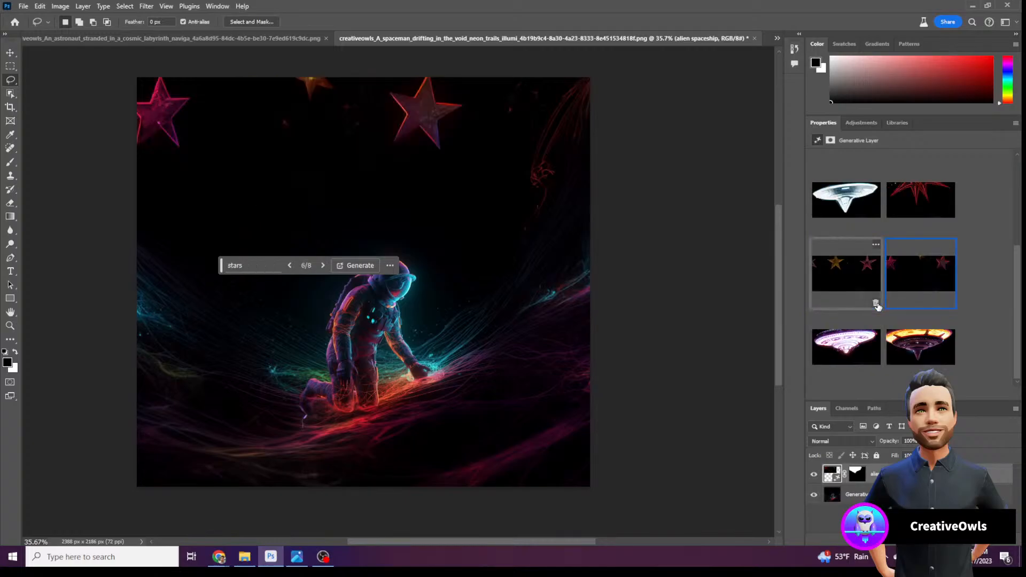
pyautogui.click(856, 344)
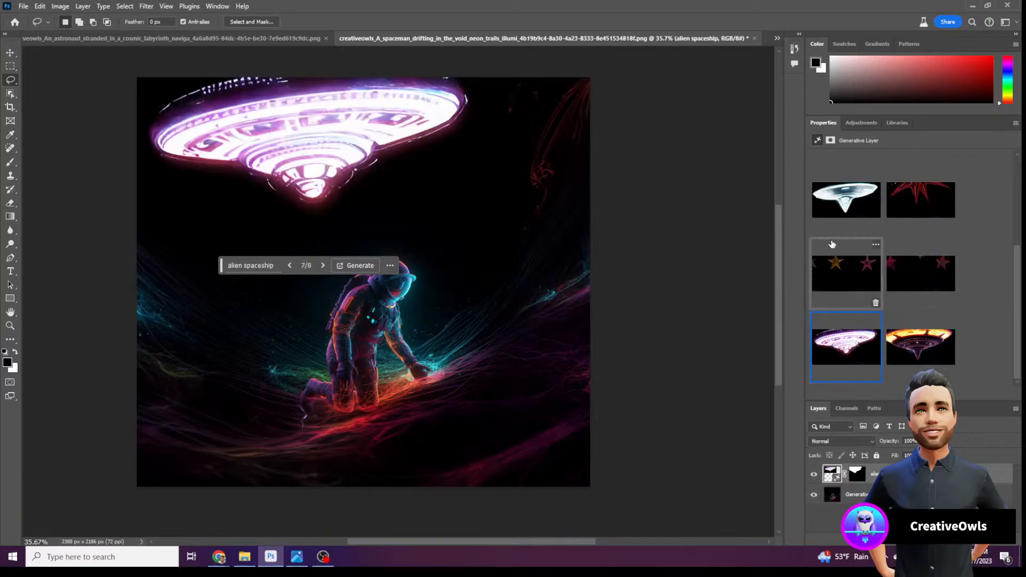
pyautogui.click(901, 330)
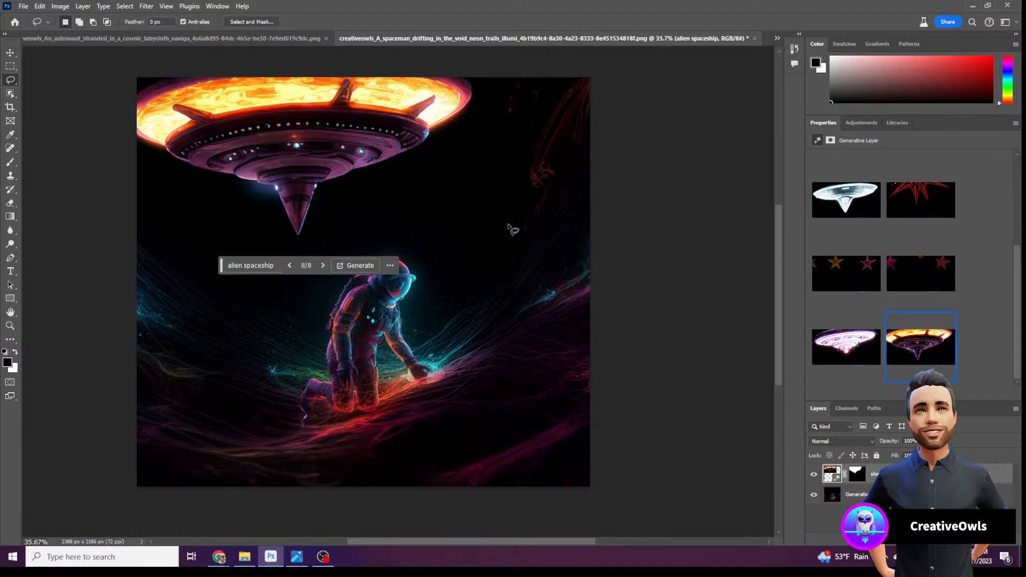
# Fill a small lassoed area between the large ship and the red trails with a generated "spaceship", choosing the glowing white oval variation
pyautogui.moveTo(412, 174)
pyautogui.mouseDown()
pyautogui.moveTo(430, 202)
pyautogui.moveTo(447, 195)
pyautogui.moveTo(453, 178)
pyautogui.moveTo(441, 166)
pyautogui.moveTo(410, 182)
pyautogui.mouseUp()
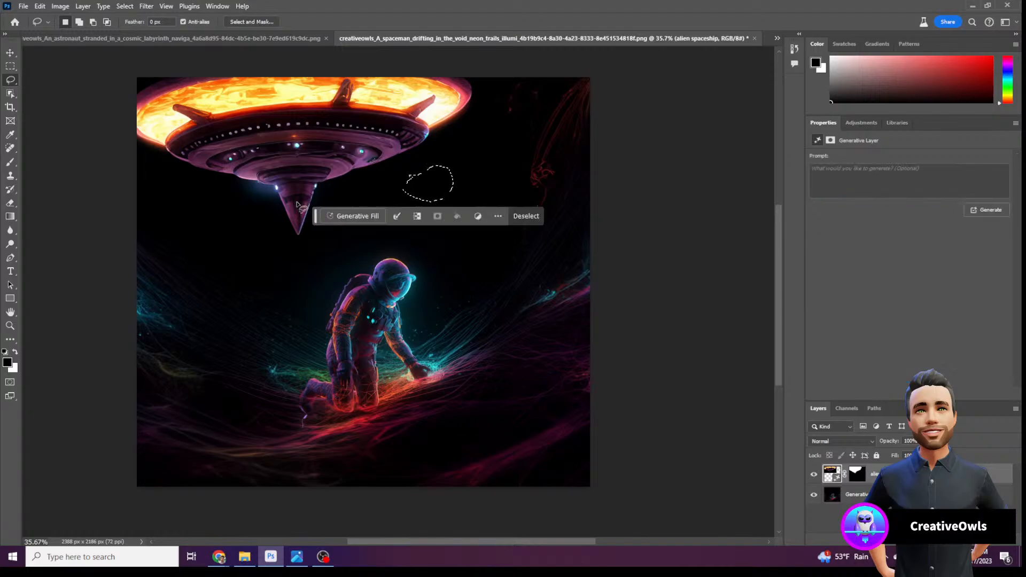
pyautogui.click(351, 212)
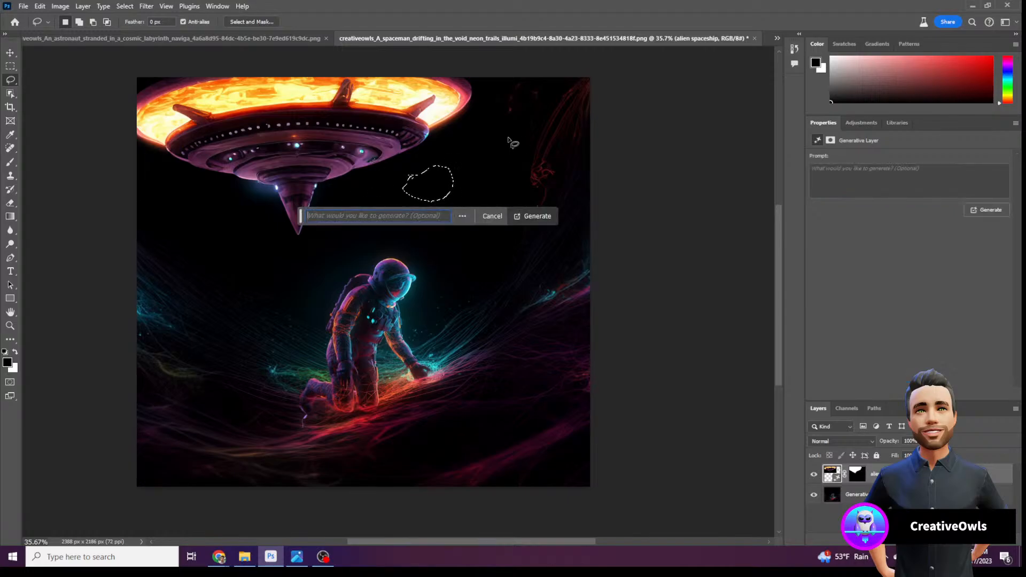
pyautogui.write('spaceship')
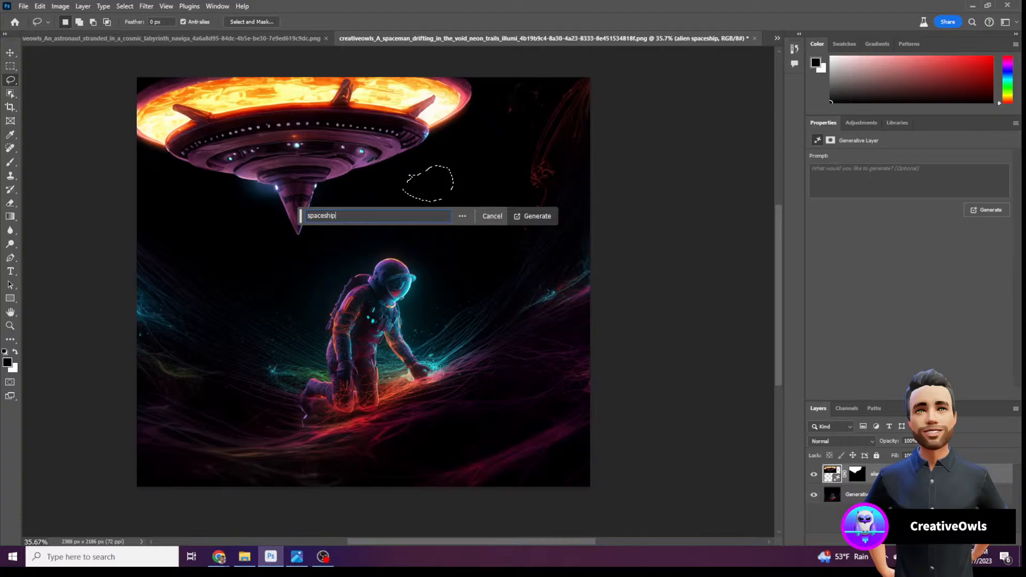
pyautogui.press('Return')
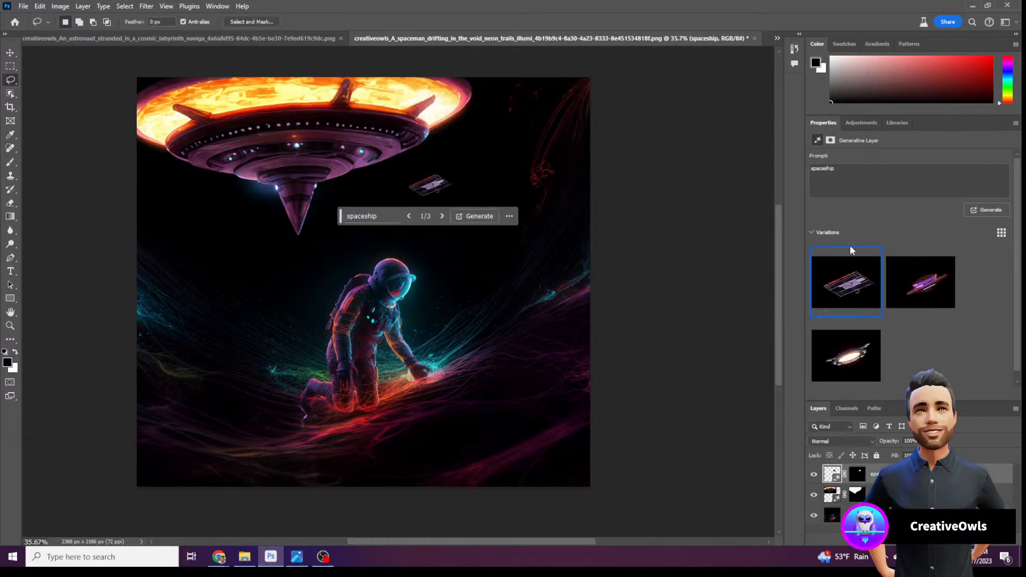
pyautogui.click(923, 293)
pyautogui.click(856, 365)
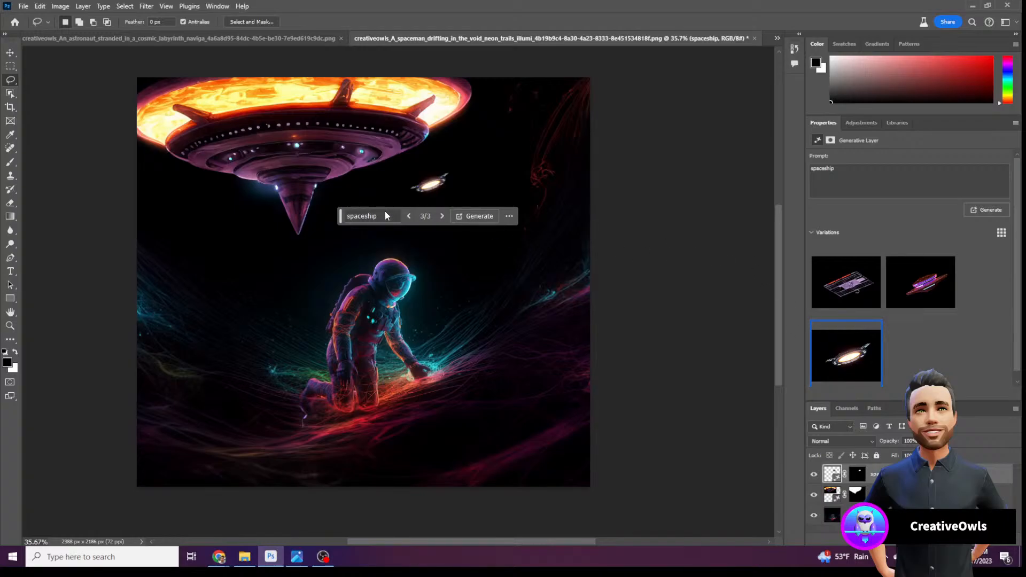
pyautogui.click(510, 216)
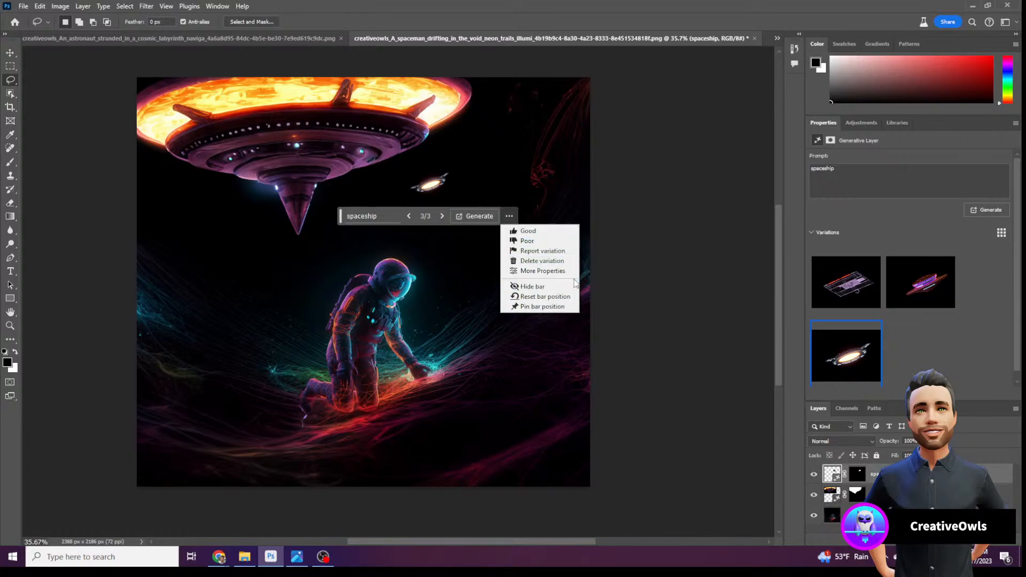
pyautogui.click(531, 231)
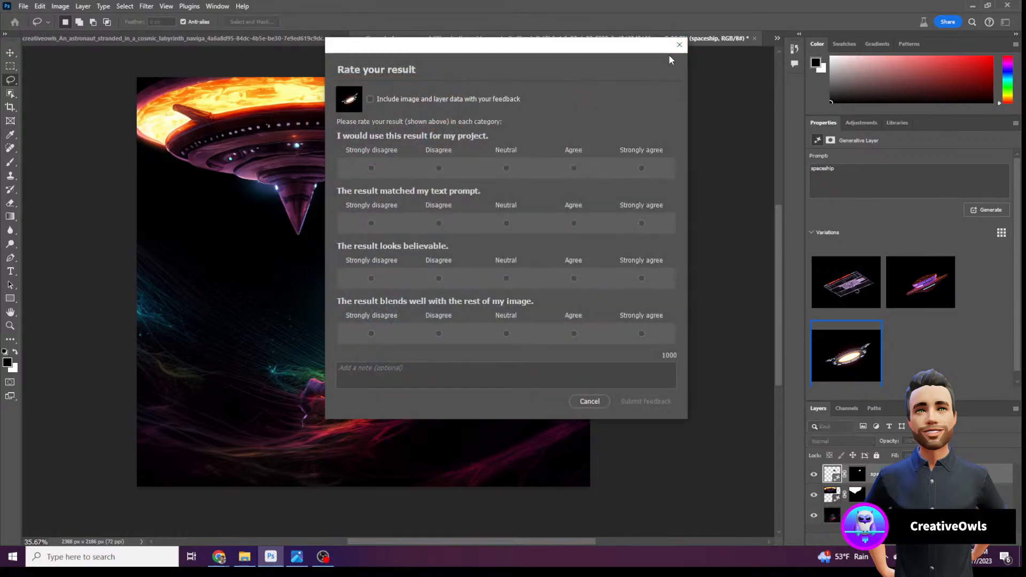
pyautogui.click(679, 45)
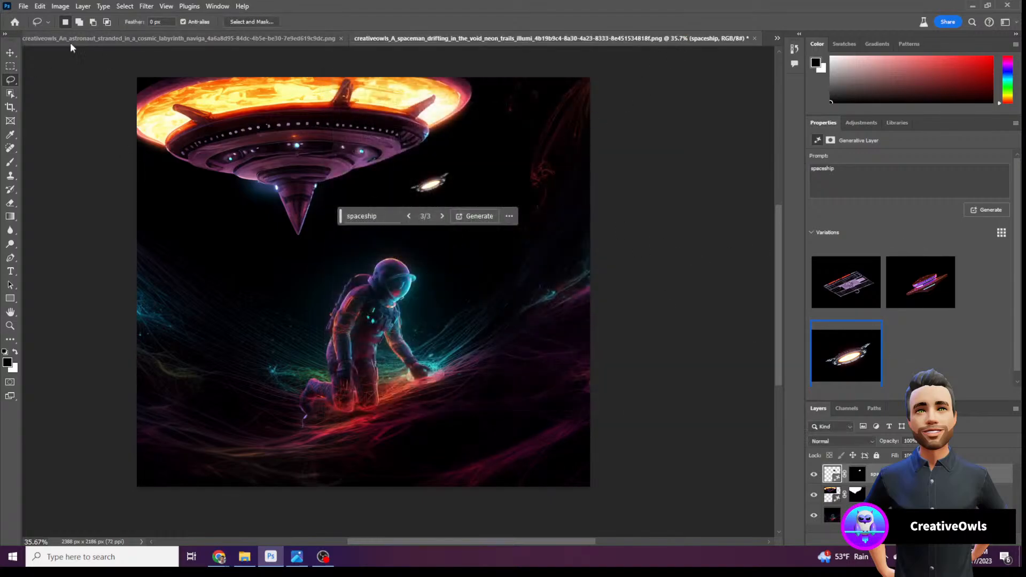
# Move the small glowing spaceship up toward the red trails and place a copy below it, rotated about 17°
pyautogui.click(10, 53)
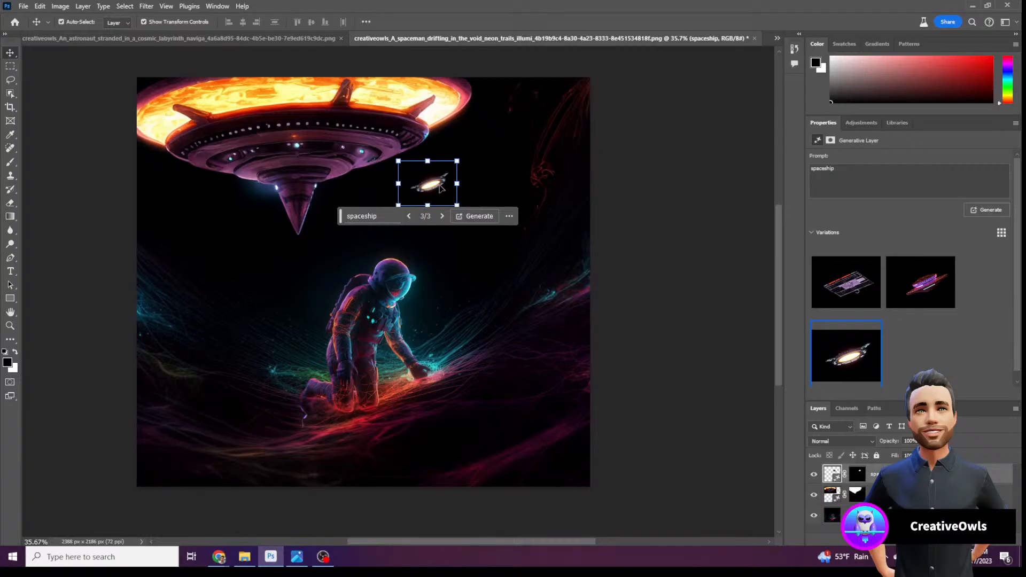
pyautogui.moveTo(438, 188); pyautogui.dragTo(477, 165)
pyautogui.hotkey('ctrl', 'c')
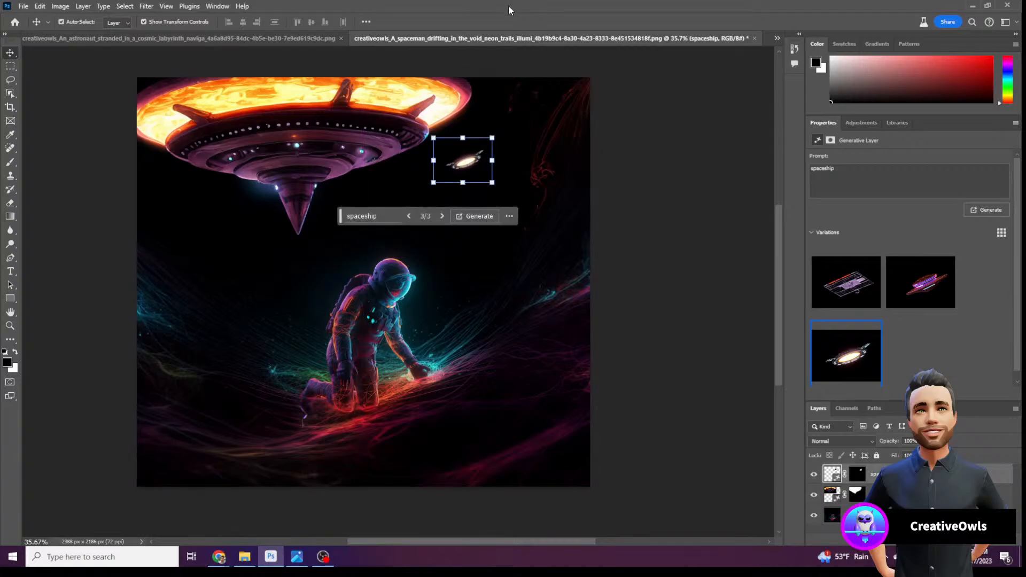
pyautogui.hotkey('ctrl', 'v')
pyautogui.moveTo(365, 289); pyautogui.dragTo(432, 204)
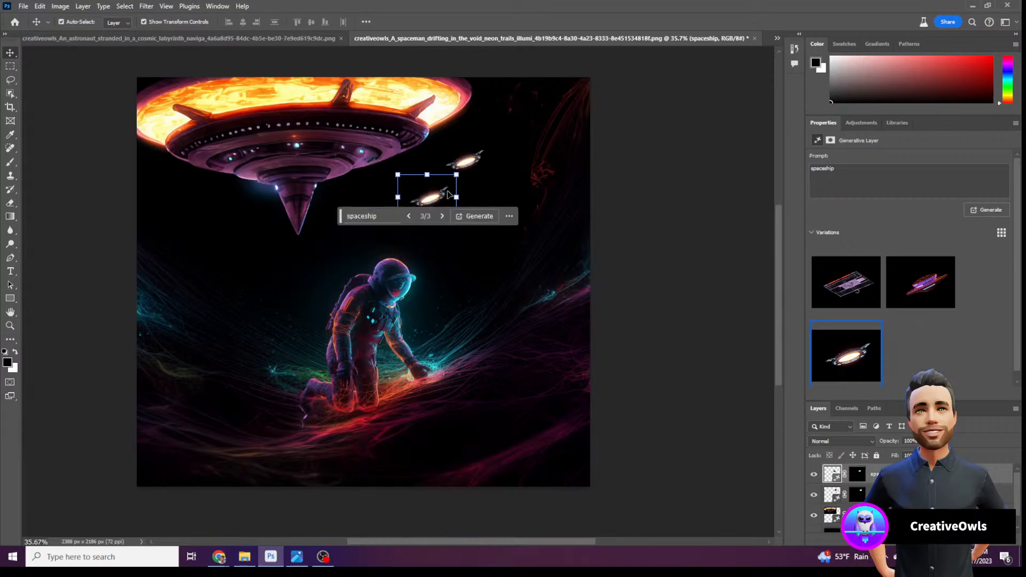
pyautogui.moveTo(463, 170); pyautogui.dragTo(466, 183)
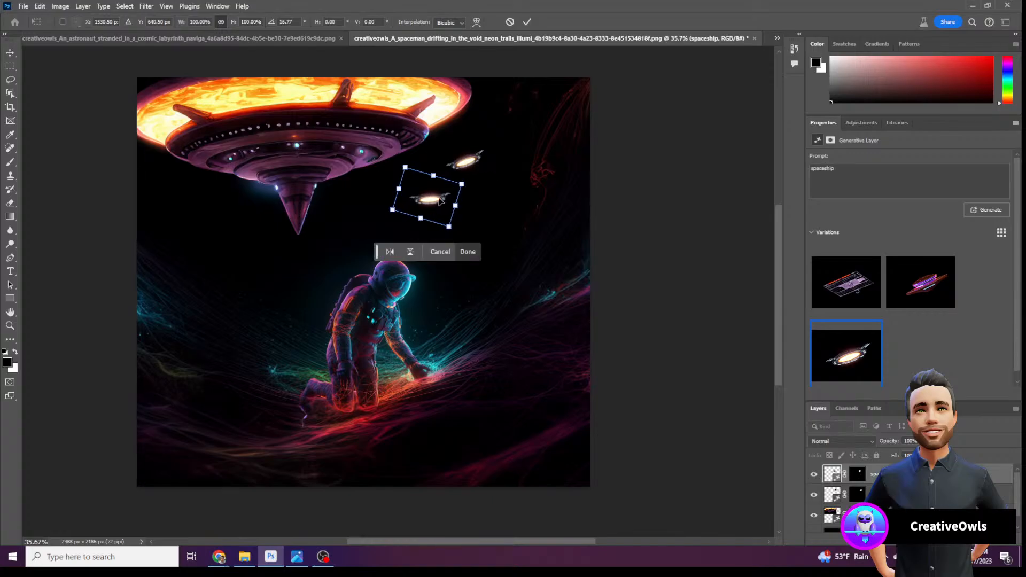
pyautogui.moveTo(422, 207)
pyautogui.mouseDown()
pyautogui.moveTo(412, 207)
pyautogui.moveTo(424, 195)
pyautogui.moveTo(387, 207)
pyautogui.moveTo(429, 193)
pyautogui.mouseUp()
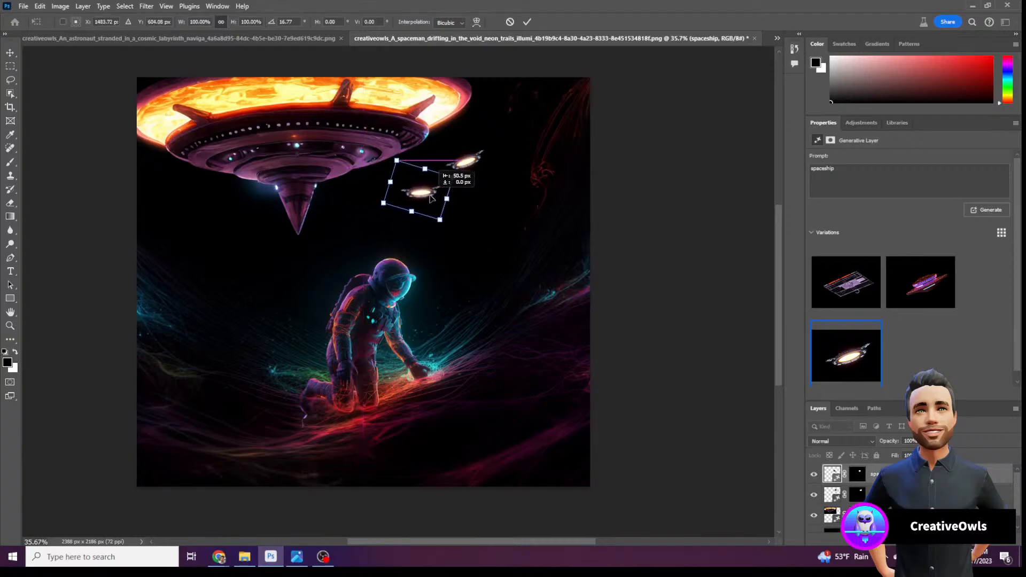
pyautogui.click(688, 198)
# Place another copy of the small glowing spaceship in the dark sky left of the large ship's point, rotated about 35°
pyautogui.click(476, 163)
pyautogui.hotkey('ctrl', 'c')
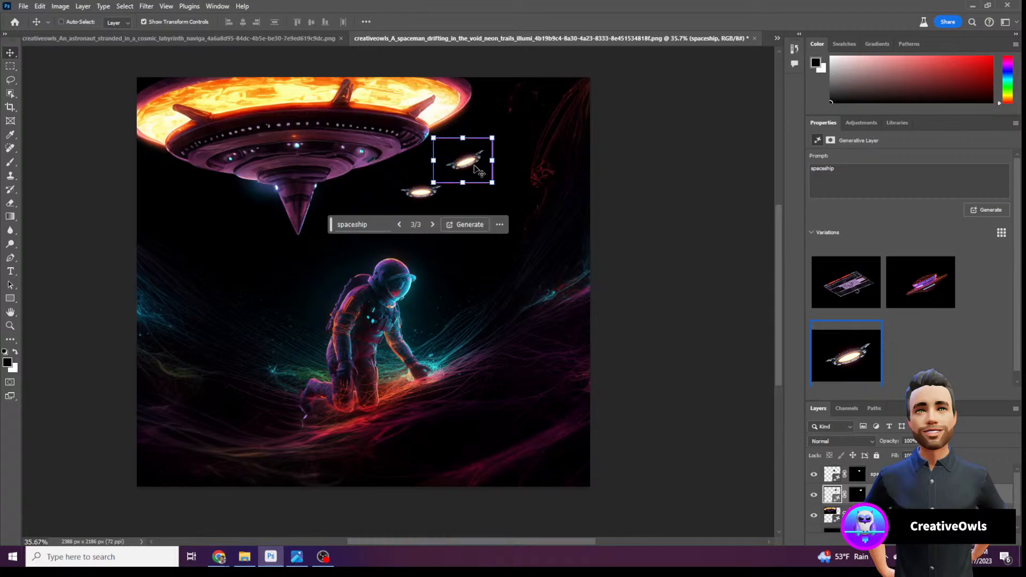
pyautogui.hotkey('ctrl', 'v')
pyautogui.moveTo(370, 289); pyautogui.dragTo(213, 248)
pyautogui.hotkey('ctrl', 't')
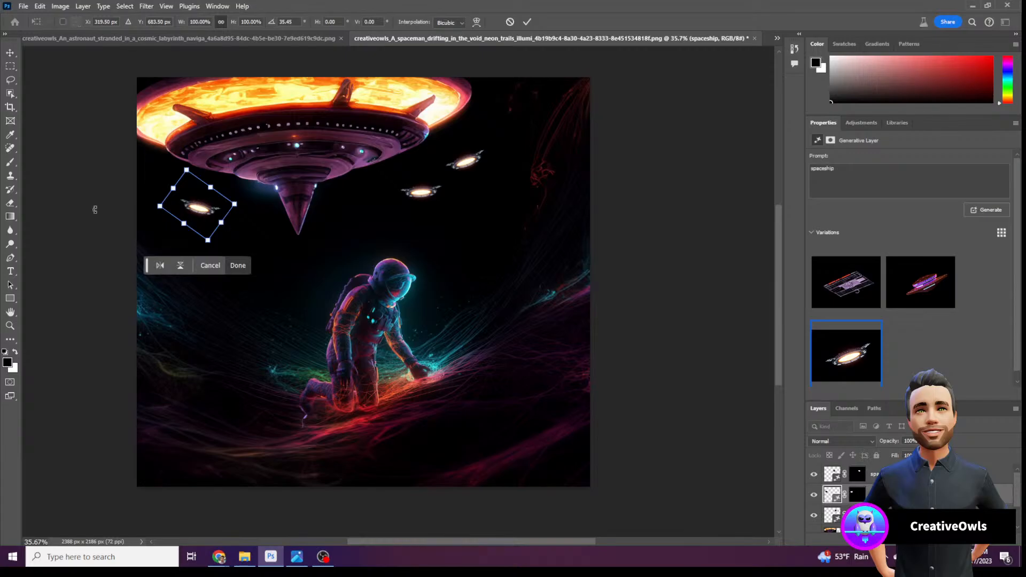
pyautogui.press('Return')
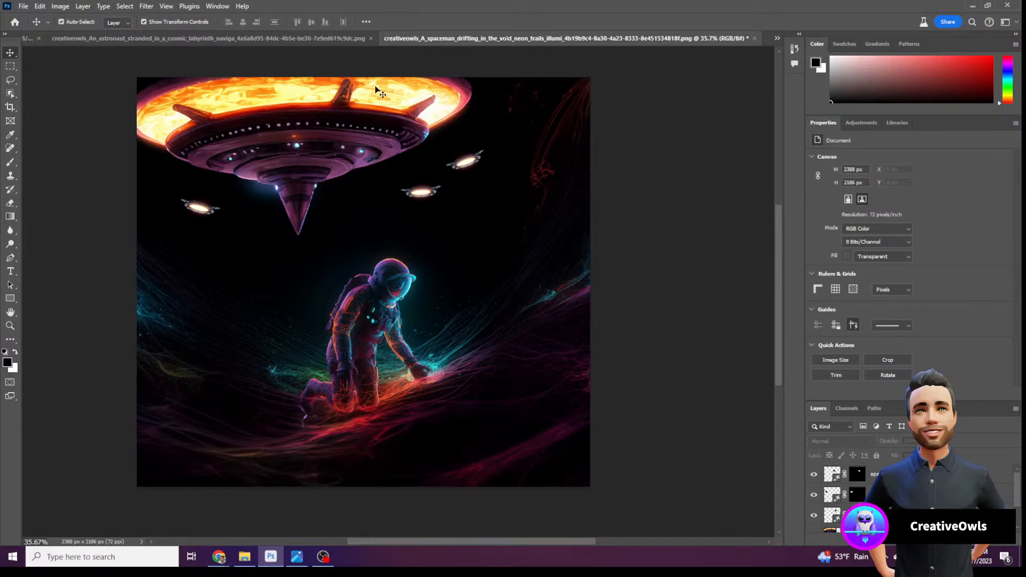
# Review the cosmic labyrinth and neon street astronaut documents, ending back on the kneeling astronaut artwork
pyautogui.click(270, 38)
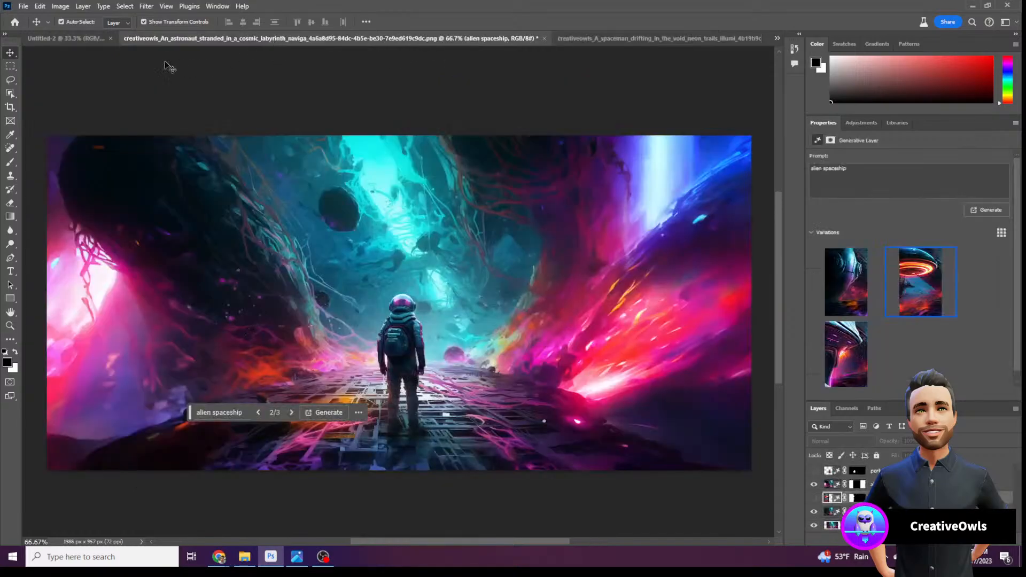
pyautogui.click(67, 37)
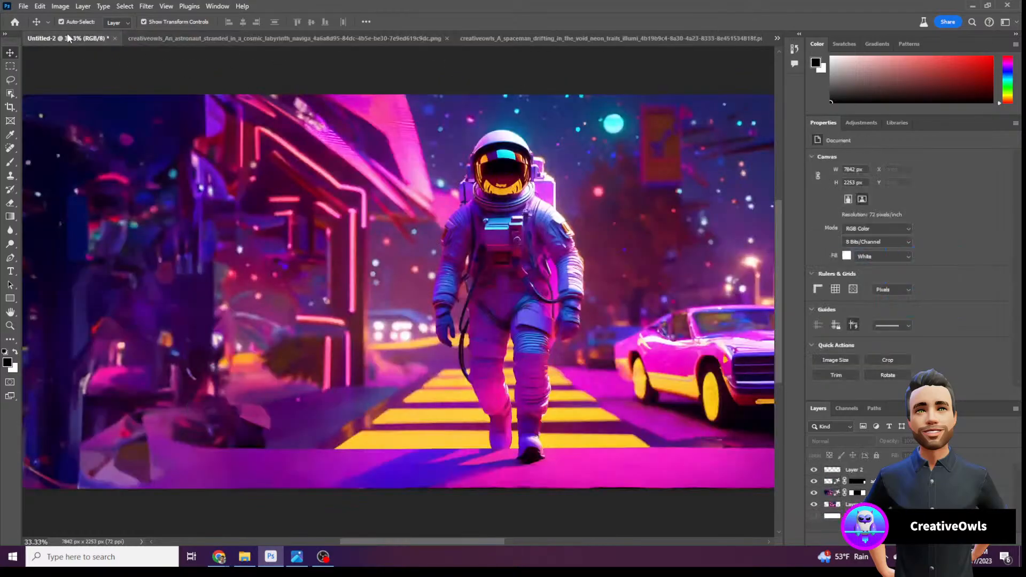
pyautogui.click(208, 40)
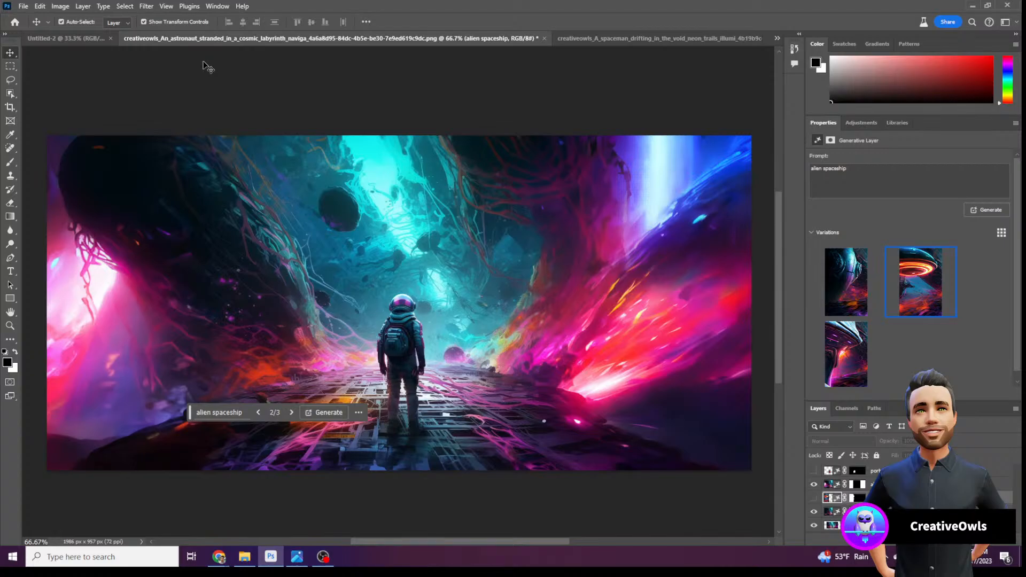
pyautogui.click(612, 39)
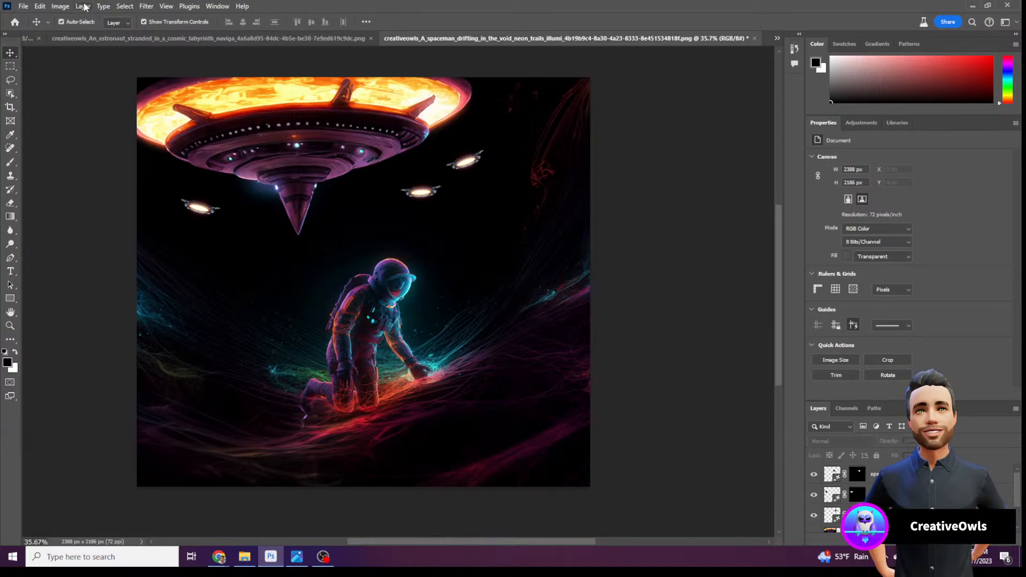
# Open the PNG image of the astronaut adrift in space among vibrant neon trails
pyautogui.click(23, 7)
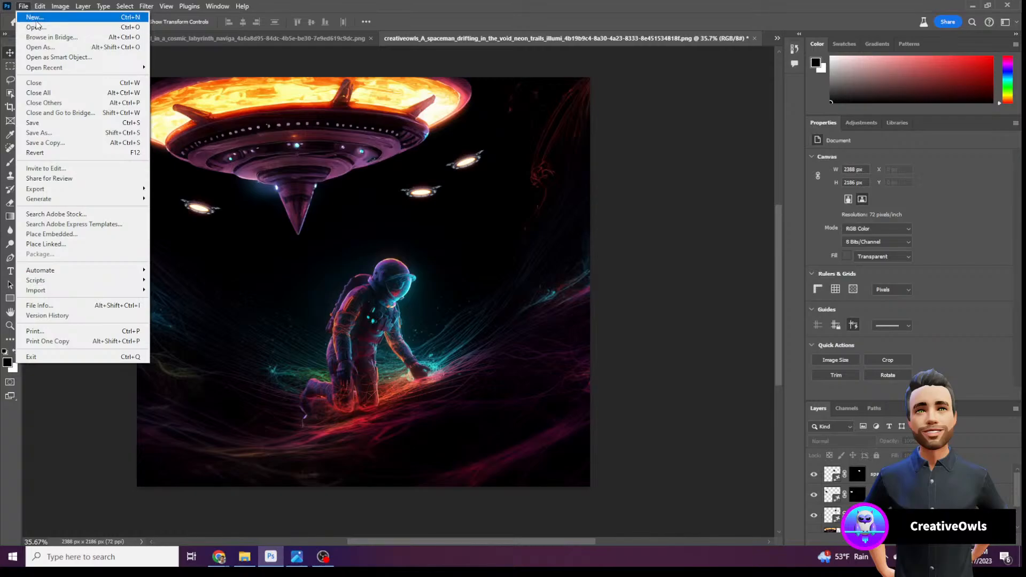
pyautogui.click(19, 27)
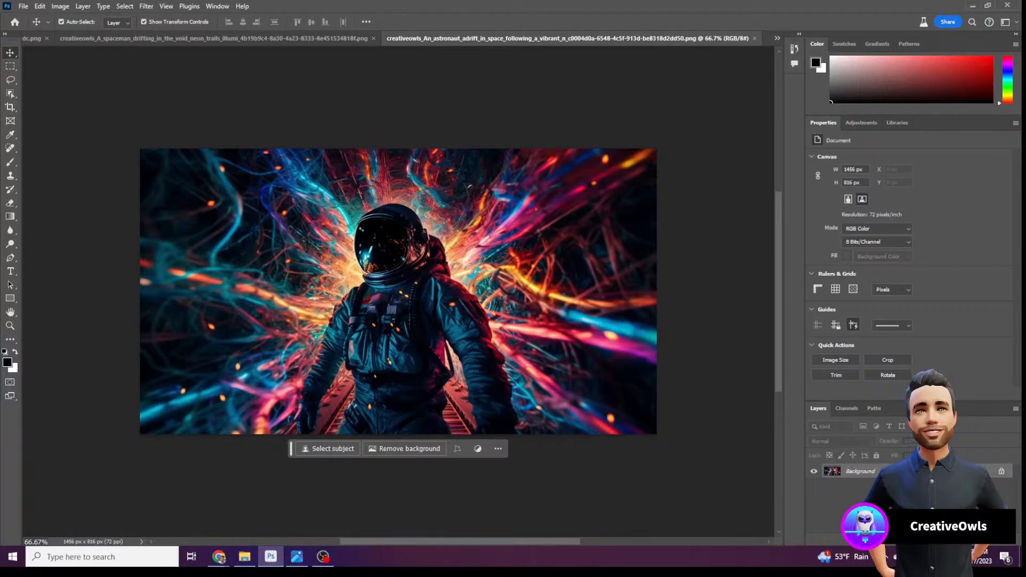
pyautogui.hotkey('alt', 'Tab')
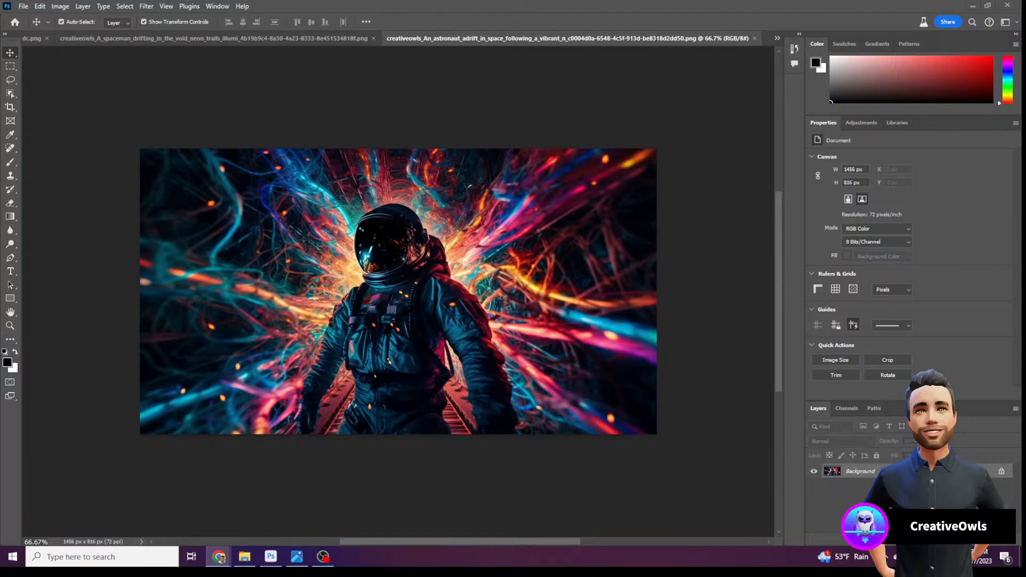
pyautogui.click(5, 79)
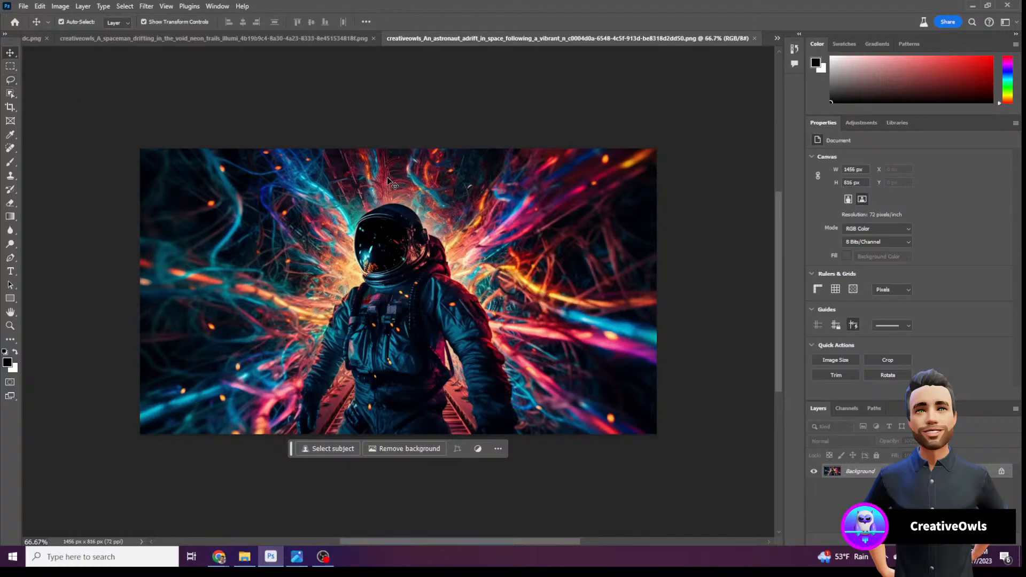
# Unlock the new astronaut image's Background layer into a normal layer, keeping its original size and position
pyautogui.moveTo(402, 180); pyautogui.dragTo(360, 177)
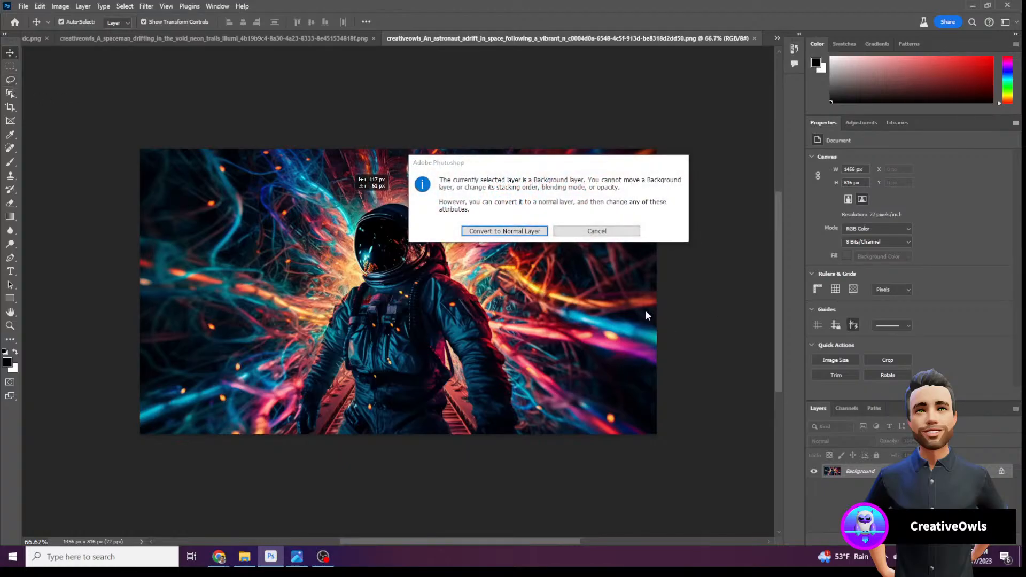
pyautogui.press('Escape')
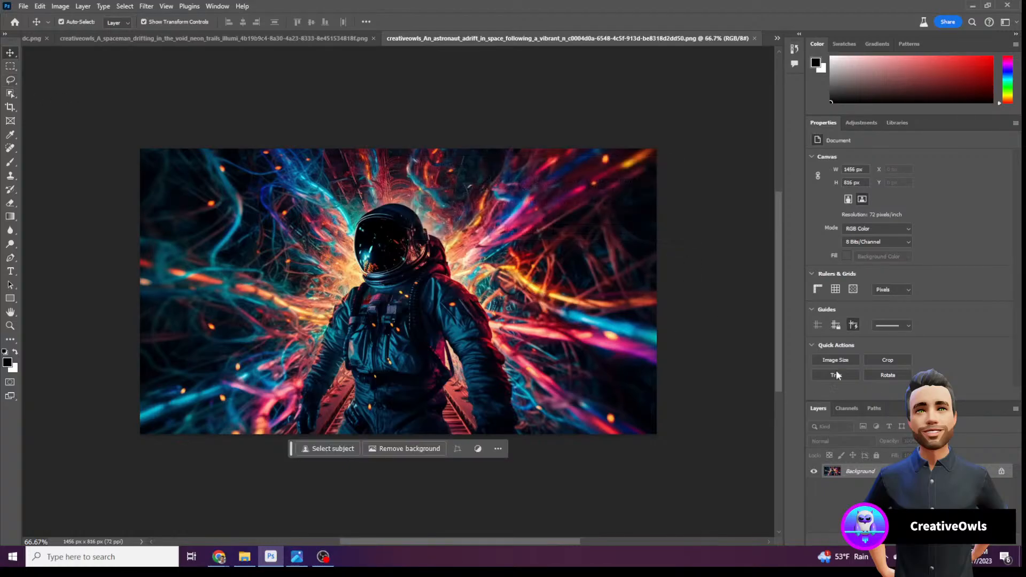
pyautogui.click(1001, 473)
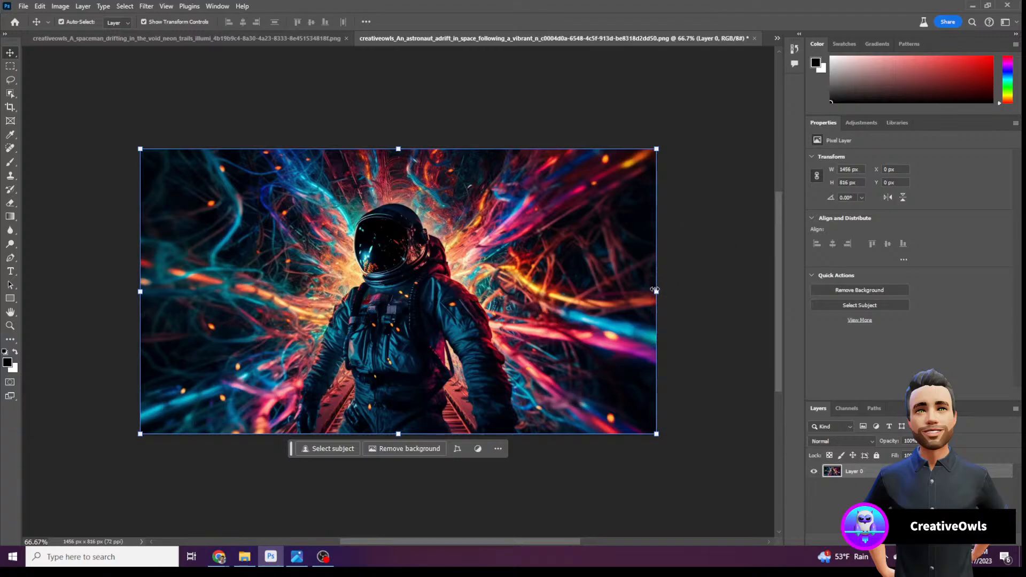
pyautogui.moveTo(657, 291); pyautogui.dragTo(672, 292)
pyautogui.hotkey('ctrl', 'z')
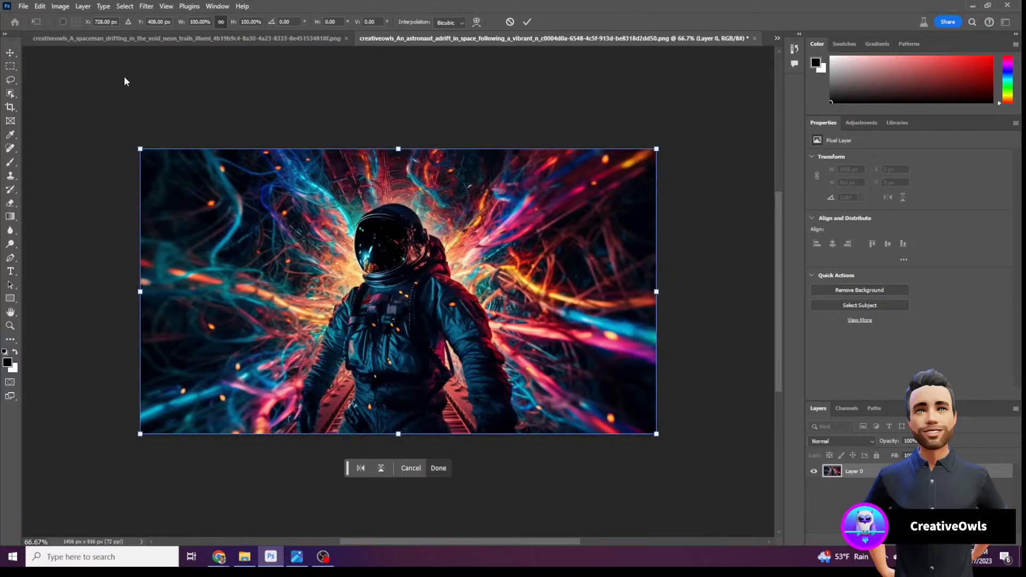
# Extend the canvas above and below the astronaut to about 2187 px tall and fill it with Generative Expand, without a prompt
pyautogui.click(11, 106)
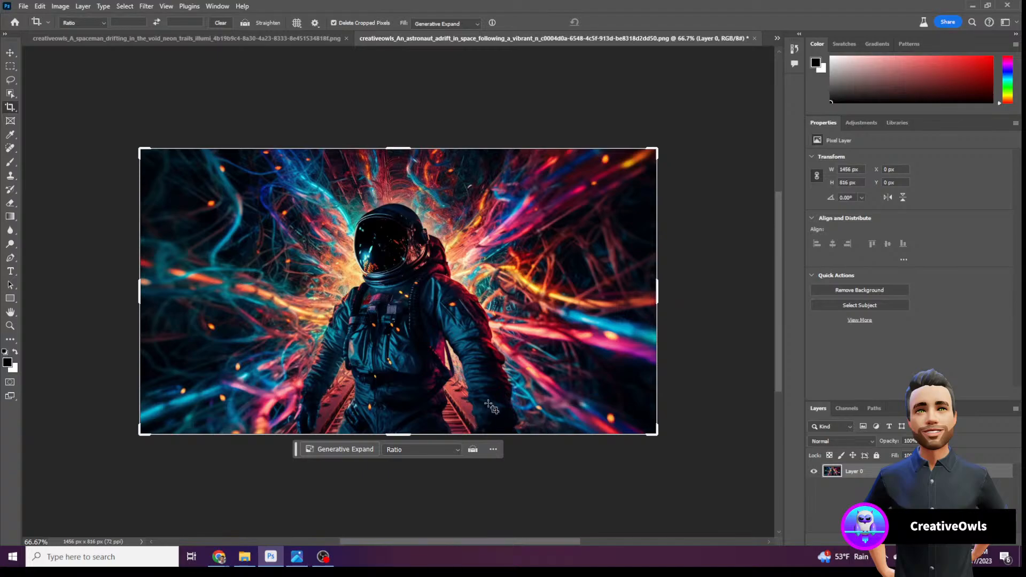
pyautogui.scroll(-3, 470, 406)
pyautogui.scroll(-2, 426, 365)
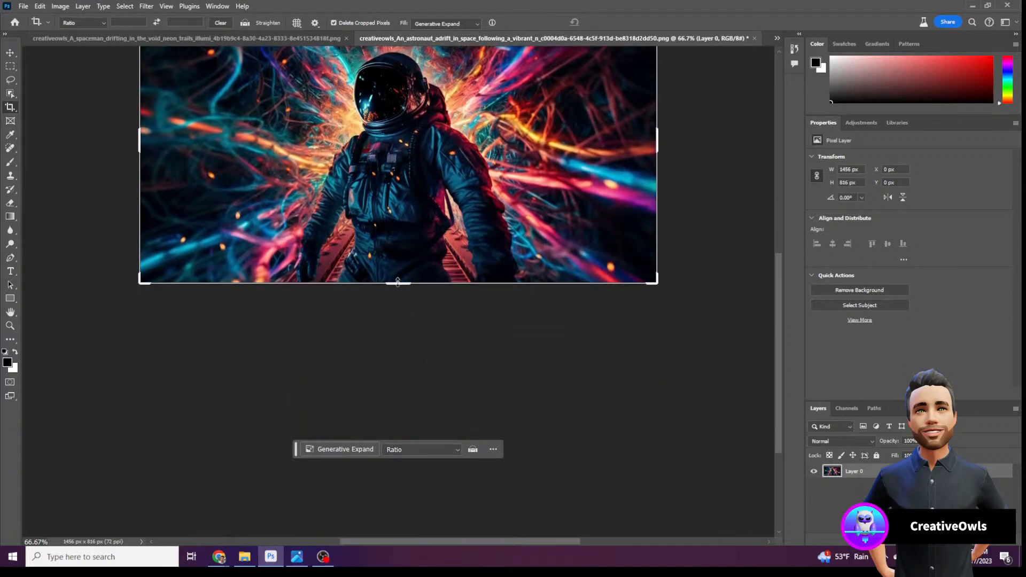
pyautogui.moveTo(398, 283); pyautogui.dragTo(401, 522)
pyautogui.scroll(4, 513, 383)
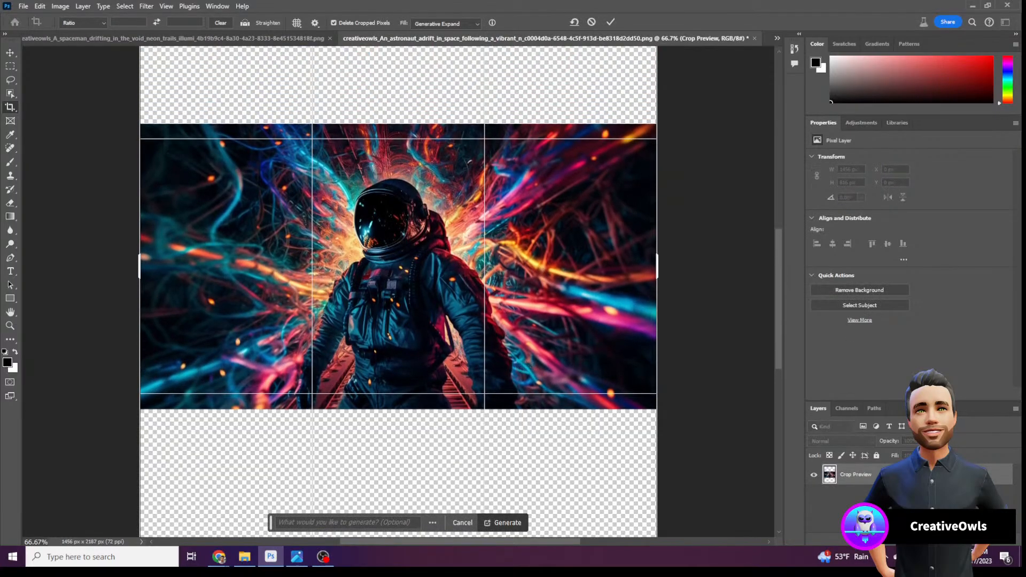
pyautogui.hotkey('alt', 'Tab')
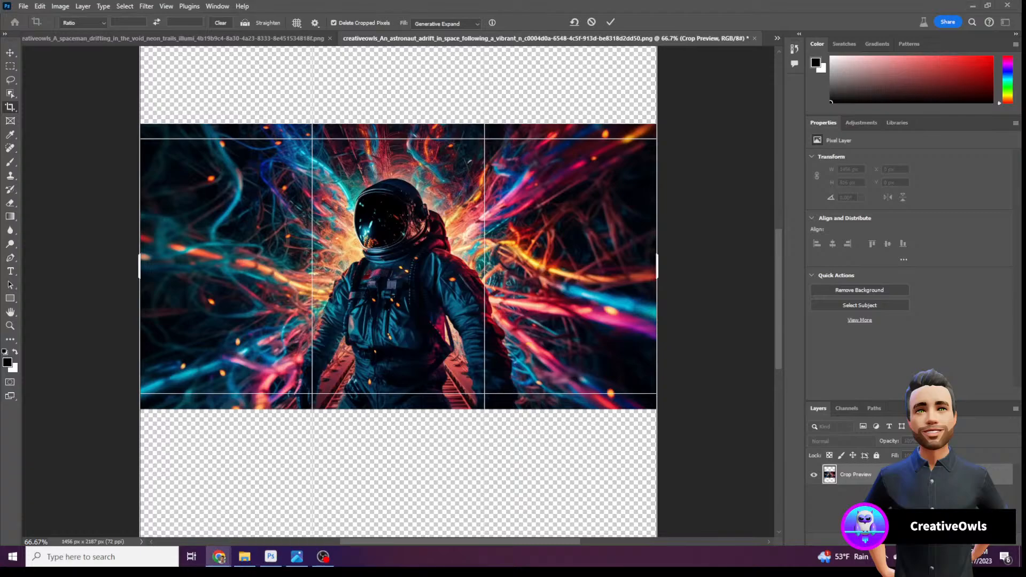
pyautogui.click(609, 21)
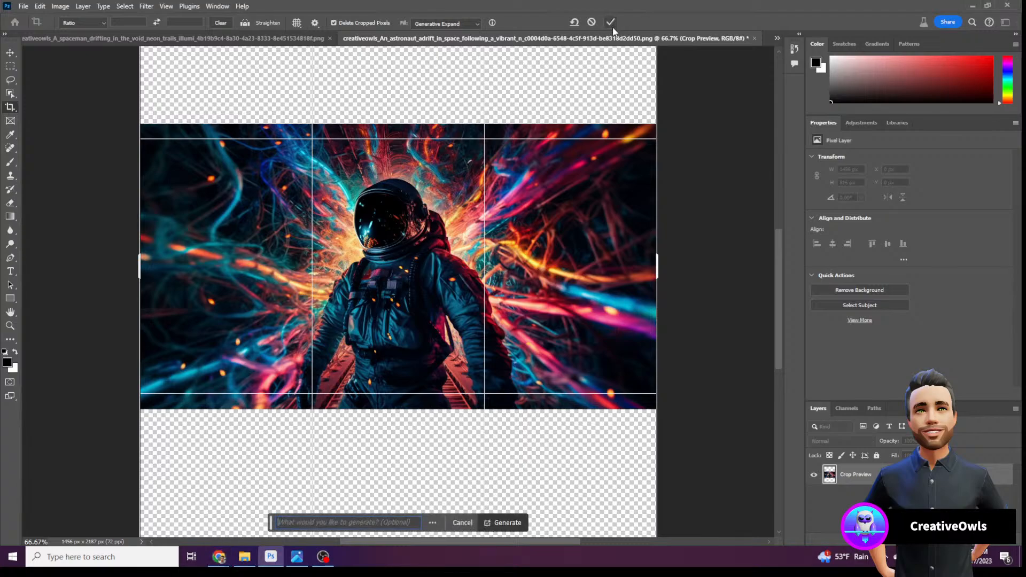
pyautogui.click(609, 22)
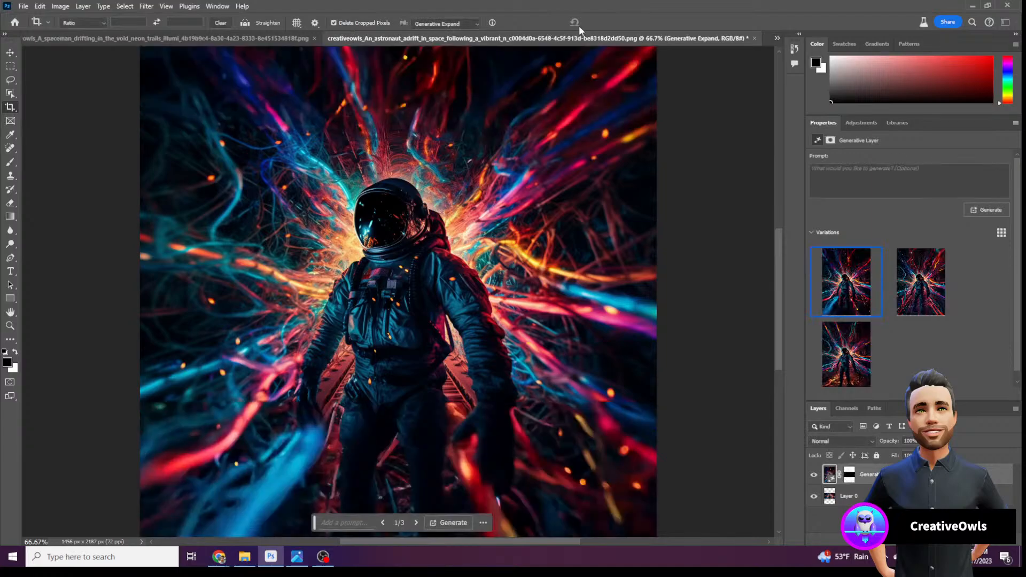
# Compare the three expanded variations and choose the third one, with the astronaut standing on a spark-covered ground
pyautogui.scroll(-1, 414, 267)
pyautogui.scroll(-2, 414, 267)
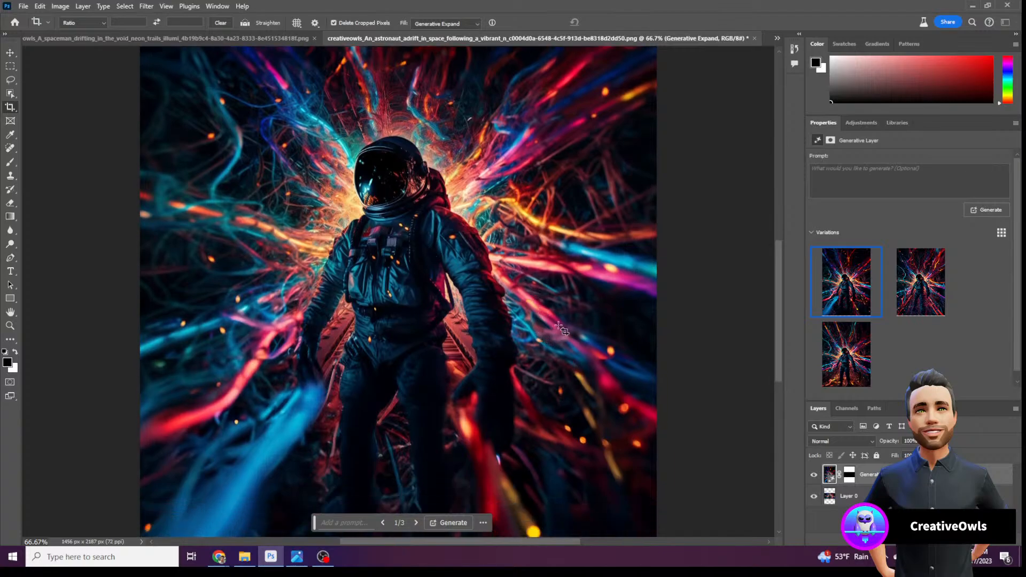
pyautogui.scroll(1, 669, 411)
pyautogui.moveTo(856, 302)
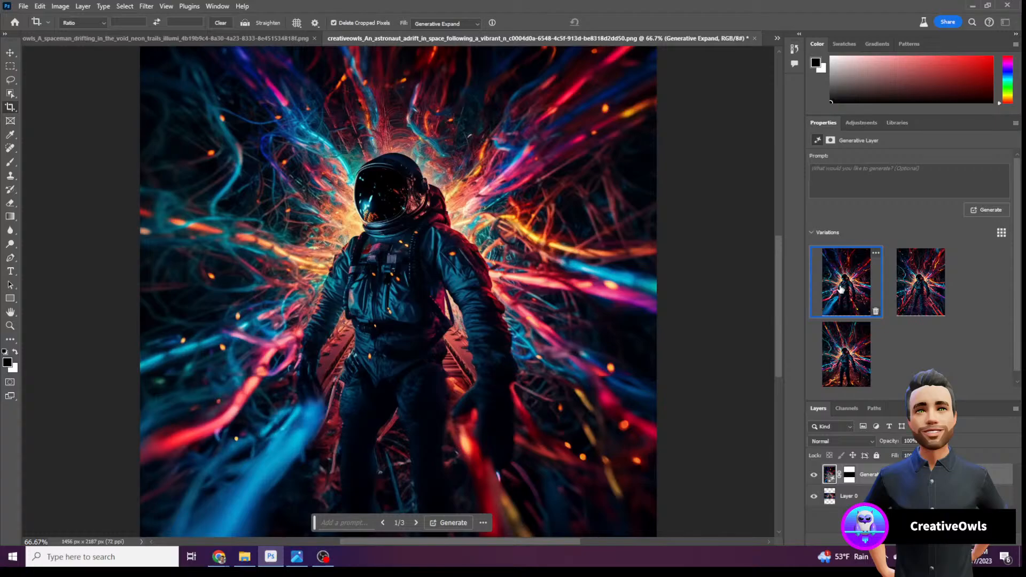
pyautogui.click(936, 297)
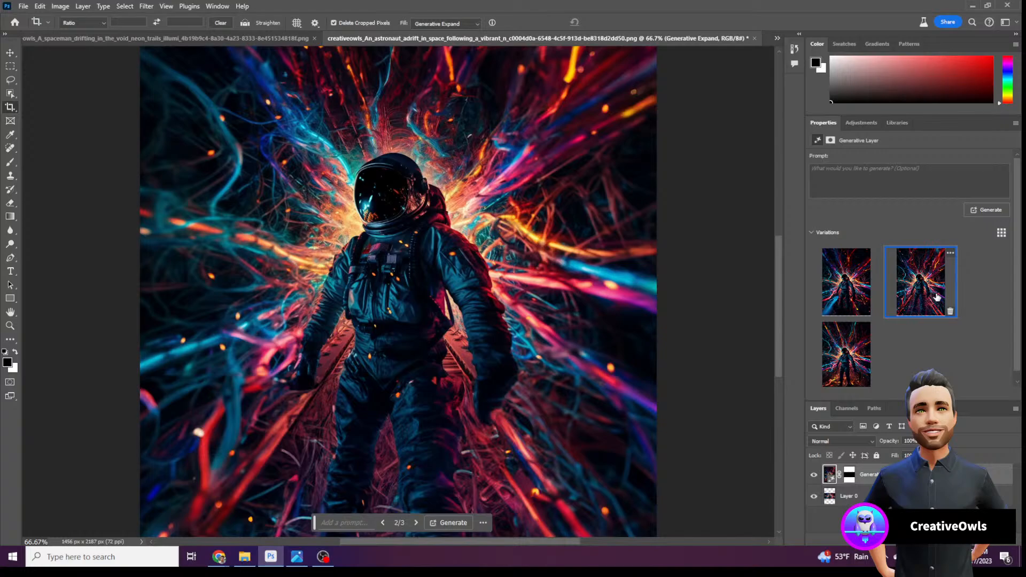
pyautogui.scroll(-1, 936, 297)
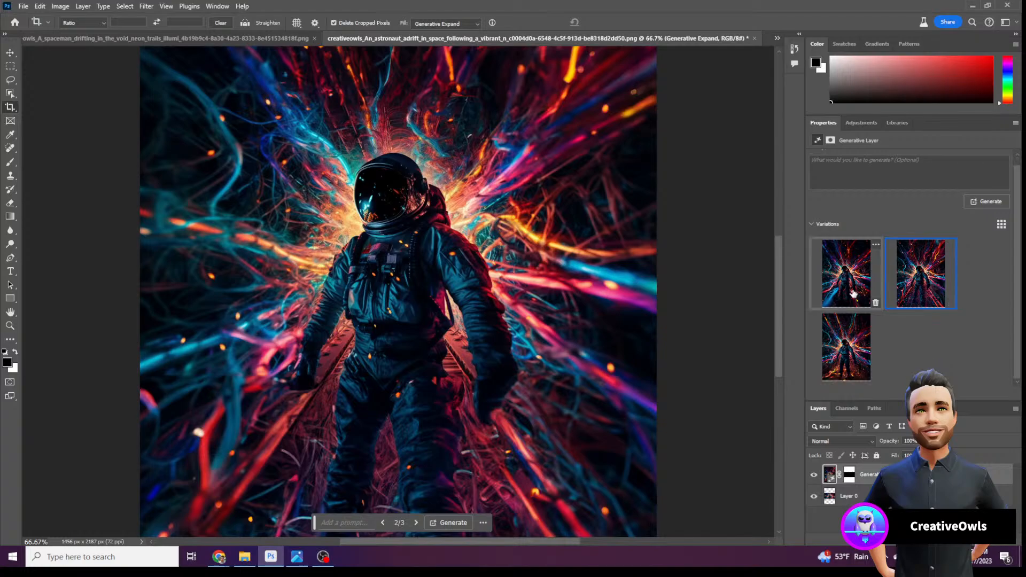
pyautogui.click(840, 349)
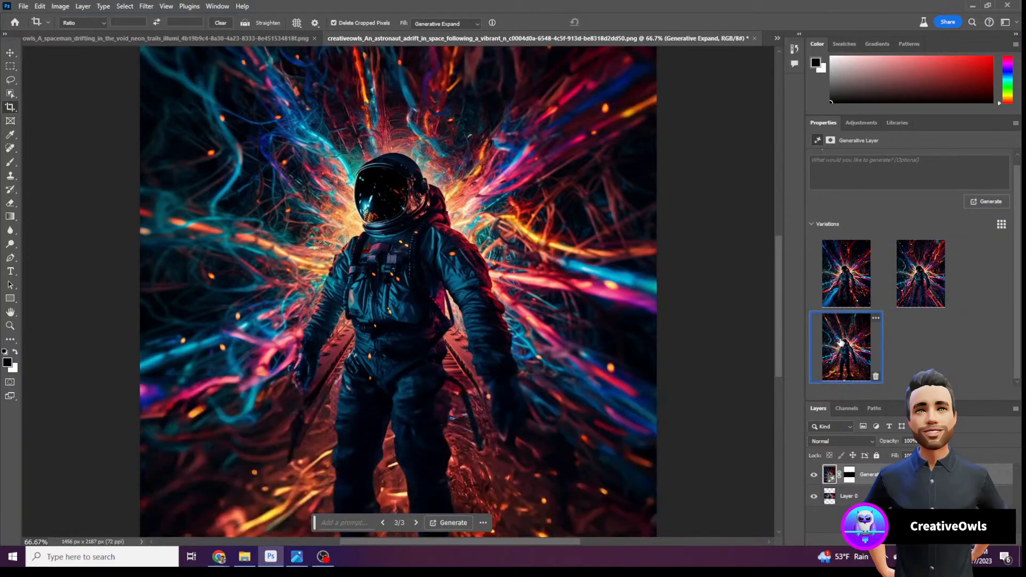
pyautogui.scroll(-3, 642, 321)
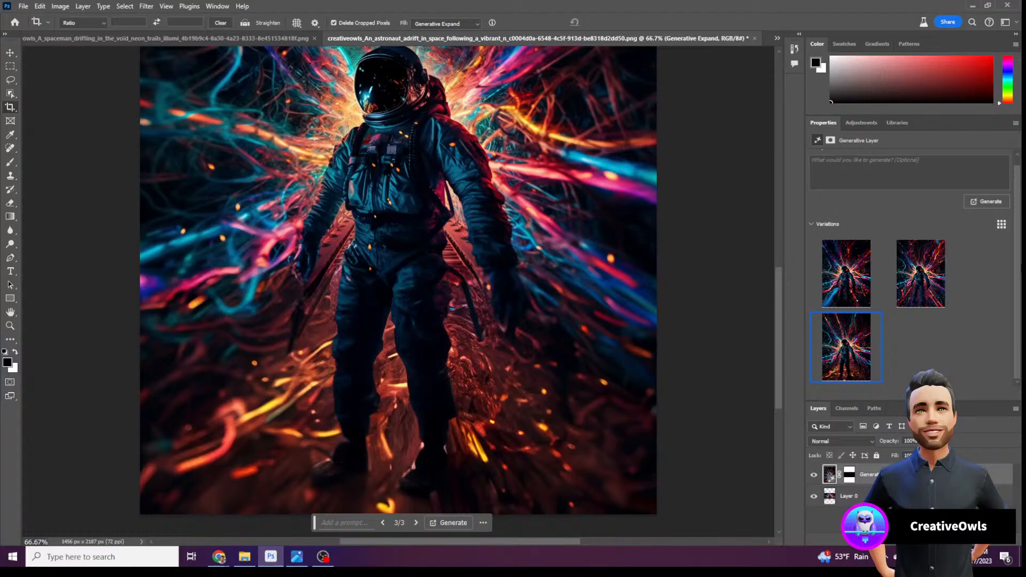
# Recheck the first two expanded variations and generate another set of canvas expansions without a prompt
pyautogui.click(835, 292)
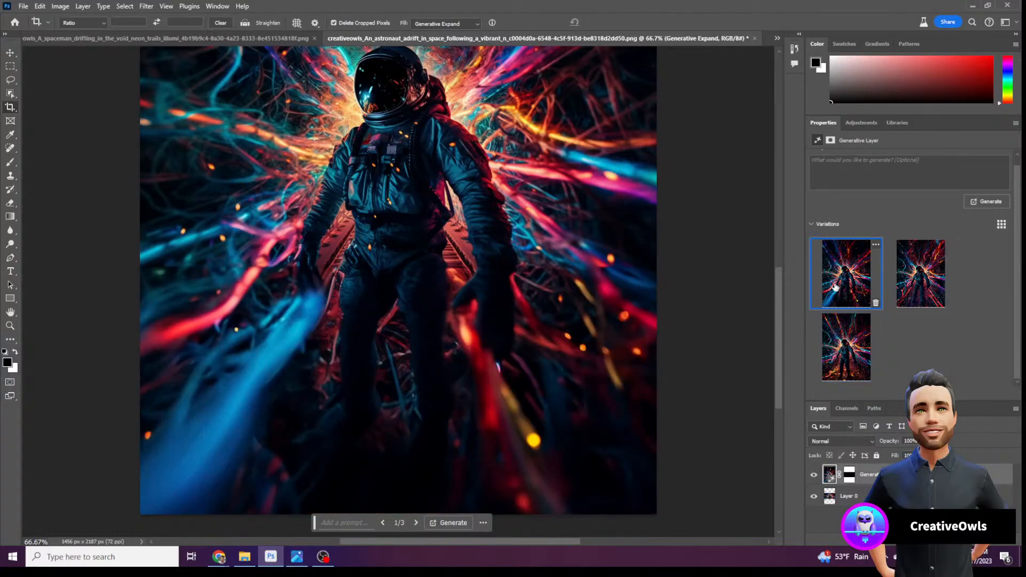
pyautogui.click(920, 274)
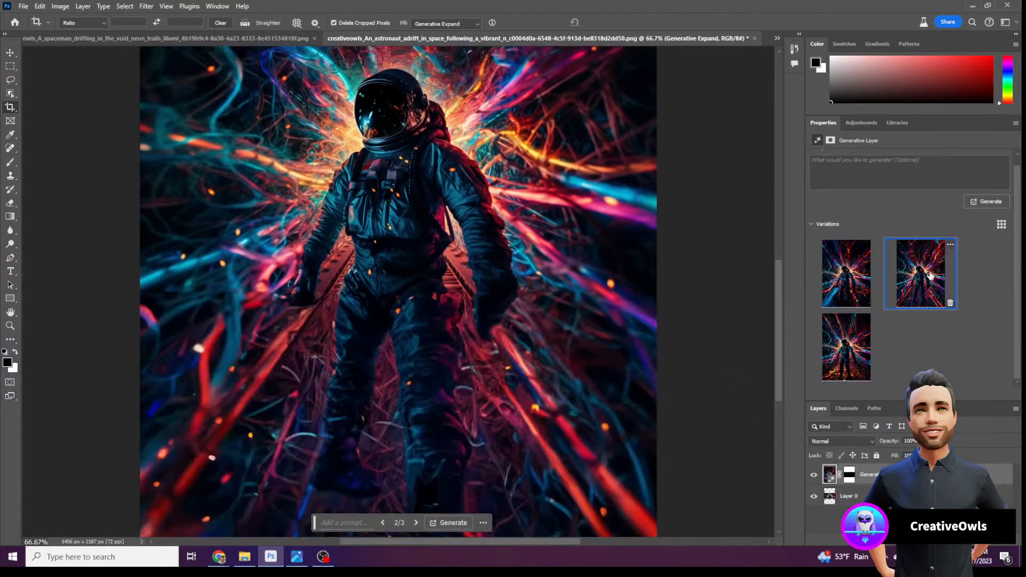
pyautogui.click(453, 523)
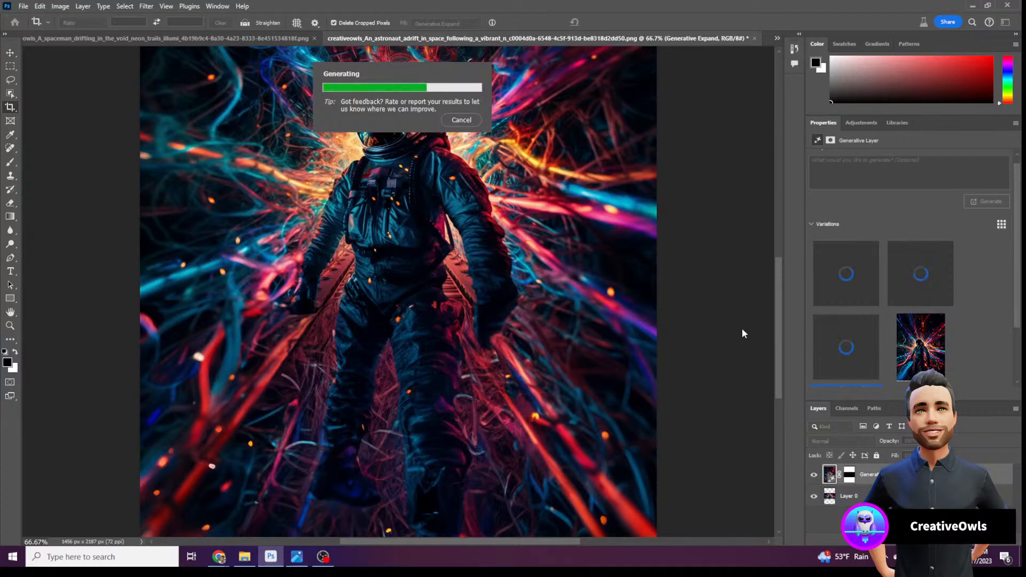
pyautogui.scroll(4, 720, 320)
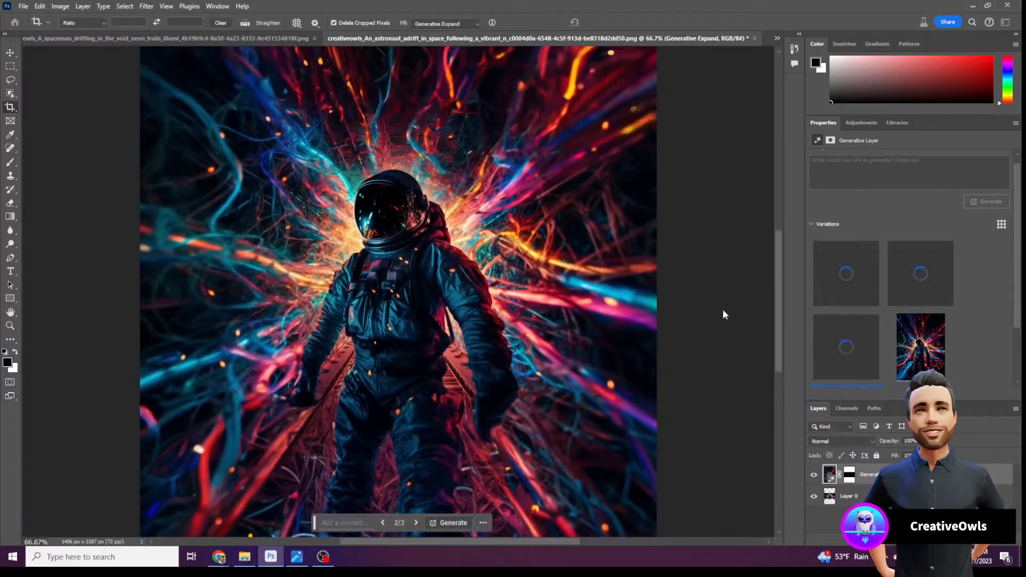
pyautogui.scroll(-4, 726, 311)
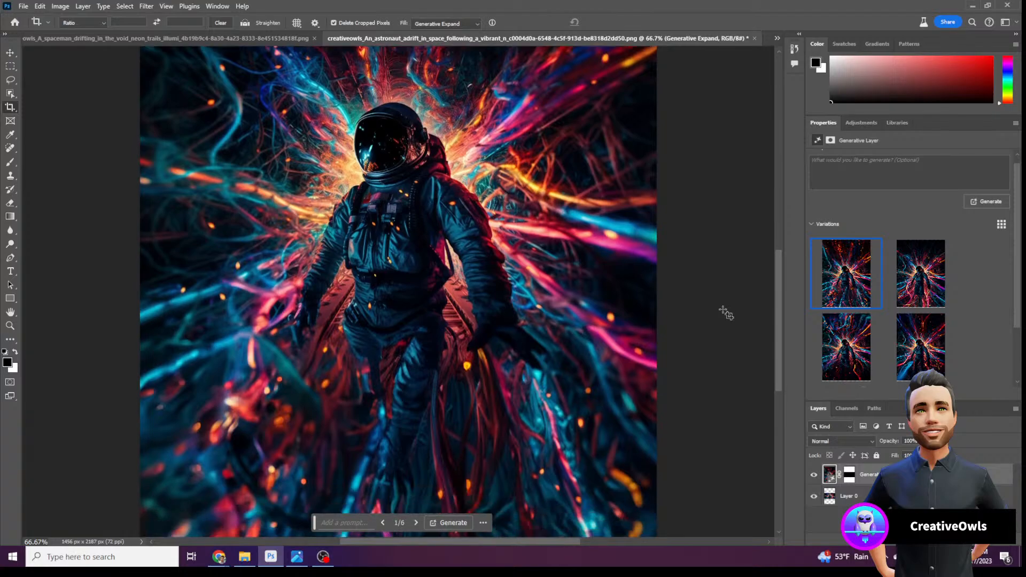
# Examine the second and third of the six expanded variations around the astronaut's legs
pyautogui.click(909, 258)
pyautogui.scroll(-3, 486, 303)
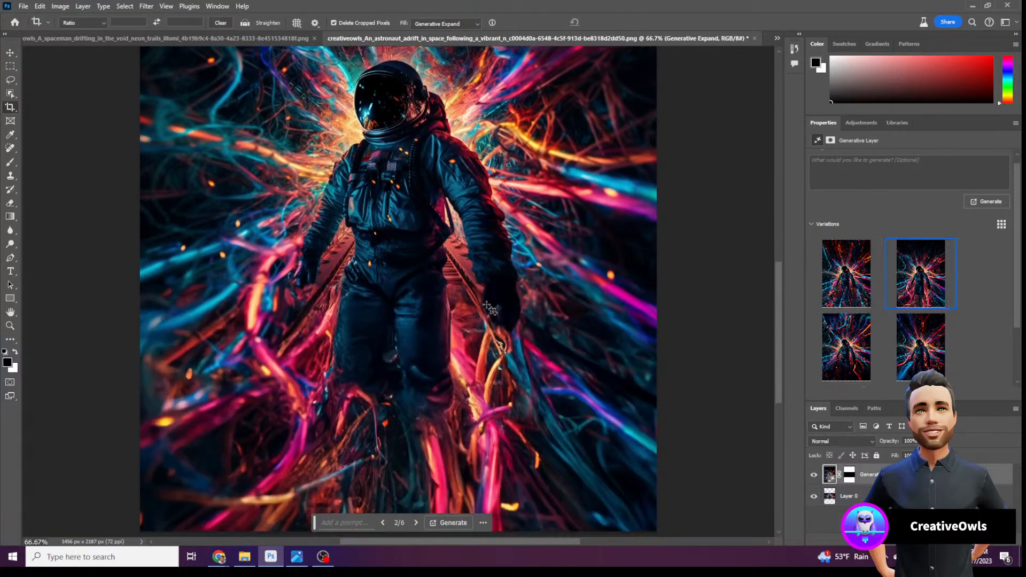
pyautogui.scroll(-2, 483, 300)
pyautogui.scroll(2, 484, 301)
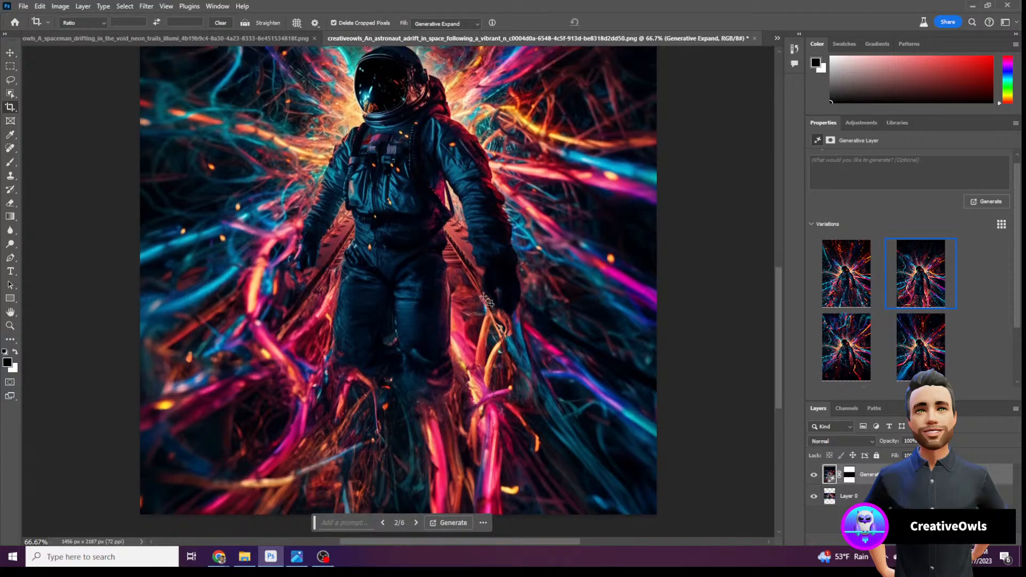
pyautogui.scroll(1, 489, 293)
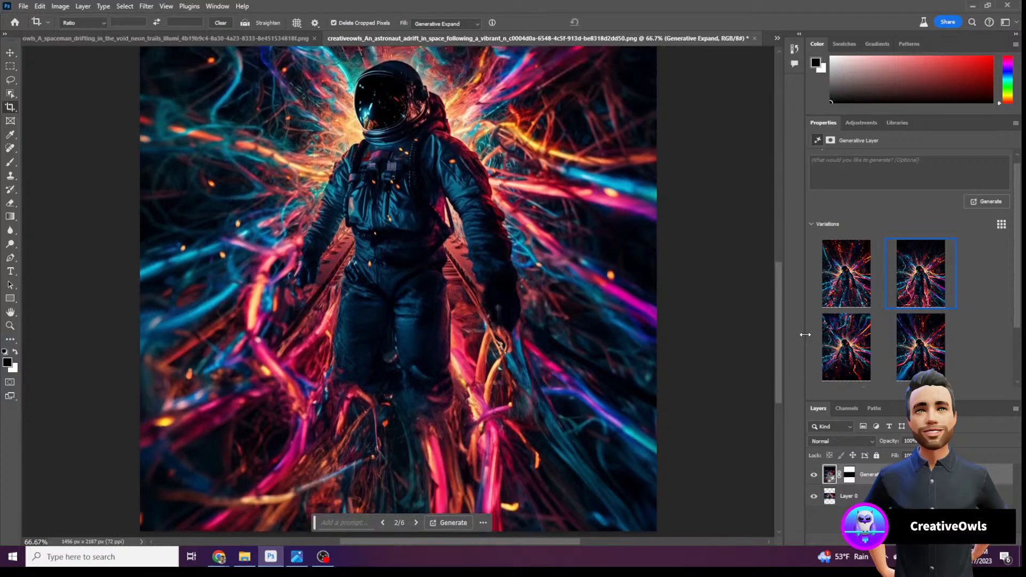
pyautogui.click(830, 342)
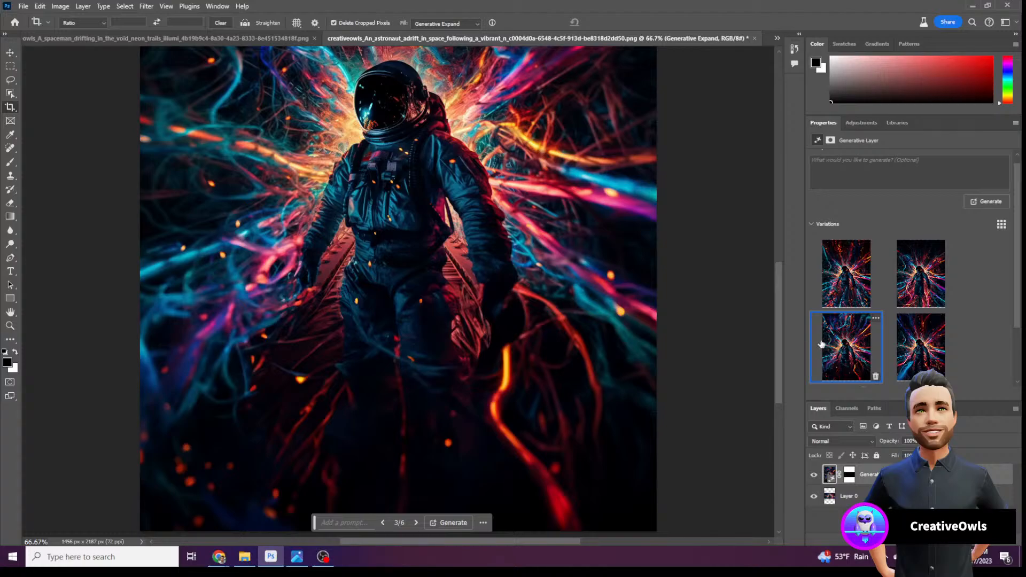
pyautogui.scroll(2, 682, 365)
pyautogui.scroll(-2, 683, 365)
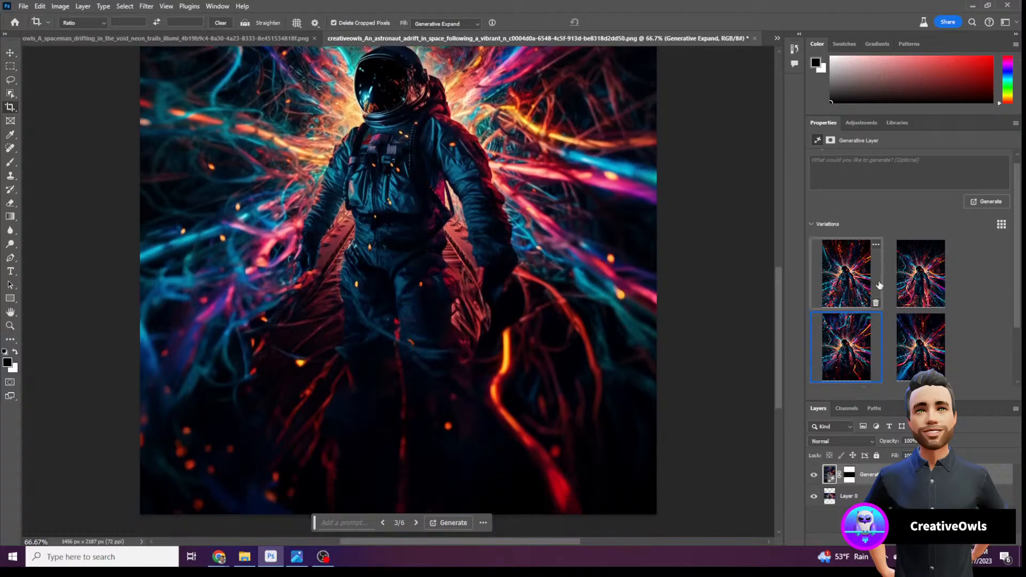
# Compare the second and fourth expansions with the third, and keep the third one with the glowing orange strand beside the astronaut's legs
pyautogui.click(916, 260)
pyautogui.scroll(5, 648, 348)
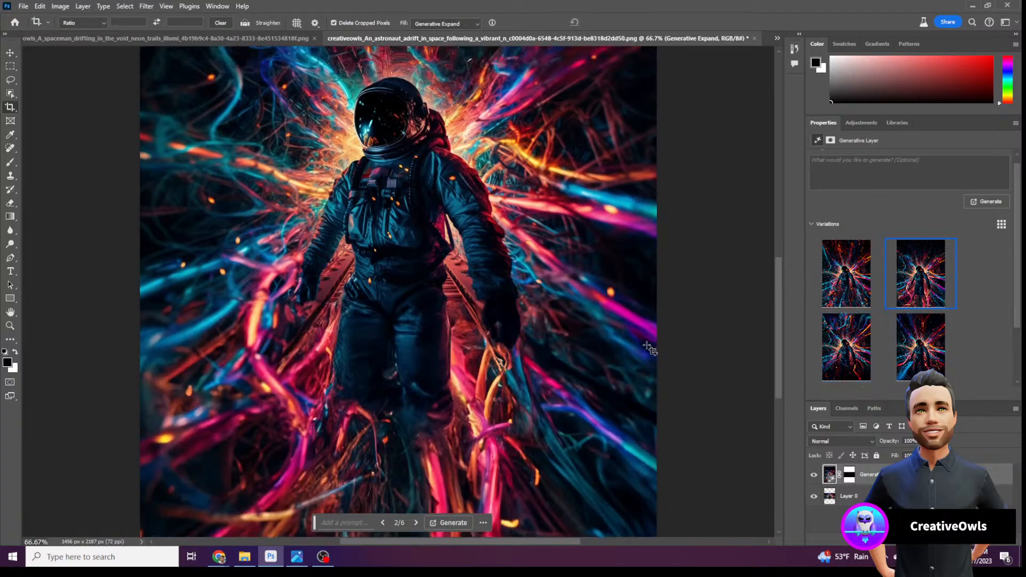
pyautogui.scroll(-3, 647, 348)
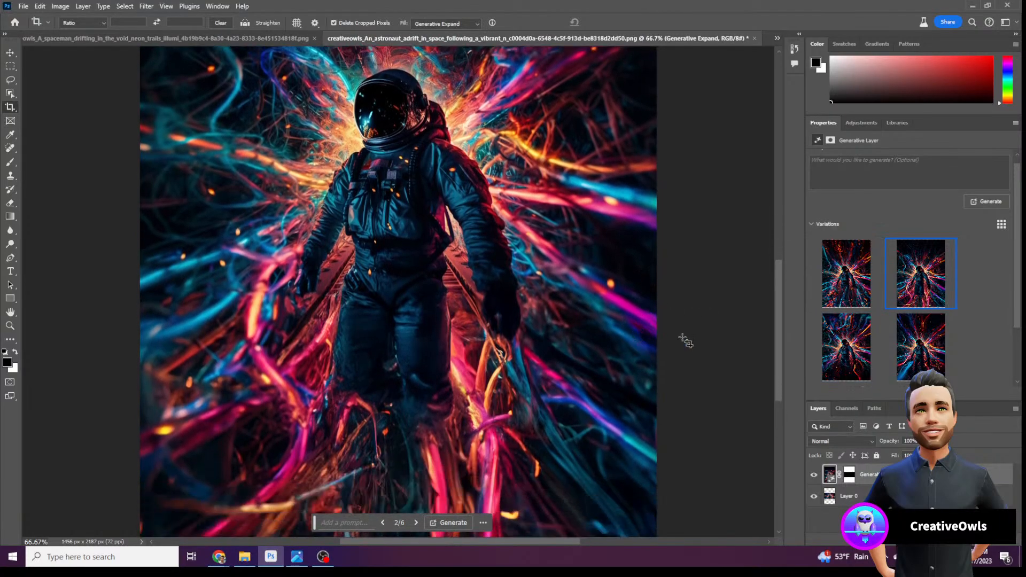
pyautogui.click(935, 339)
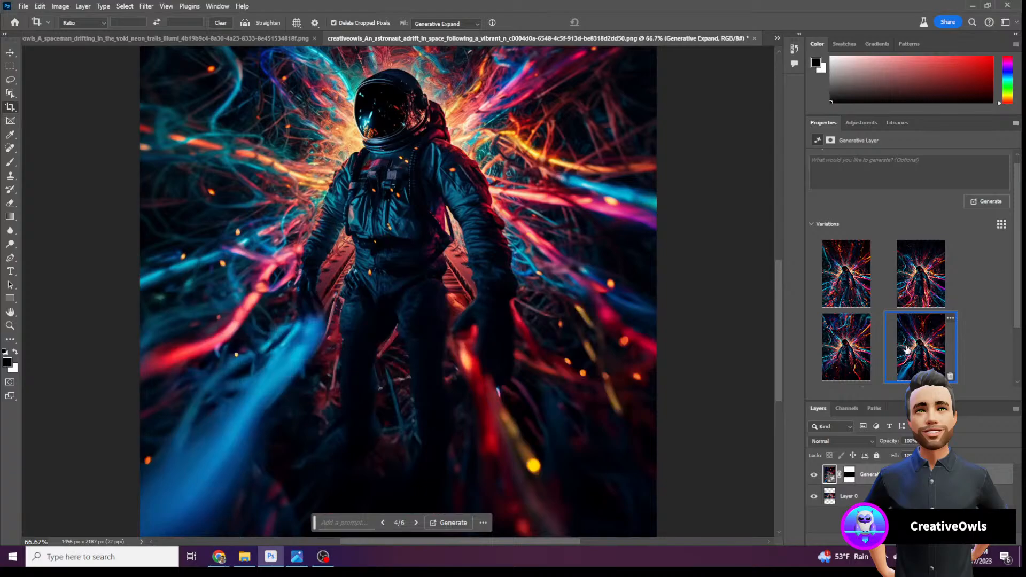
pyautogui.click(858, 354)
pyautogui.scroll(-3, 612, 357)
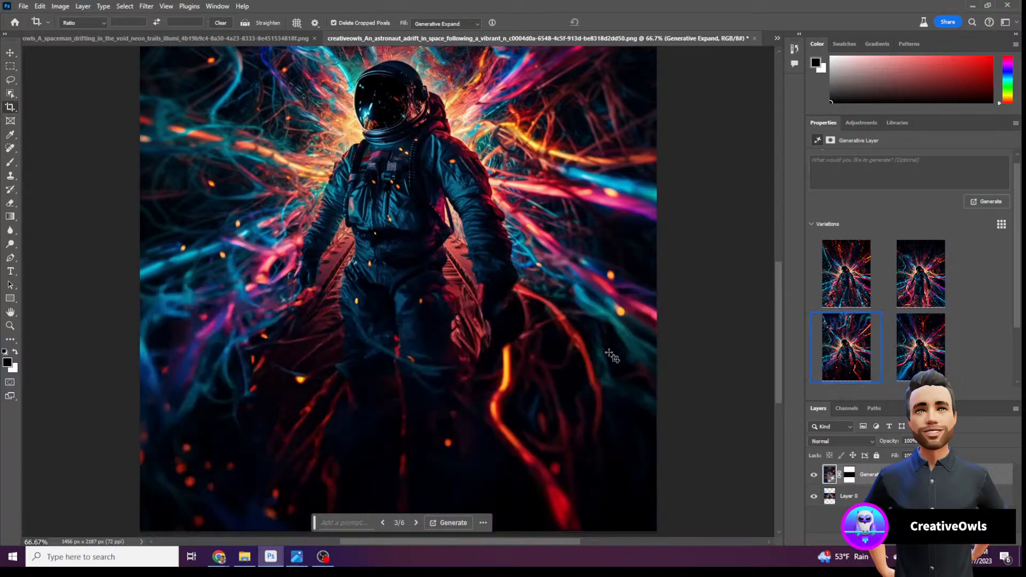
pyautogui.scroll(2, 611, 357)
pyautogui.scroll(2, 611, 357)
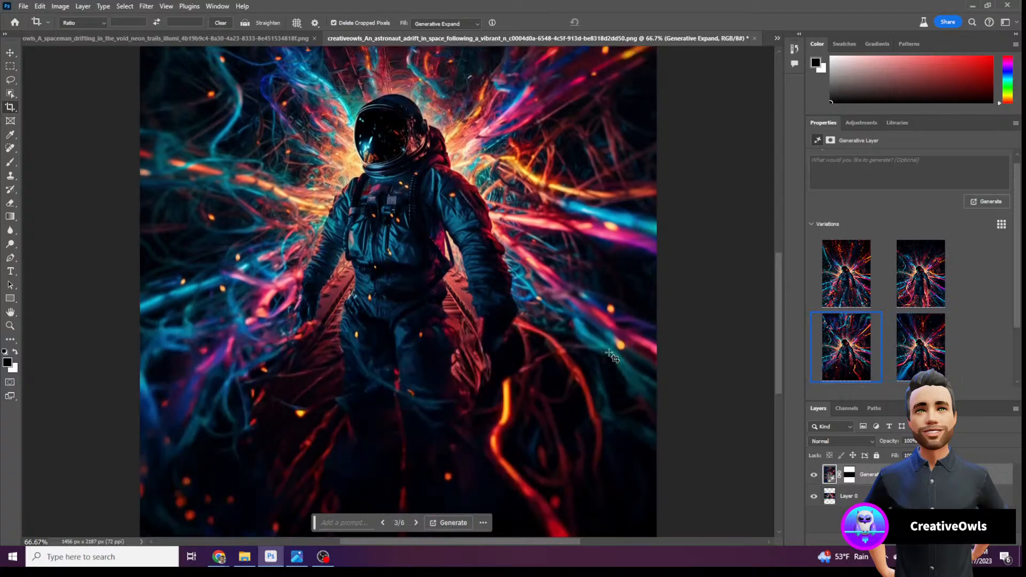
pyautogui.scroll(2, 612, 357)
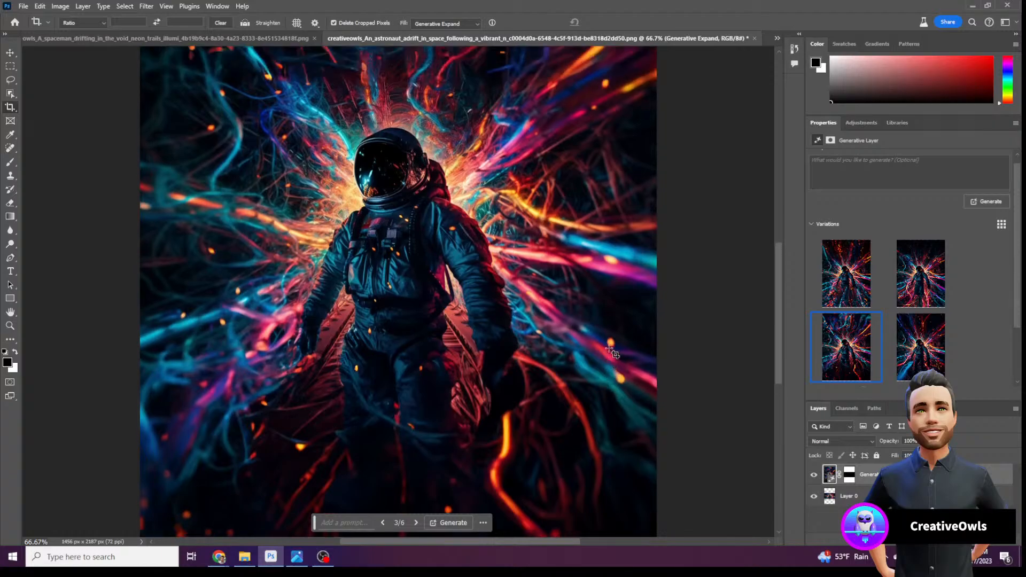
pyautogui.scroll(3, 612, 353)
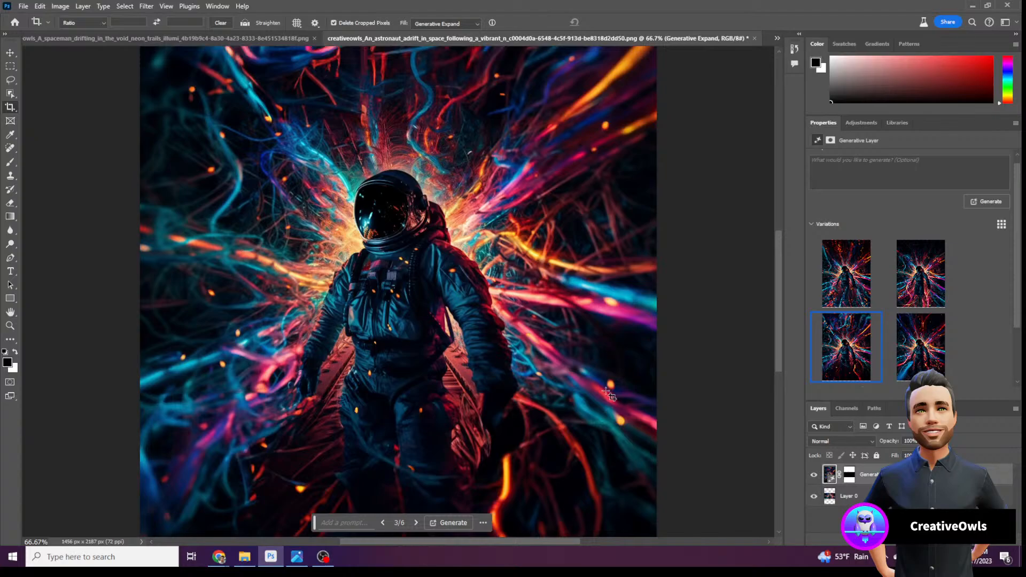
# Lasso a freehand selection around the astronaut's helmet and start a Generative Fill for it
pyautogui.click(10, 80)
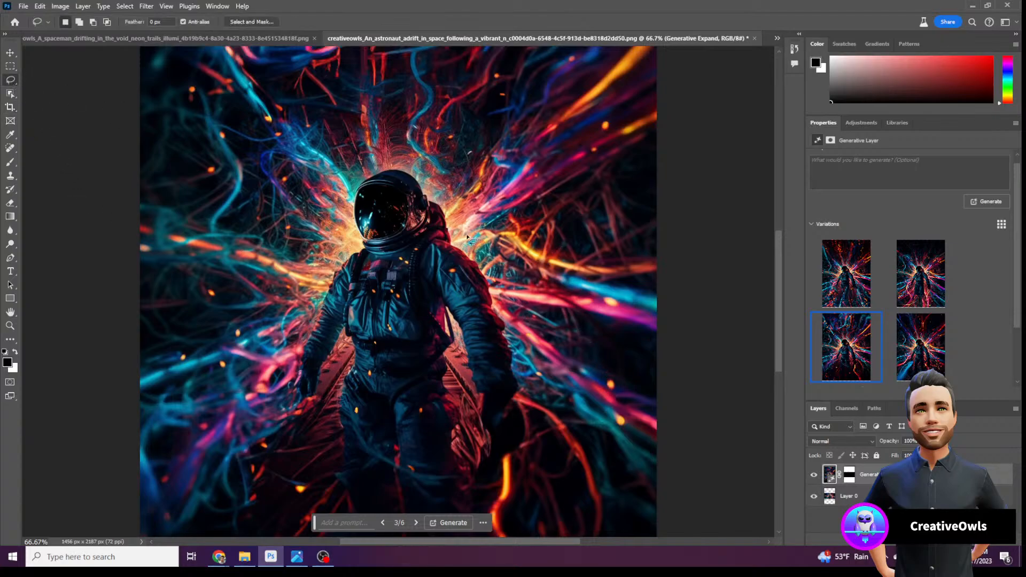
pyautogui.moveTo(432, 231)
pyautogui.mouseDown()
pyautogui.moveTo(408, 251)
pyautogui.moveTo(374, 258)
pyautogui.moveTo(334, 224)
pyautogui.moveTo(336, 177)
pyautogui.moveTo(378, 145)
pyautogui.moveTo(419, 156)
pyautogui.moveTo(447, 204)
pyautogui.moveTo(443, 235)
pyautogui.moveTo(421, 232)
pyautogui.mouseUp()
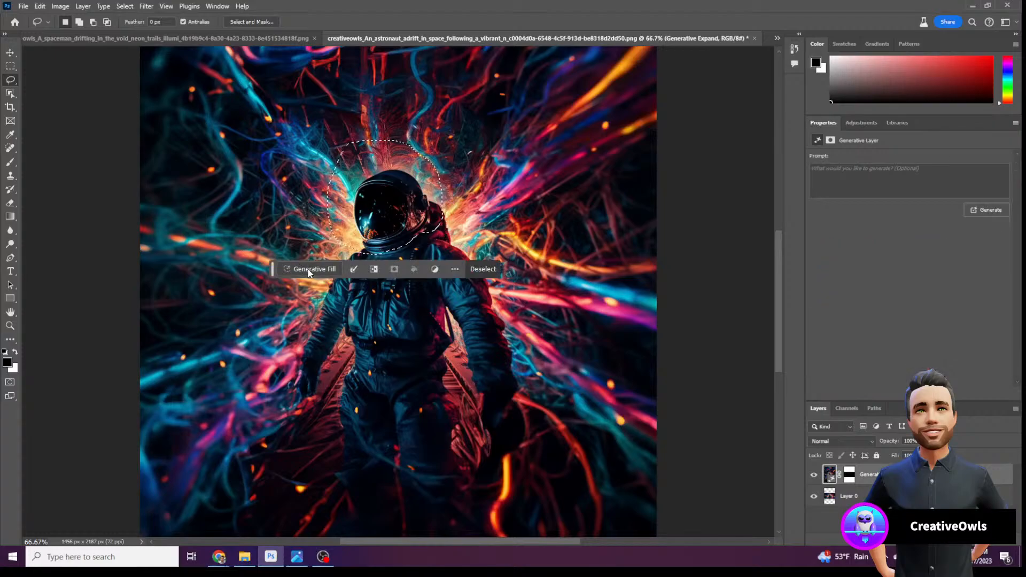
pyautogui.click(303, 268)
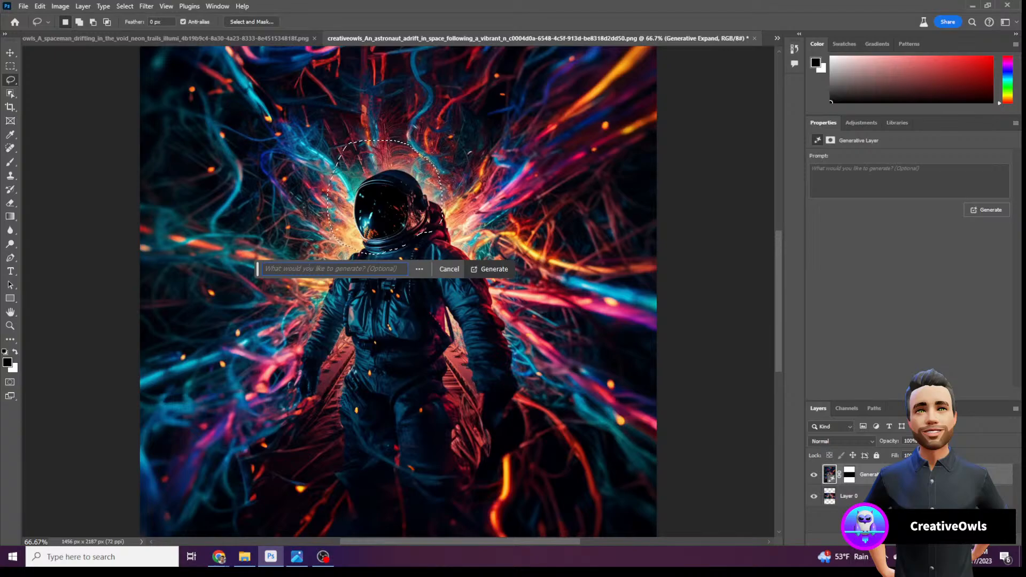
pyautogui.hotkey('alt', 'Tab')
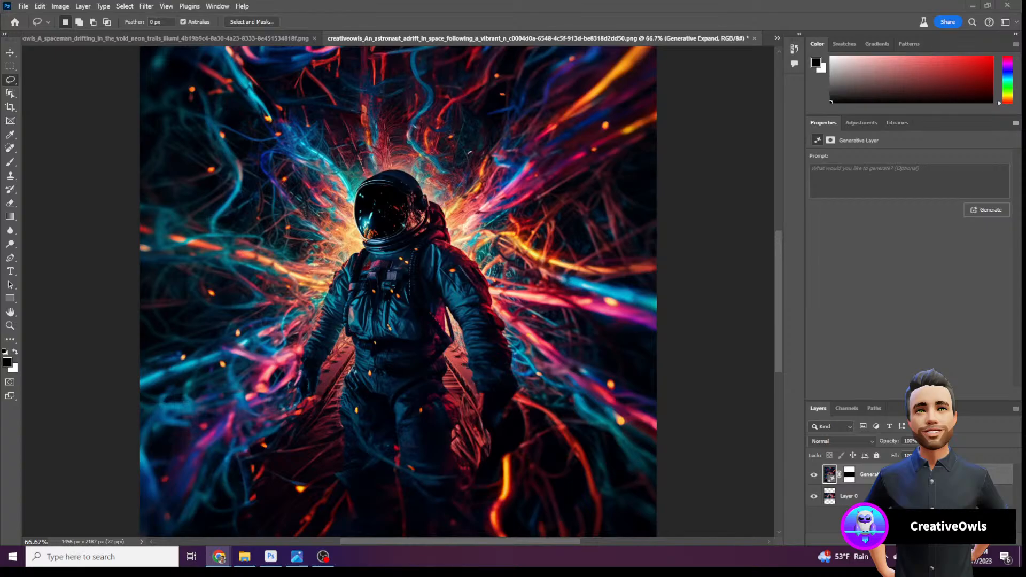
pyautogui.click(397, 226)
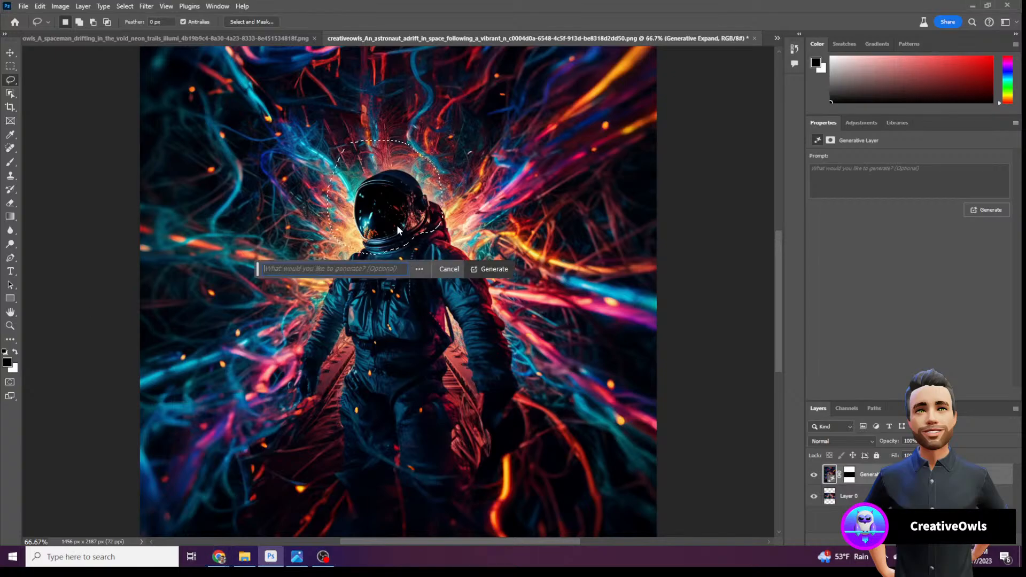
# Replace the selected helmet with Generative Fill, using the prompt "head of an Alien Monster"
pyautogui.click(309, 270)
pyautogui.write('head of an ')
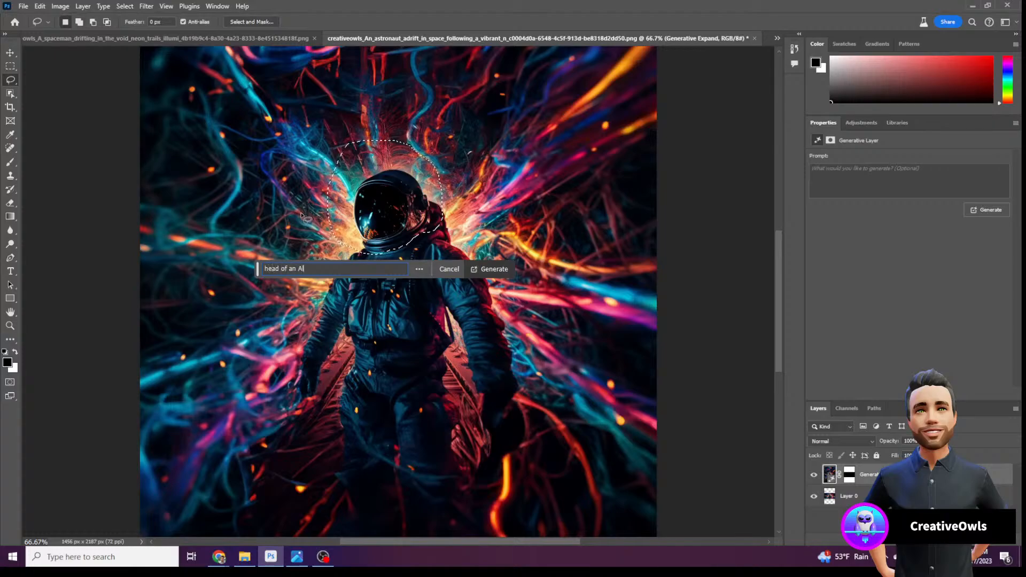
pyautogui.write('Alien Mo')
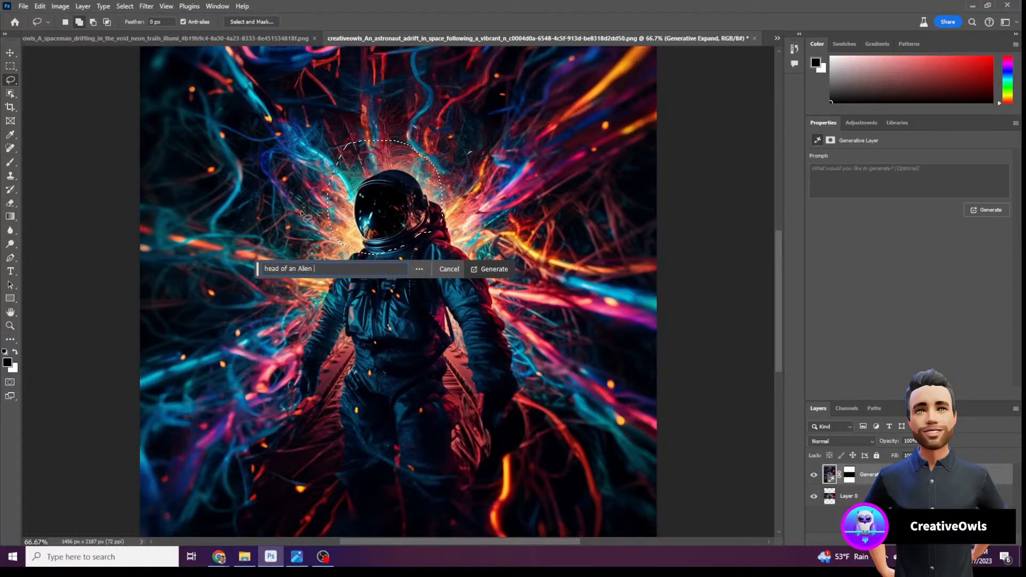
pyautogui.write('nster')
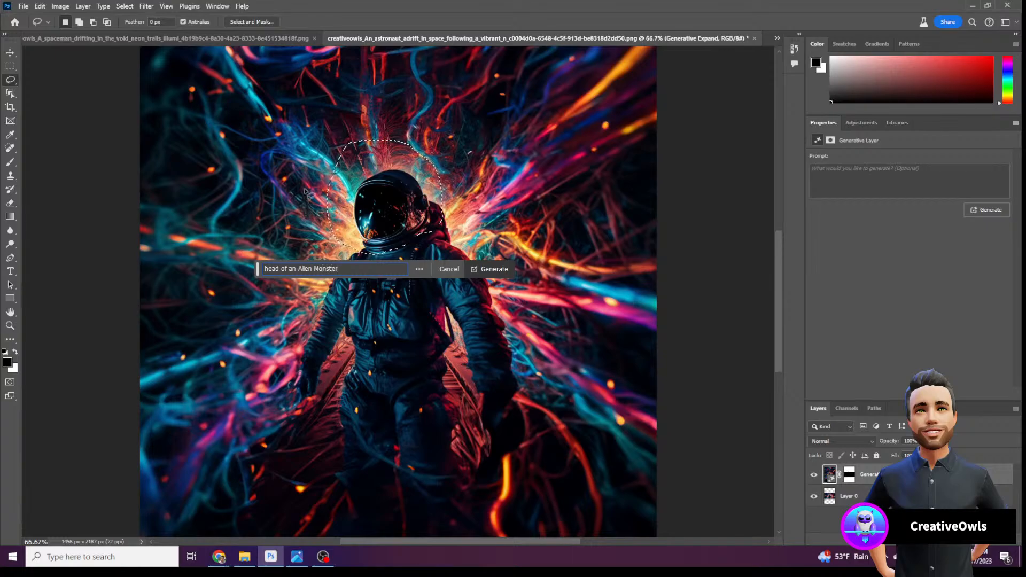
pyautogui.click(496, 268)
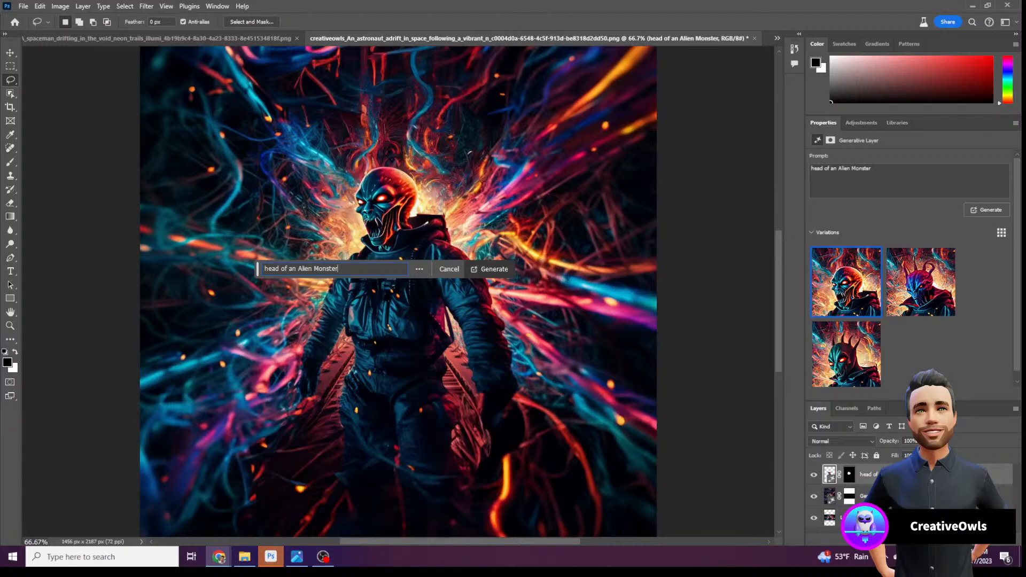
pyautogui.press('Escape')
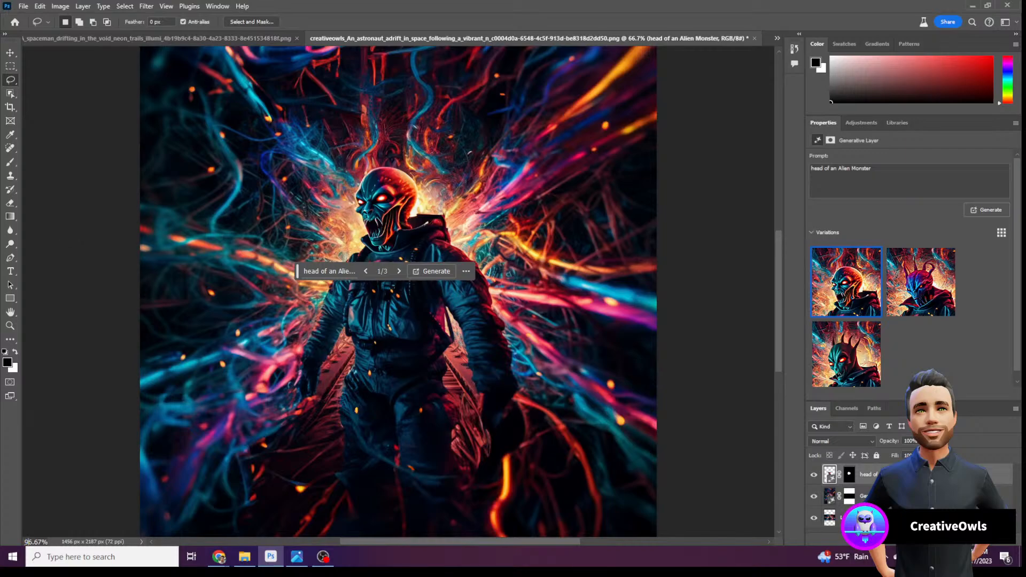
# Move the contextual task bar clear of the figure and choose the second alien head variation, the blue-and-red one with curled horns
pyautogui.press('Return')
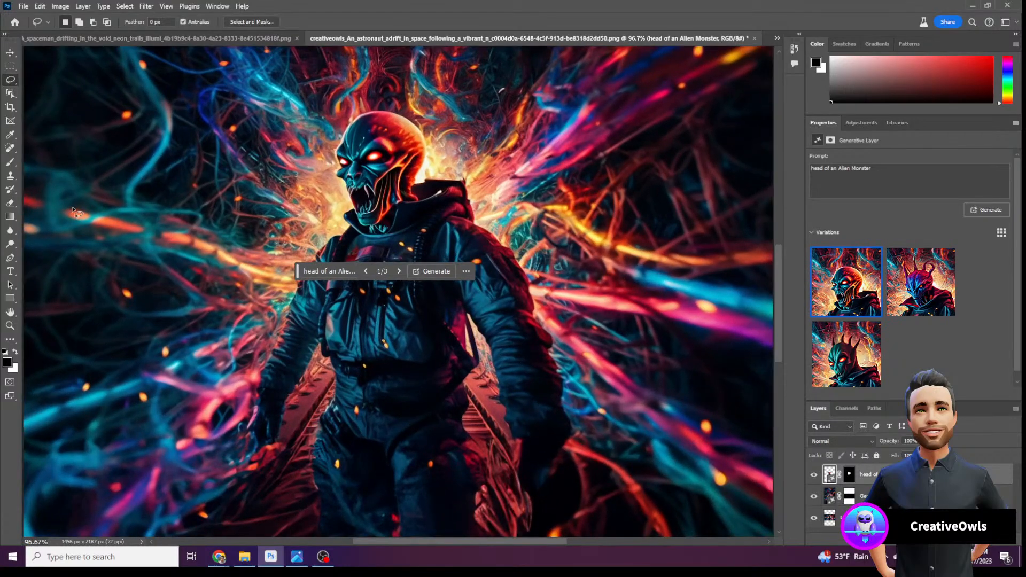
pyautogui.scroll(2, 491, 241)
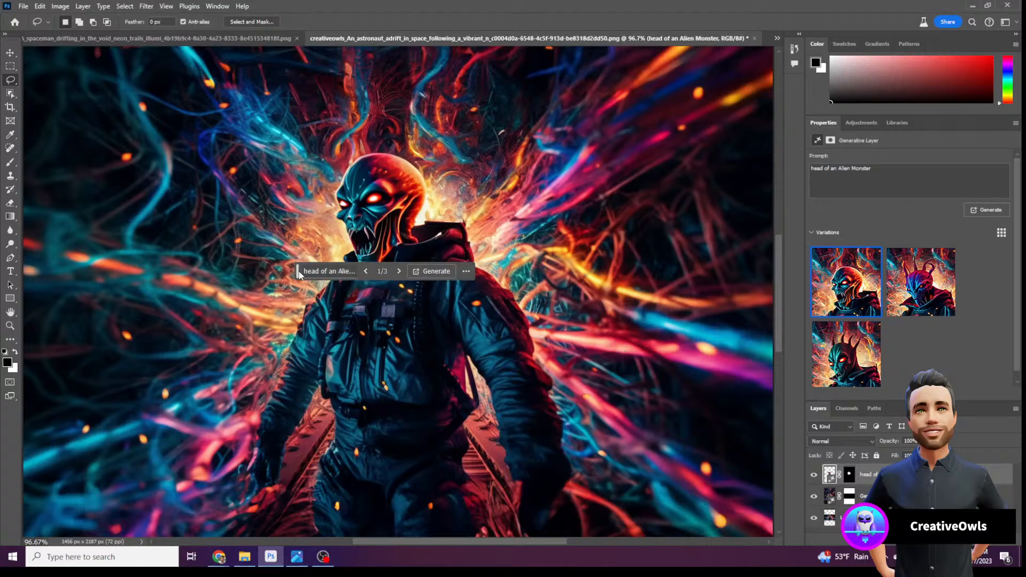
pyautogui.moveTo(299, 274); pyautogui.dragTo(562, 509)
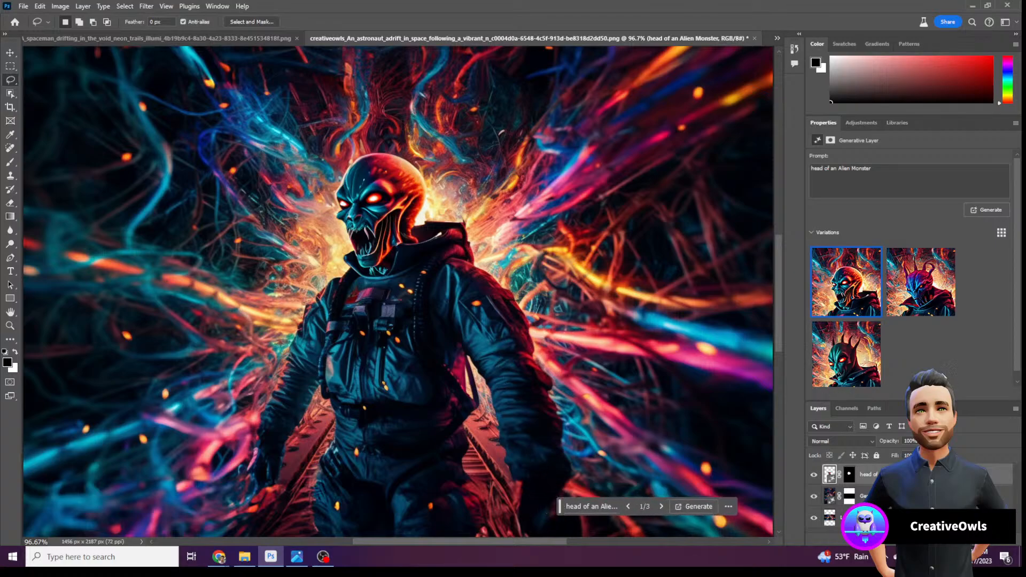
pyautogui.click(853, 364)
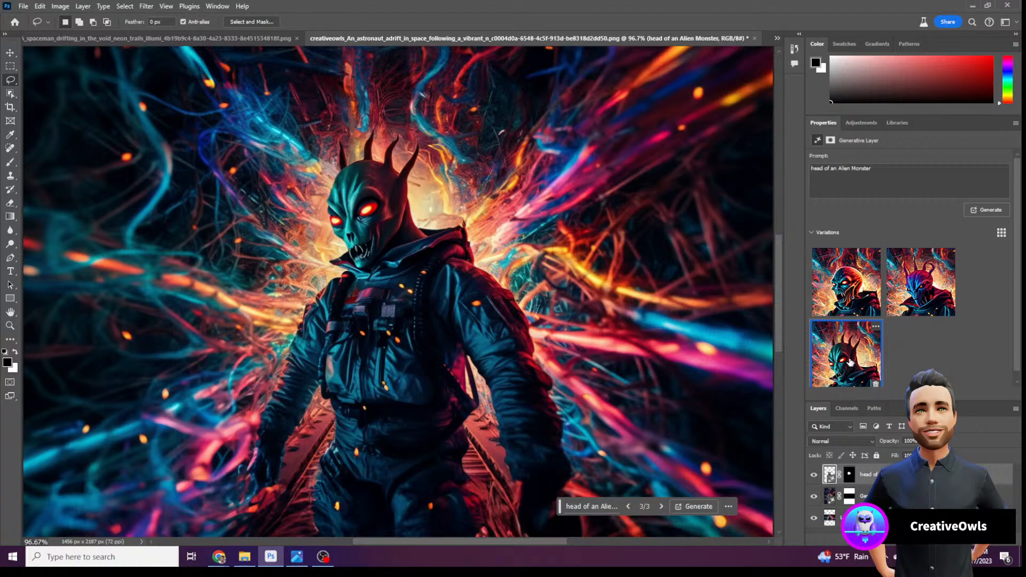
pyautogui.click(925, 296)
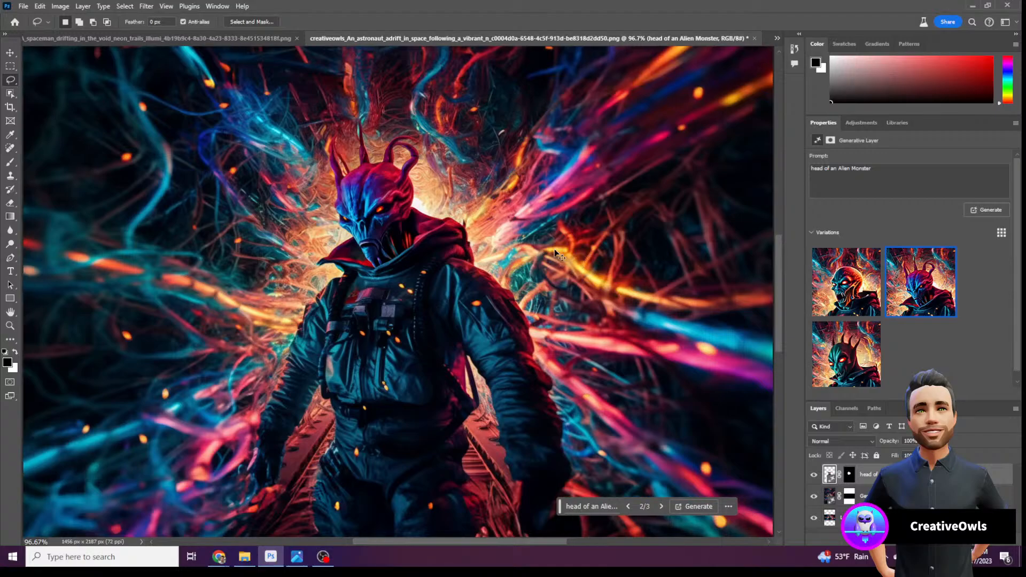
pyautogui.scroll(-5, 554, 252)
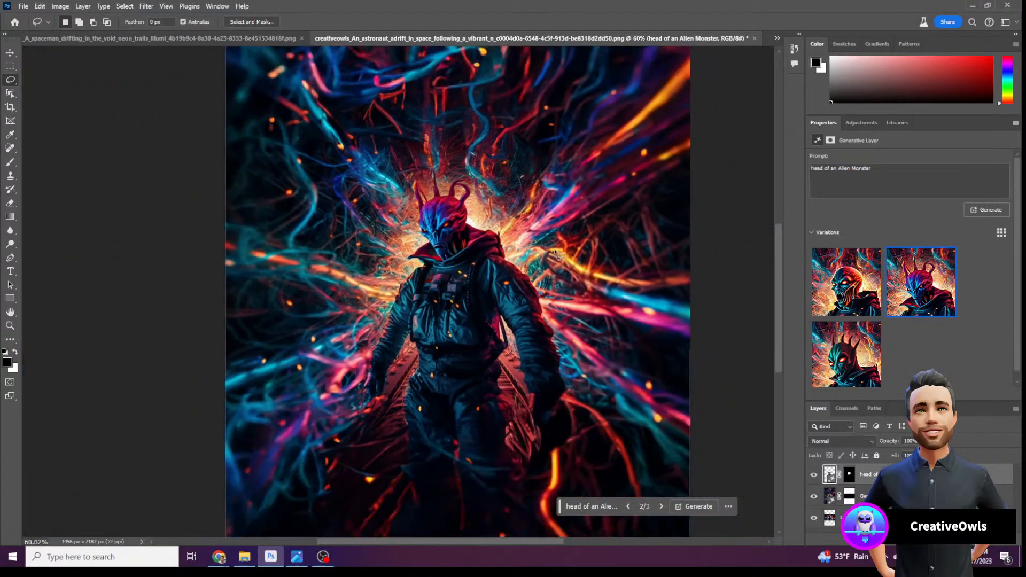
pyautogui.scroll(-2, 554, 252)
pyautogui.scroll(1, 554, 252)
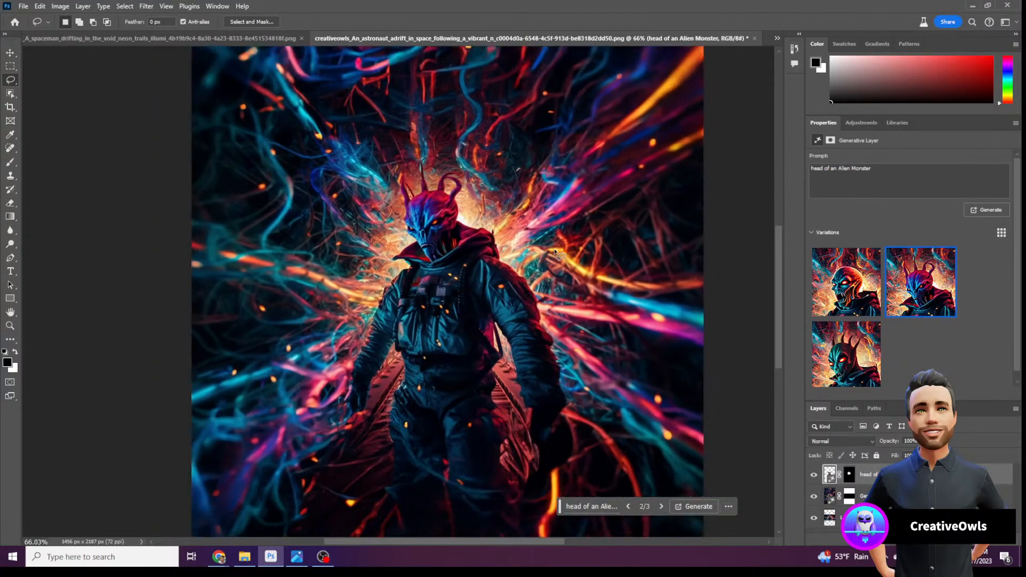
pyautogui.scroll(2, 554, 252)
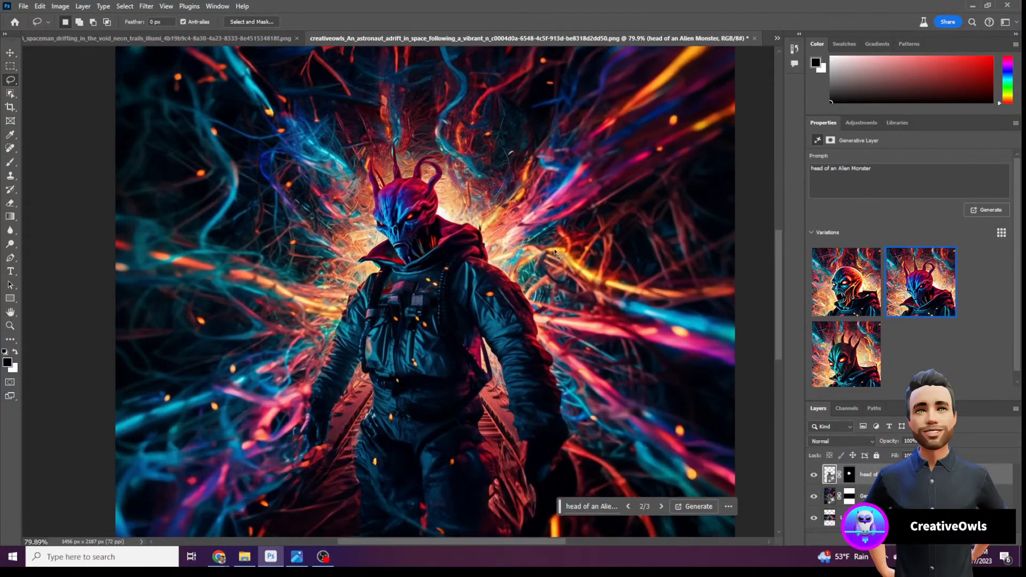
# Compare the alien head with the original helmet by hiding and reshowing the alien head's generative layer
pyautogui.scroll(1, 553, 252)
pyautogui.click(578, 508)
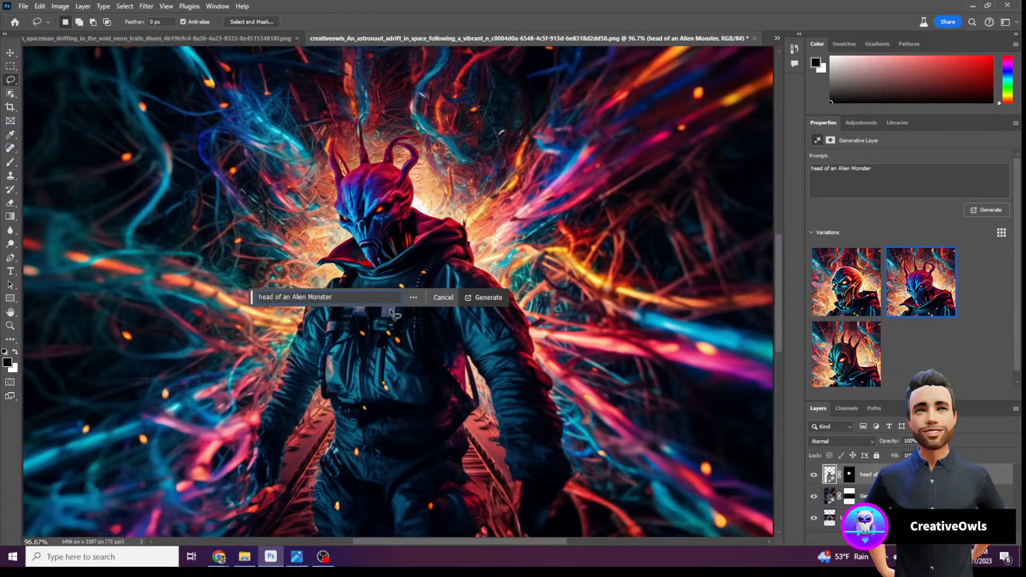
pyautogui.click(812, 475)
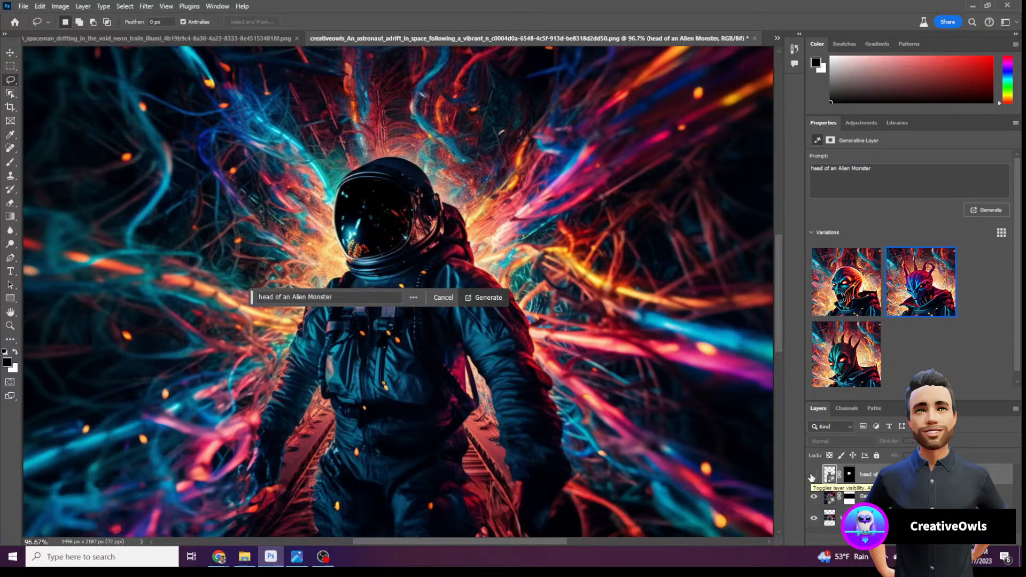
pyautogui.click(812, 475)
pyautogui.scroll(-3, 564, 350)
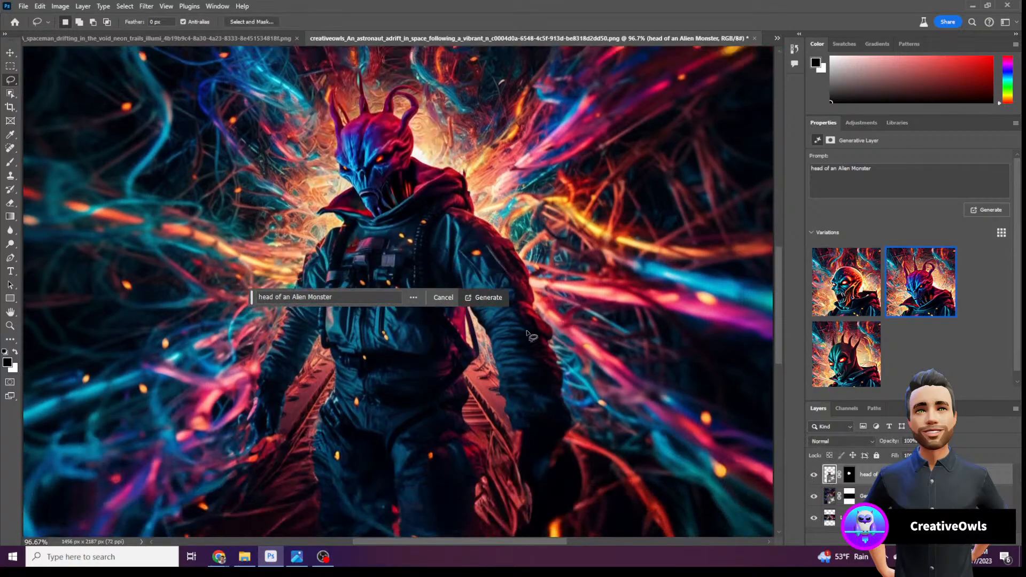
# Move the contextual task bar away from the figure's body and lasso one freehand selection around both of its hands
pyautogui.moveTo(252, 295); pyautogui.dragTo(530, 175)
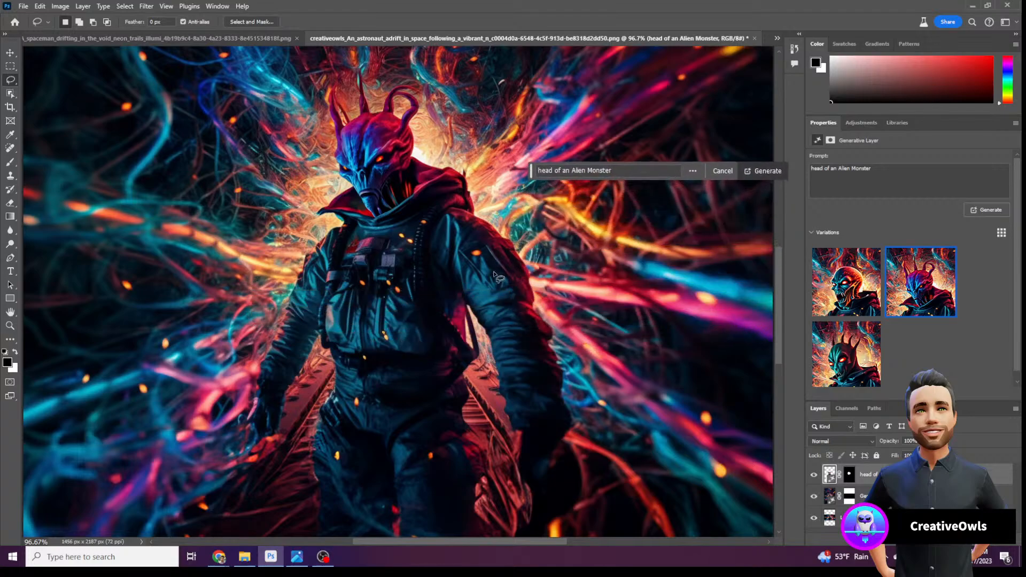
pyautogui.scroll(-4, 545, 337)
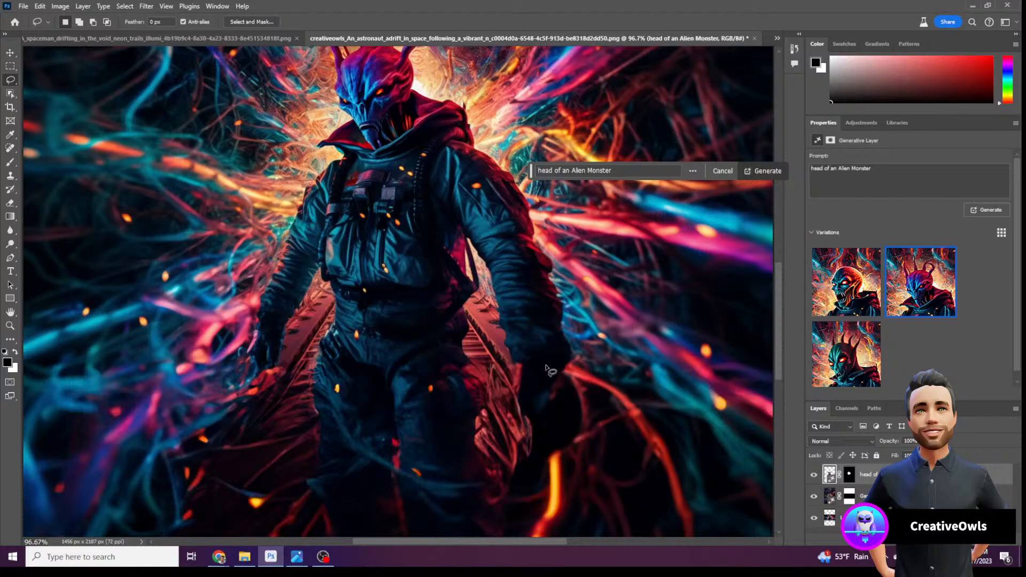
pyautogui.moveTo(527, 351)
pyautogui.mouseDown()
pyautogui.moveTo(491, 406)
pyautogui.moveTo(532, 443)
pyautogui.moveTo(581, 447)
pyautogui.moveTo(591, 419)
pyautogui.moveTo(580, 372)
pyautogui.moveTo(529, 354)
pyautogui.mouseUp()
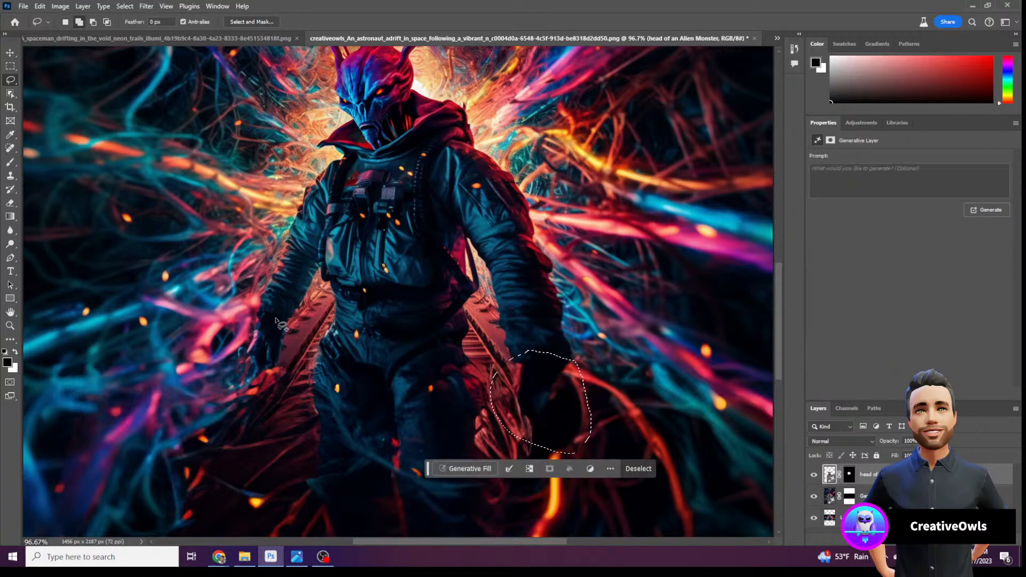
pyautogui.moveTo(265, 320)
pyautogui.mouseDown()
pyautogui.moveTo(223, 361)
pyautogui.moveTo(257, 380)
pyautogui.moveTo(284, 374)
pyautogui.moveTo(282, 321)
pyautogui.mouseUp()
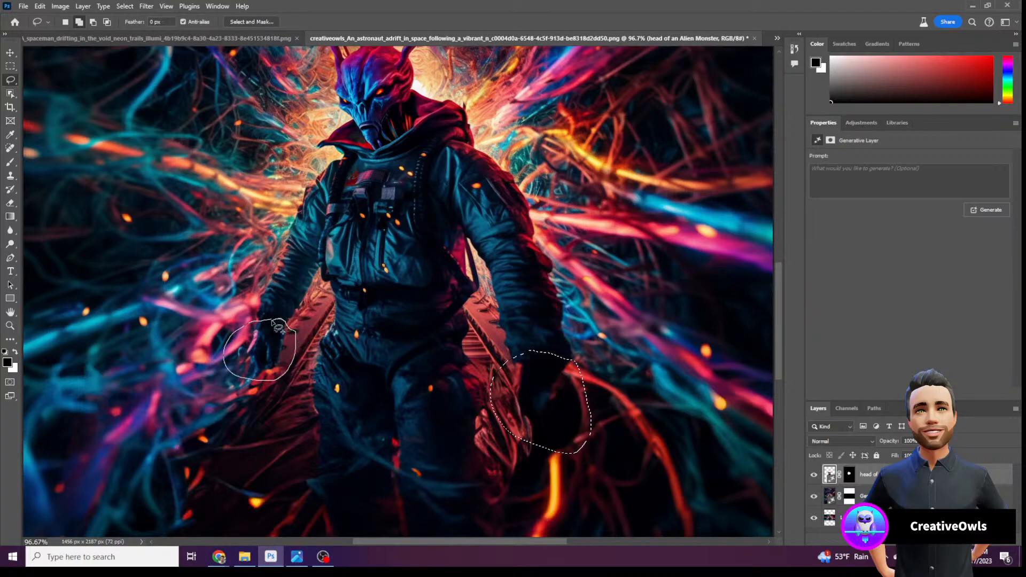
pyautogui.moveTo(273, 324); pyautogui.dragTo(270, 322)
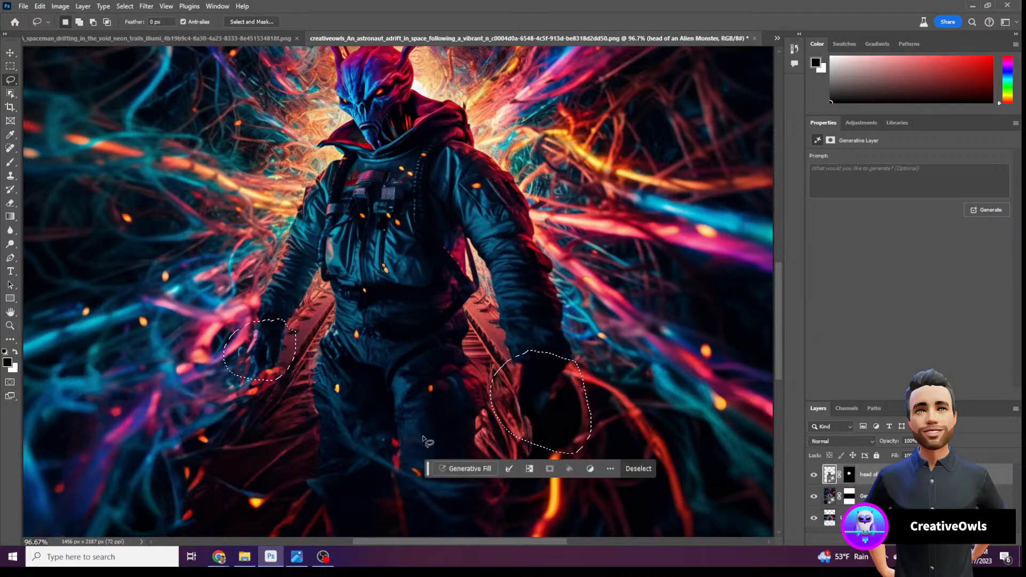
# Replace both selected hands with Generative Fill, using the prompt "hands"
pyautogui.click(453, 468)
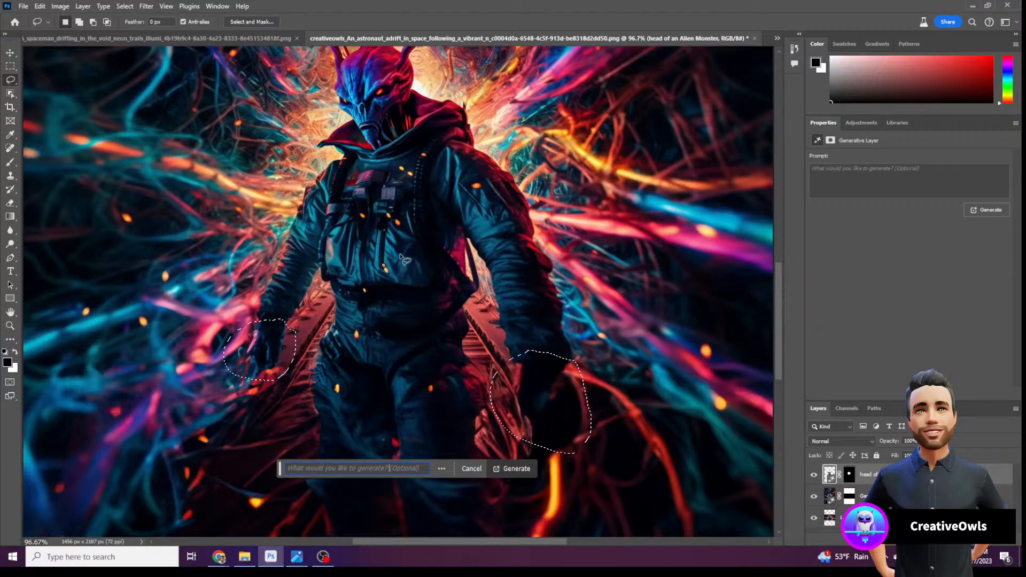
pyautogui.write('hands')
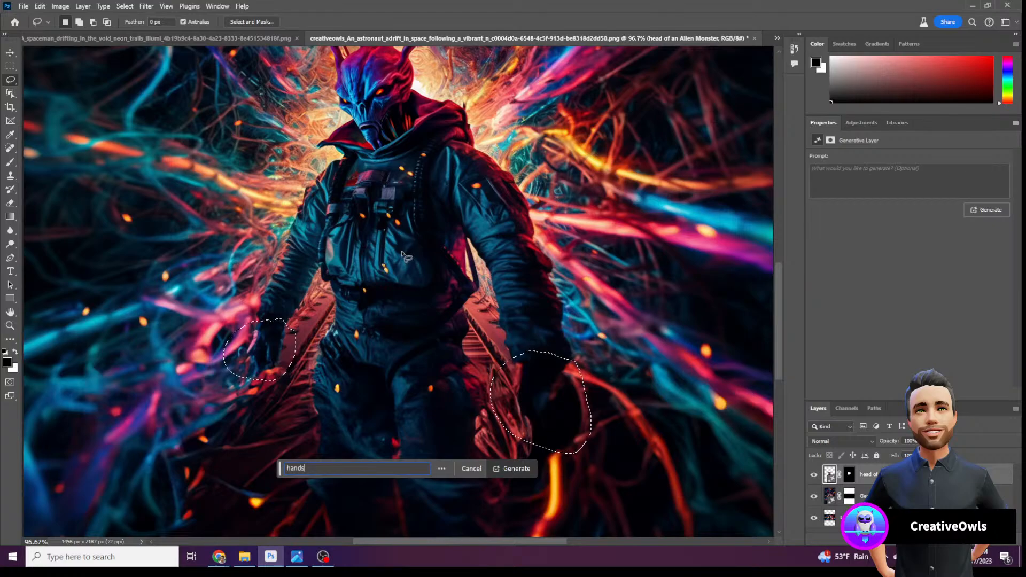
pyautogui.press('Return')
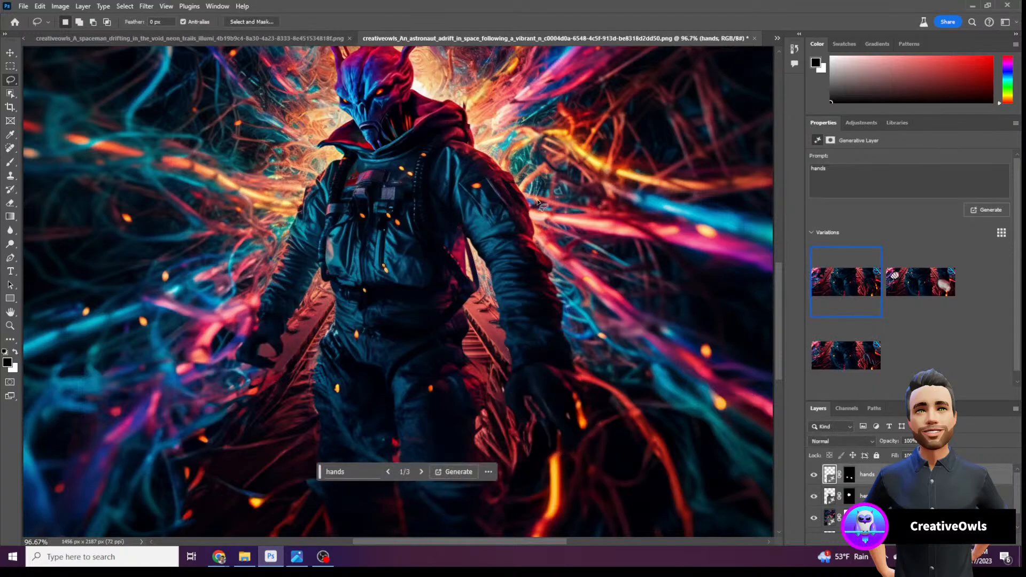
# Compare the three generated hands variations on the figure, ending on the third one with bare, open hands
pyautogui.click(926, 273)
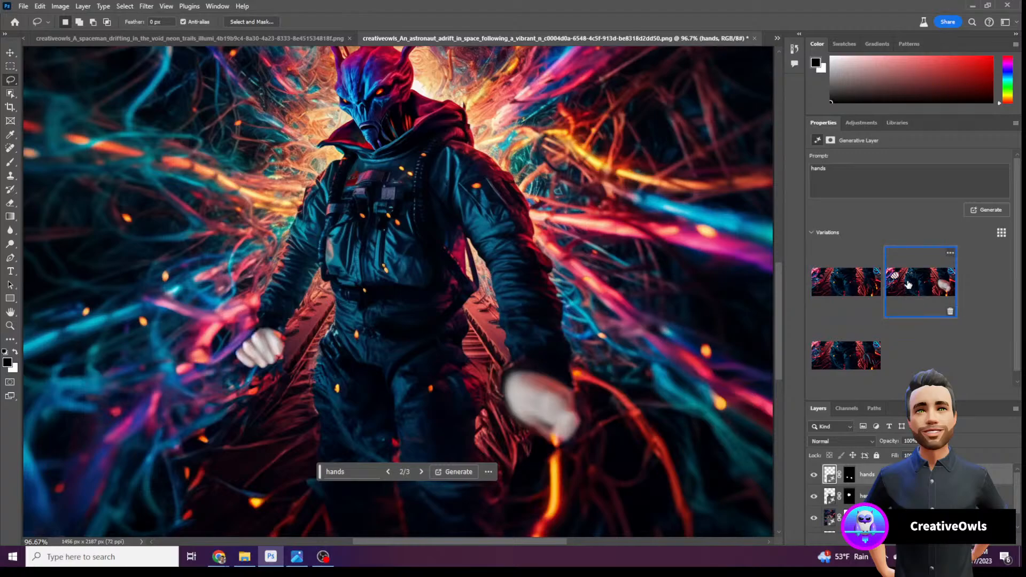
pyautogui.click(845, 348)
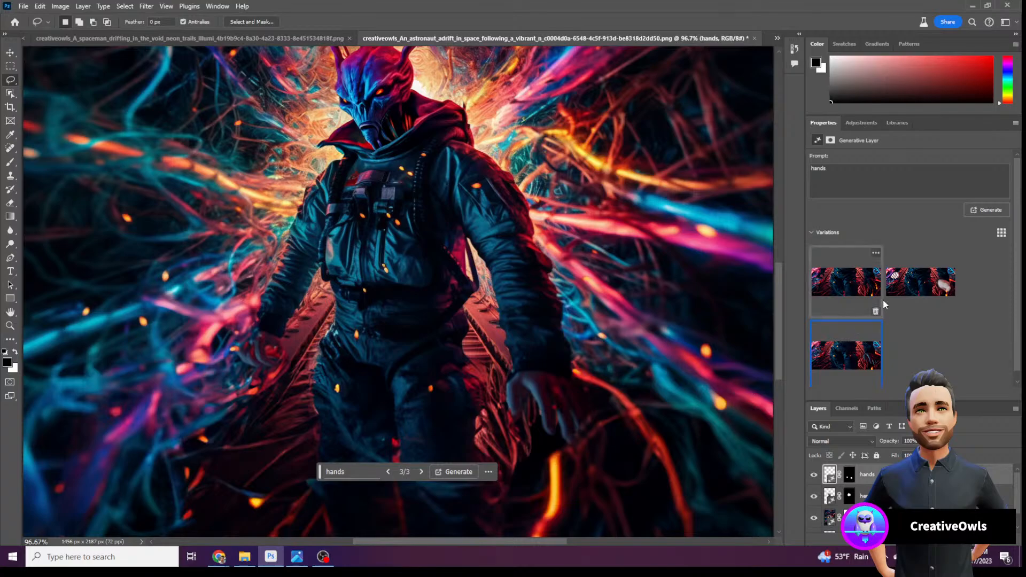
pyautogui.click(931, 286)
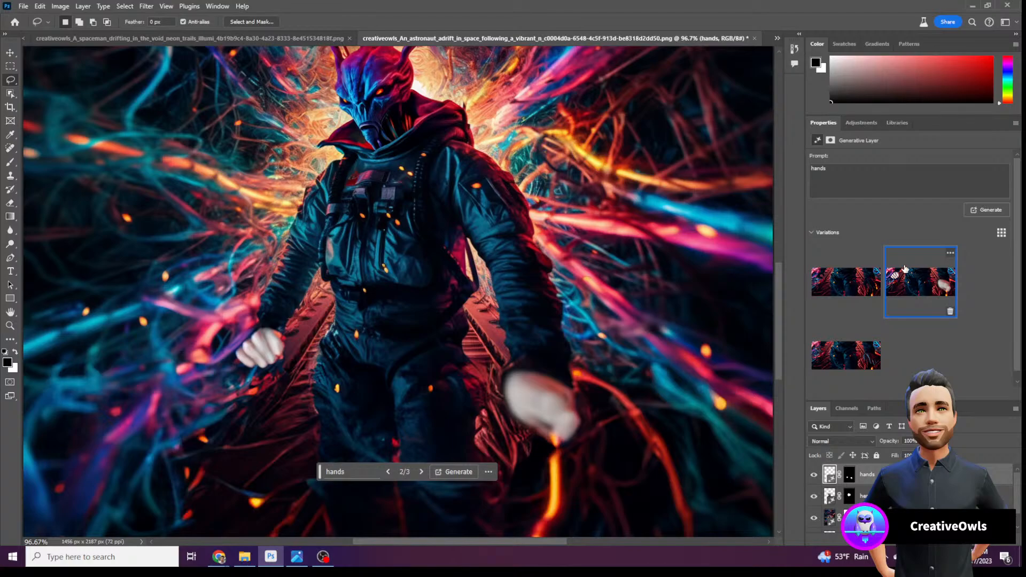
pyautogui.click(845, 289)
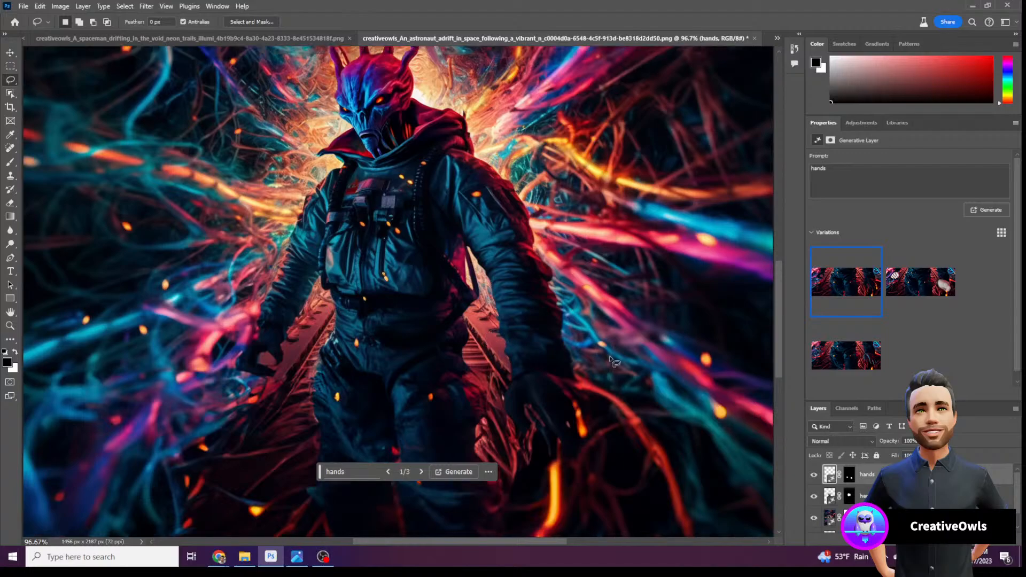
pyautogui.click(819, 366)
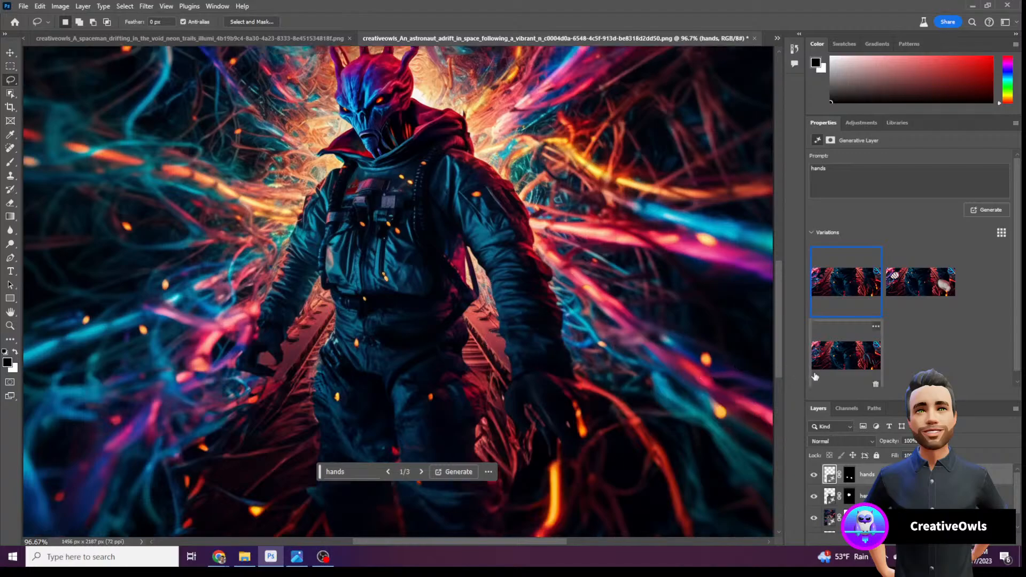
# Generate another set of variations for the hands with the same "hands" prompt
pyautogui.click(444, 472)
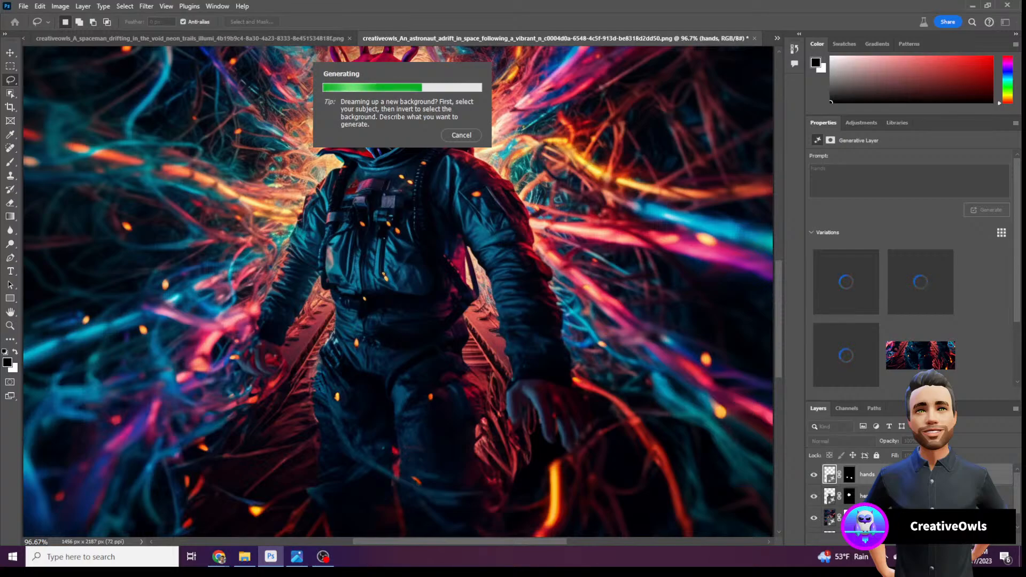
pyautogui.hotkey('alt', 'Tab')
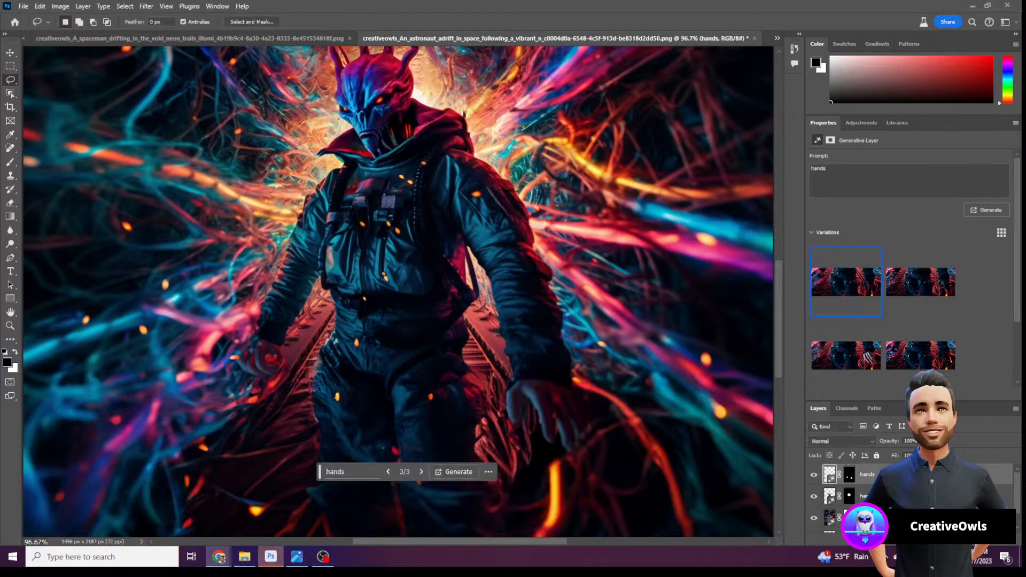
pyautogui.scroll(1, 133, 284)
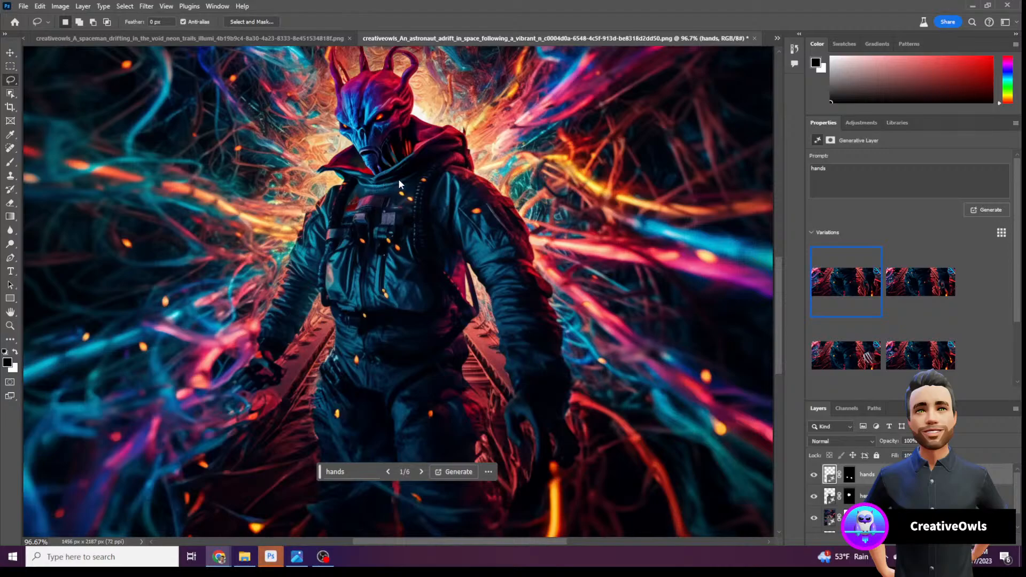
# Compare the second, third and fourth hands variations against the whole figure and keep the fourth, with dark gloved hands
pyautogui.click(902, 287)
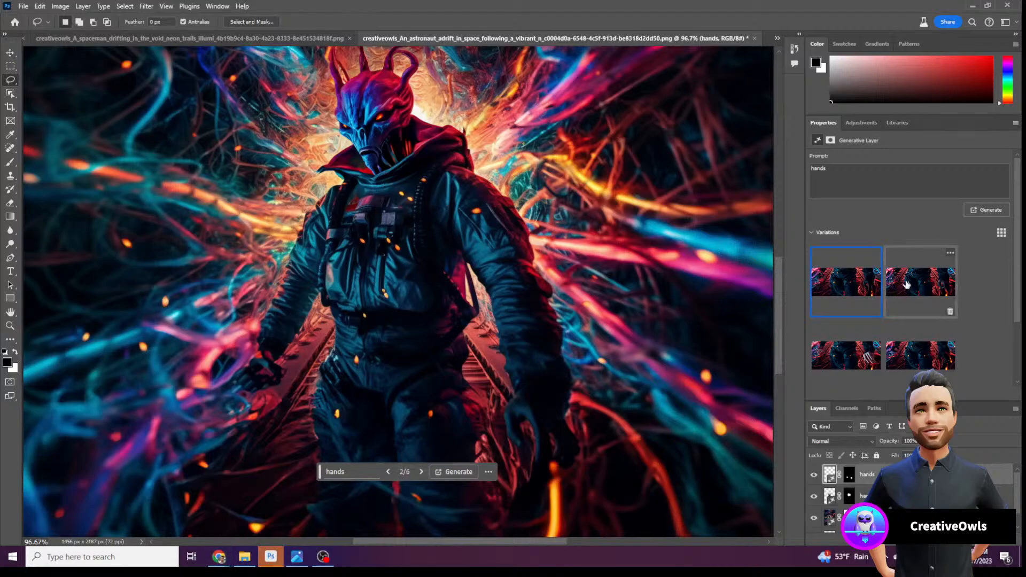
pyautogui.click(842, 351)
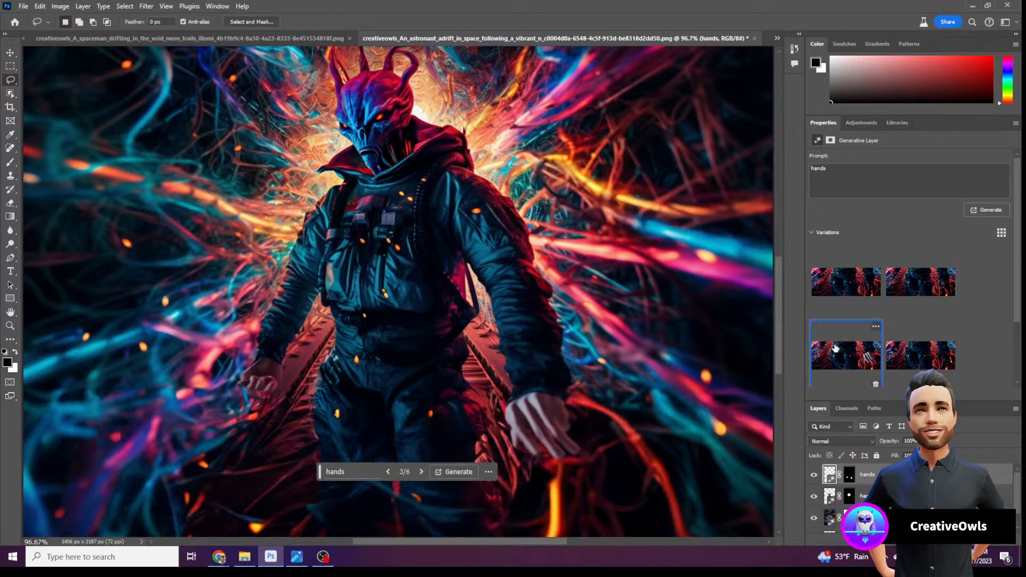
pyautogui.click(916, 351)
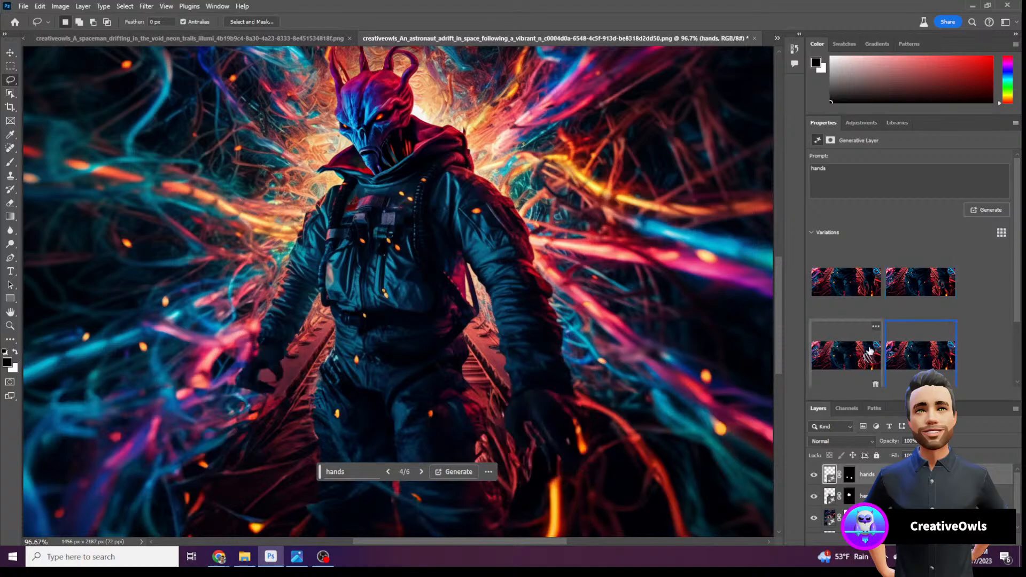
pyautogui.scroll(5, 545, 342)
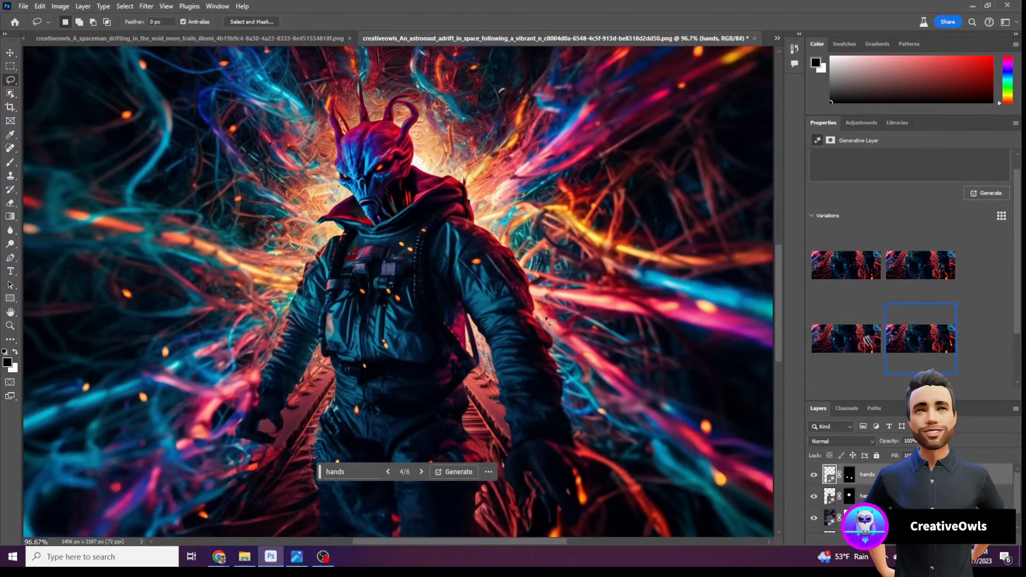
pyautogui.scroll(3, 485, 320)
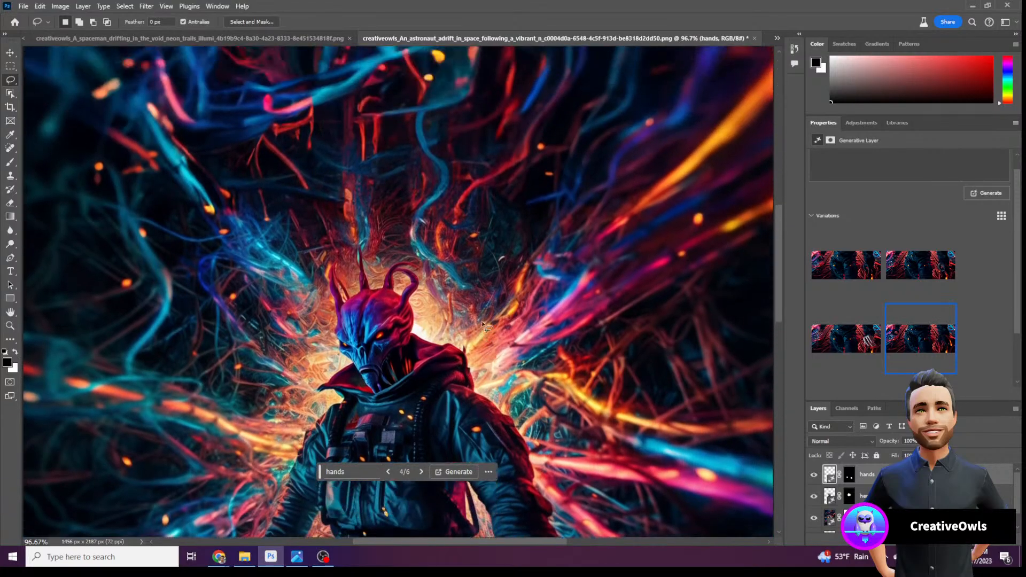
pyautogui.scroll(-3, 482, 324)
pyautogui.scroll(-4, 482, 324)
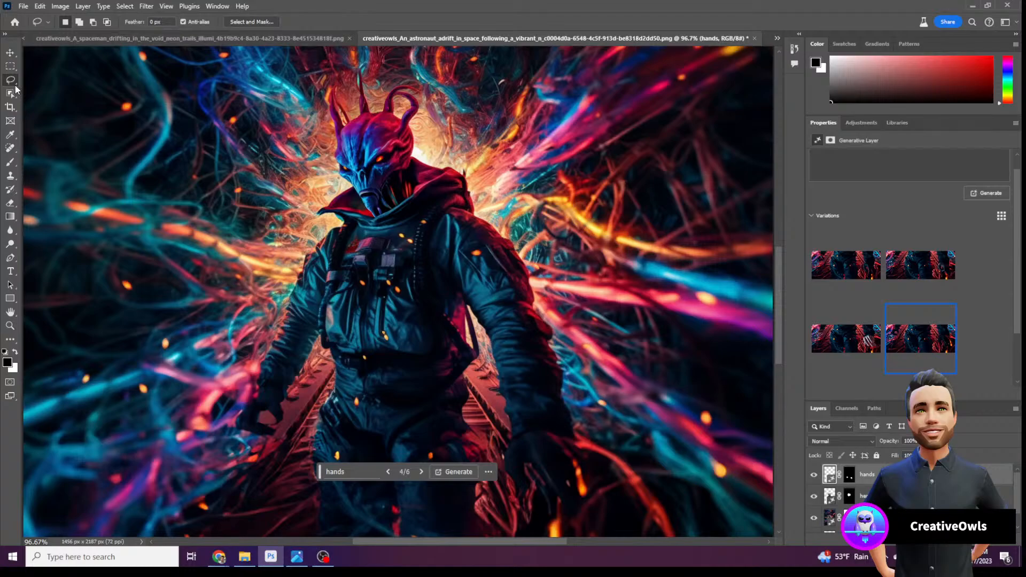
# Lasso a long, narrow slanted shape from the hand beside the pink strands up past the shoulder and start a Generative Fill
pyautogui.moveTo(14, 80)
pyautogui.moveTo(170, 218)
pyautogui.mouseDown()
pyautogui.moveTo(236, 411)
pyautogui.moveTo(256, 440)
pyautogui.moveTo(280, 437)
pyautogui.moveTo(277, 401)
pyautogui.moveTo(282, 410)
pyautogui.moveTo(199, 210)
pyautogui.moveTo(171, 225)
pyautogui.mouseUp()
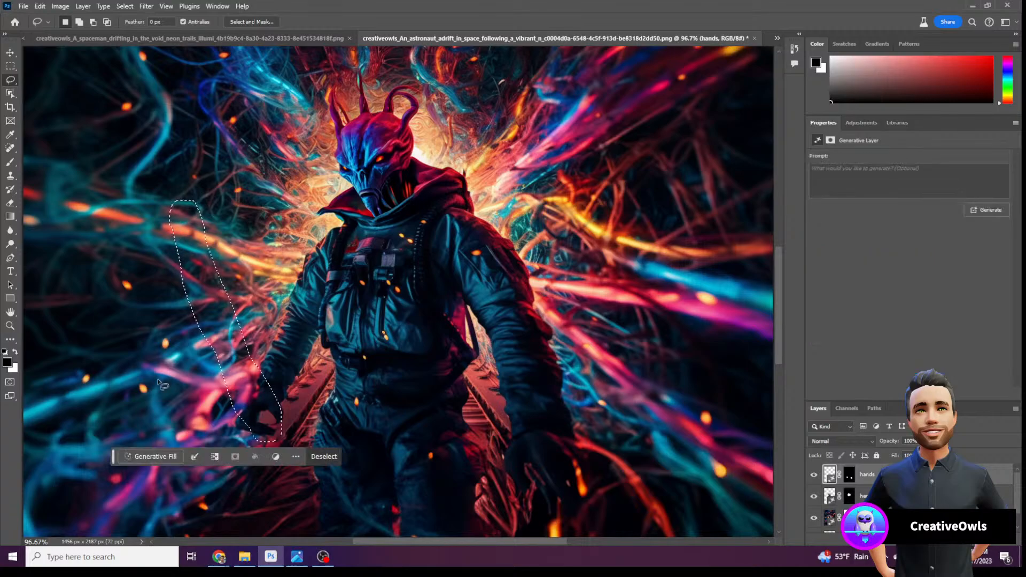
pyautogui.click(151, 457)
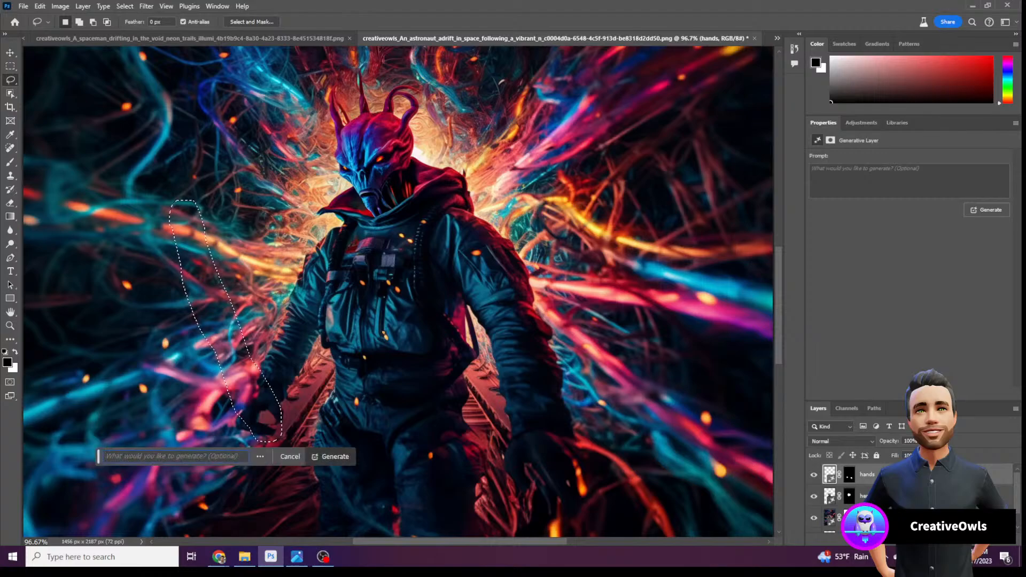
# Fill the long narrow selection with Generative Fill, using the prompt "lightsaver"
pyautogui.hotkey('alt', 'Tab')
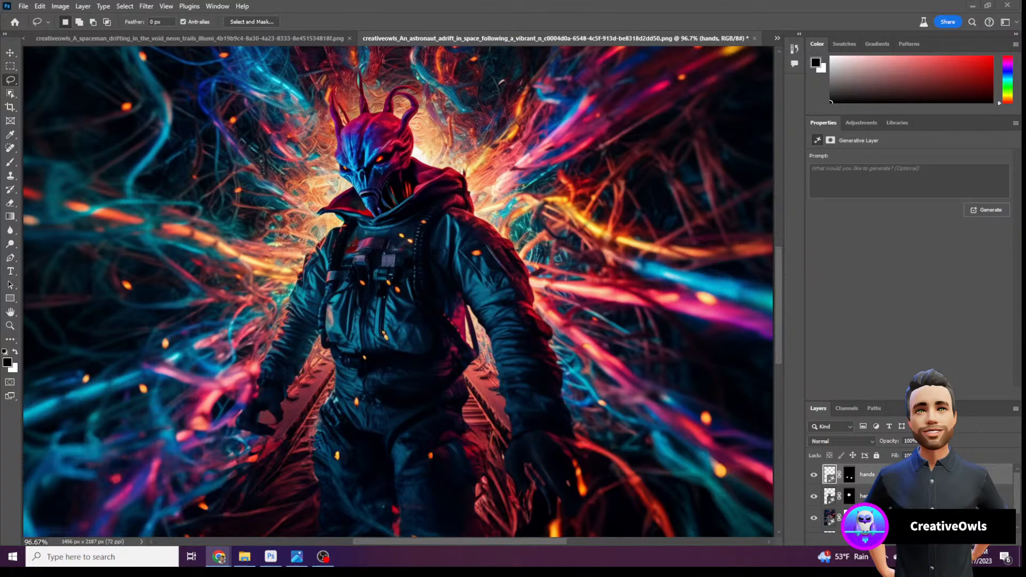
pyautogui.click(258, 350)
pyautogui.click(207, 457)
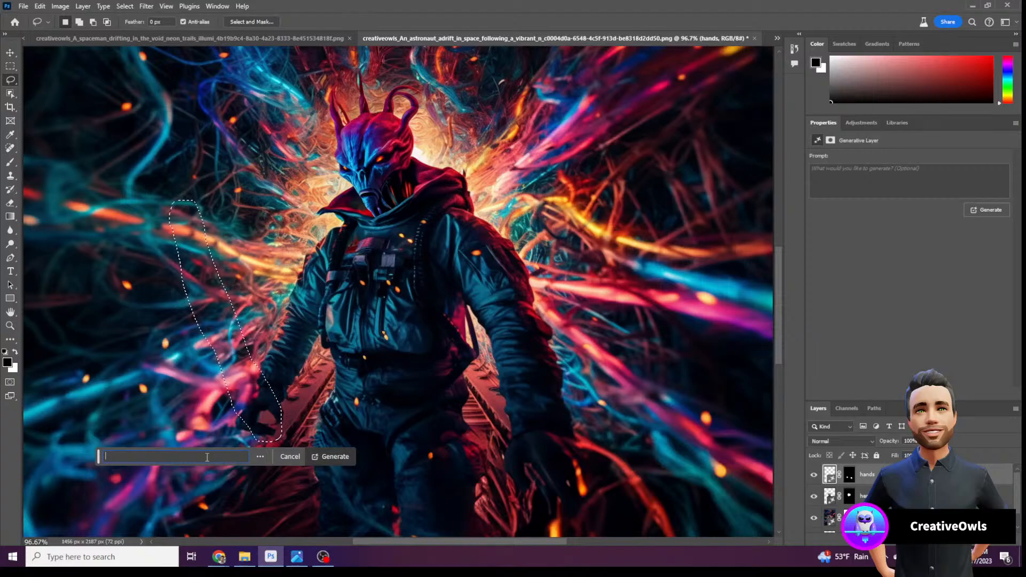
pyautogui.write('light')
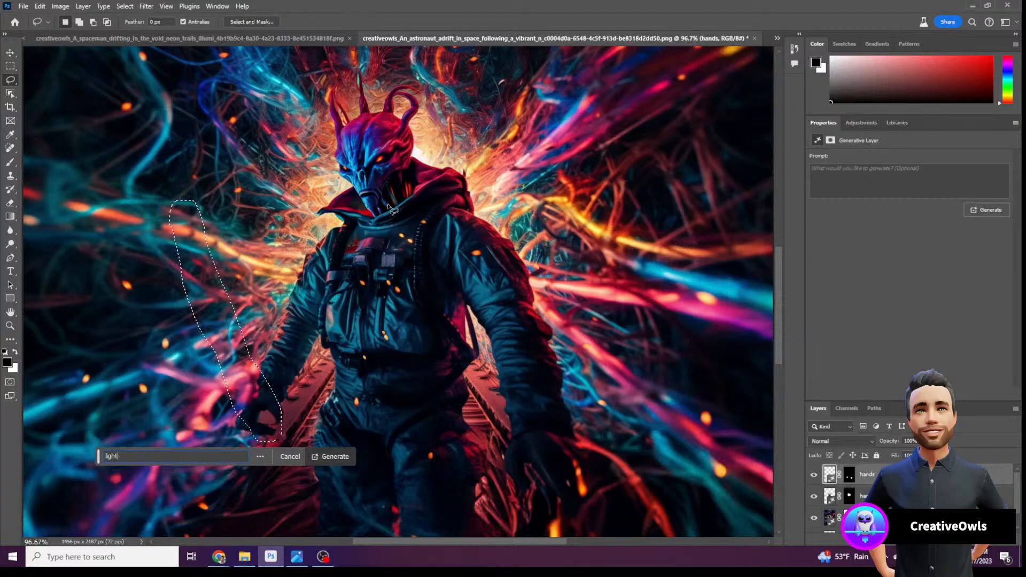
pyautogui.write('saver')
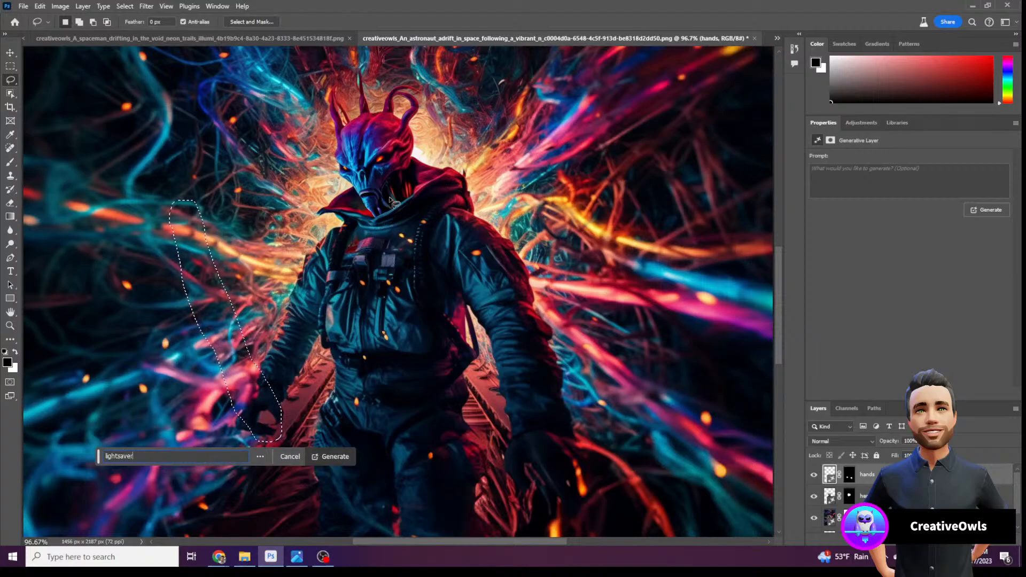
pyautogui.press('Return')
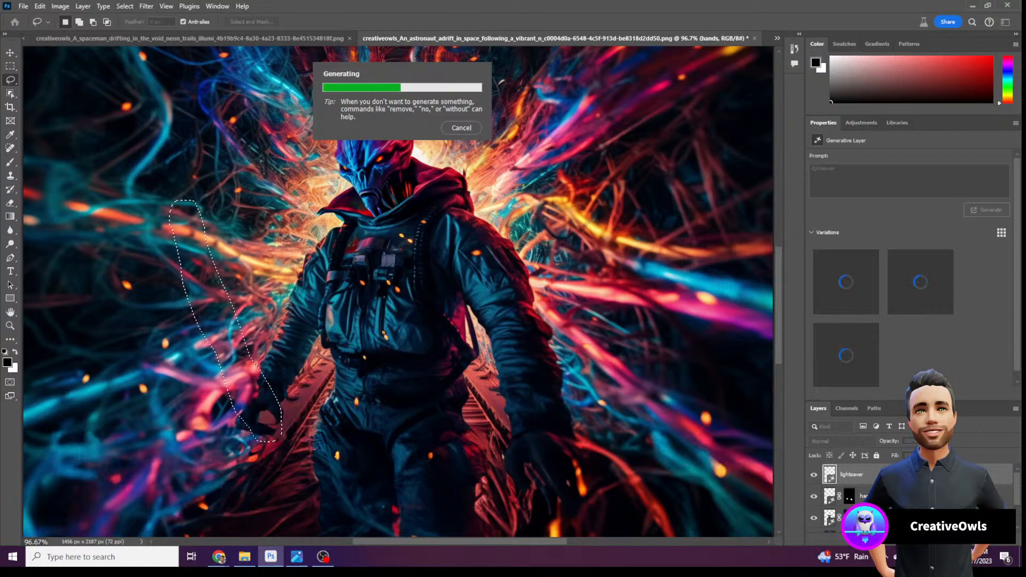
# Compare the second and third "lightsaver" variations and select the third one, with a long thin dark blade
pyautogui.hotkey('alt', 'Tab')
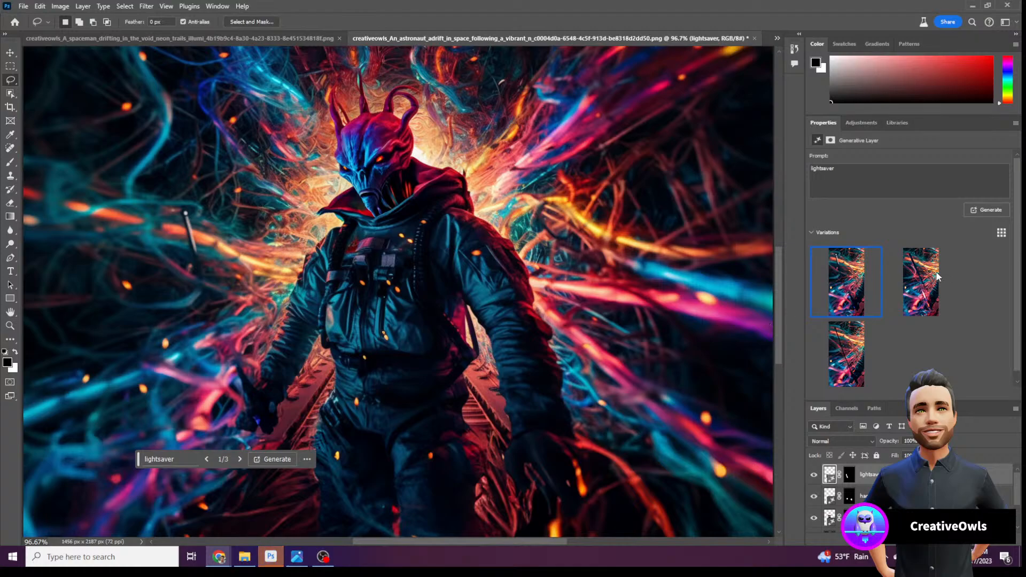
pyautogui.click(943, 310)
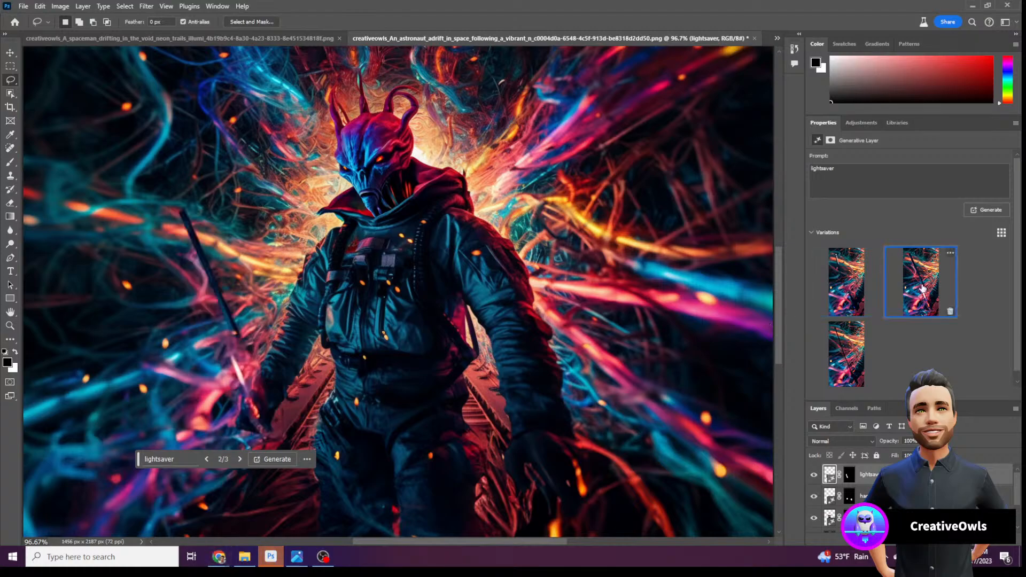
pyautogui.click(861, 357)
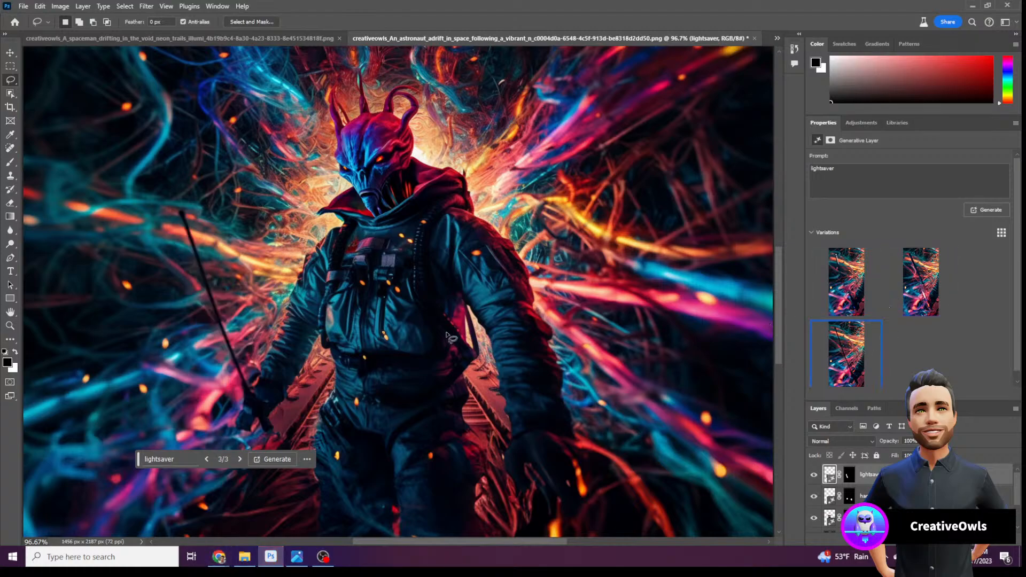
# Hide the lightsaver, hands and alien head layers to bring back the helmeted astronaut
pyautogui.scroll(-3, 675, 319)
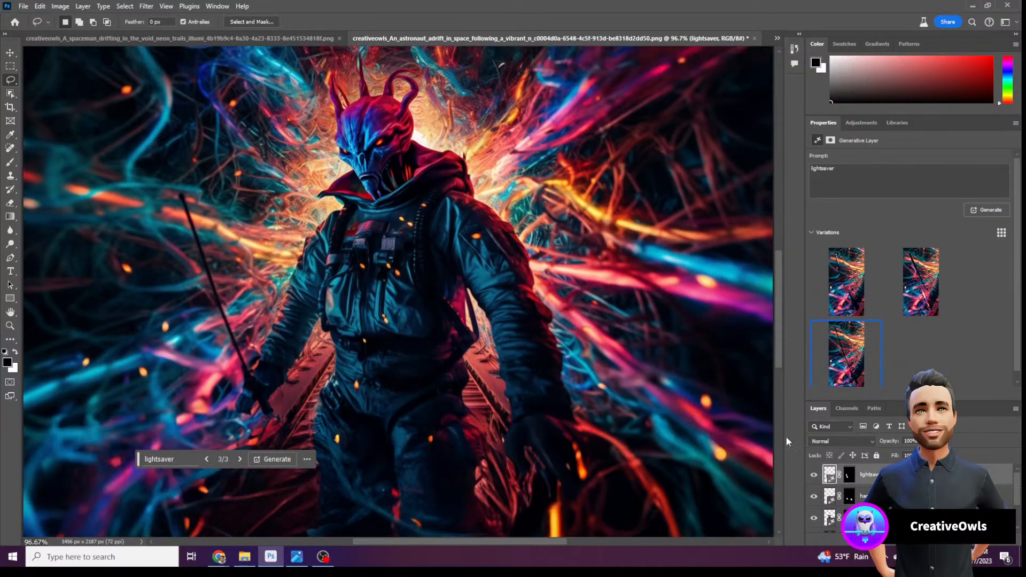
pyautogui.click(814, 475)
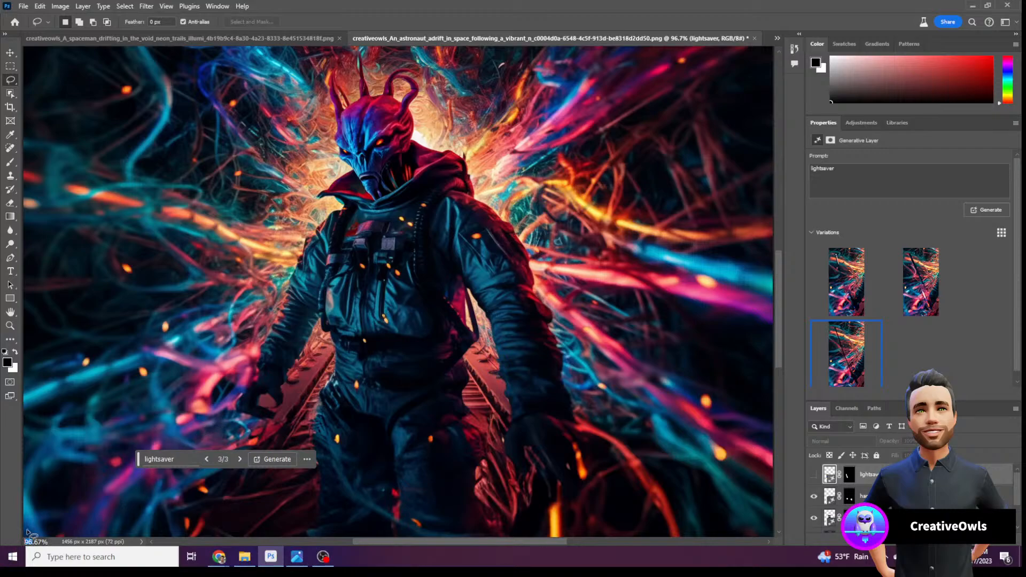
pyautogui.write('70')
pyautogui.press('Return')
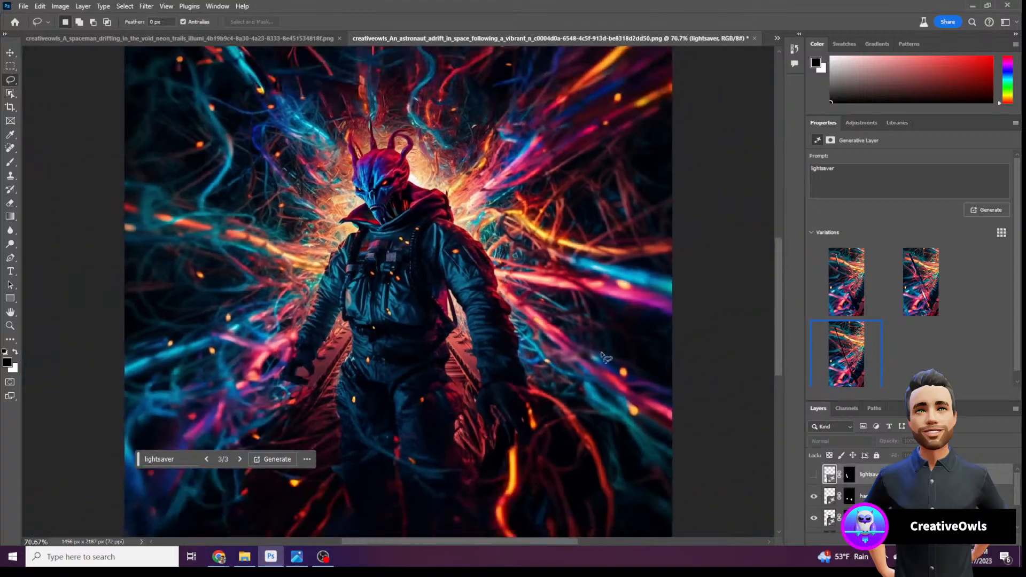
pyautogui.scroll(-1, 882, 469)
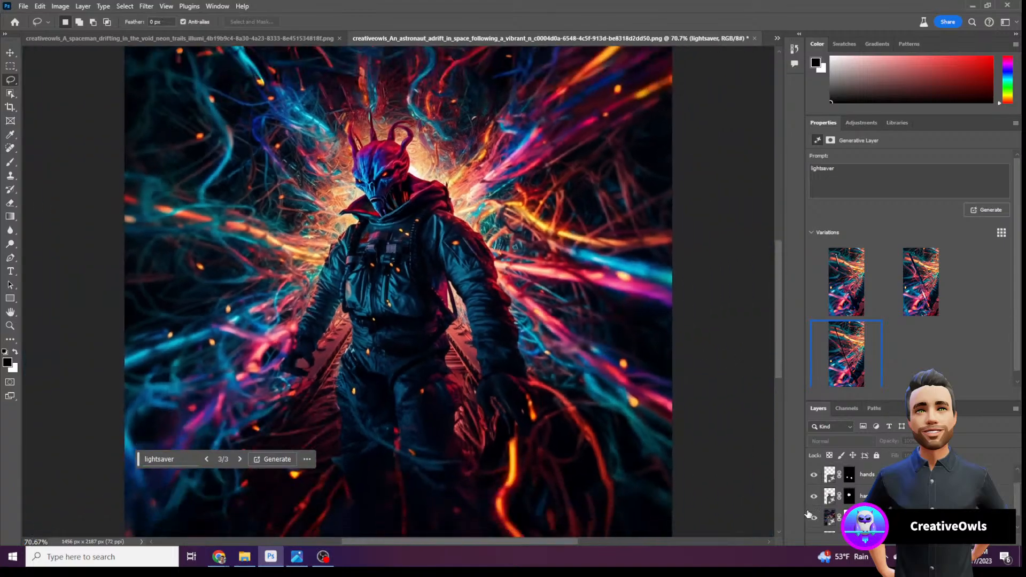
pyautogui.click(813, 496)
pyautogui.click(815, 475)
pyautogui.scroll(1, 808, 494)
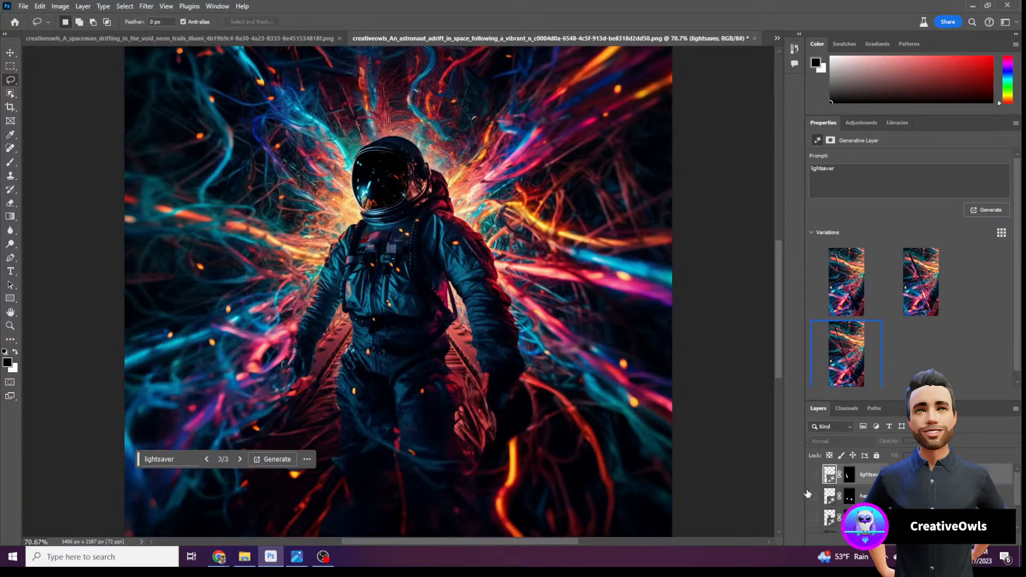
# Switch the canvas expansion layer off and on again to compare the original image with the extended artwork
pyautogui.scroll(-2, 807, 494)
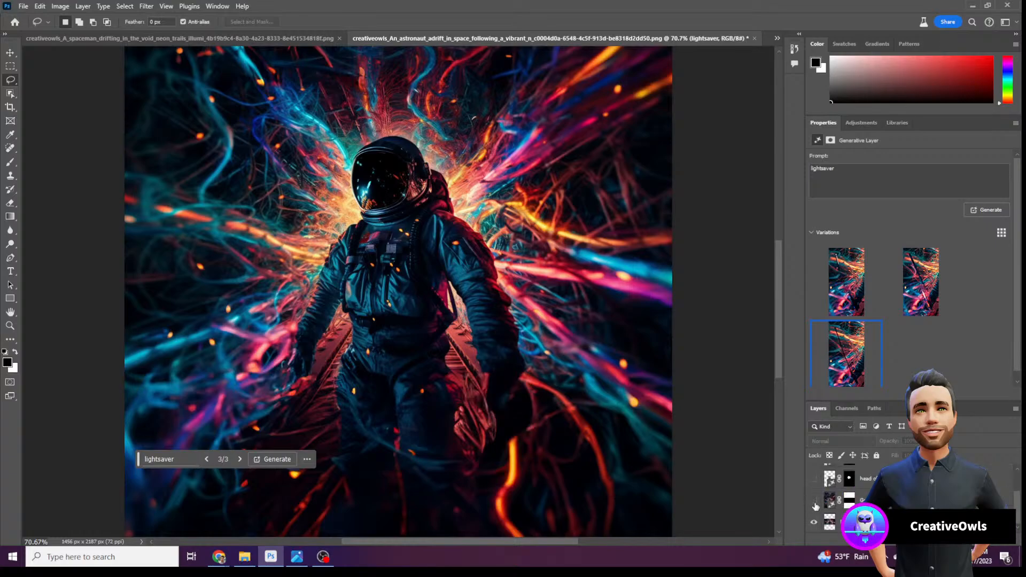
pyautogui.click(815, 503)
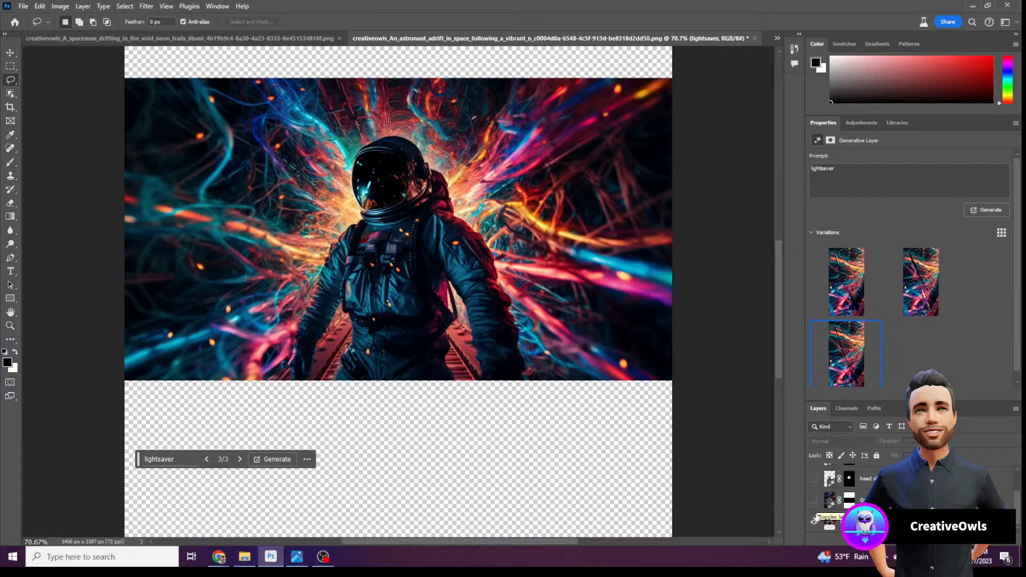
pyautogui.click(815, 502)
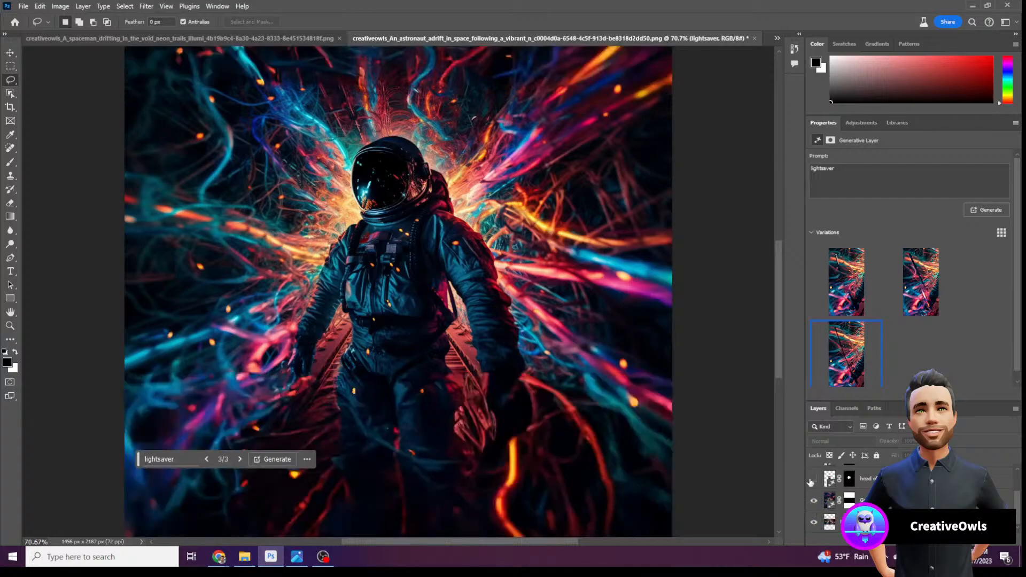
pyautogui.scroll(-2, 717, 282)
# Show the alien head layer again and generate more variations of it with the prompt "head of an Alien Monster"
pyautogui.scroll(1, 816, 502)
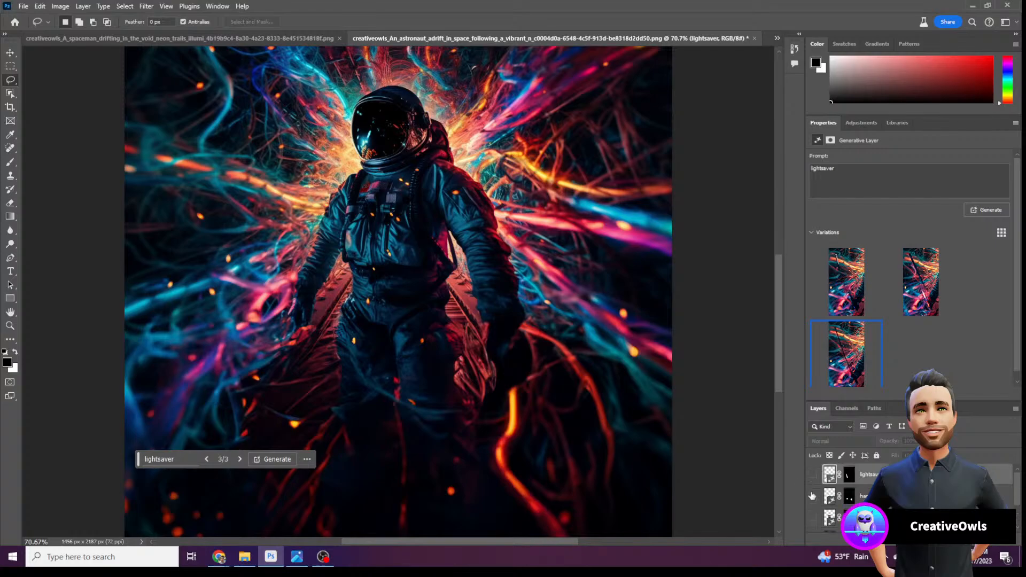
pyautogui.click(814, 497)
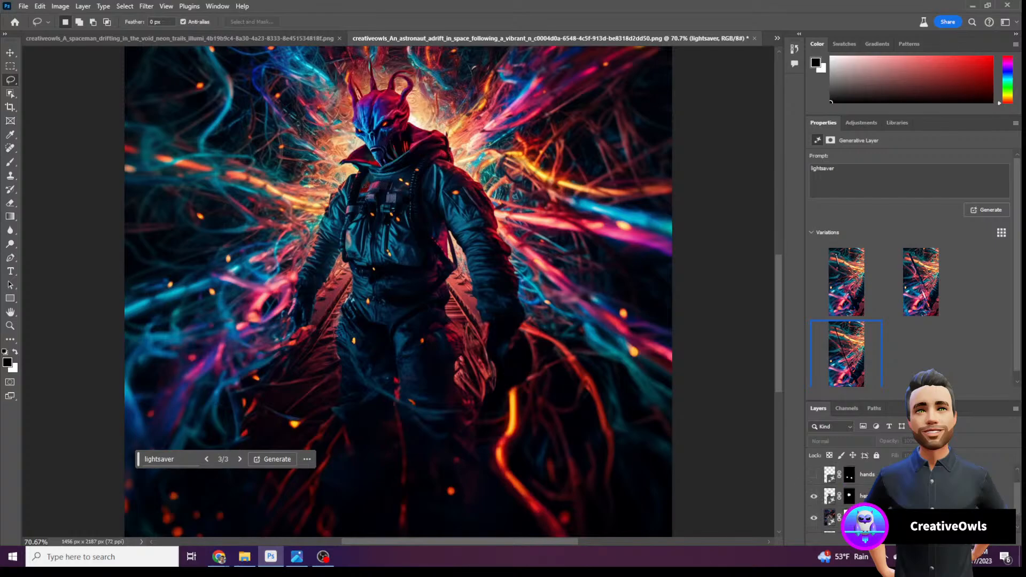
pyautogui.click(903, 496)
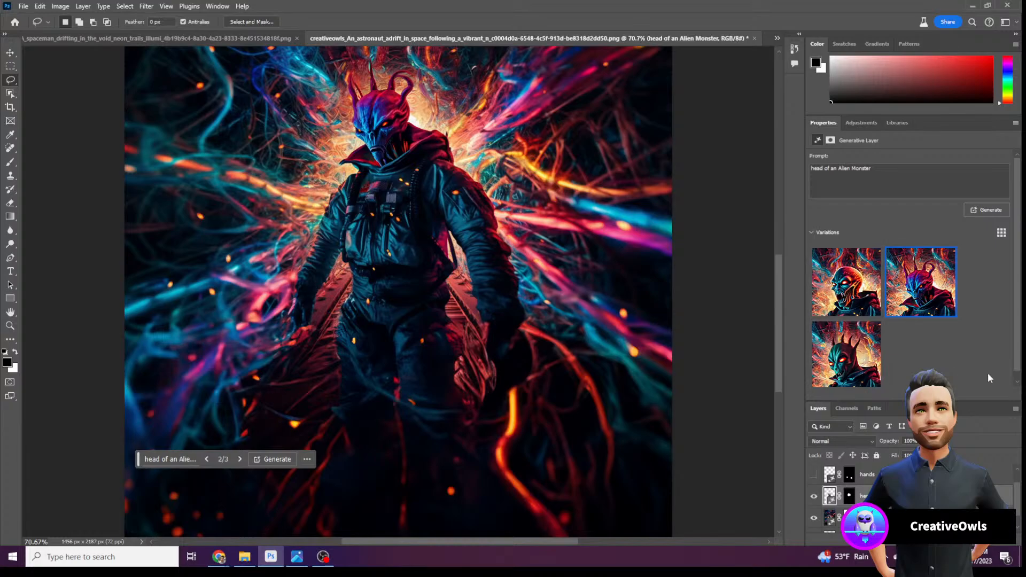
pyautogui.click(291, 460)
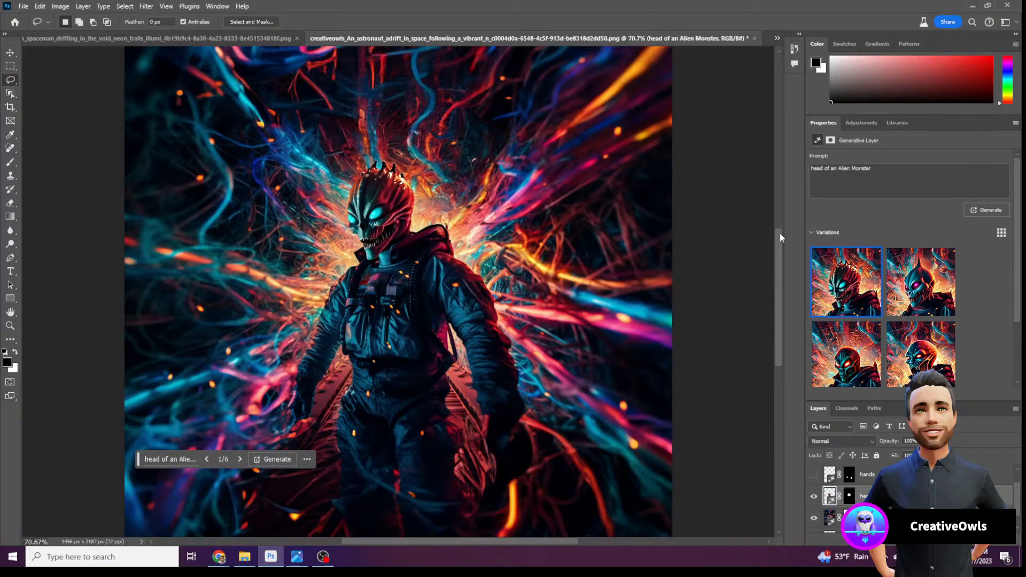
# Compare the new alien head variations, select the first one with glowing cyan eyes and a spiked crown, and inspect it up close
pyautogui.click(902, 272)
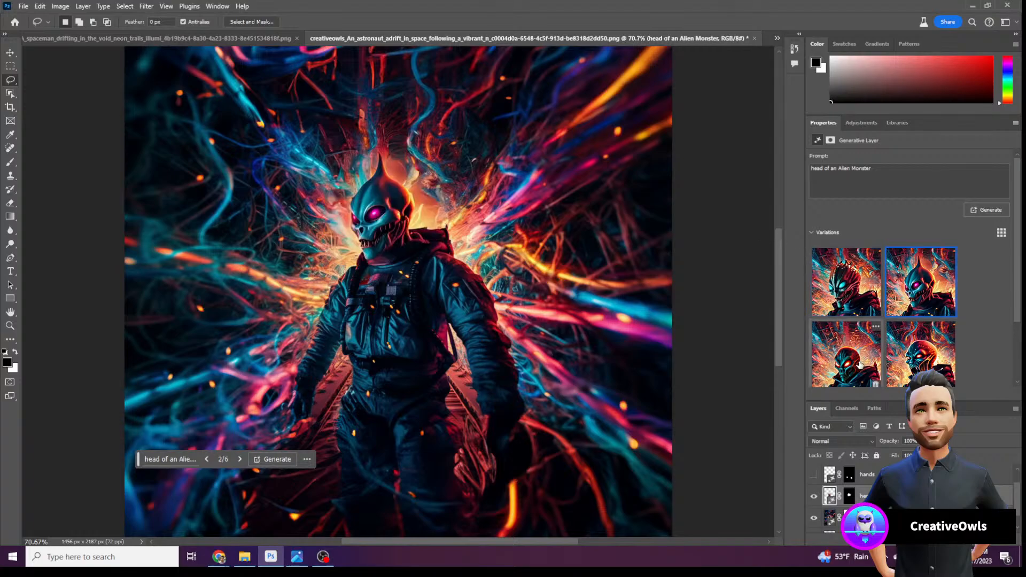
pyautogui.click(854, 374)
pyautogui.click(920, 357)
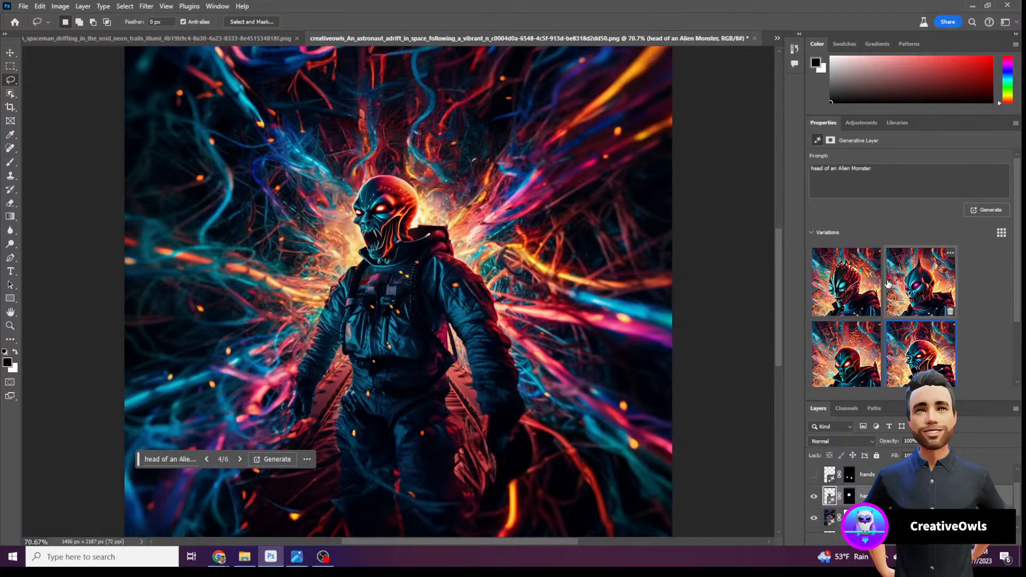
pyautogui.click(841, 281)
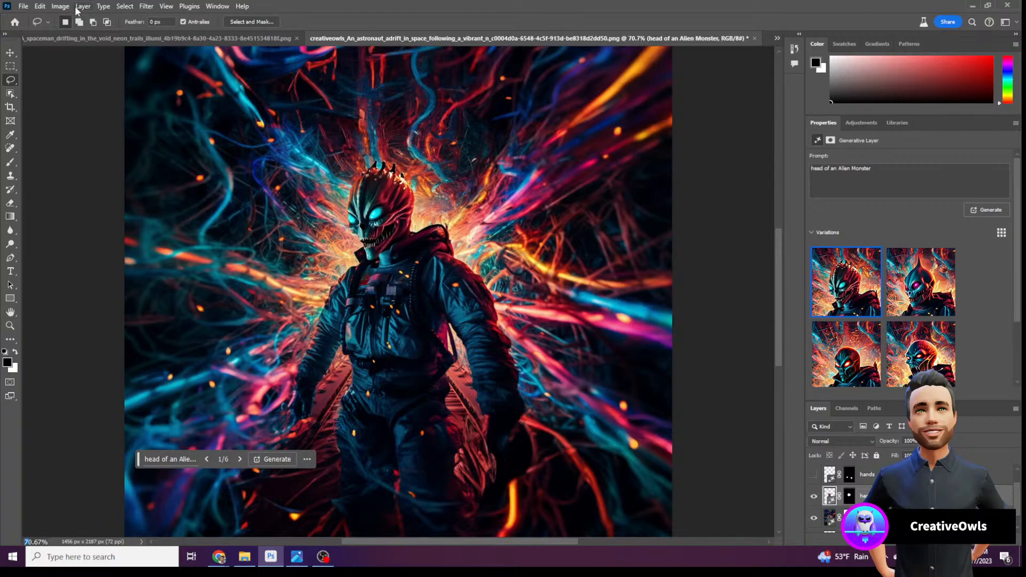
pyautogui.write('20')
pyautogui.press('Return')
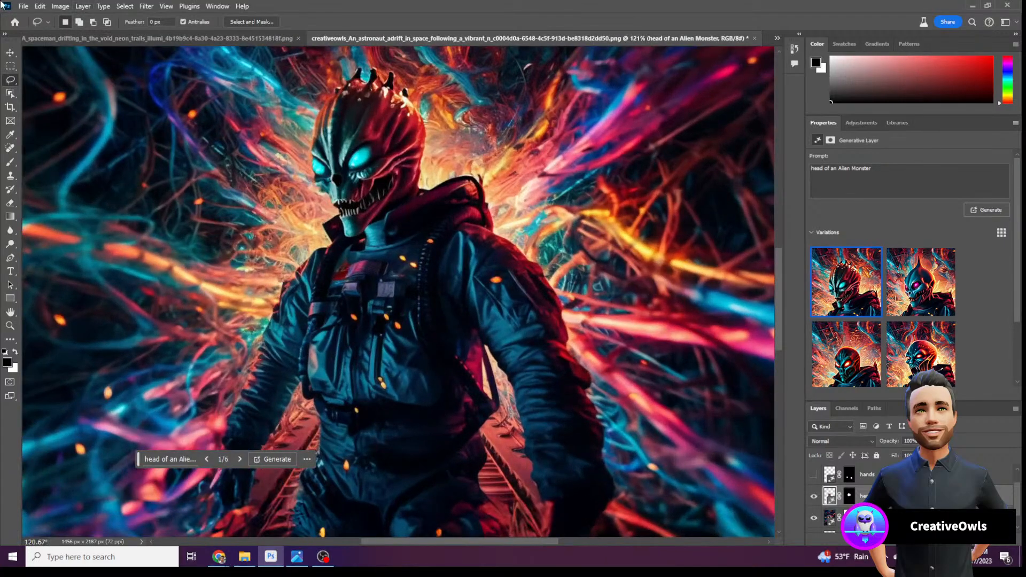
pyautogui.scroll(2, 499, 192)
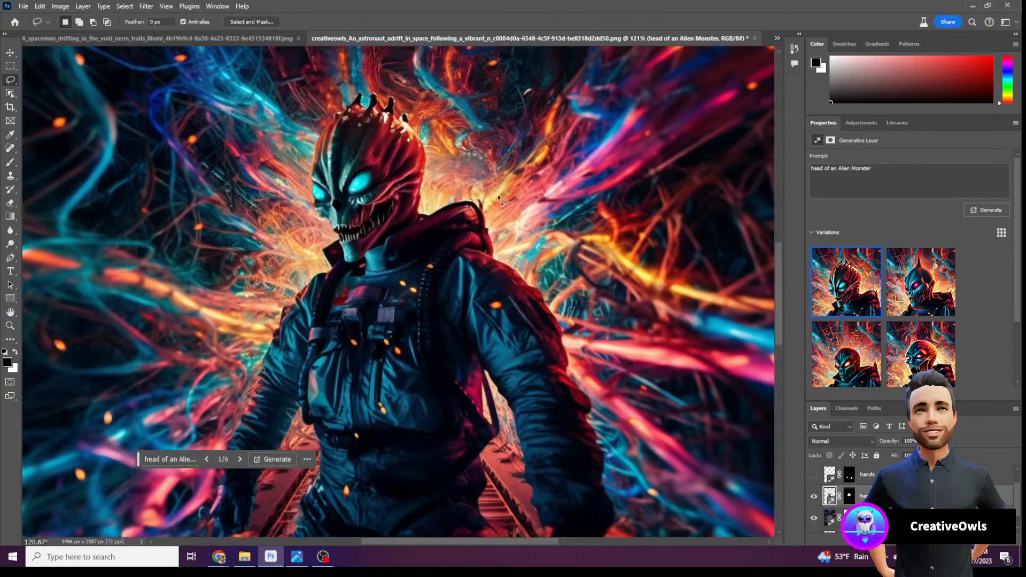
pyautogui.scroll(4, 498, 198)
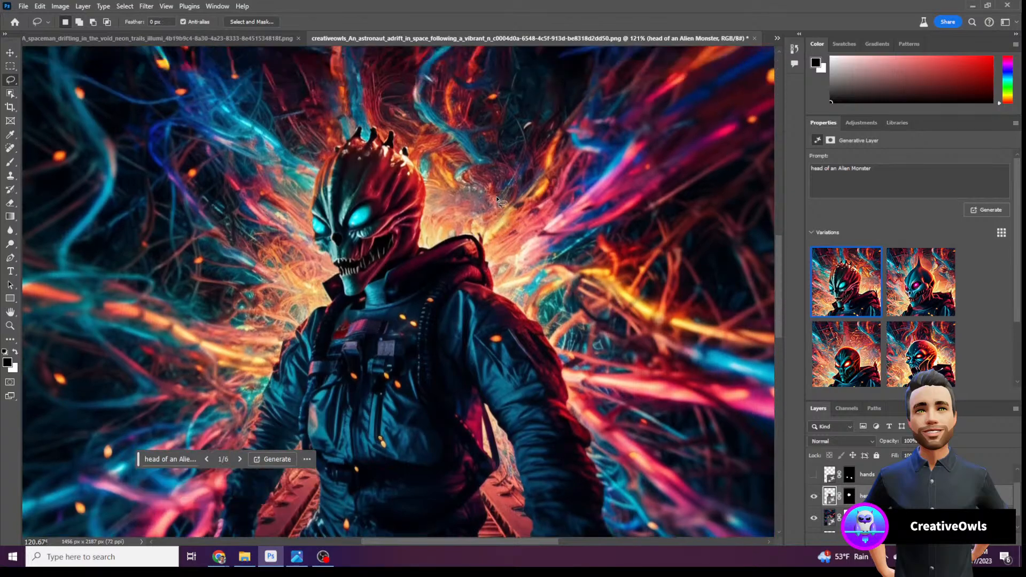
pyautogui.scroll(2, 493, 202)
pyautogui.scroll(-4, 494, 202)
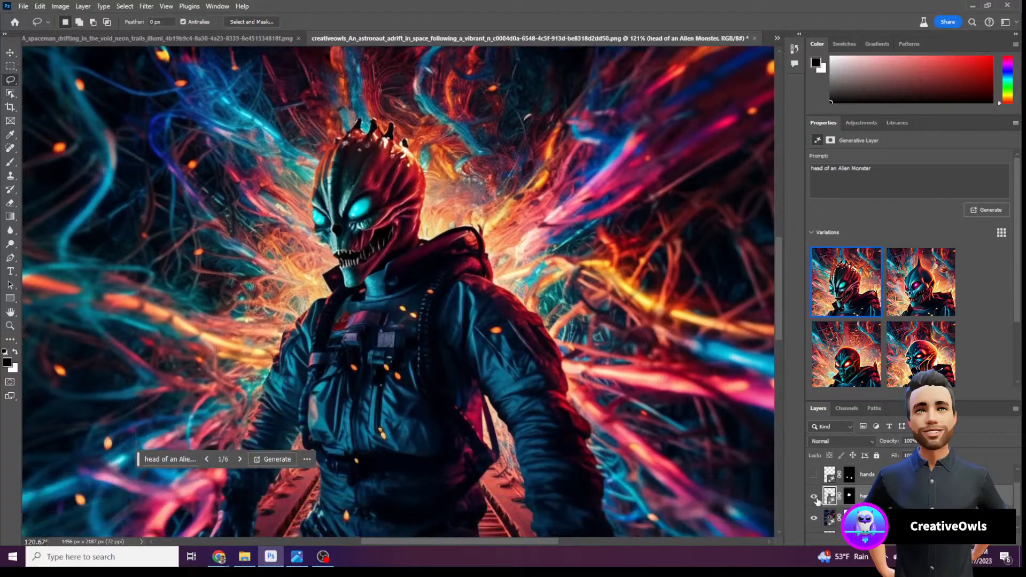
# Hide the alien head layer, lasso a loose selection around the astronaut's helmet and start a Generative Fill
pyautogui.click(813, 496)
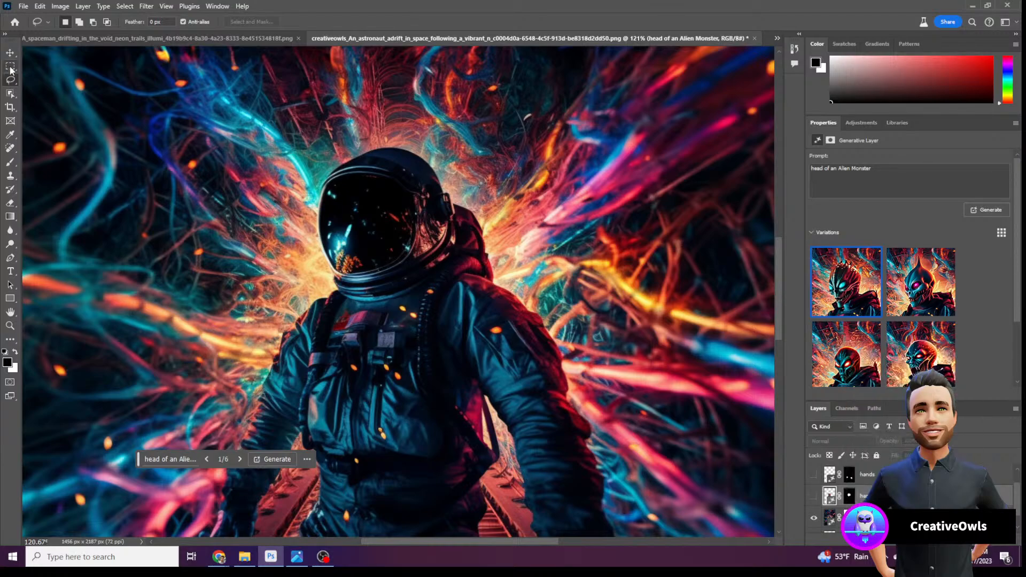
pyautogui.moveTo(392, 127)
pyautogui.mouseDown()
pyautogui.moveTo(310, 130)
pyautogui.moveTo(275, 175)
pyautogui.moveTo(284, 221)
pyautogui.moveTo(340, 291)
pyautogui.moveTo(370, 303)
pyautogui.moveTo(442, 286)
pyautogui.moveTo(479, 177)
pyautogui.mouseUp()
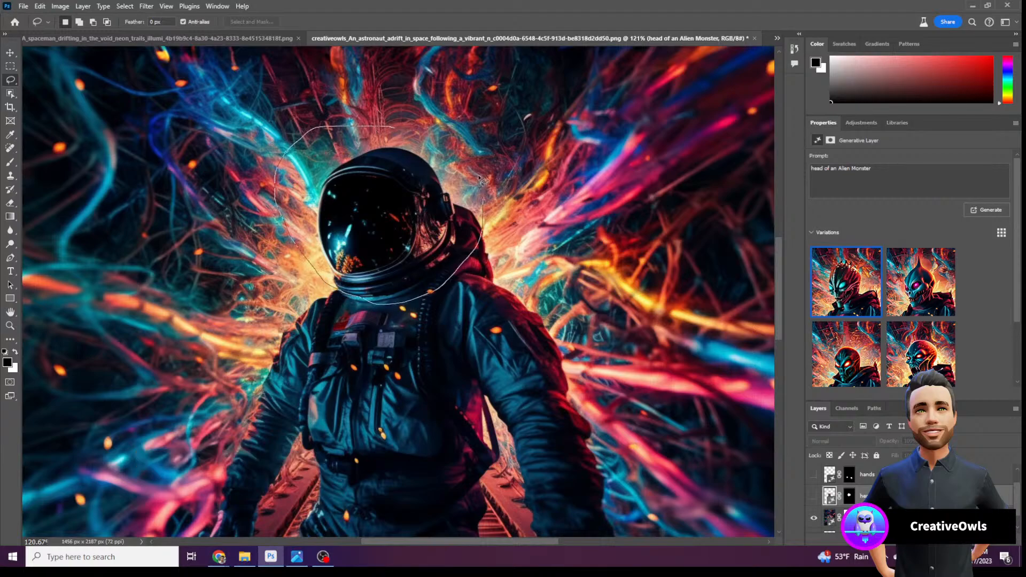
pyautogui.moveTo(414, 124); pyautogui.dragTo(390, 127)
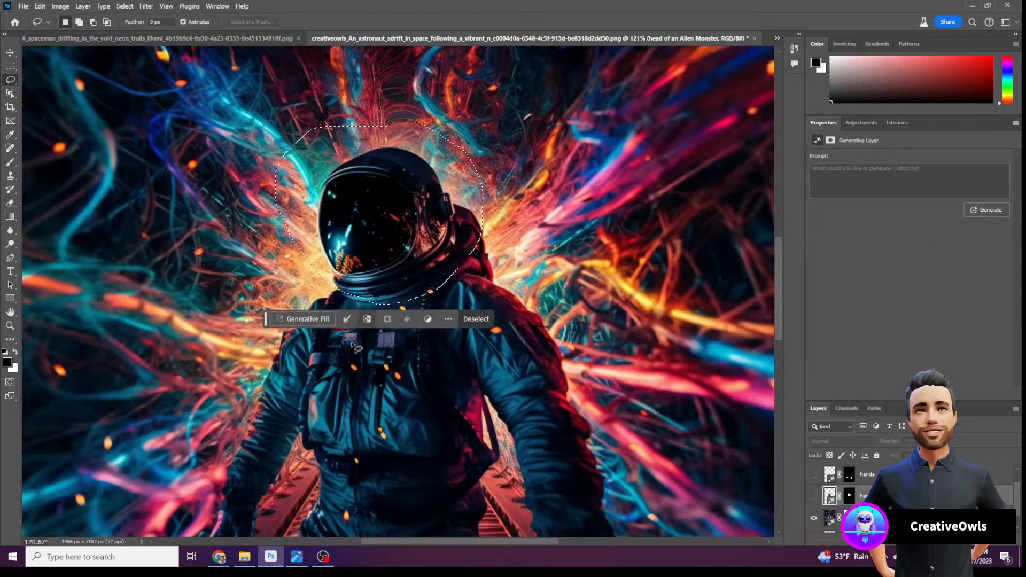
pyautogui.click(294, 319)
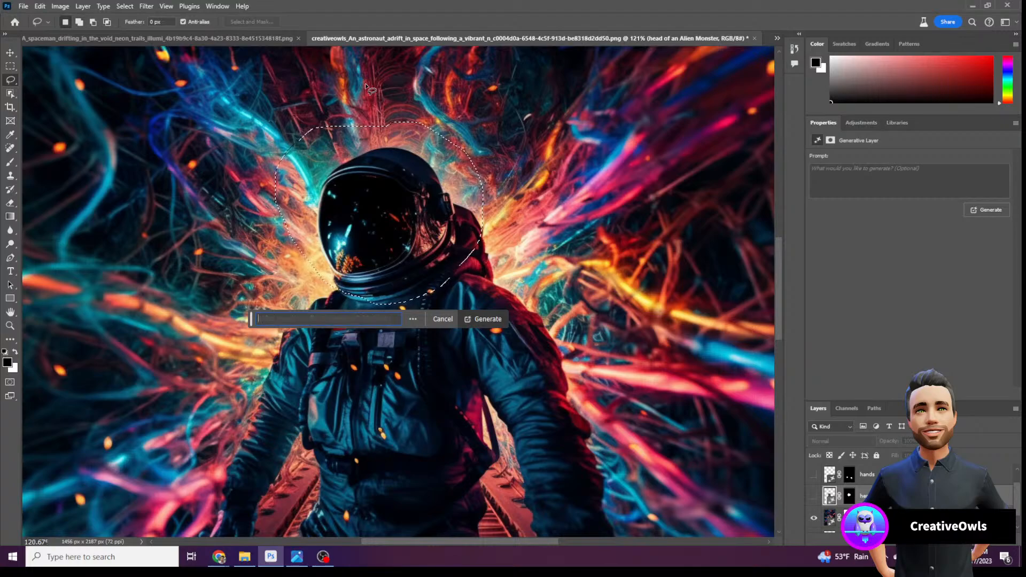
# Fill the helmet selection with Generative Fill, using the prompt "Head of OWl"
pyautogui.write('Head a')
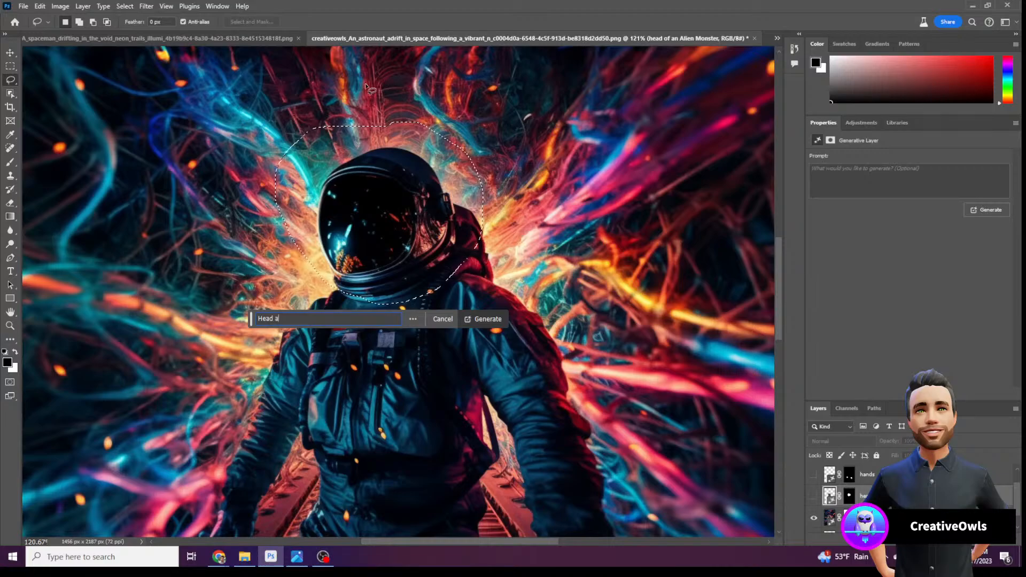
pyautogui.press('BackSpace')
pyautogui.write('of Owl')
pyautogui.press('Return')
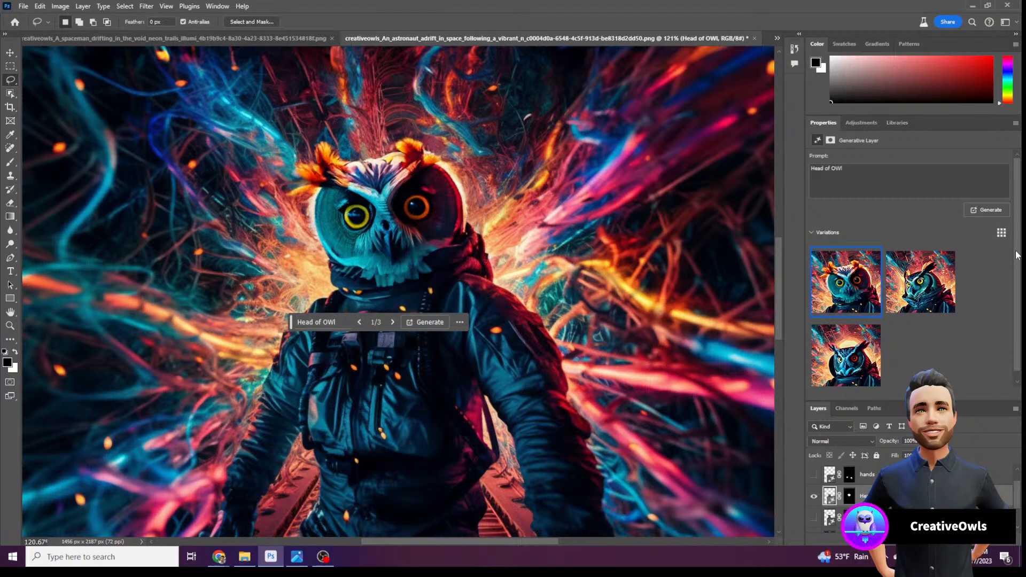
# Compare the second and third owl head variations and select the third, with one yellow and one red eye
pyautogui.click(898, 286)
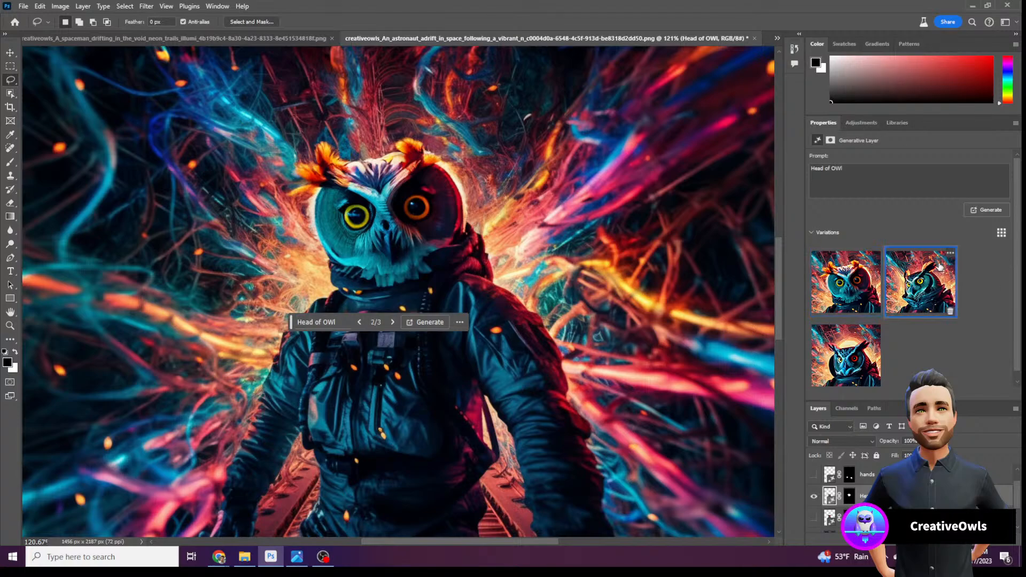
pyautogui.scroll(-2, 701, 267)
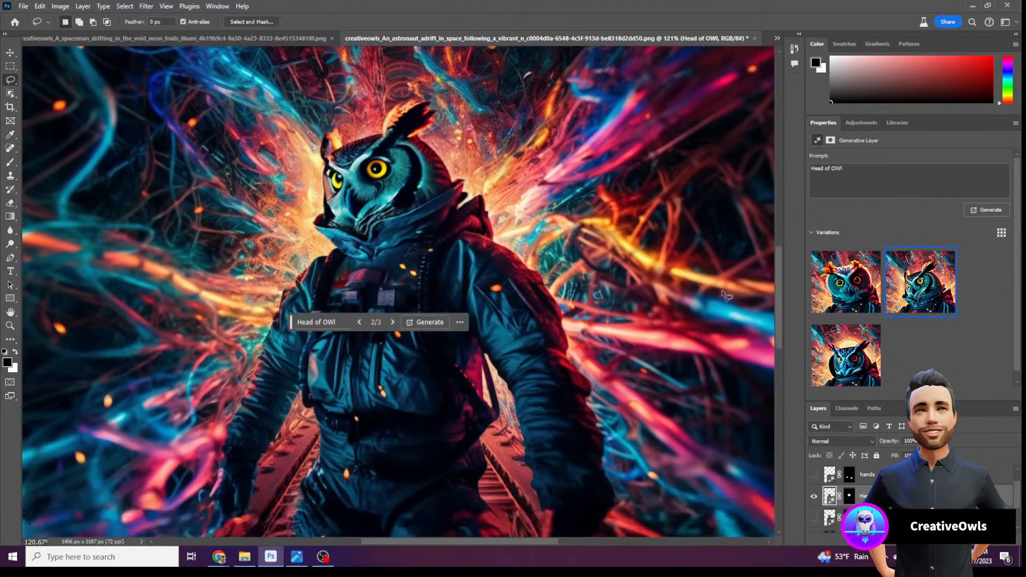
pyautogui.click(842, 347)
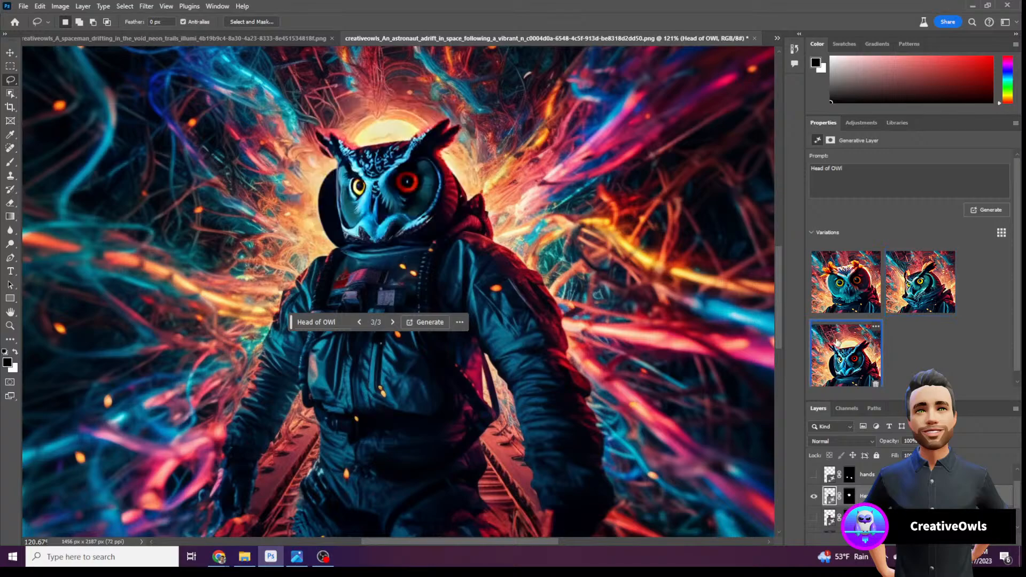
# Hide the owl head layer, show the alien head layer again and move the contextual task bar off the figure
pyautogui.click(814, 496)
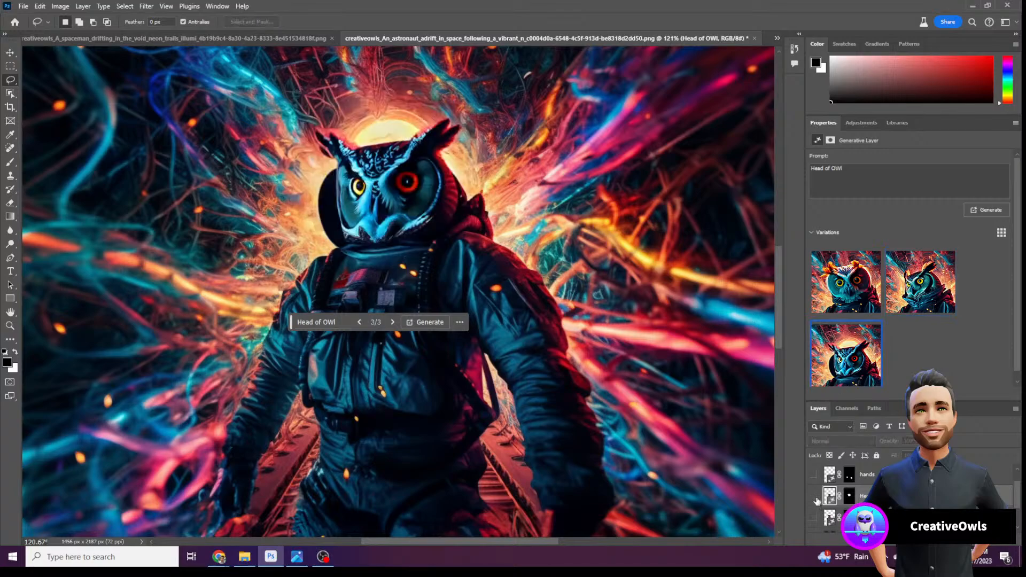
pyautogui.click(813, 517)
pyautogui.scroll(3, 460, 310)
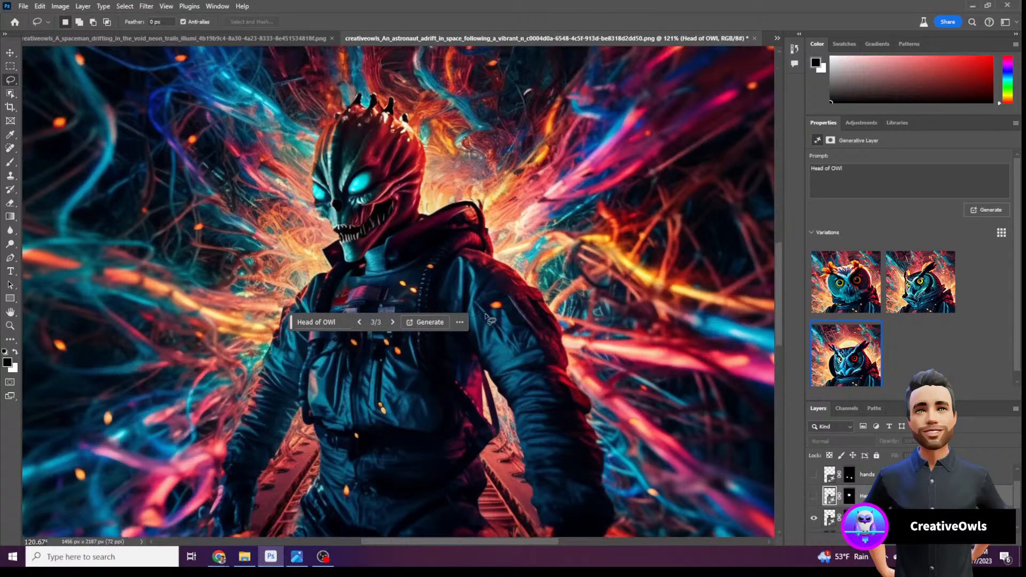
pyautogui.moveTo(291, 326); pyautogui.dragTo(595, 515)
# Examine the alien-headed astronaut up close and within the whole extended artwork
pyautogui.scroll(-1, 535, 424)
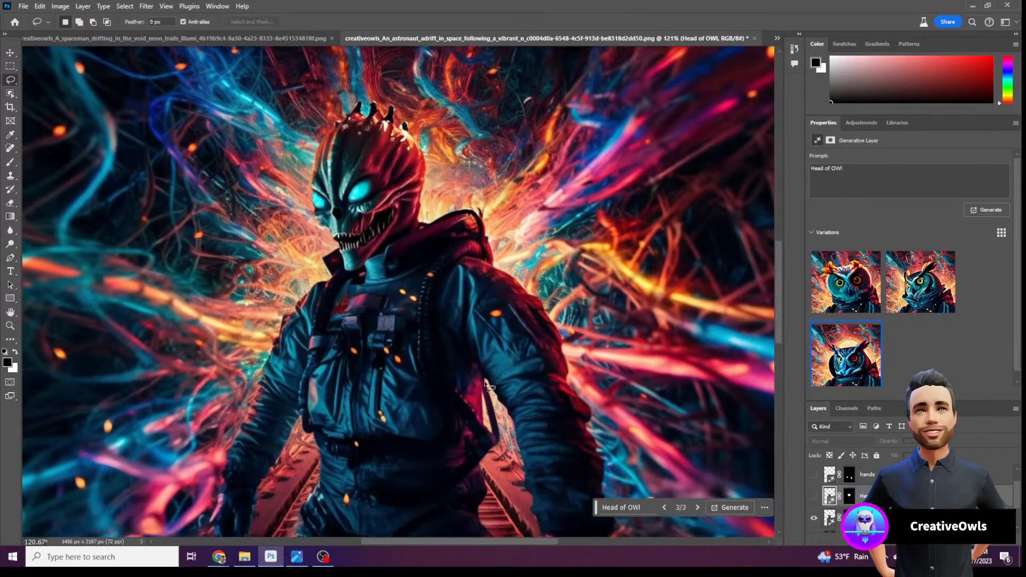
pyautogui.hscroll(1, 478, 314)
pyautogui.hscroll(-1, 478, 314)
pyautogui.hscroll(-2, 481, 315)
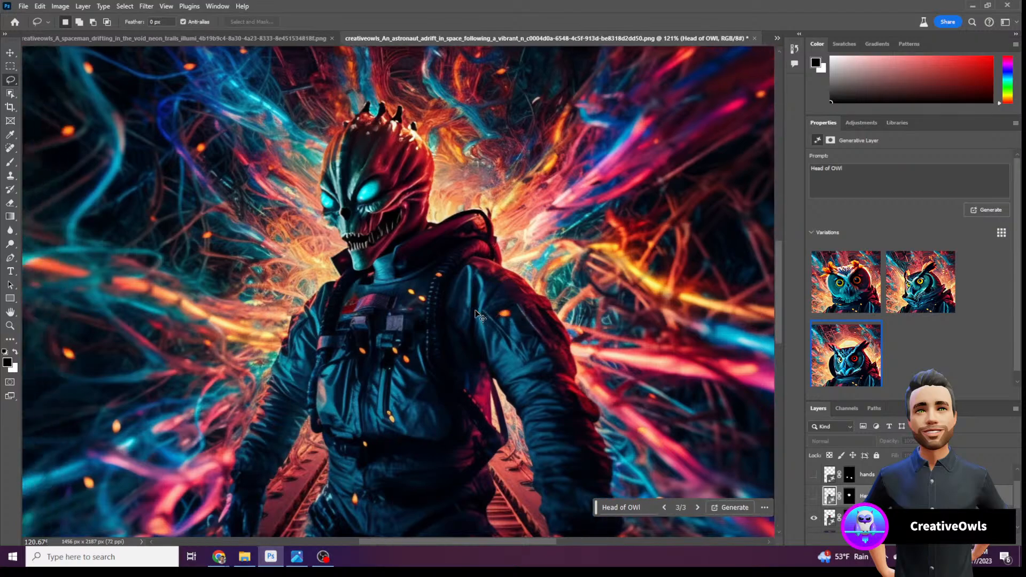
pyautogui.scroll(-2, 473, 313)
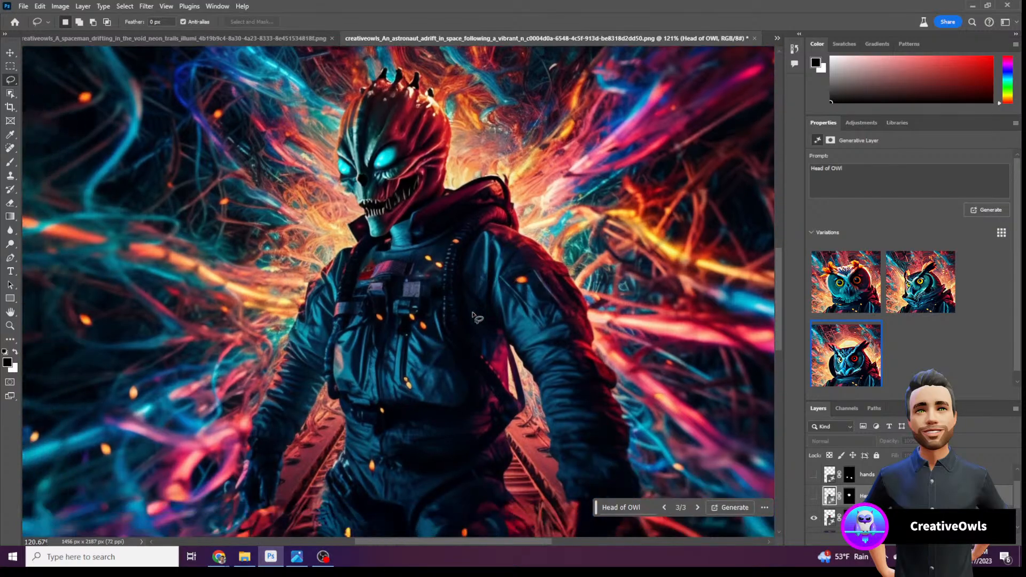
pyautogui.scroll(2, 473, 313)
pyautogui.press('super')
pyautogui.click(536, 425)
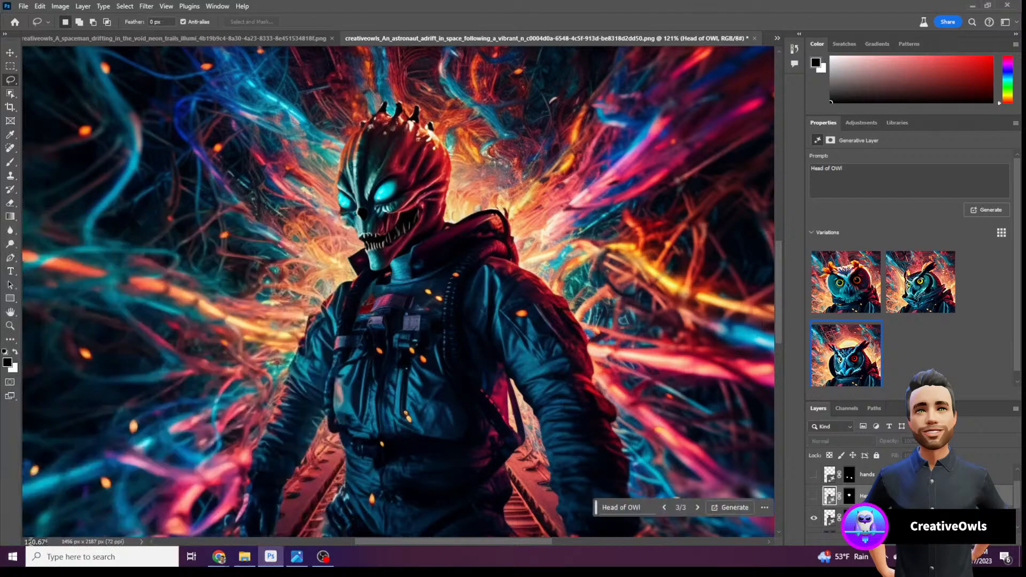
pyautogui.click(38, 539)
pyautogui.write('5')
pyautogui.press('Return')
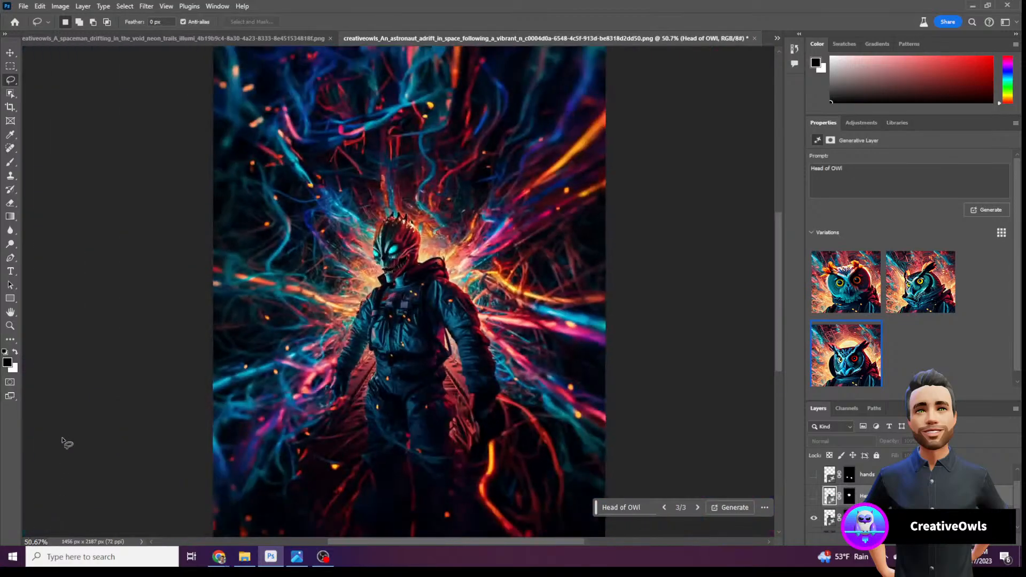
# Review the open astronaut artworks one after another, ending on the Untitled-2 document with the neon street scene
pyautogui.scroll(-2, 81, 436)
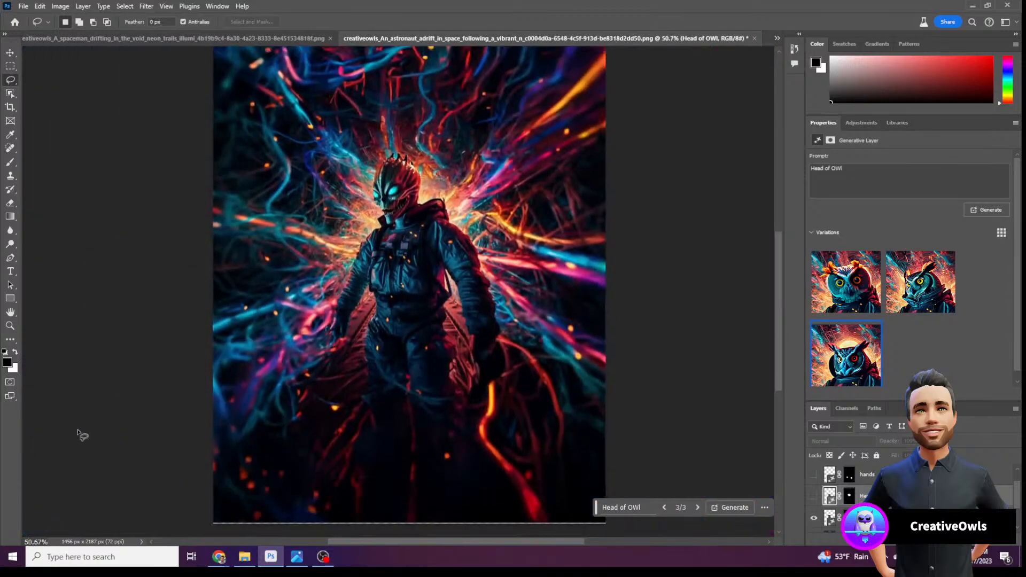
pyautogui.scroll(1, 104, 350)
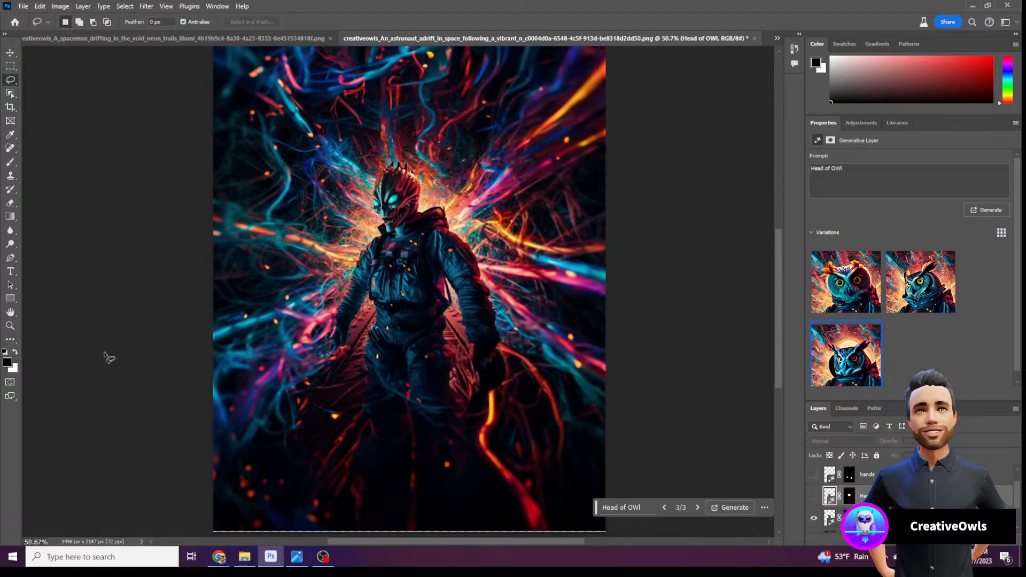
pyautogui.click(244, 39)
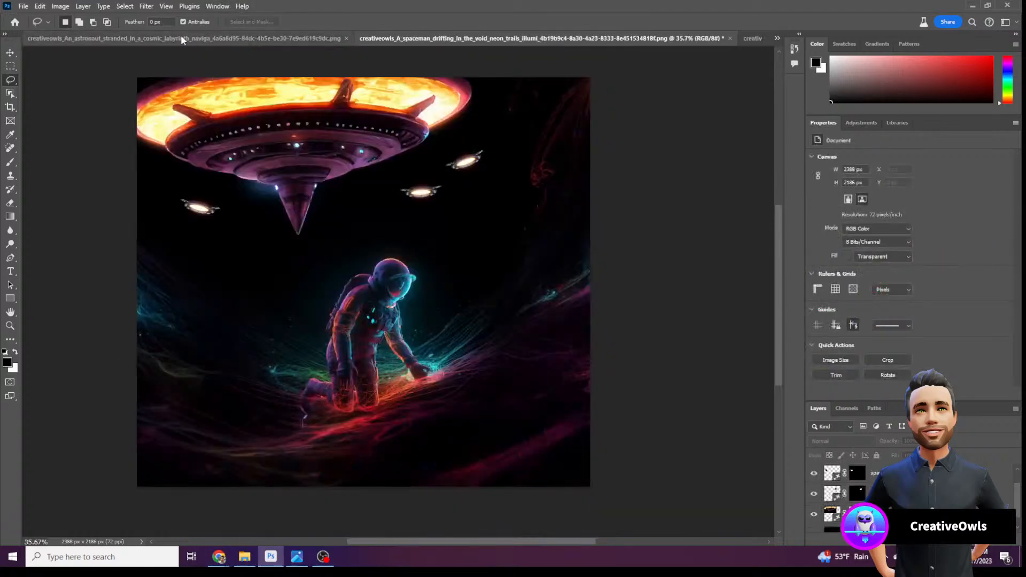
pyautogui.click(110, 37)
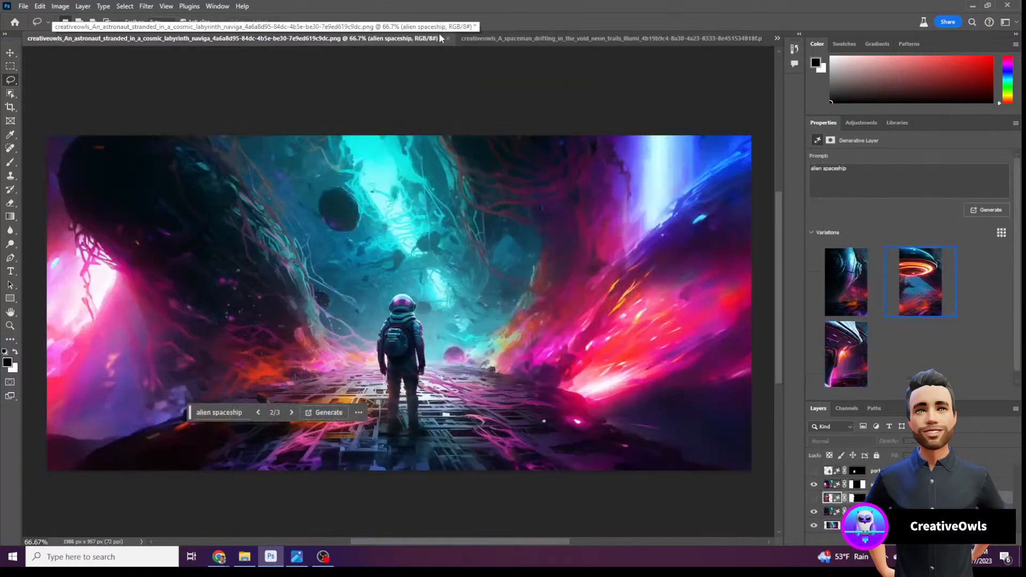
pyautogui.click(777, 38)
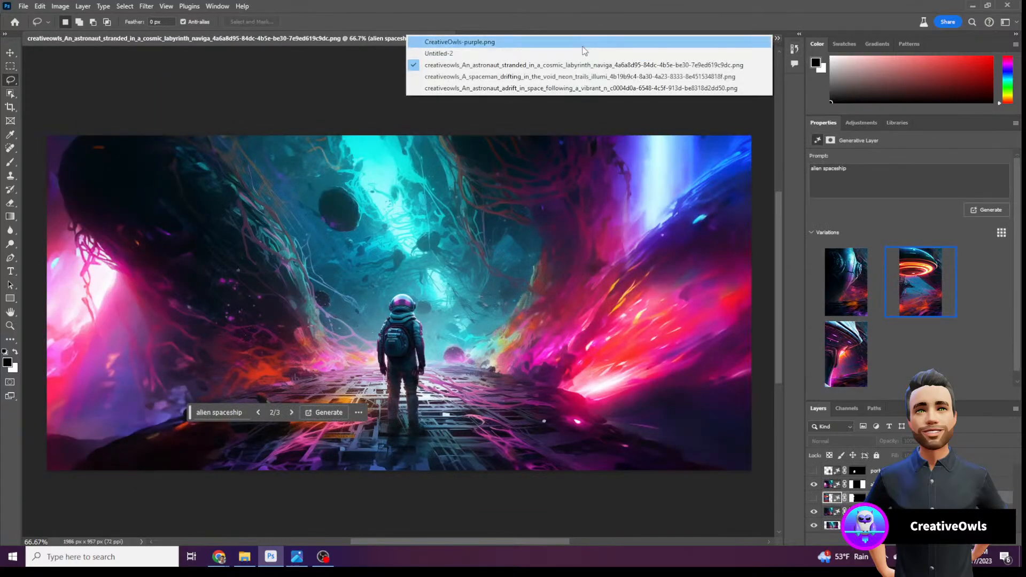
pyautogui.click(548, 52)
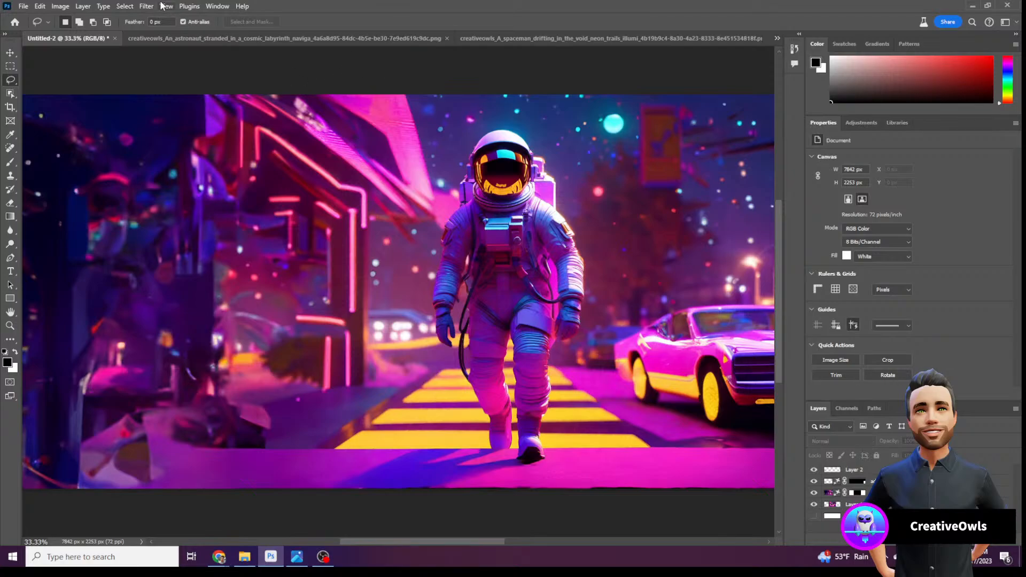
# Open the original image of the astronaut crossing the neon street beside the pink car and unlock its background layer
pyautogui.click(24, 7)
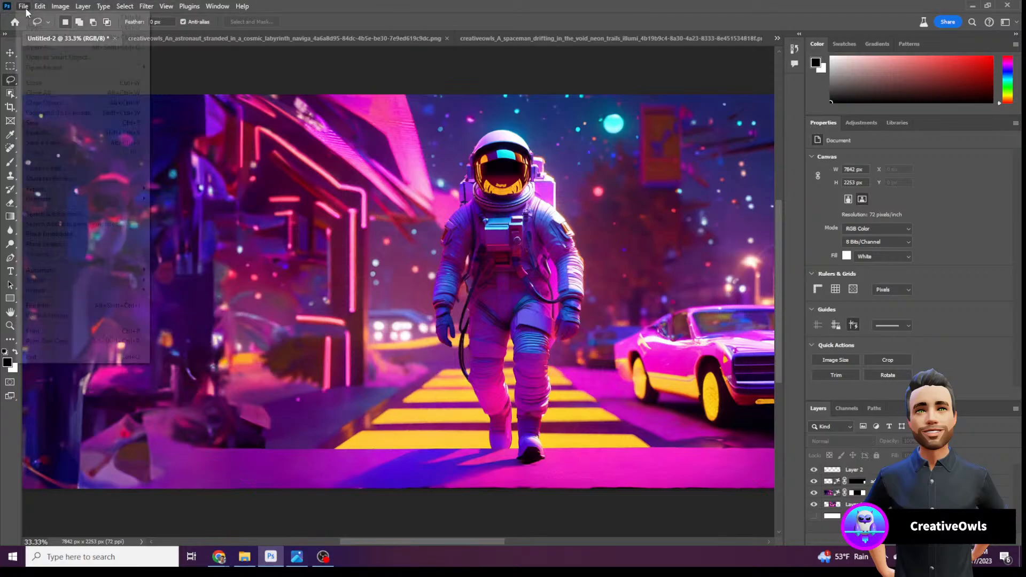
pyautogui.click(27, 26)
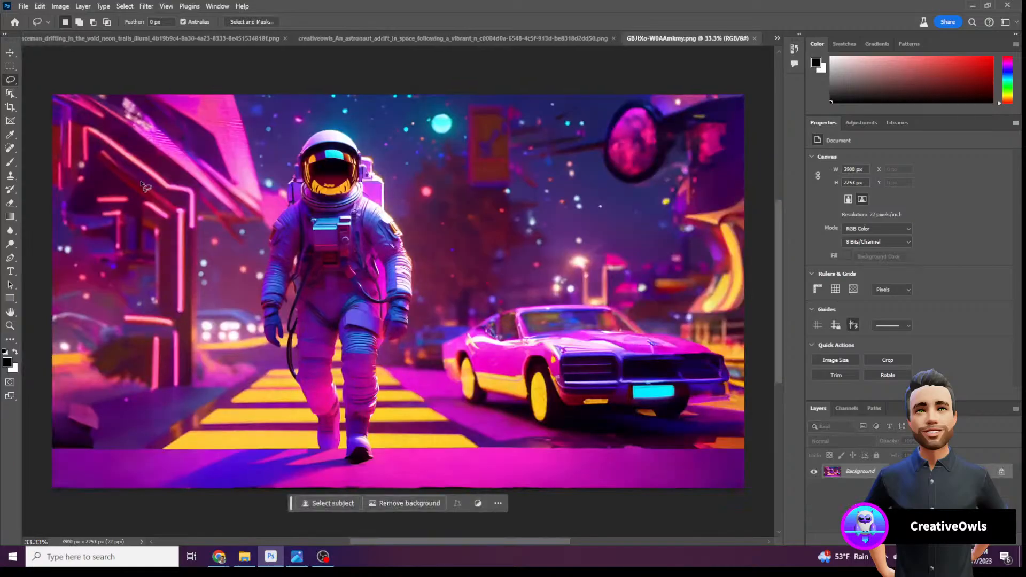
pyautogui.scroll(1, 601, 249)
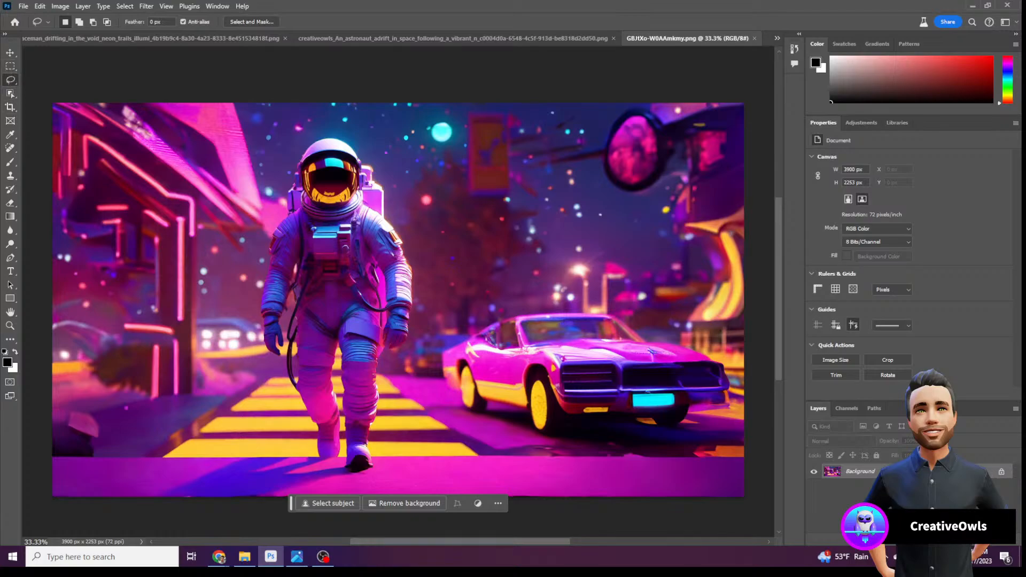
pyautogui.click(1002, 472)
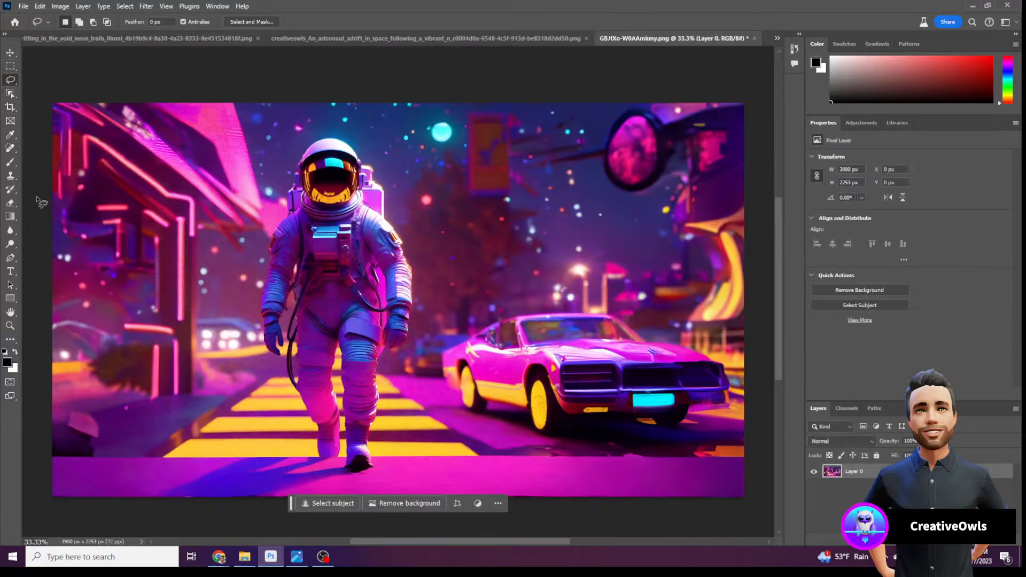
# Widen the canvas equally on both sides to about 10764 px and fill the new areas with Generative Expand, without a prompt
pyautogui.click(9, 108)
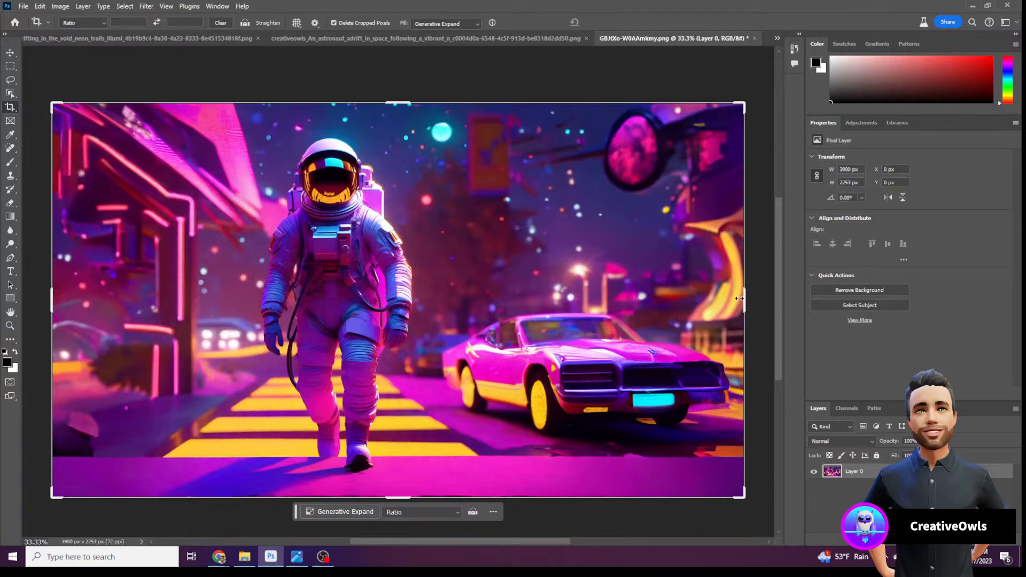
pyautogui.moveTo(740, 298); pyautogui.dragTo(770, 298)
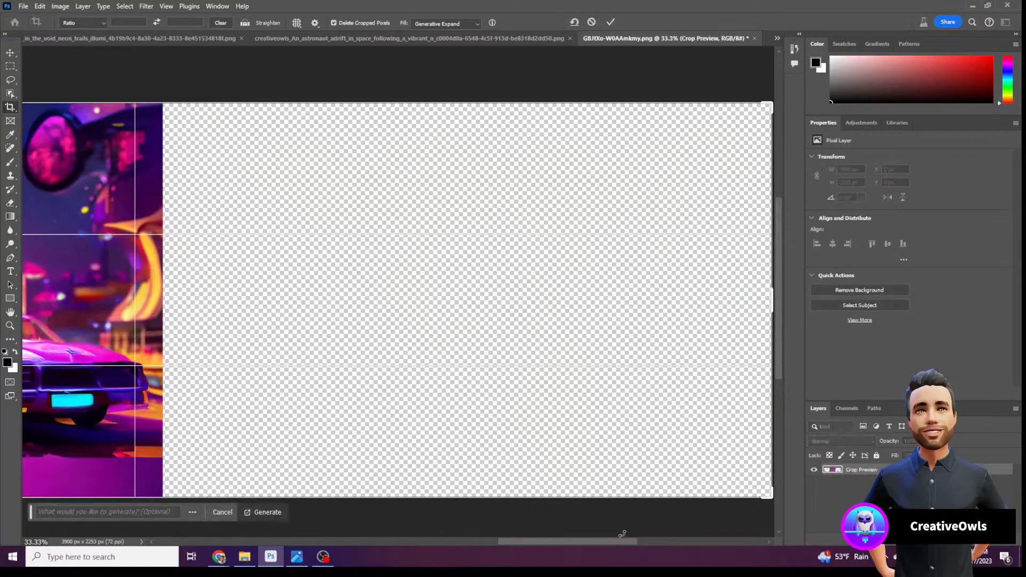
pyautogui.moveTo(584, 542); pyautogui.dragTo(149, 524)
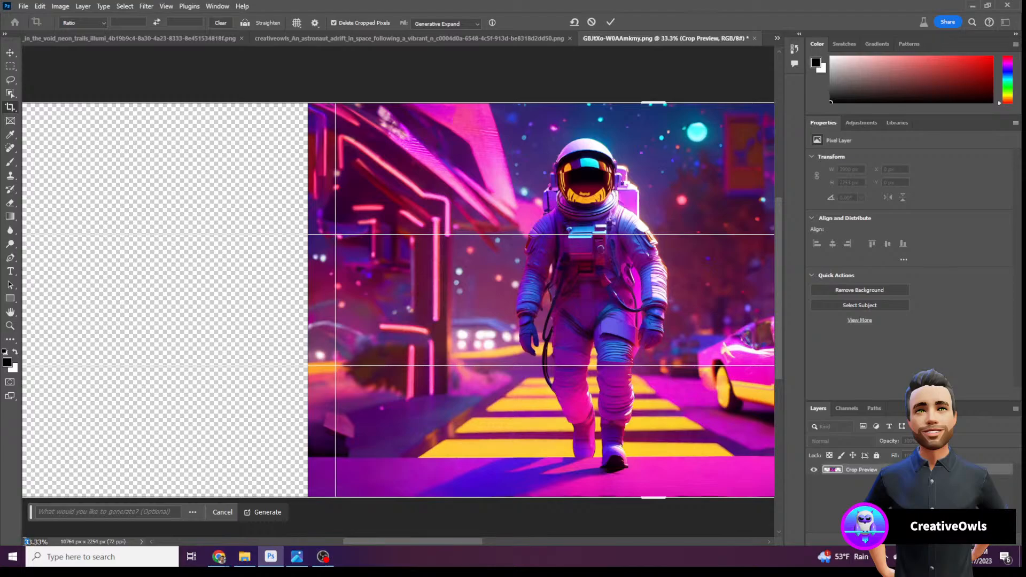
pyautogui.write('1')
pyautogui.press('Return')
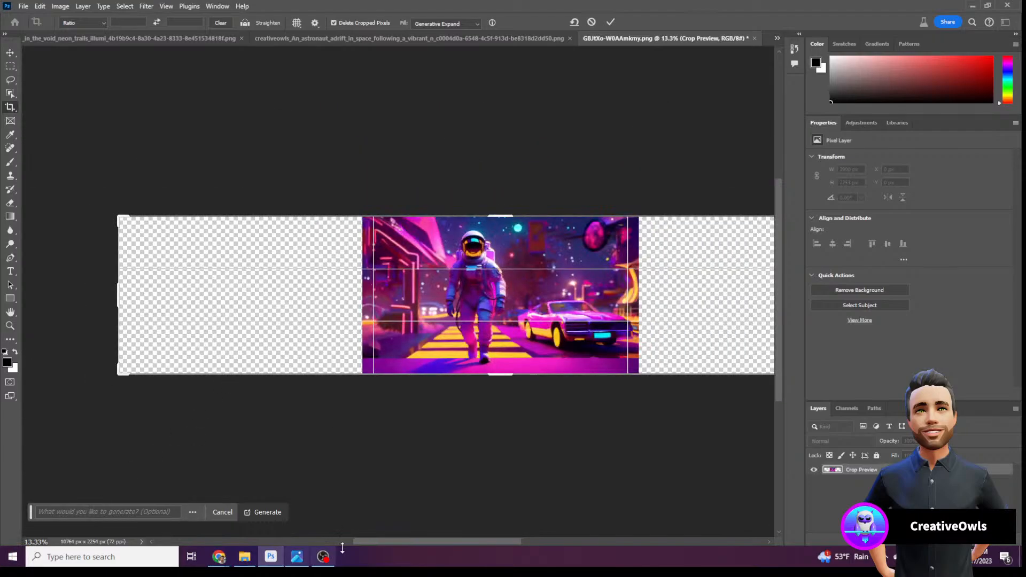
pyautogui.moveTo(400, 542); pyautogui.dragTo(418, 542)
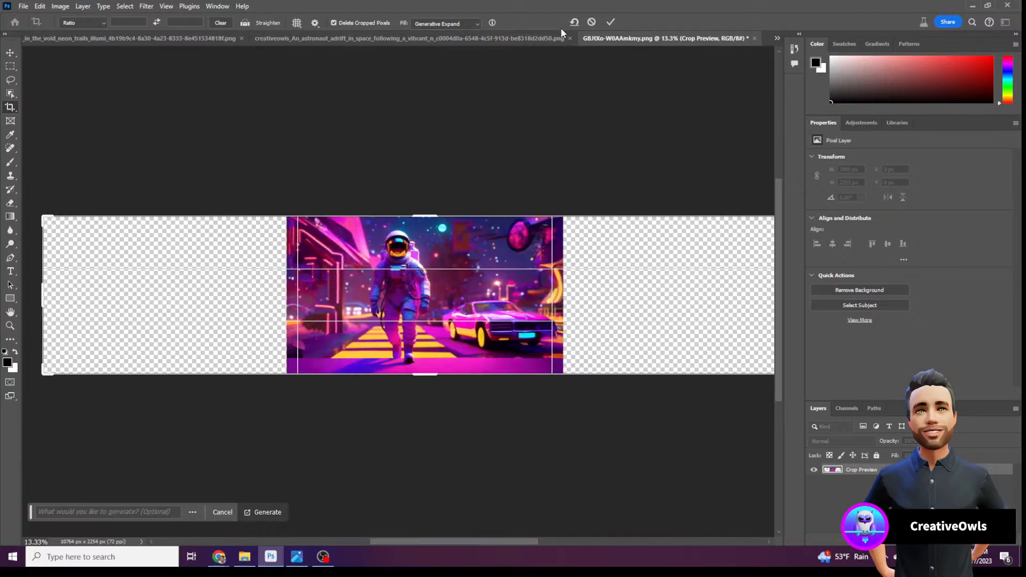
pyautogui.click(610, 23)
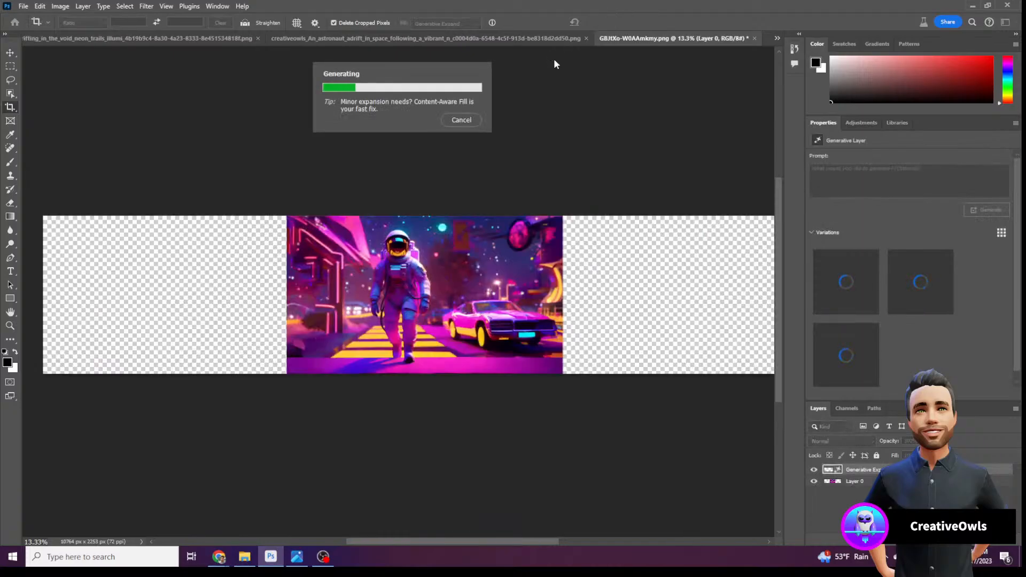
pyautogui.hotkey('alt', 'Tab')
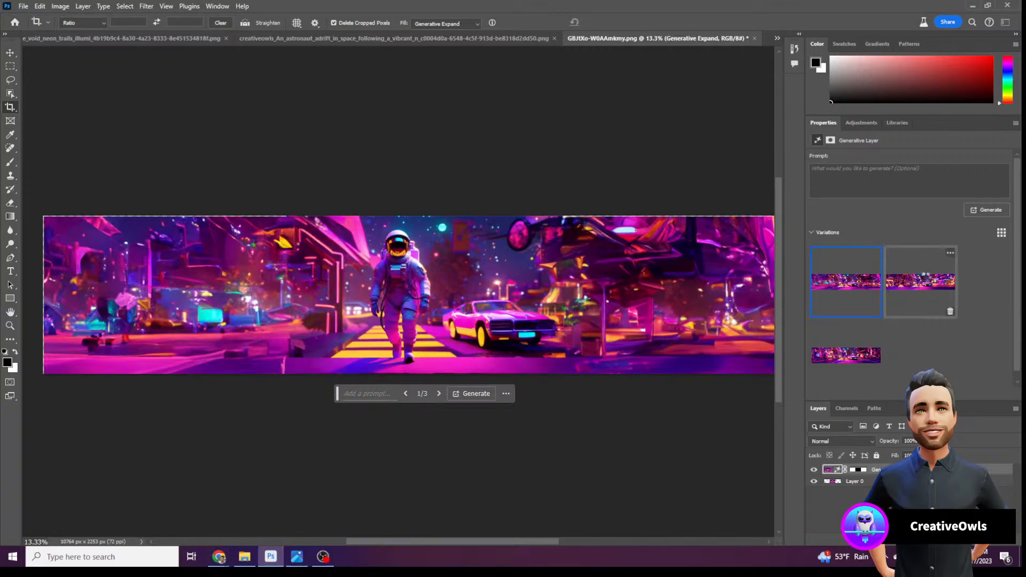
# Compare the three variations of the widened street and generate another set without a prompt
pyautogui.click(926, 281)
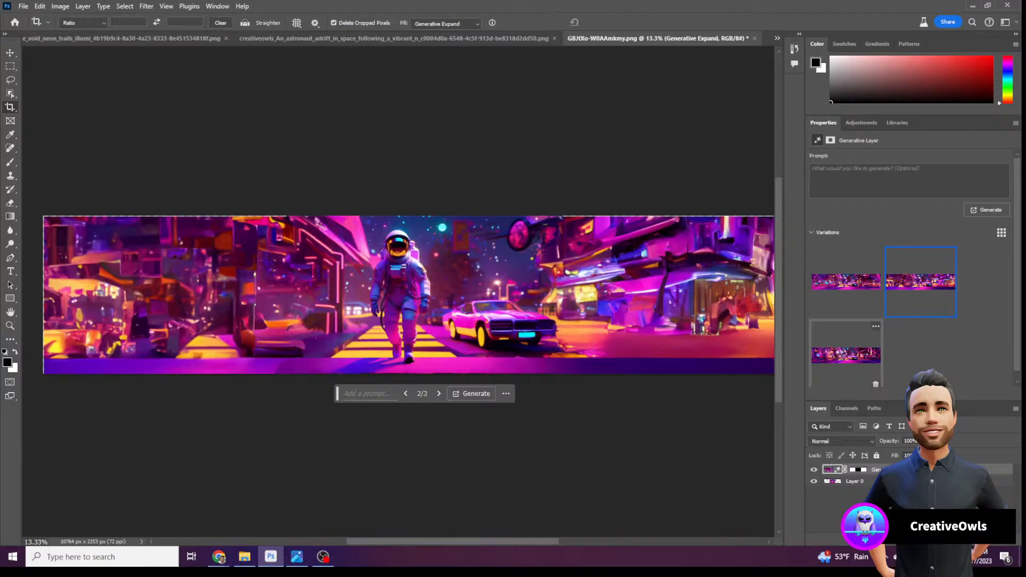
pyautogui.click(838, 357)
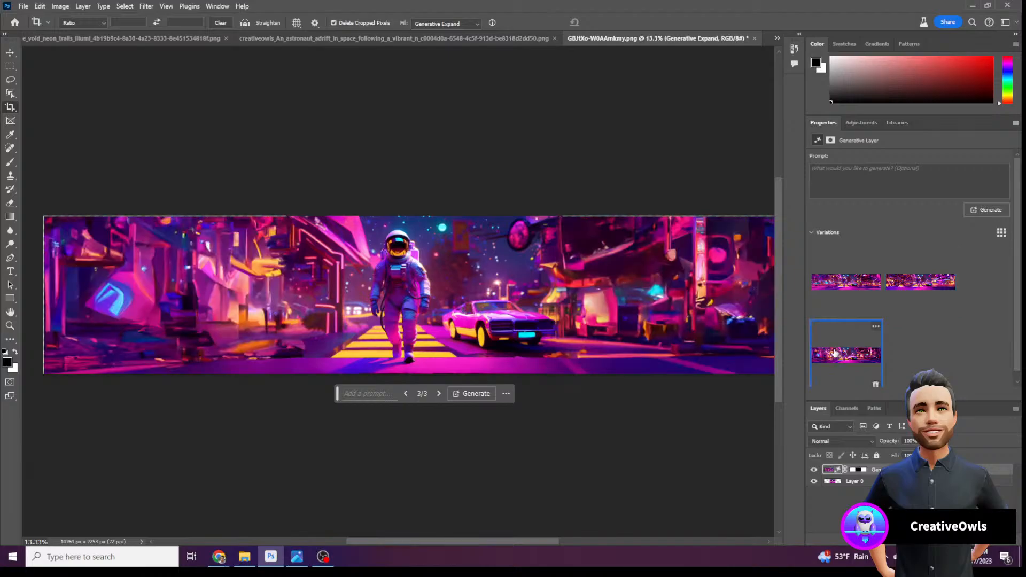
pyautogui.click(845, 293)
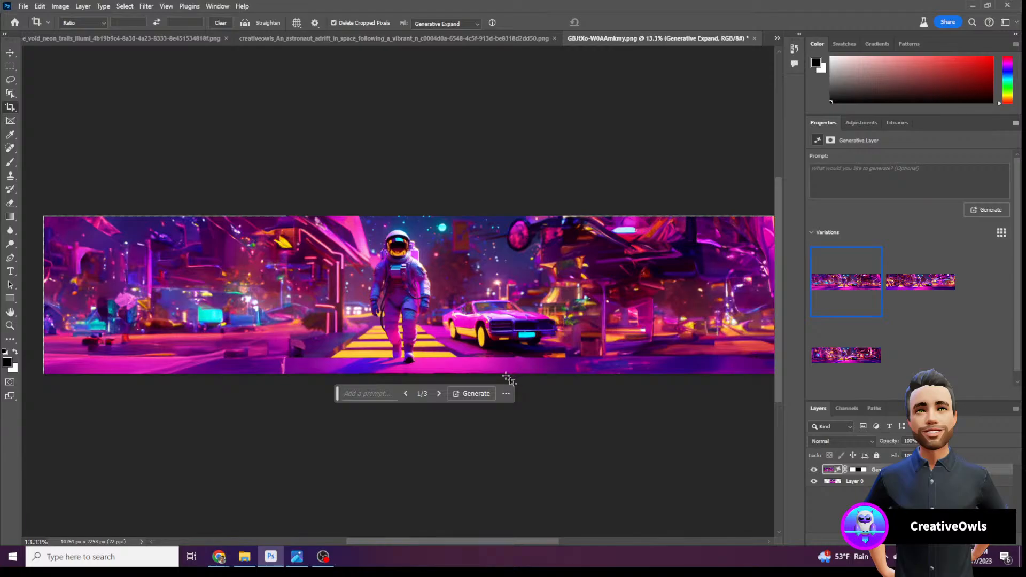
pyautogui.click(486, 393)
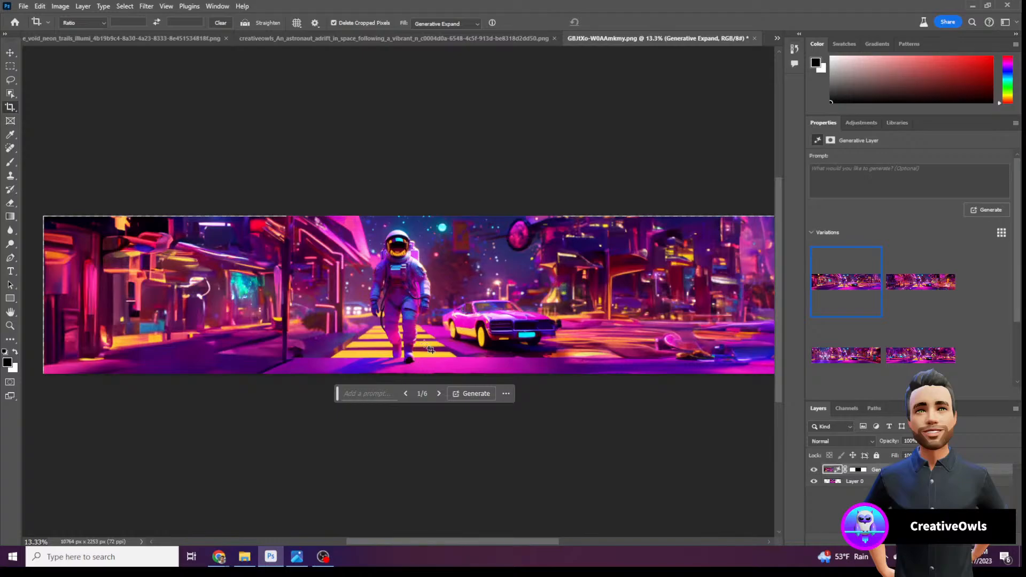
# Compare the first three variations of the newly generated set and select the first one
pyautogui.click(933, 287)
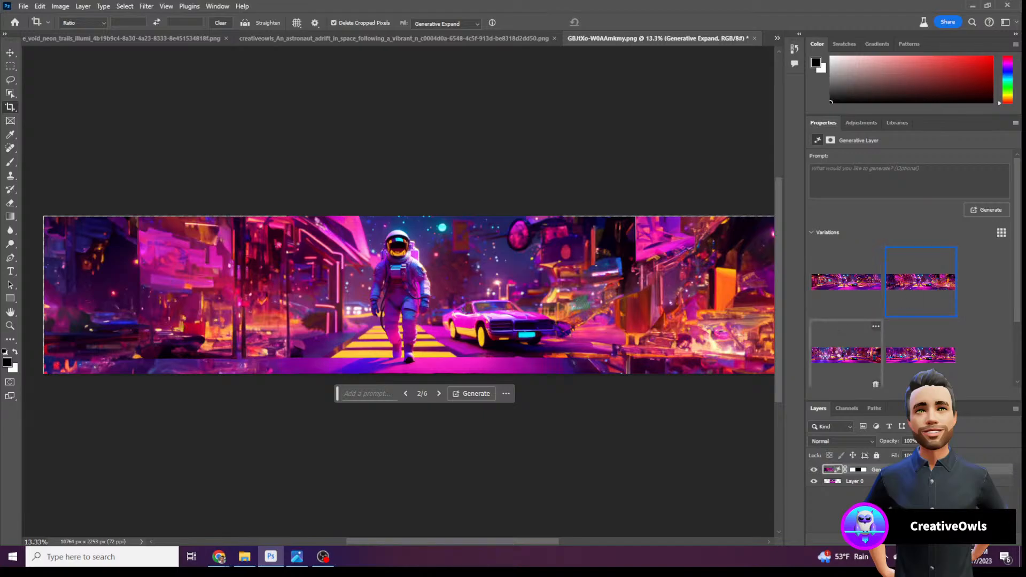
pyautogui.click(840, 354)
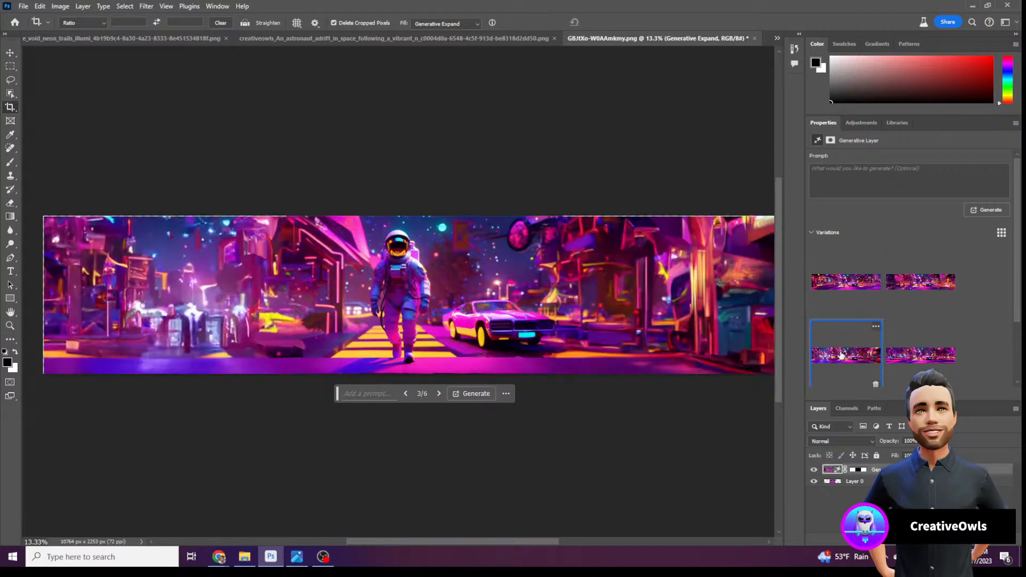
pyautogui.click(852, 274)
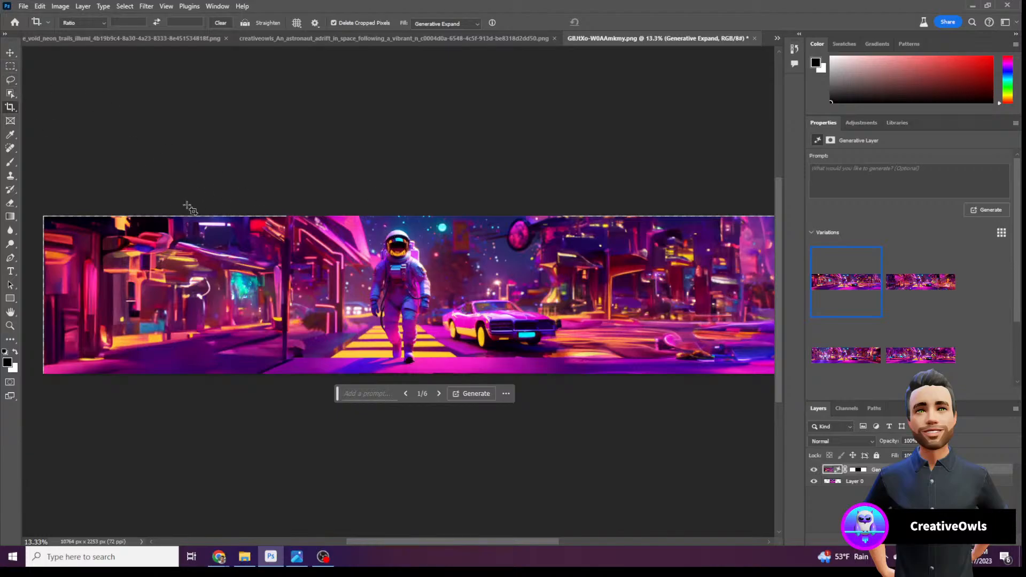
# Extend the canvas equally above and below the street to a height of about 6715 px using Generative Expand, without a prompt
pyautogui.click(10, 108)
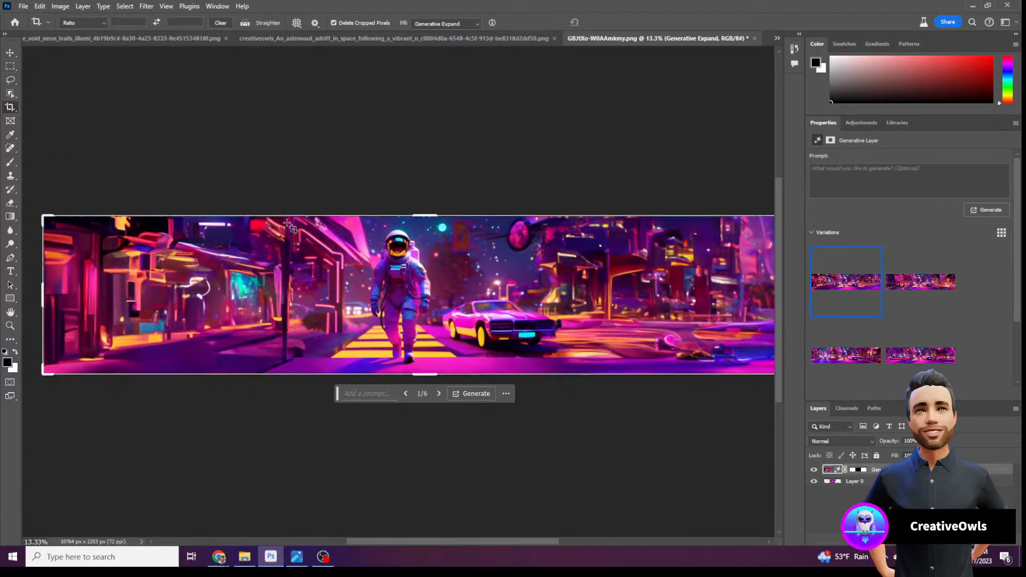
pyautogui.click(425, 213)
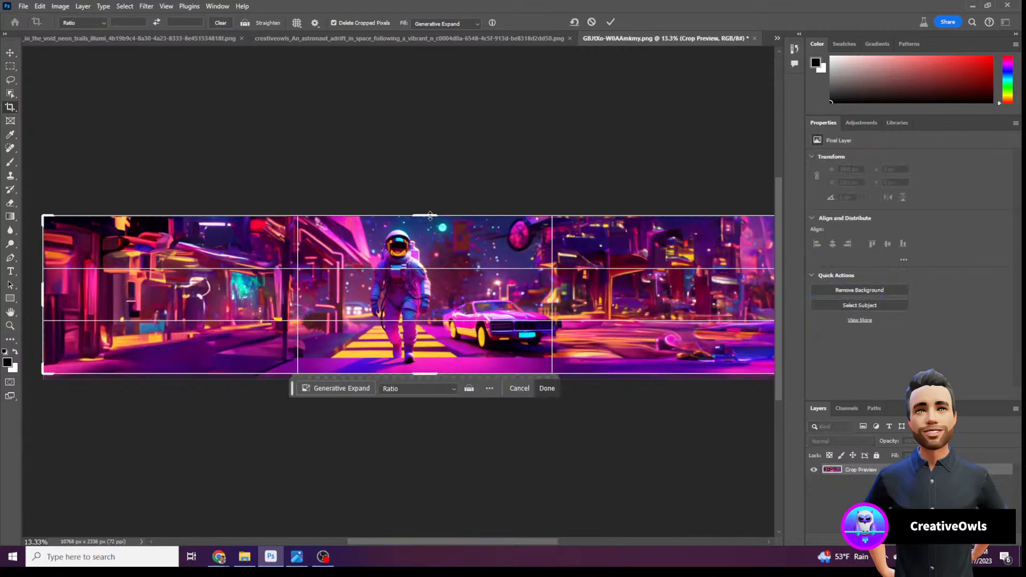
pyautogui.moveTo(430, 215); pyautogui.dragTo(422, 59)
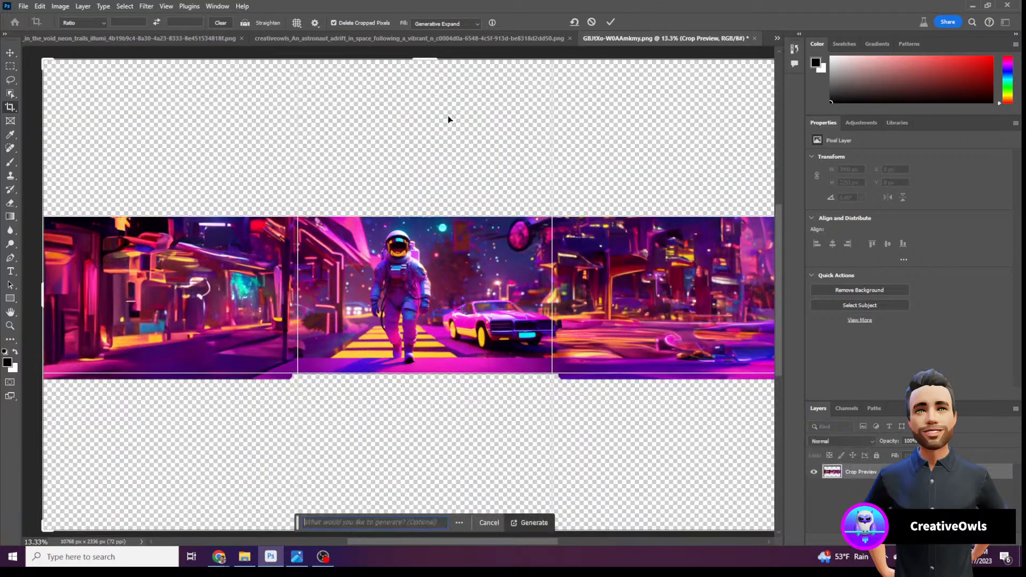
pyautogui.click(610, 21)
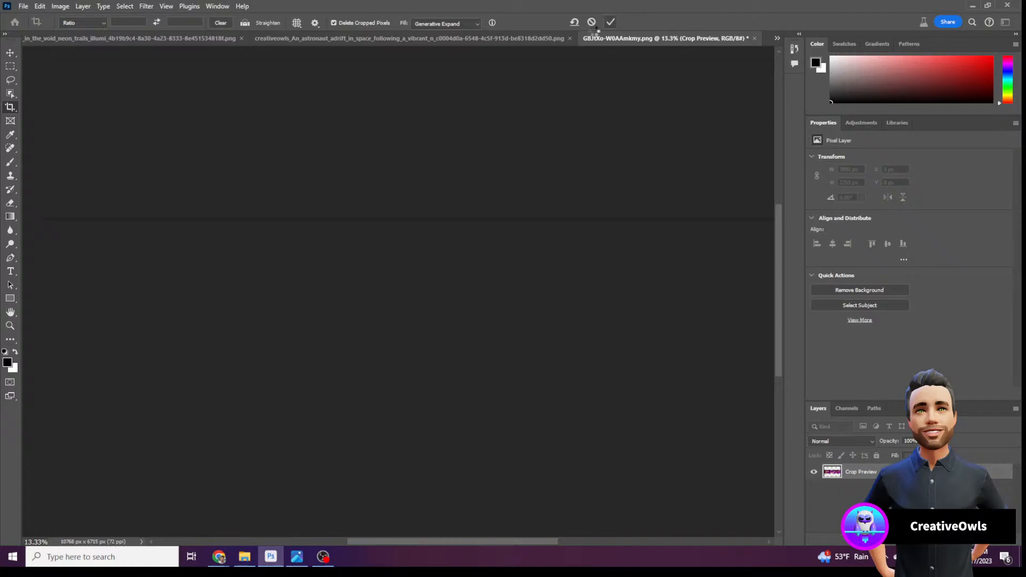
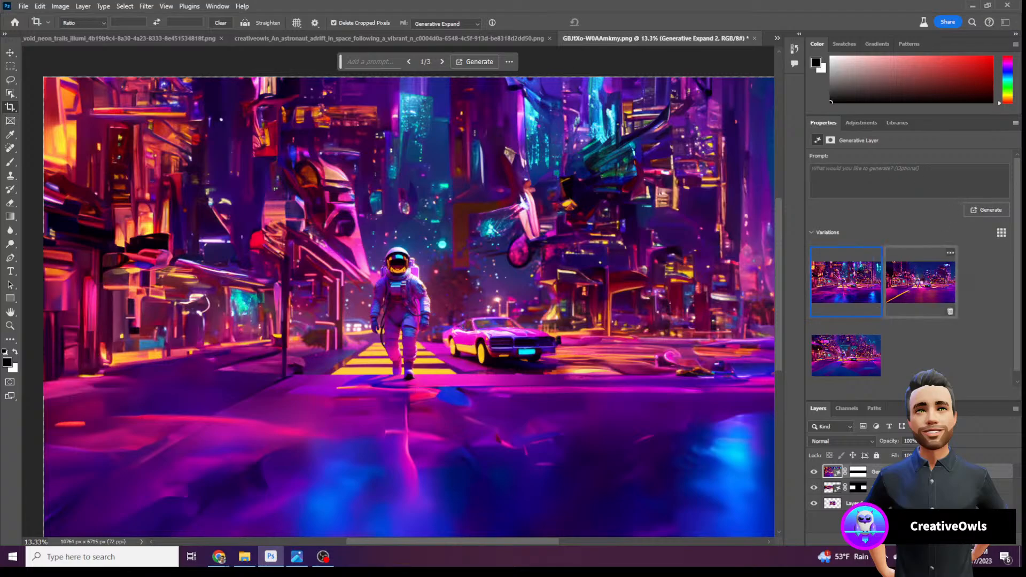
# Compare the second and third variations of the taller street scene and keep the second, with the open blue sky and yellow road line
pyautogui.click(921, 286)
pyautogui.scroll(2, 591, 299)
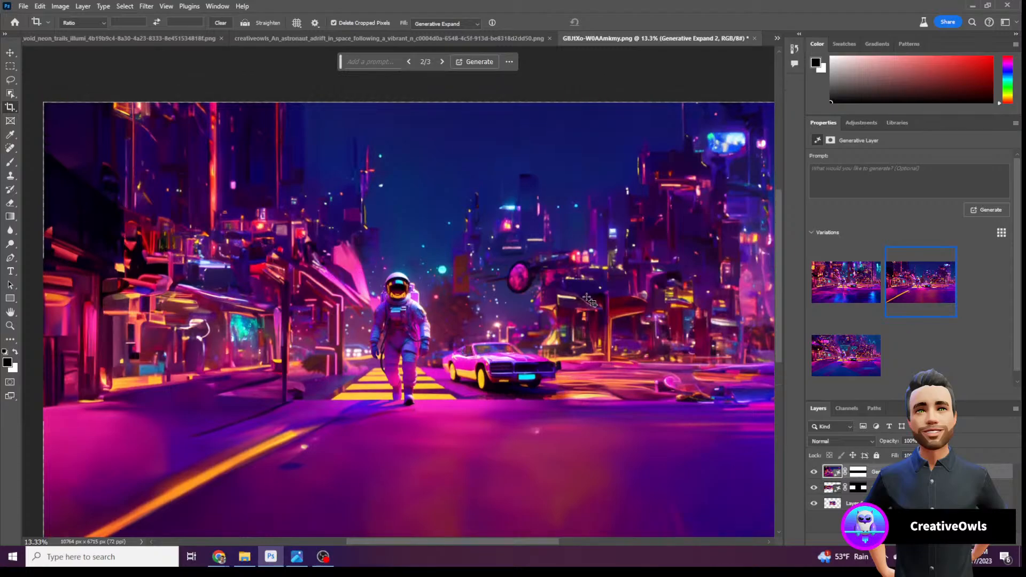
pyautogui.scroll(-2, 590, 300)
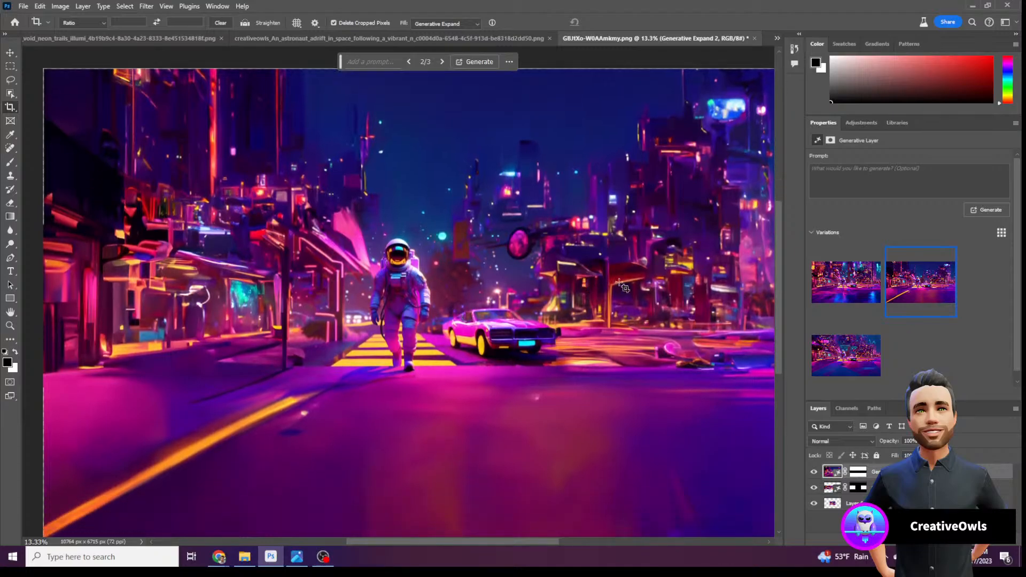
pyautogui.scroll(-2, 590, 300)
pyautogui.moveTo(876, 340)
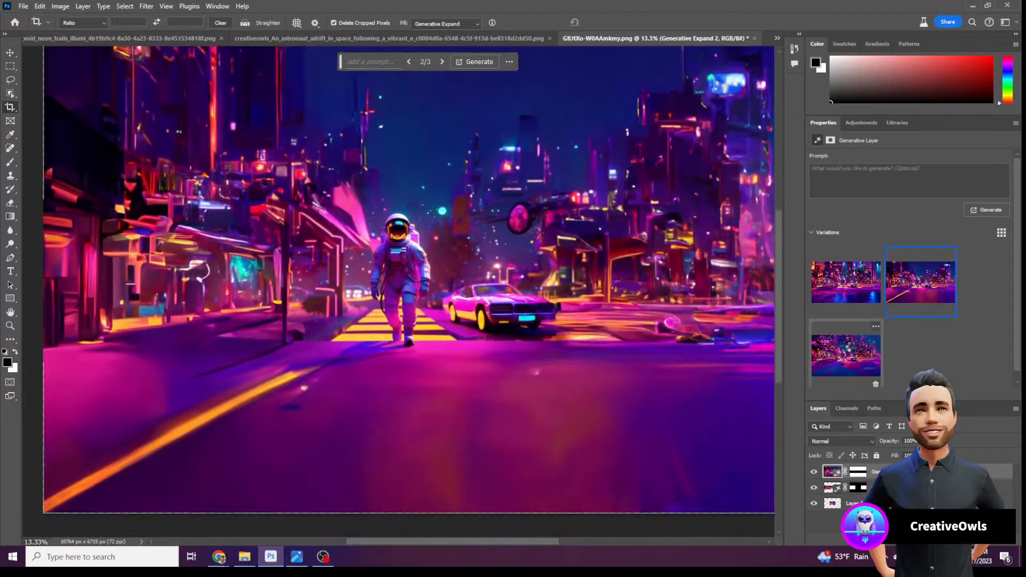
pyautogui.click(851, 350)
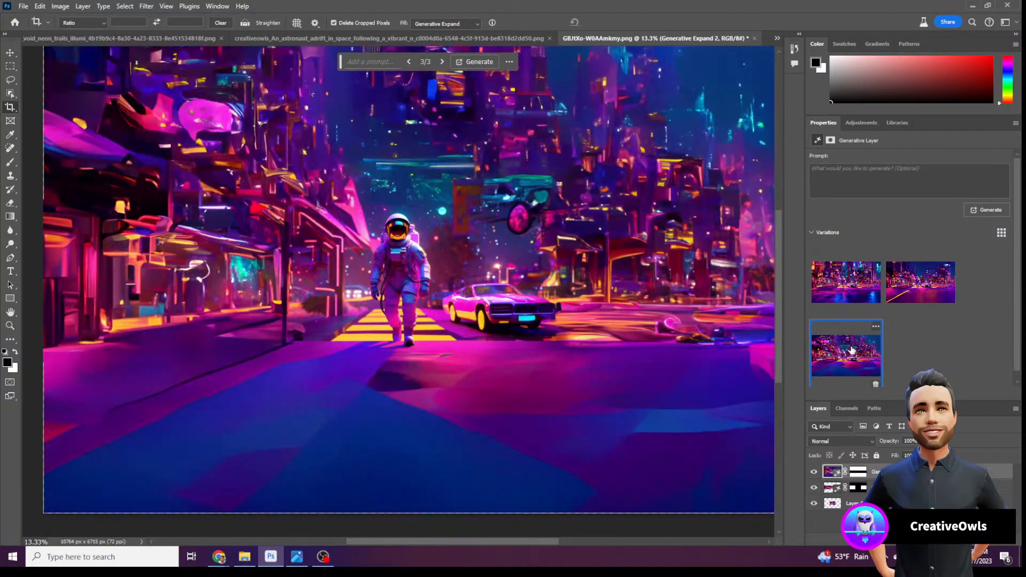
pyautogui.click(914, 274)
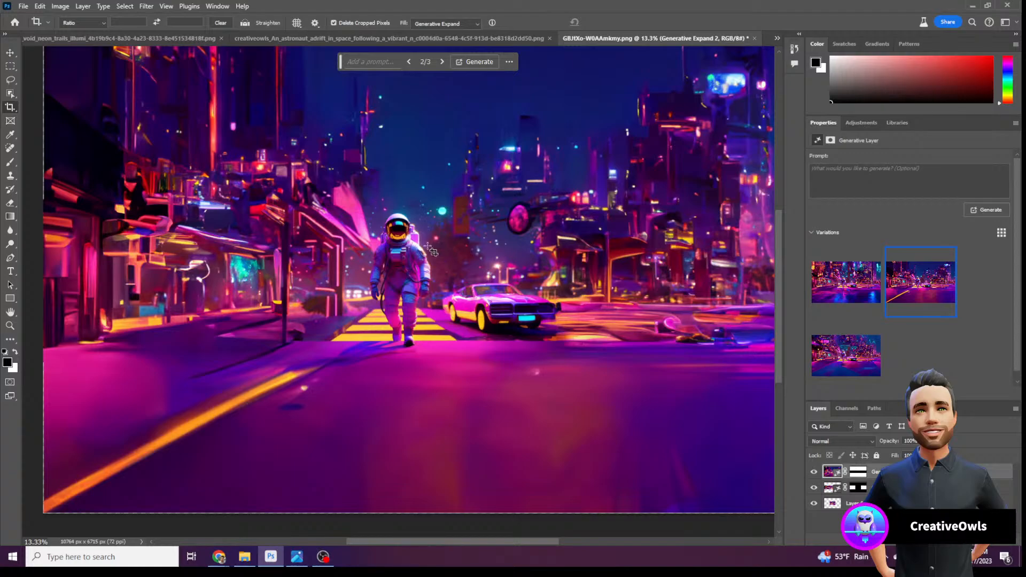
pyautogui.scroll(2, 433, 251)
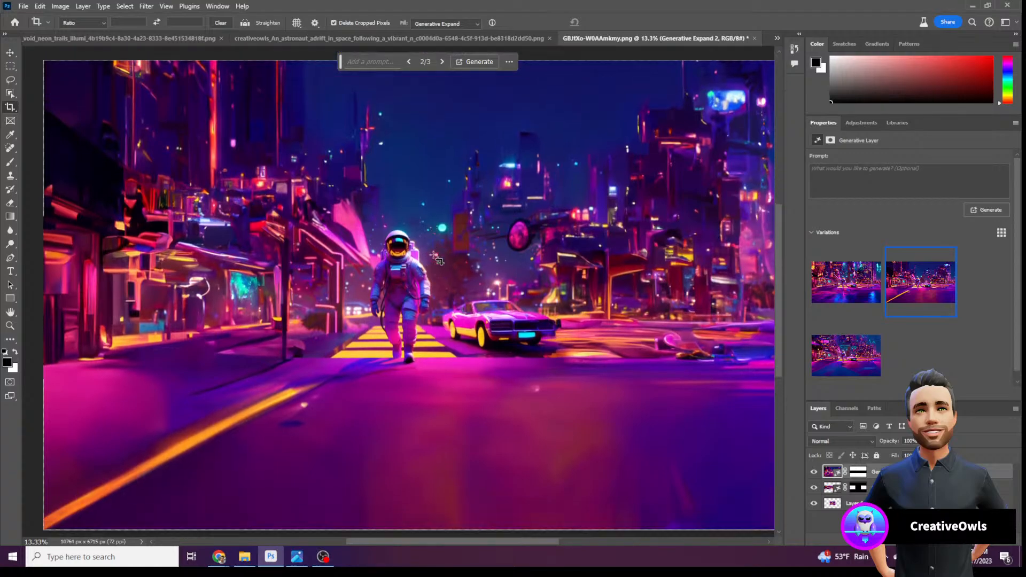
pyautogui.click(526, 546)
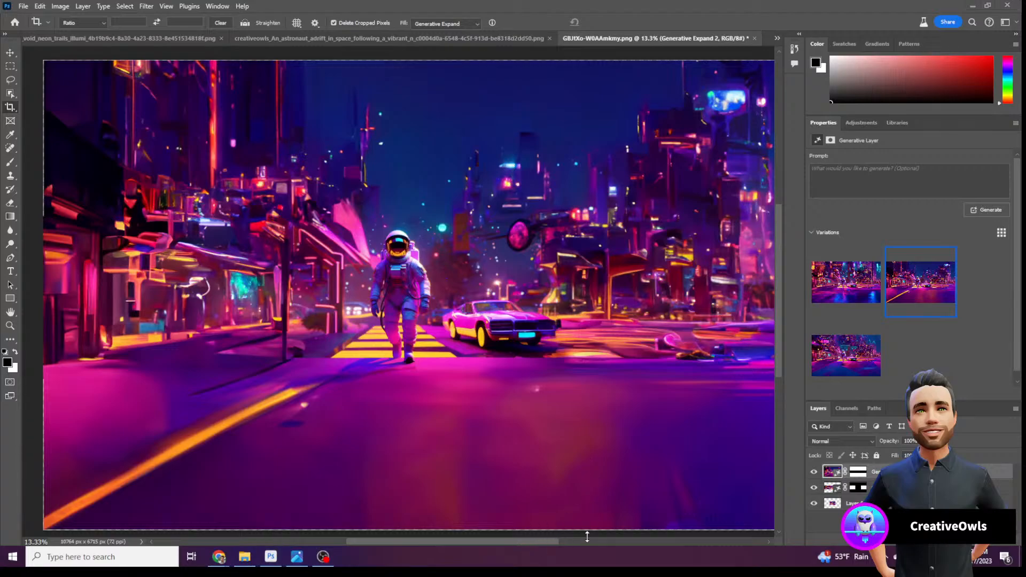
pyautogui.click(549, 540)
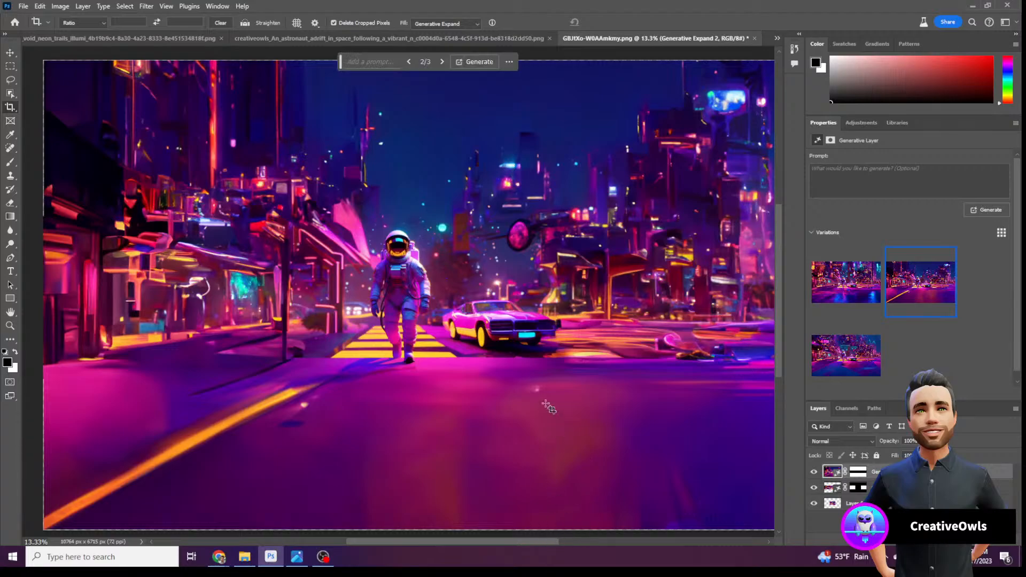
pyautogui.scroll(1, 550, 408)
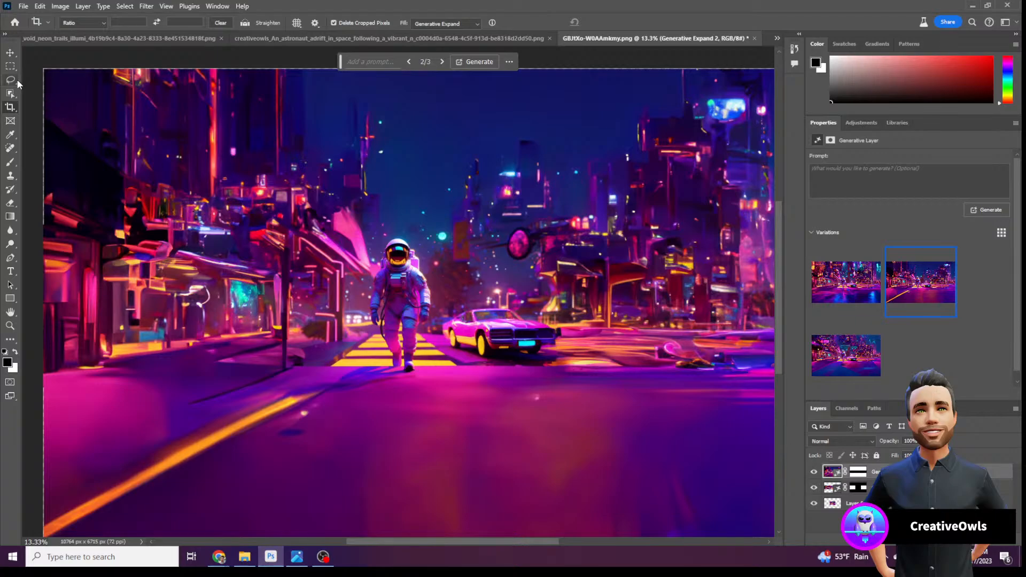
# Lasso a large area covering the street and buildings right of the car and generate a "coffee shop" there with Generative Fill
pyautogui.click(11, 80)
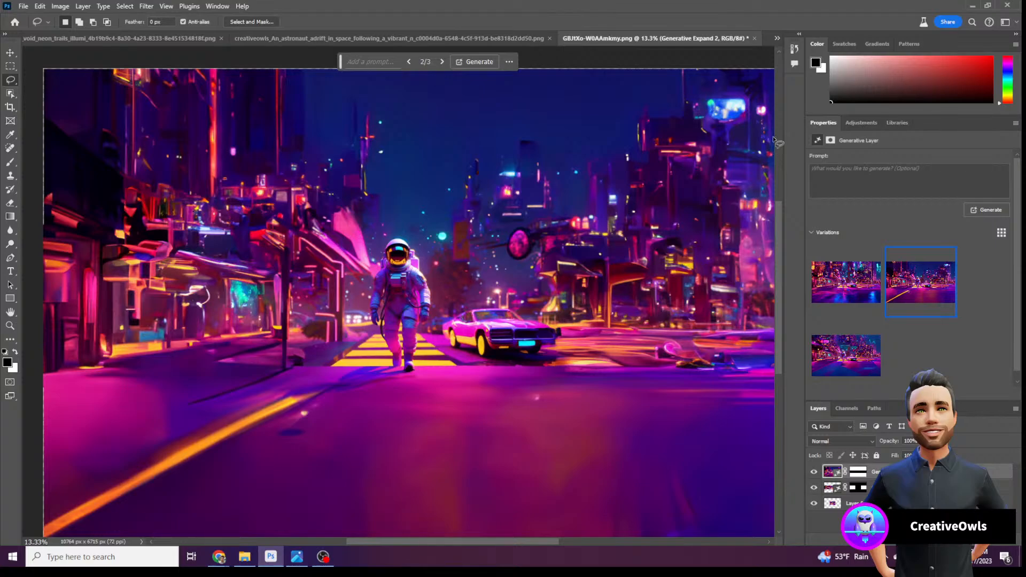
pyautogui.moveTo(775, 137)
pyautogui.mouseDown()
pyautogui.moveTo(740, 141)
pyautogui.moveTo(688, 183)
pyautogui.moveTo(671, 273)
pyautogui.moveTo(630, 326)
pyautogui.moveTo(593, 350)
pyautogui.moveTo(562, 478)
pyautogui.moveTo(565, 541)
pyautogui.moveTo(715, 551)
pyautogui.moveTo(794, 527)
pyautogui.moveTo(798, 127)
pyautogui.moveTo(785, 142)
pyautogui.moveTo(760, 144)
pyautogui.mouseUp()
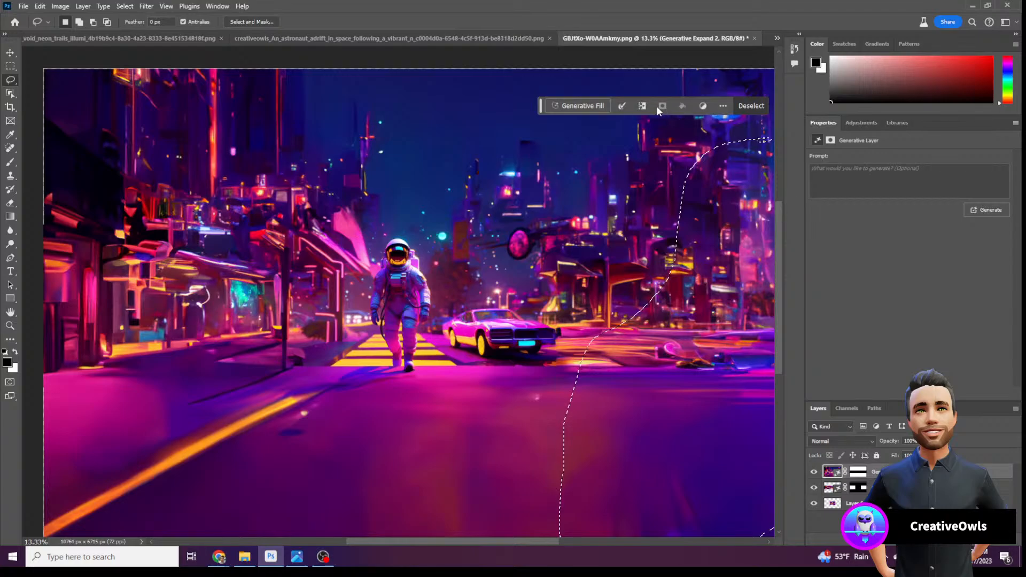
pyautogui.click(574, 104)
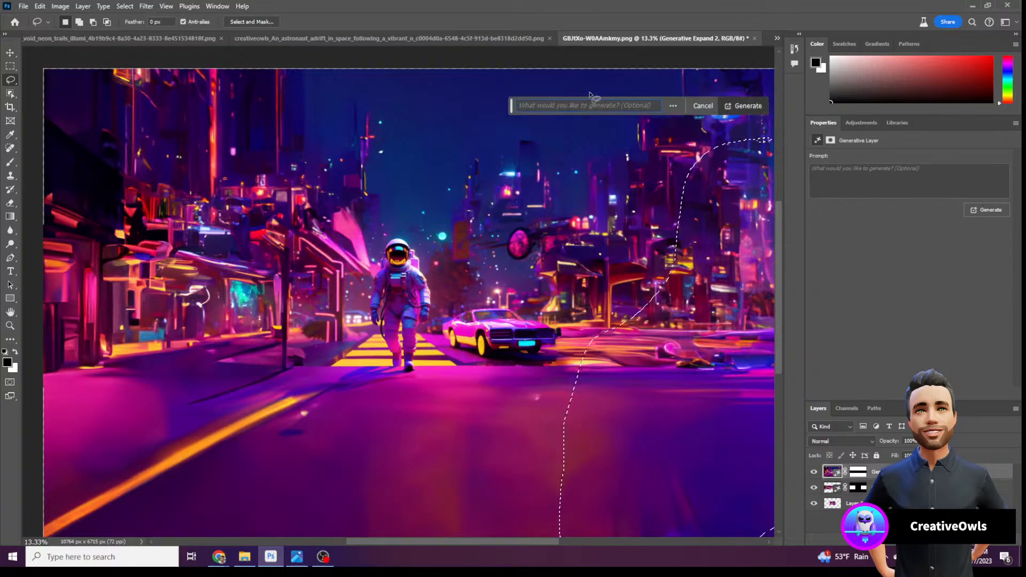
pyautogui.write('coffee')
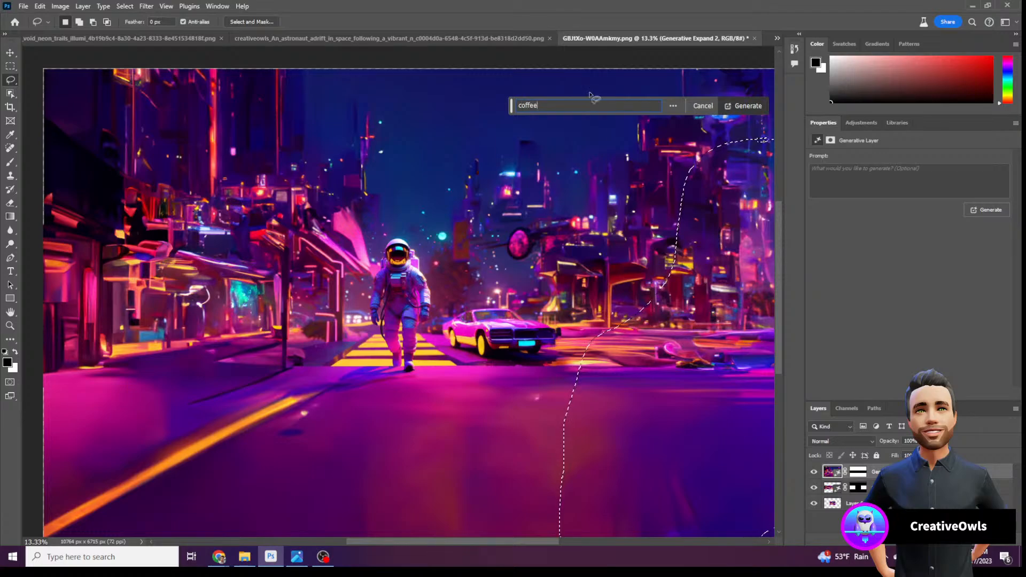
pyautogui.write(' shop')
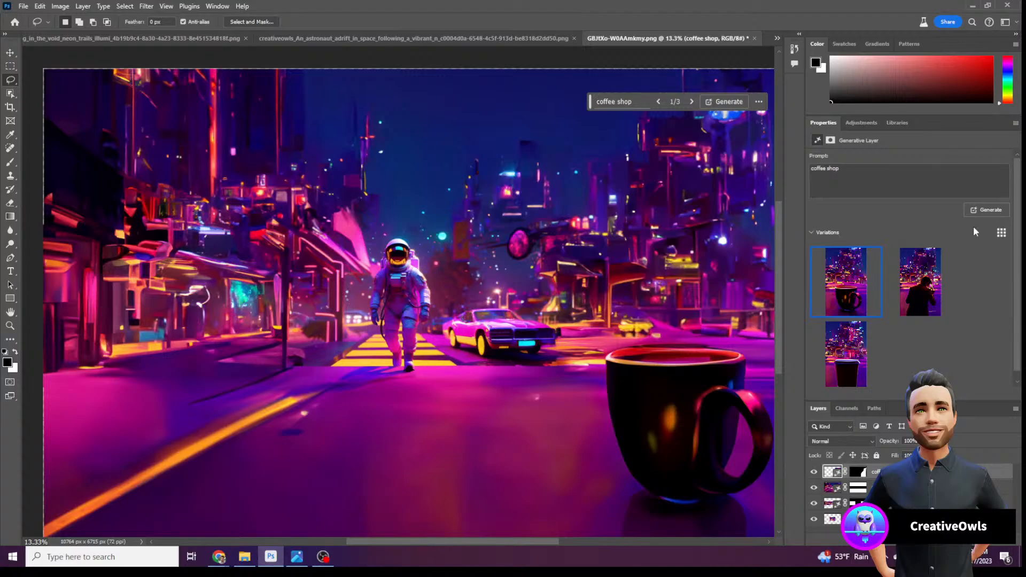
# Generate another set of coffee shop variations and select the one with the dark-suited man seen from behind
pyautogui.click(921, 288)
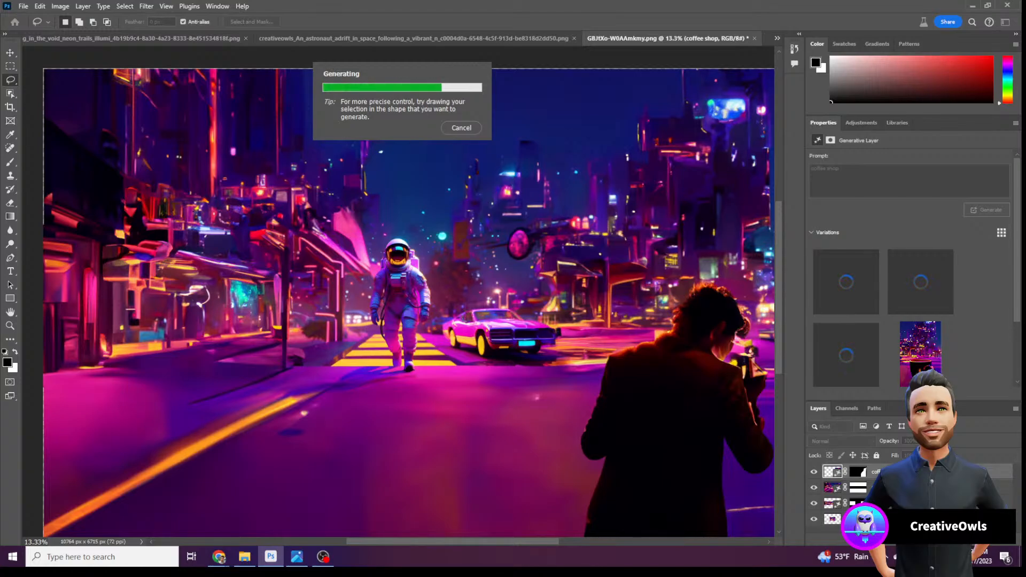
pyautogui.hotkey('alt', 'Tab')
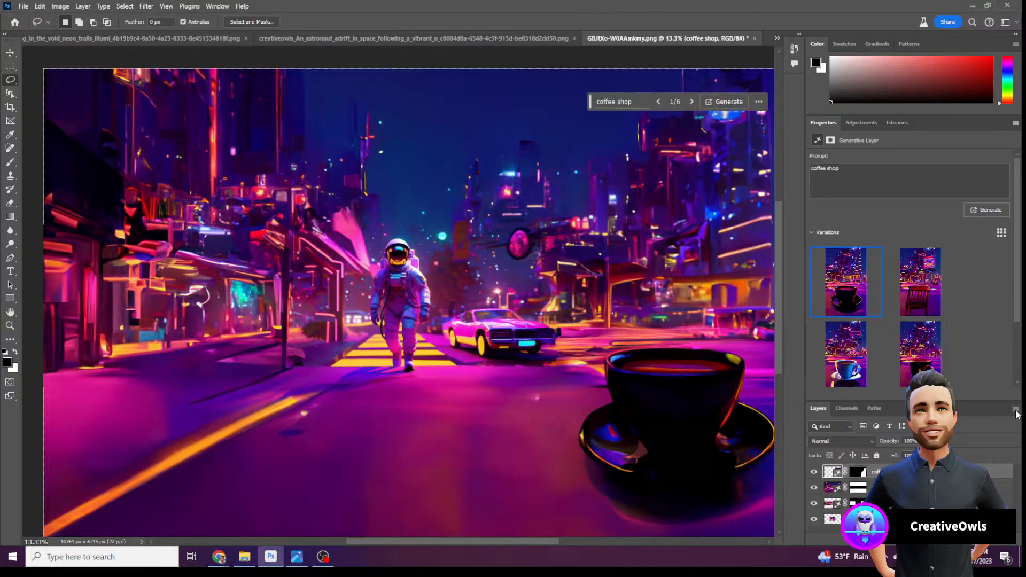
pyautogui.scroll(-1, 910, 348)
pyautogui.scroll(-2, 910, 347)
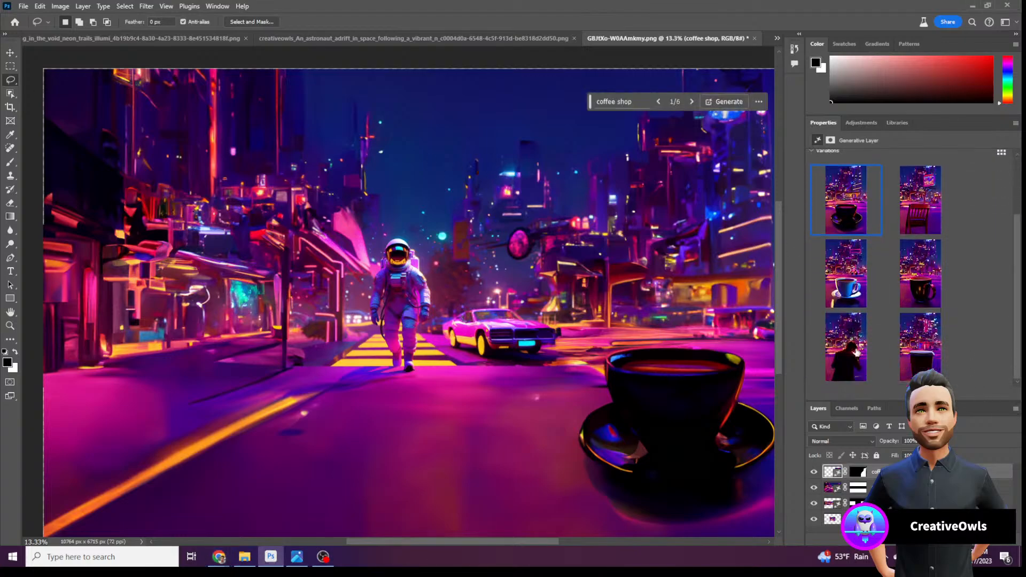
pyautogui.click(826, 342)
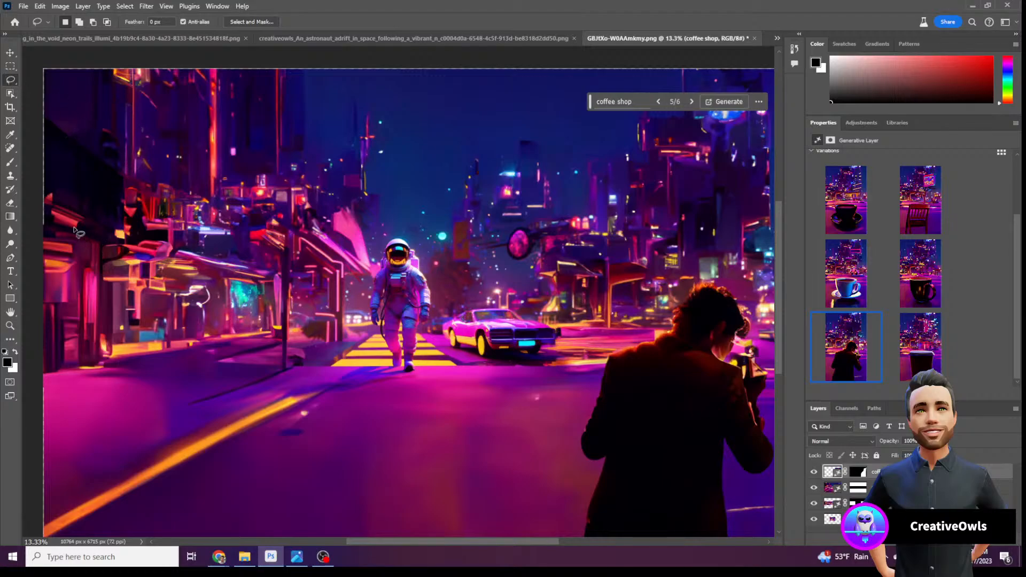
# Lasso the sidewalk and road area left of the astronaut and fill it with Generative Fill using the prompt "small aliens playing"
pyautogui.moveTo(55, 216)
pyautogui.mouseDown()
pyautogui.moveTo(269, 285)
pyautogui.moveTo(272, 450)
pyautogui.moveTo(251, 510)
pyautogui.moveTo(49, 545)
pyautogui.moveTo(21, 300)
pyautogui.moveTo(24, 241)
pyautogui.moveTo(55, 218)
pyautogui.mouseUp()
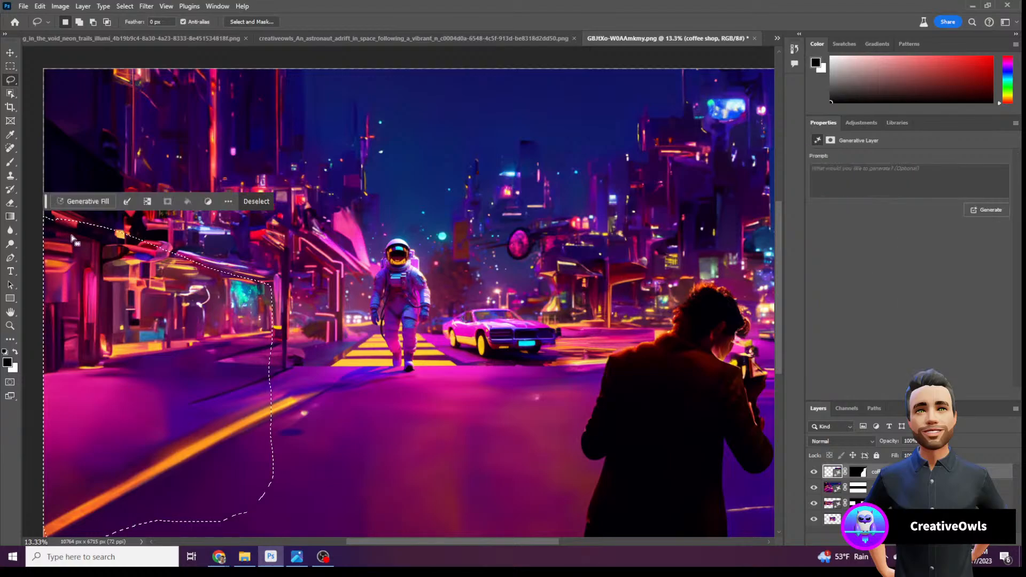
pyautogui.click(76, 206)
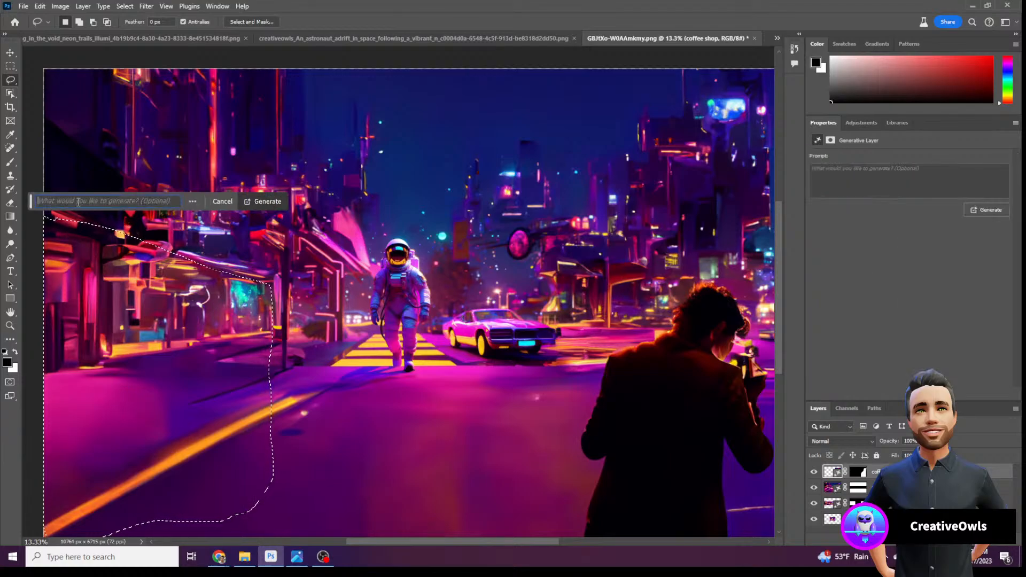
pyautogui.write('sm')
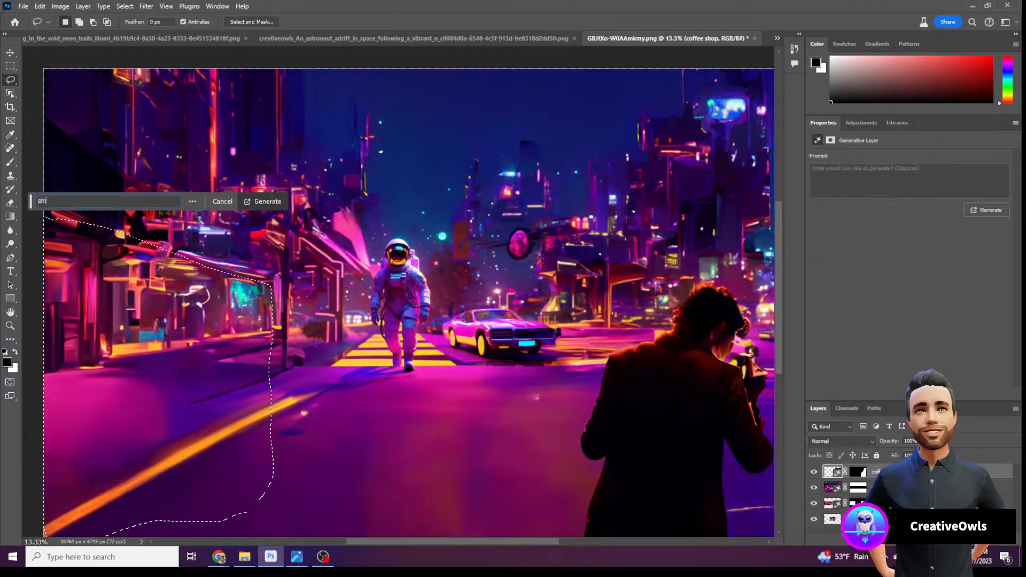
pyautogui.write('all aliens ')
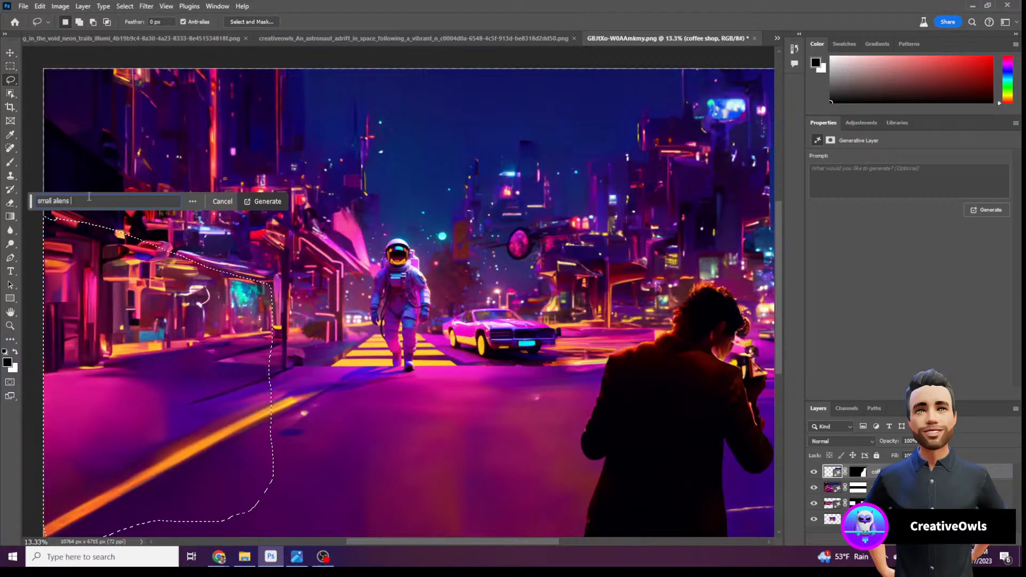
pyautogui.write('playing')
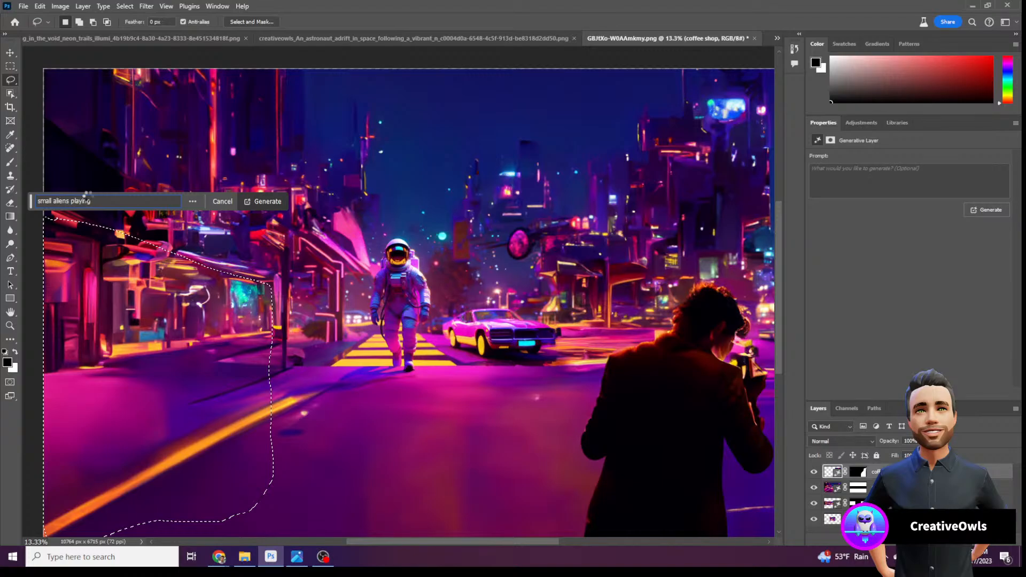
pyautogui.press('Return')
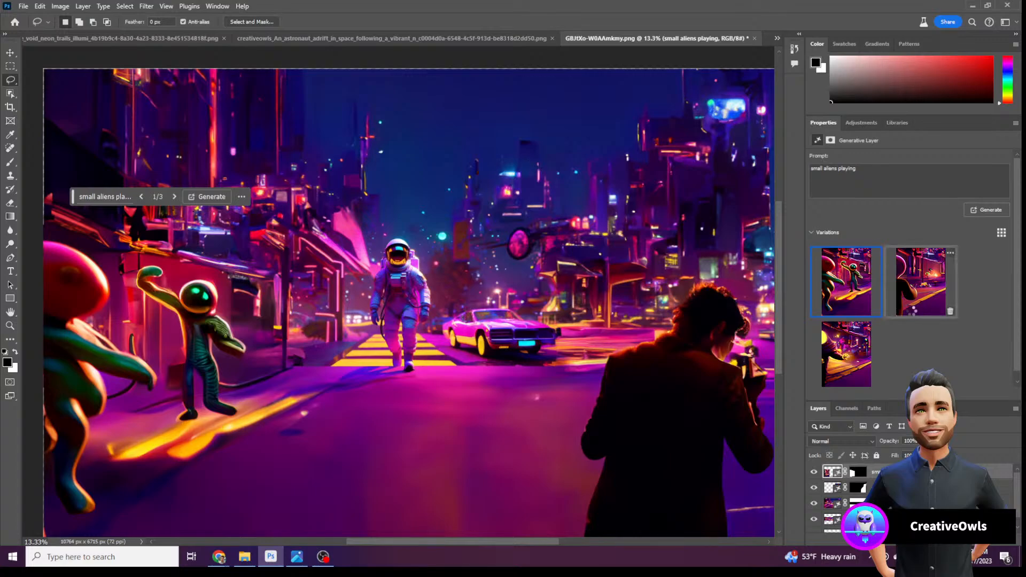
# Compare the second and third alien variations and keep the third, with the glowing yellow head and outstretched hand
pyautogui.click(911, 310)
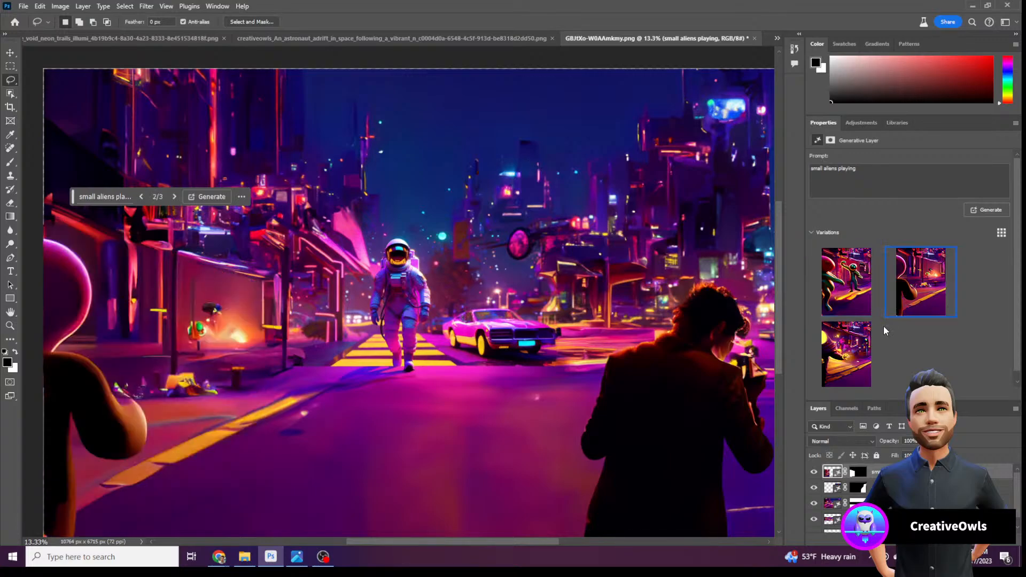
pyautogui.click(829, 360)
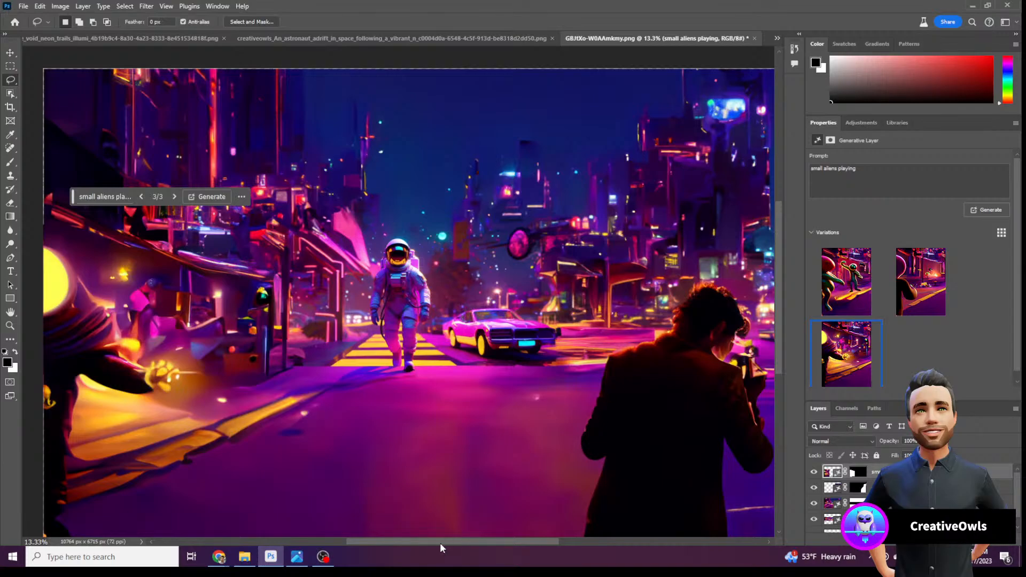
pyautogui.moveTo(440, 543)
pyautogui.mouseDown()
pyautogui.moveTo(420, 544)
pyautogui.moveTo(469, 538)
pyautogui.moveTo(426, 536)
pyautogui.moveTo(445, 531)
pyautogui.mouseUp()
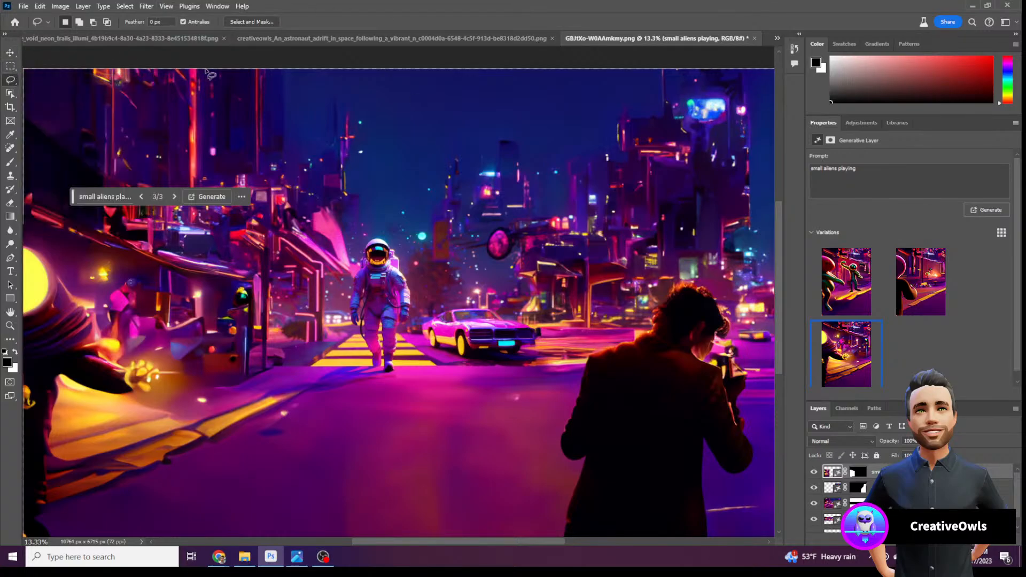
# Try to select the sky automatically and fill it with "stars" using Generative Fill
pyautogui.click(130, 7)
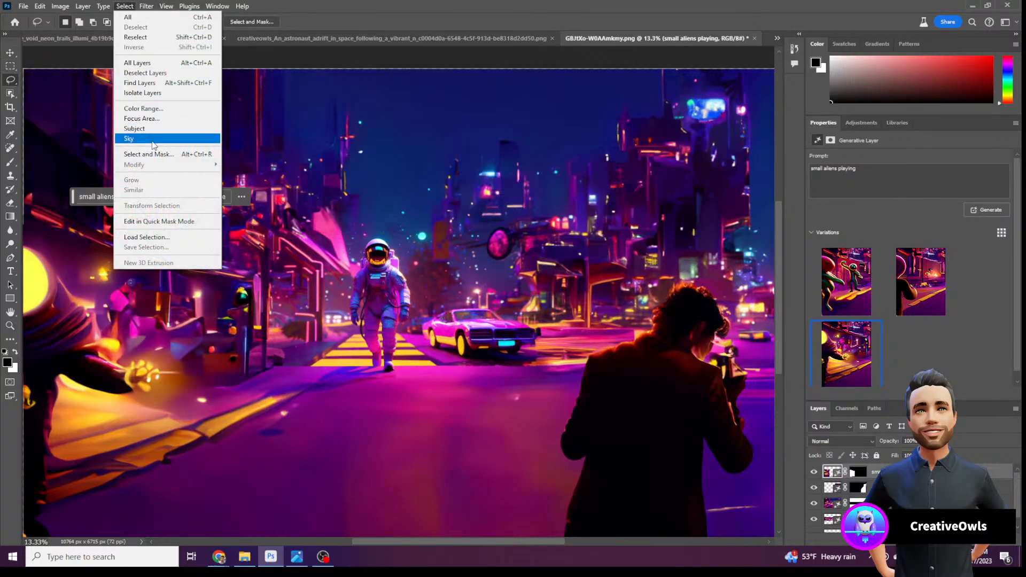
pyautogui.click(171, 142)
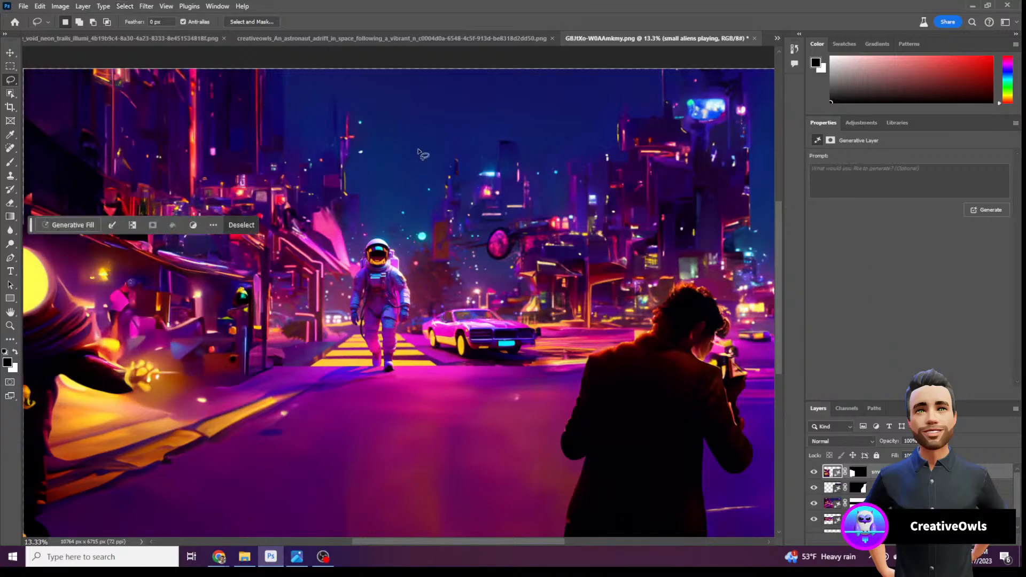
pyautogui.click(71, 226)
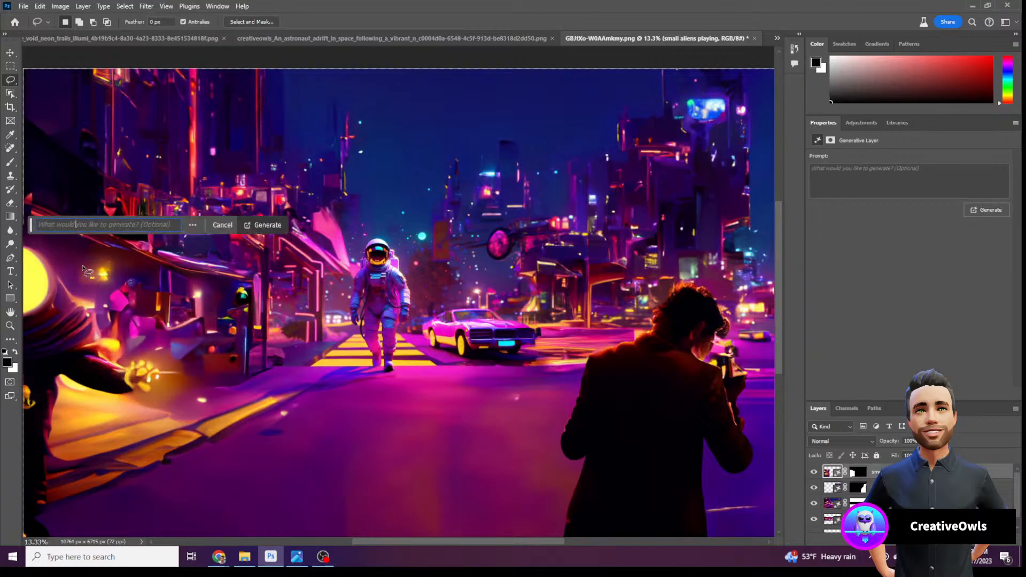
pyautogui.write('stars')
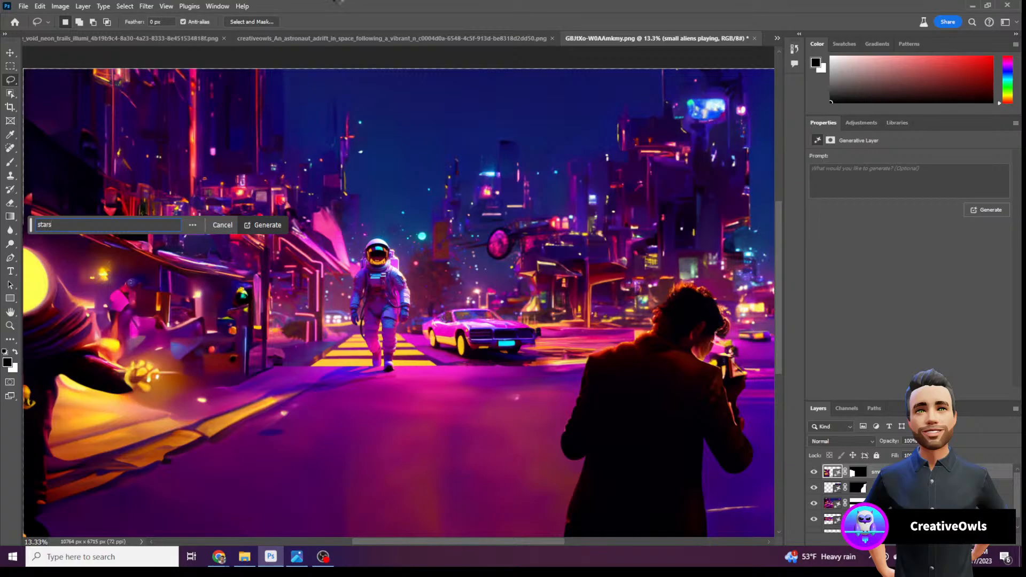
pyautogui.press('Return')
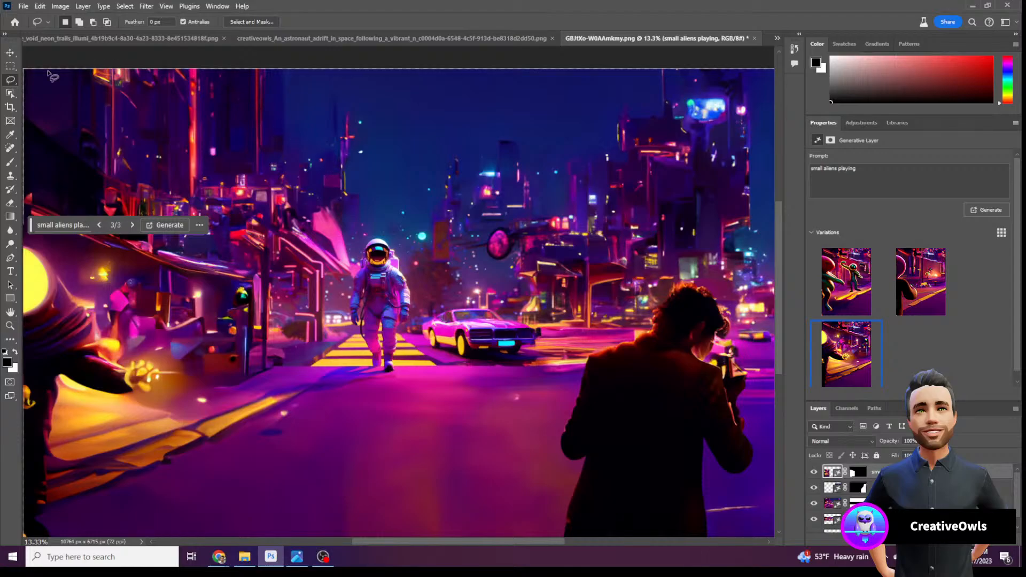
# Select a full-width rectangle over the sky and buildings and generate "stars" in it, working from the Generative Expand 2 layer
pyautogui.click(12, 66)
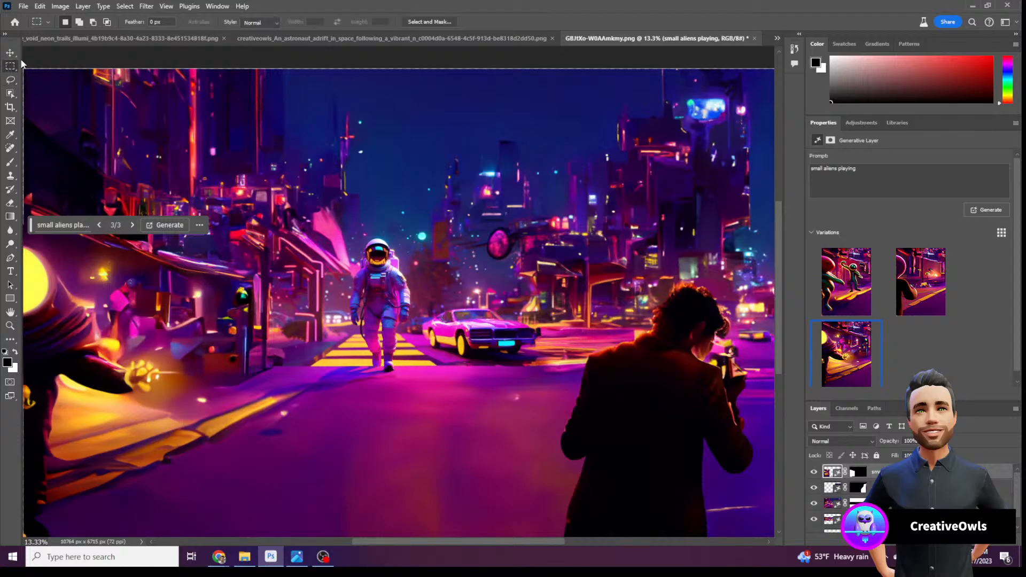
pyautogui.moveTo(33, 71); pyautogui.dragTo(750, 267)
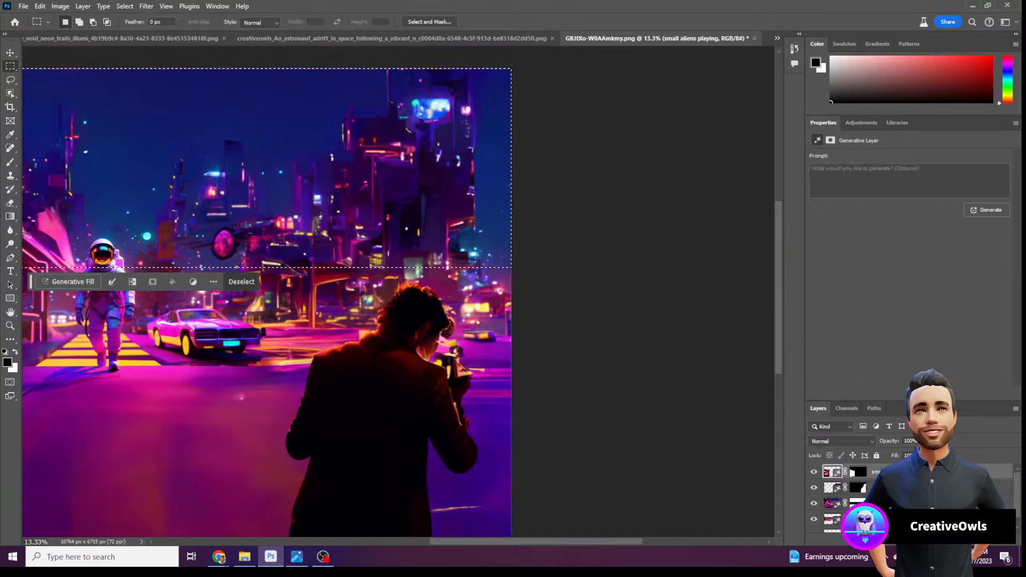
pyautogui.scroll(-1, 908, 497)
pyautogui.click(903, 493)
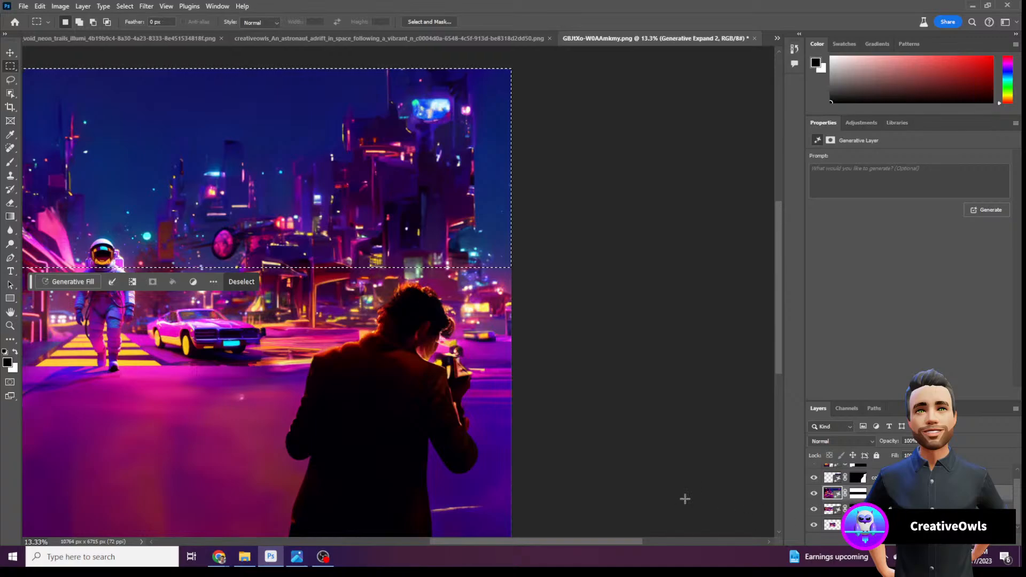
pyautogui.moveTo(629, 538); pyautogui.dragTo(546, 520)
pyautogui.click(90, 281)
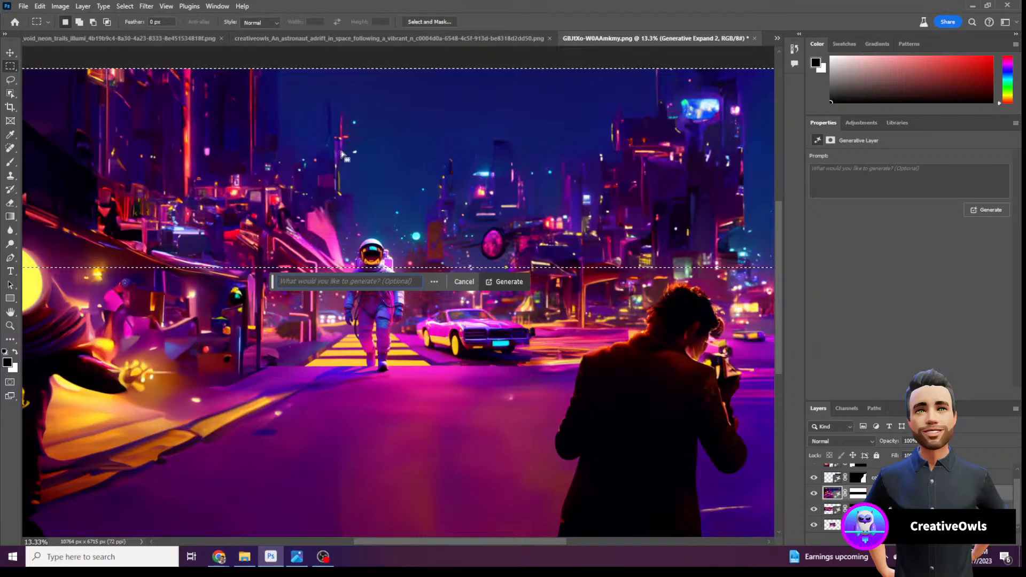
pyautogui.write('stars')
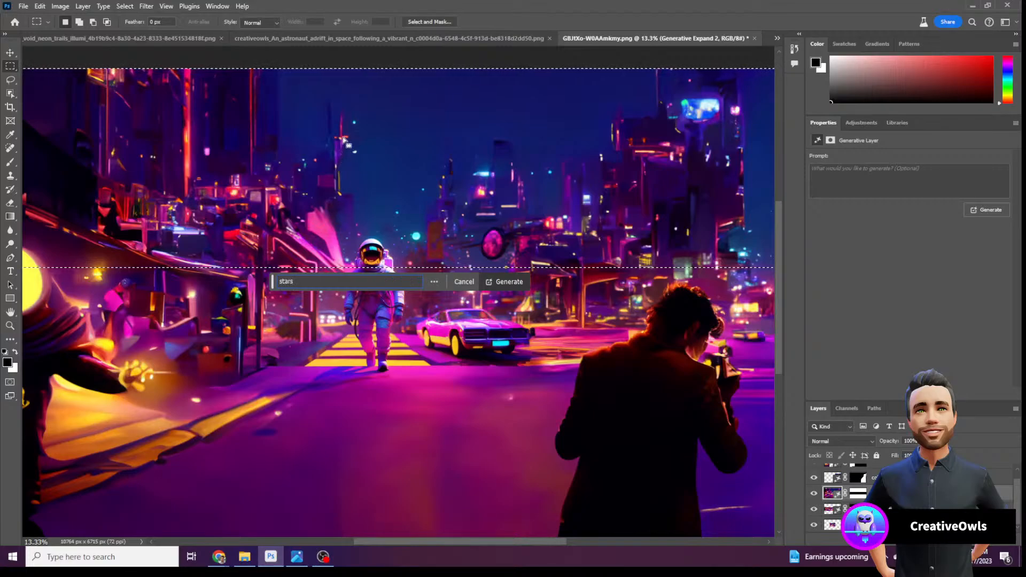
pyautogui.press('Return')
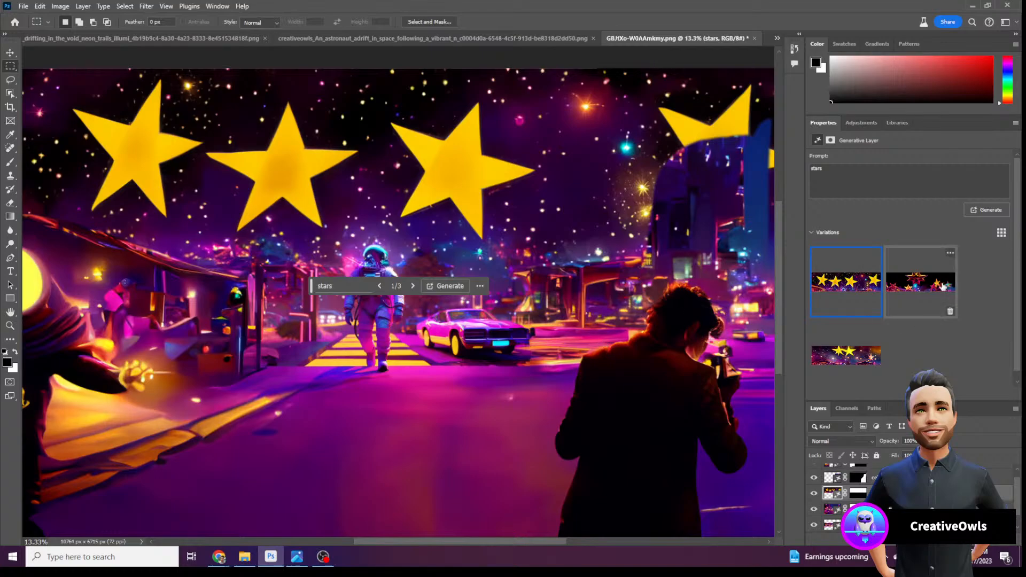
# Compare the second and third stars variations and delete the generated stars layer
pyautogui.click(935, 282)
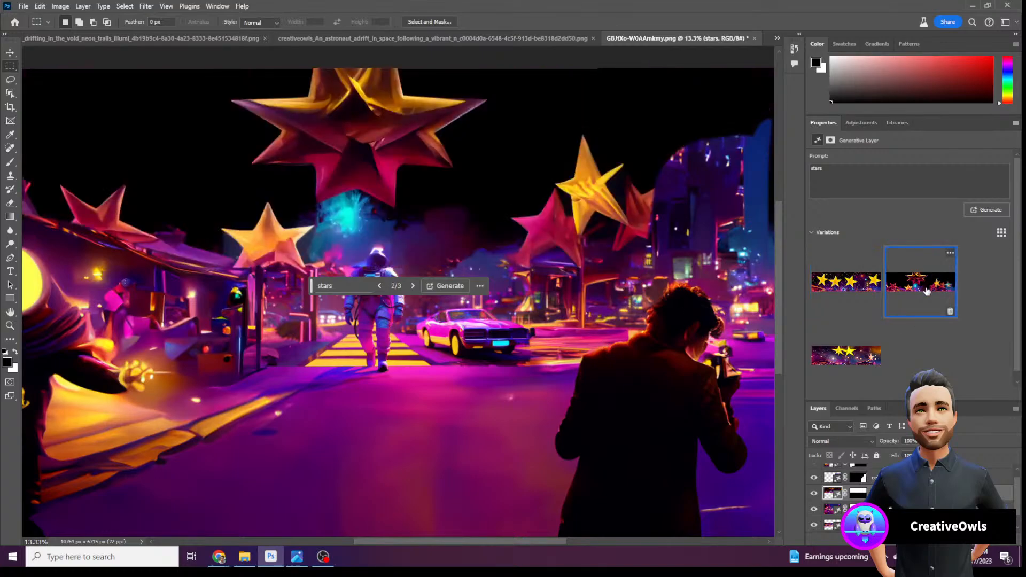
pyautogui.click(865, 344)
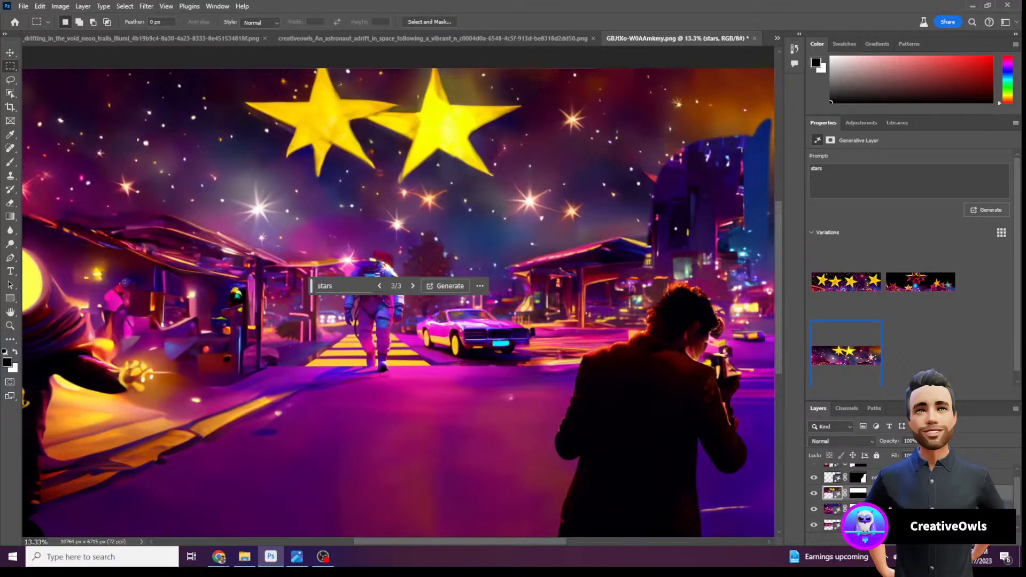
pyautogui.press('Delete')
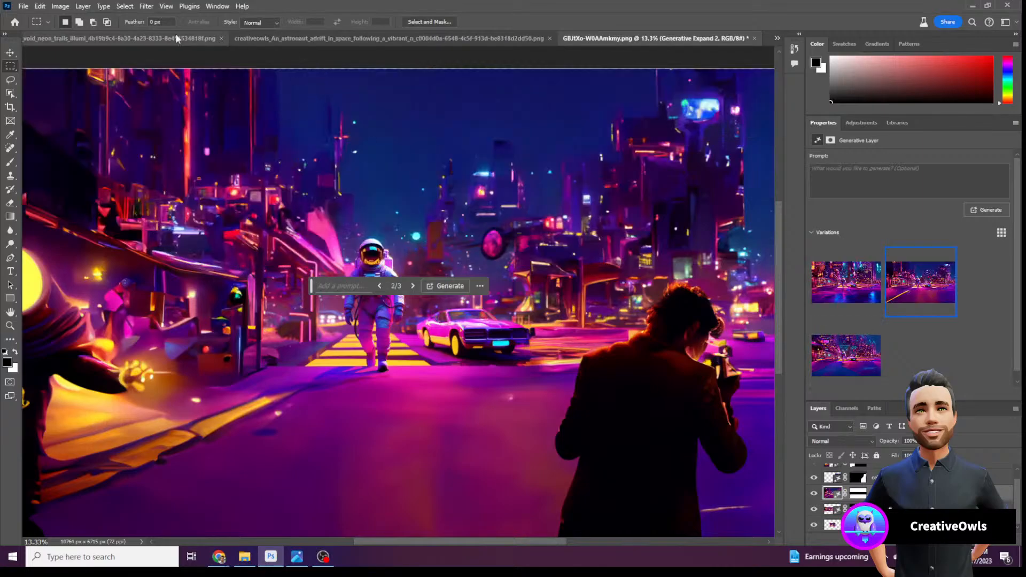
# Export the extended neon street scene with the astronaut, alien and photographer using Quick Export as PNG
pyautogui.click(23, 6)
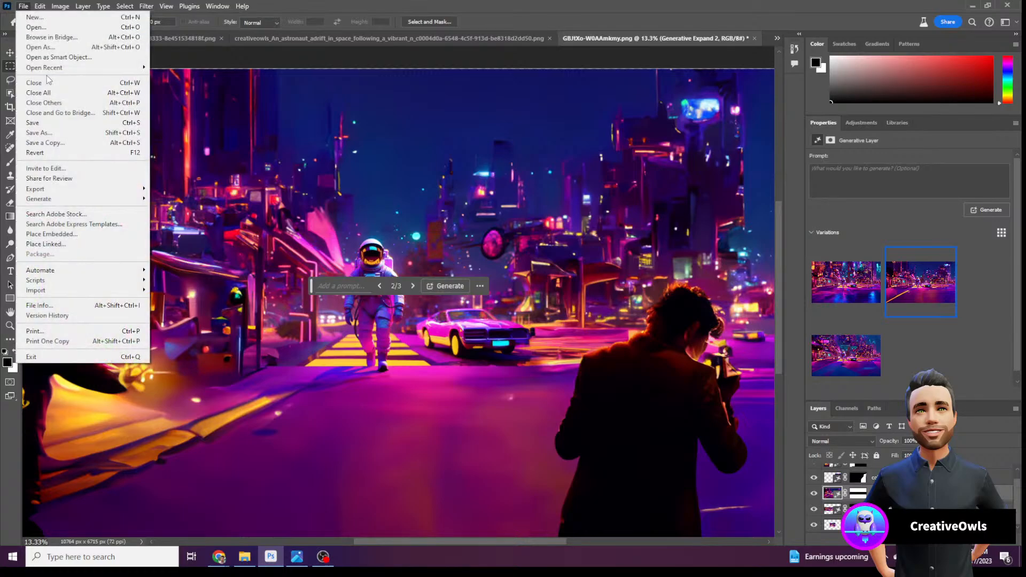
pyautogui.moveTo(109, 188)
pyautogui.click(166, 188)
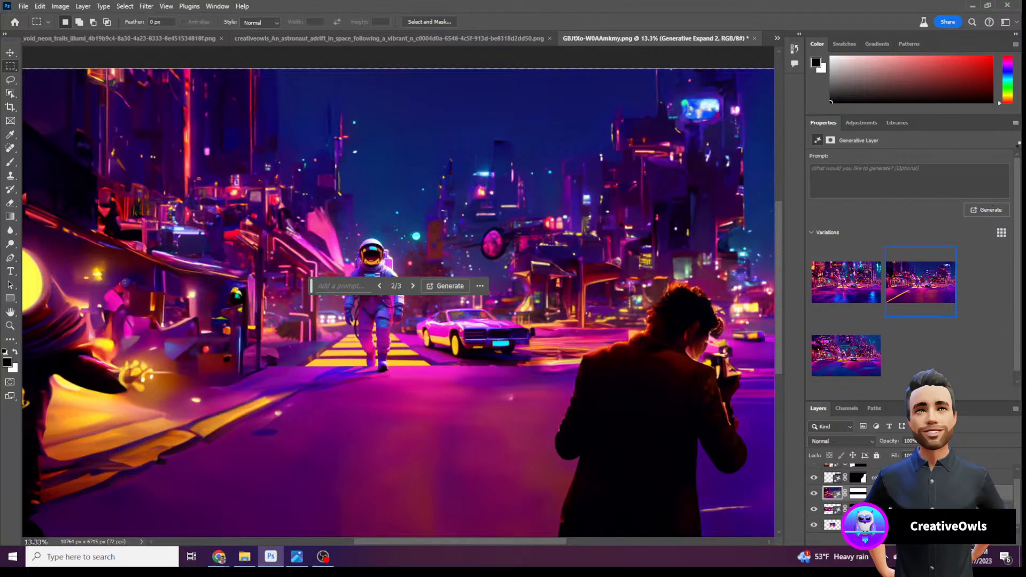
# Open the astronaut adrift in space document with the colorful light trails and export the image
pyautogui.click(493, 39)
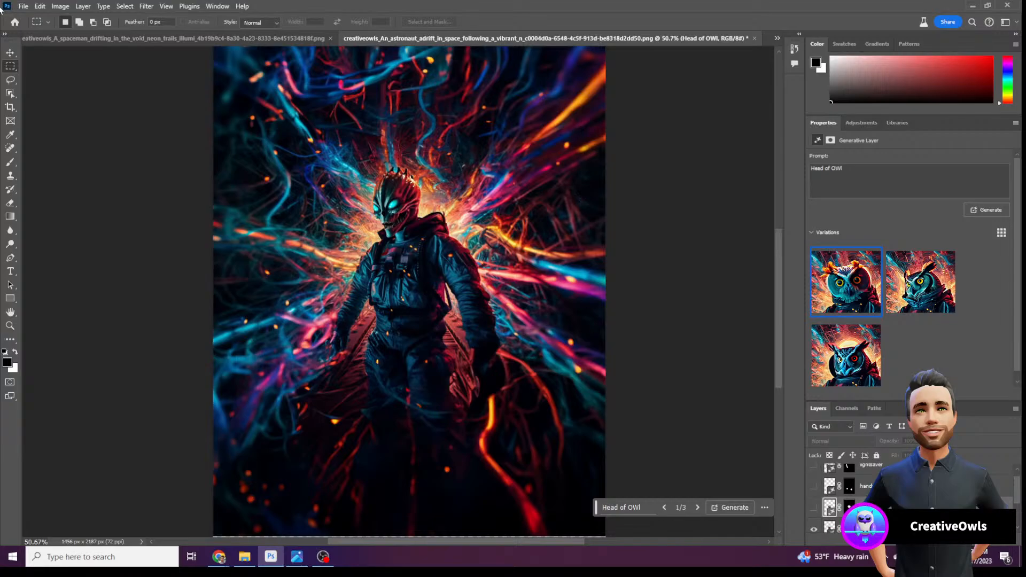
pyautogui.click(23, 7)
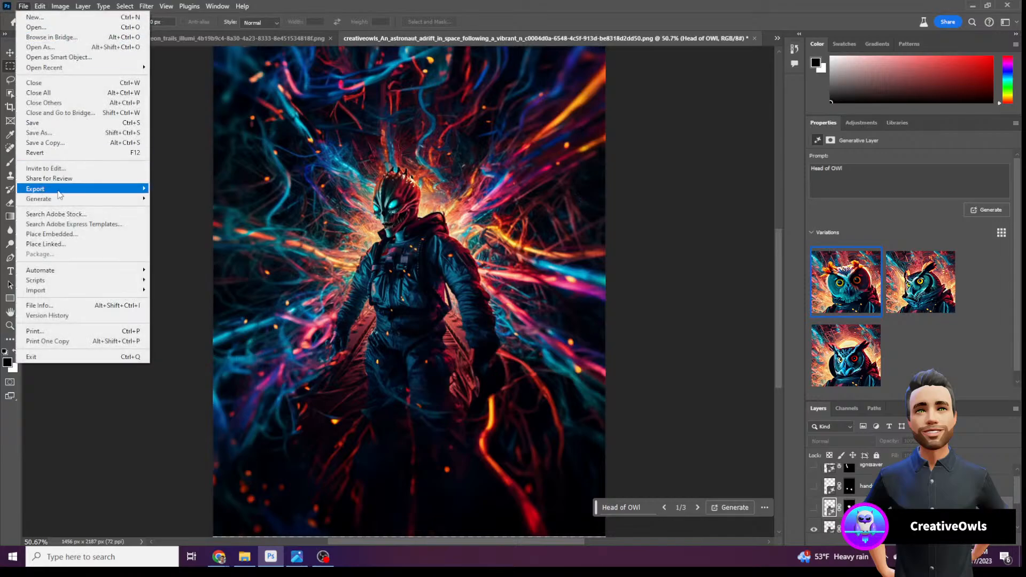
pyautogui.moveTo(62, 191)
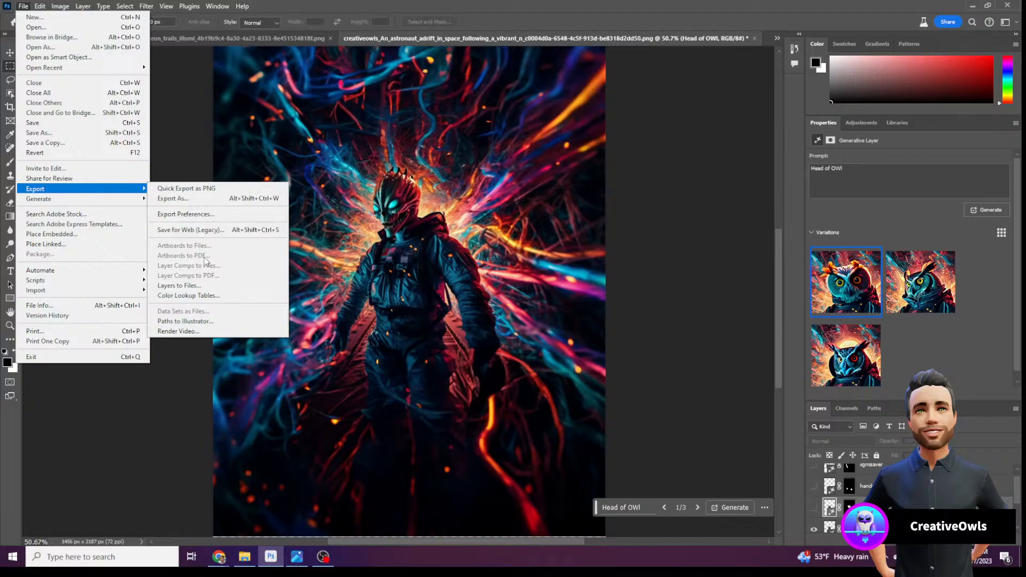
pyautogui.click(207, 197)
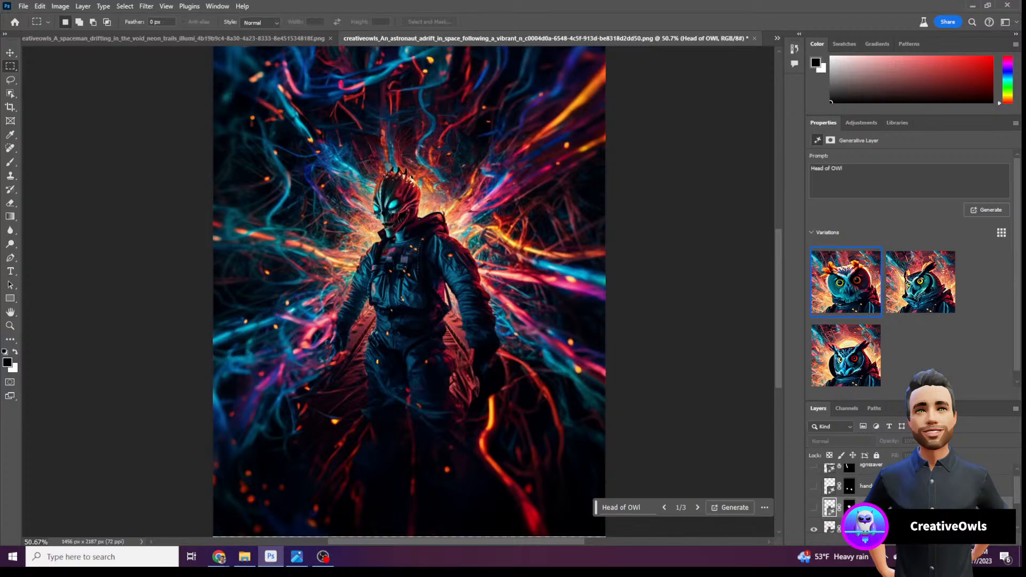
# Open the spaceman drifting in the void document with the large spaceship and quick-export it as PNG
pyautogui.click(238, 38)
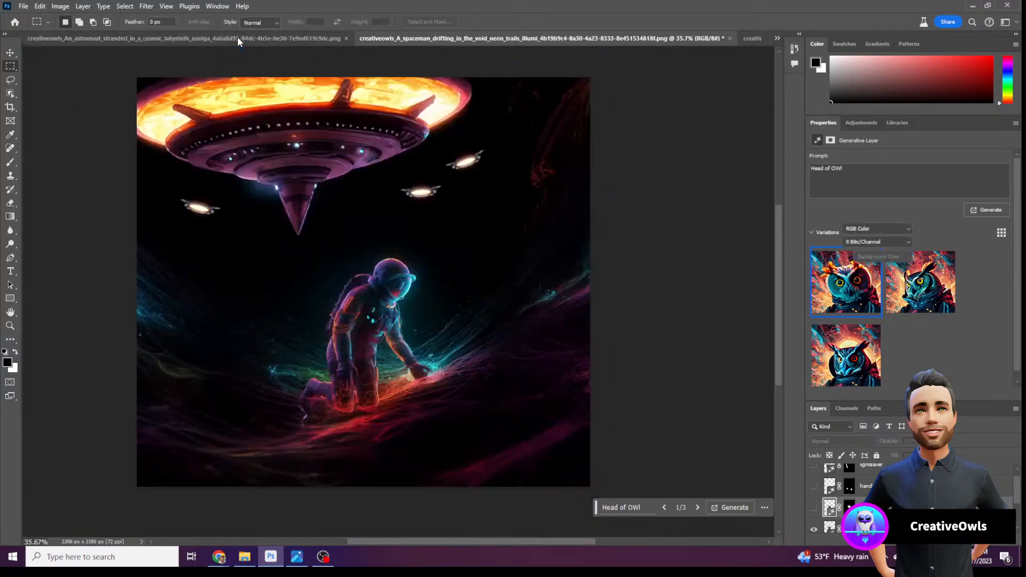
pyautogui.click(23, 6)
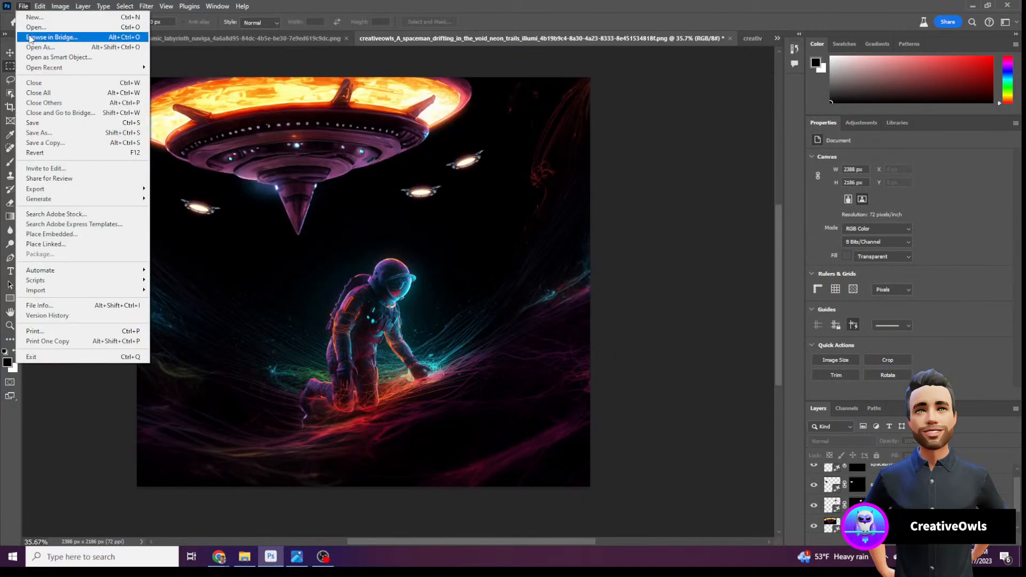
pyautogui.moveTo(119, 189)
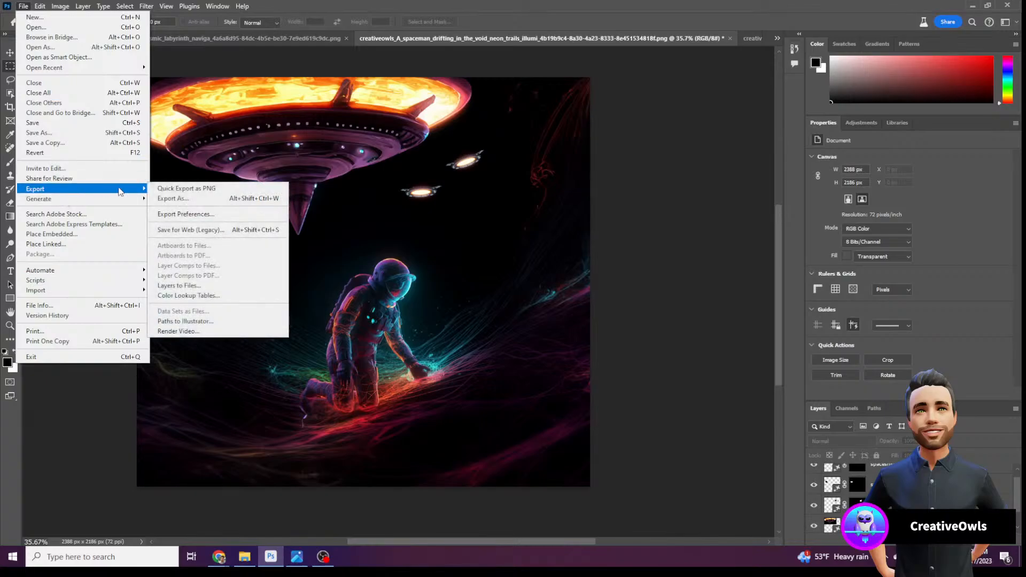
pyautogui.click(208, 192)
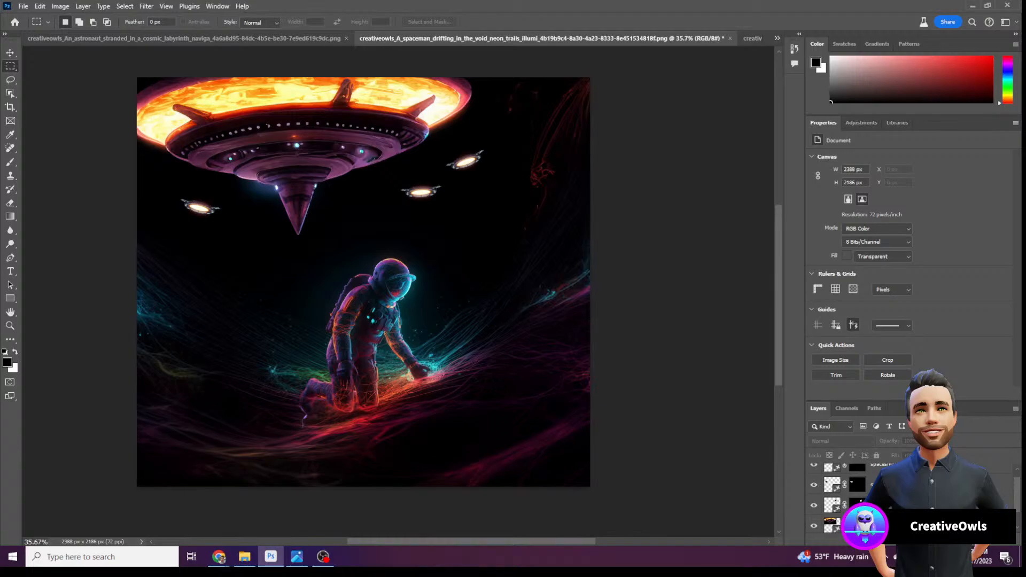
pyautogui.hotkey('alt', 'Tab')
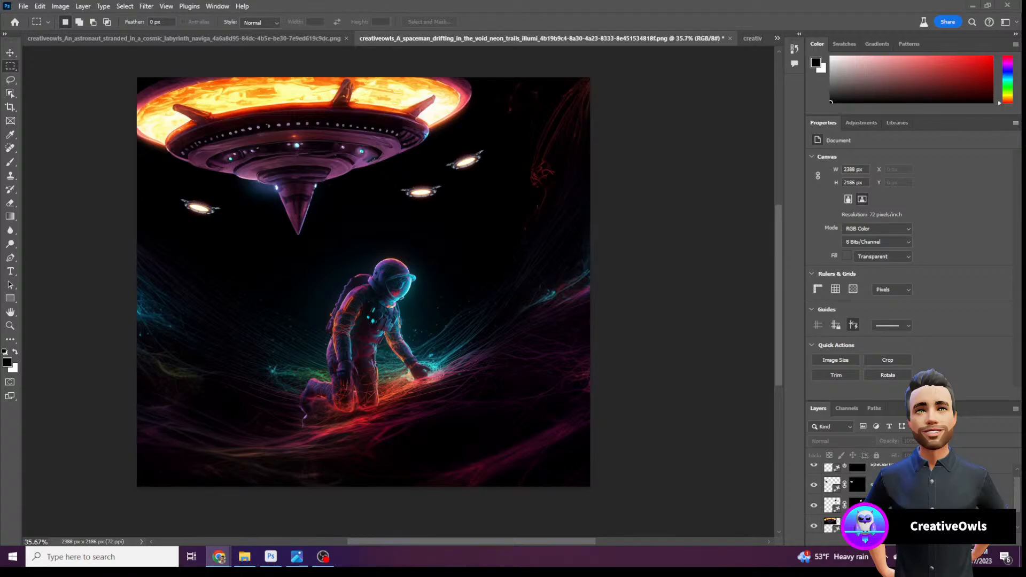
# Open the astronaut stranded in a cosmic labyrinth document and quick-export it as PNG
pyautogui.click(213, 38)
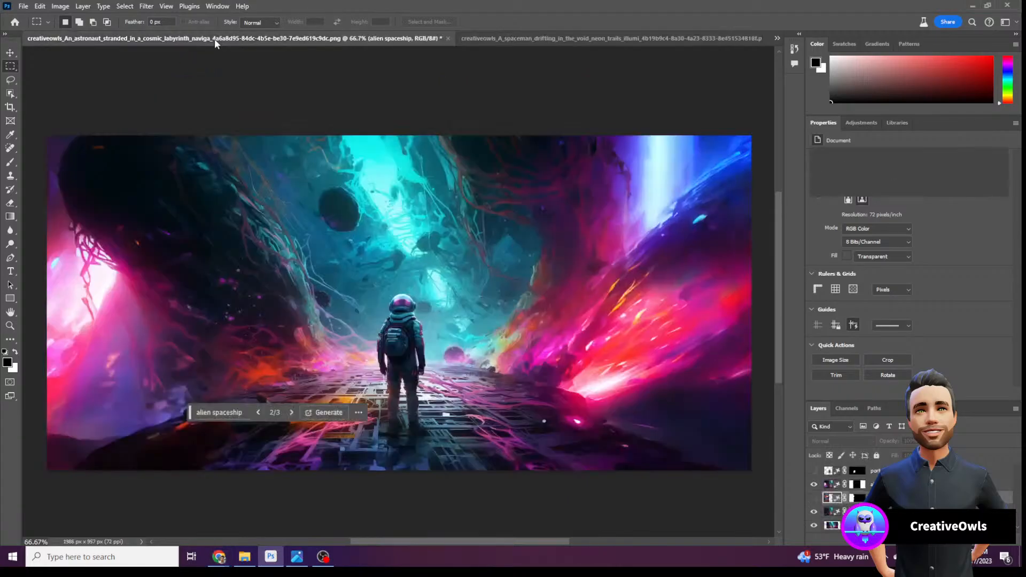
pyautogui.click(24, 7)
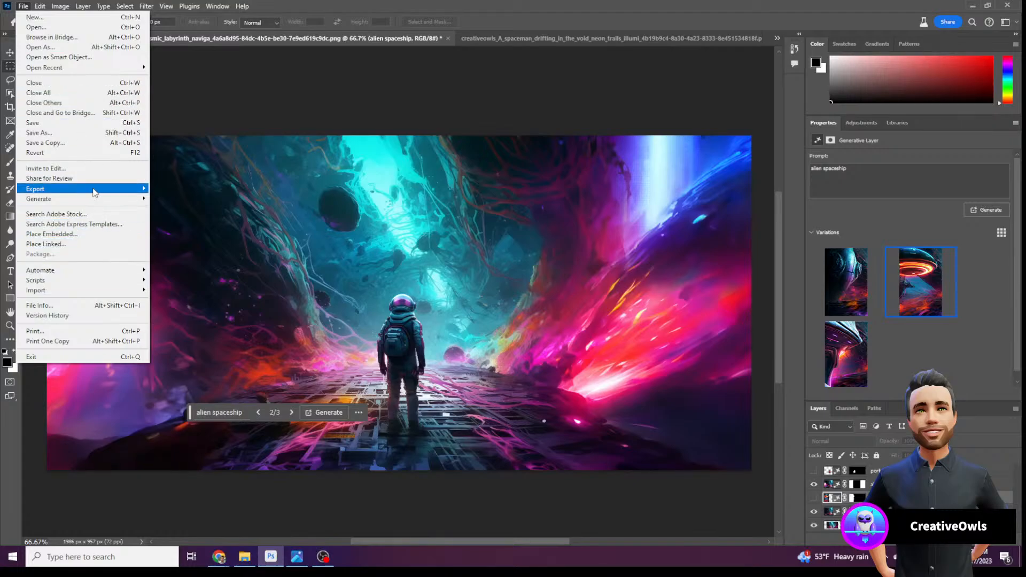
pyautogui.moveTo(99, 192)
pyautogui.click(178, 188)
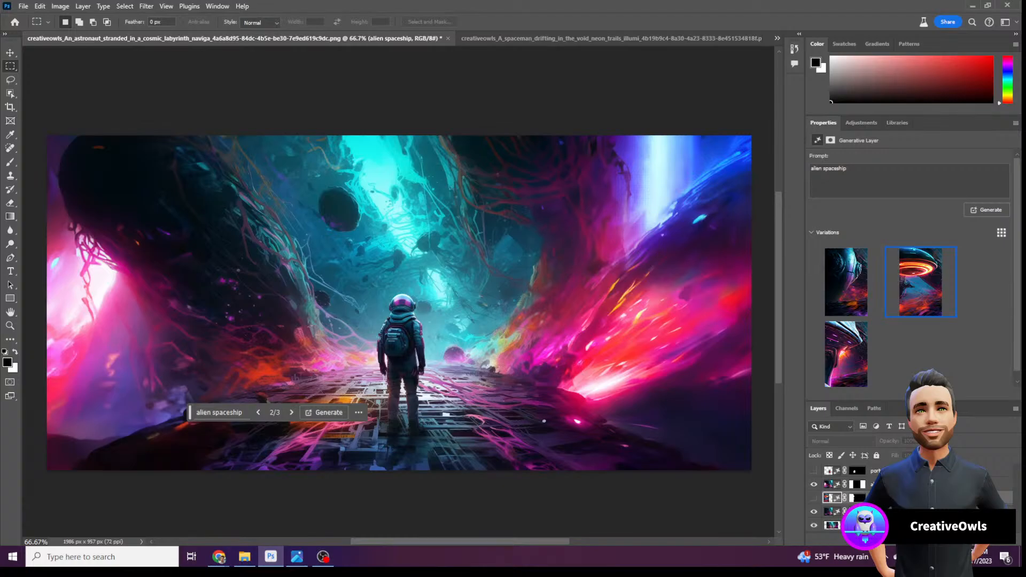
pyautogui.hotkey('alt', 'Tab')
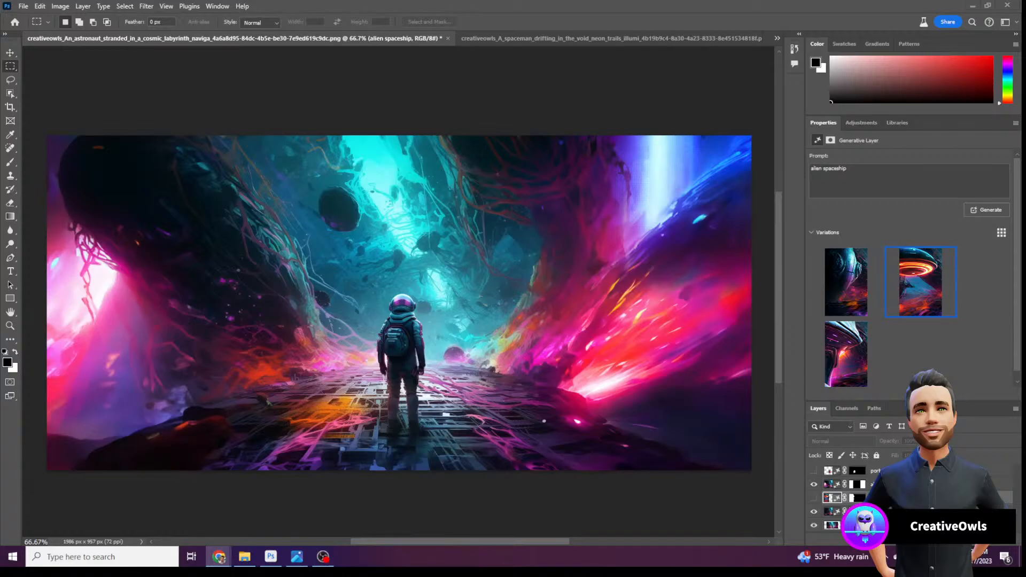
# Bring up the Untitled-2 document to view the widened scene of the astronaut on the yellow crosswalk
pyautogui.scroll(-2, 496, 102)
pyautogui.scroll(3, 377, 101)
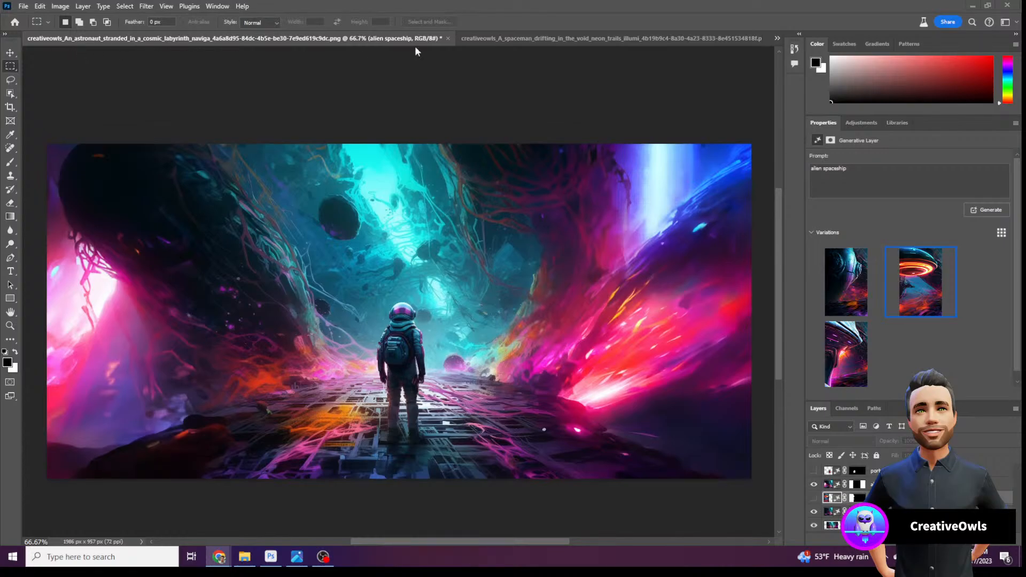
pyautogui.click(778, 38)
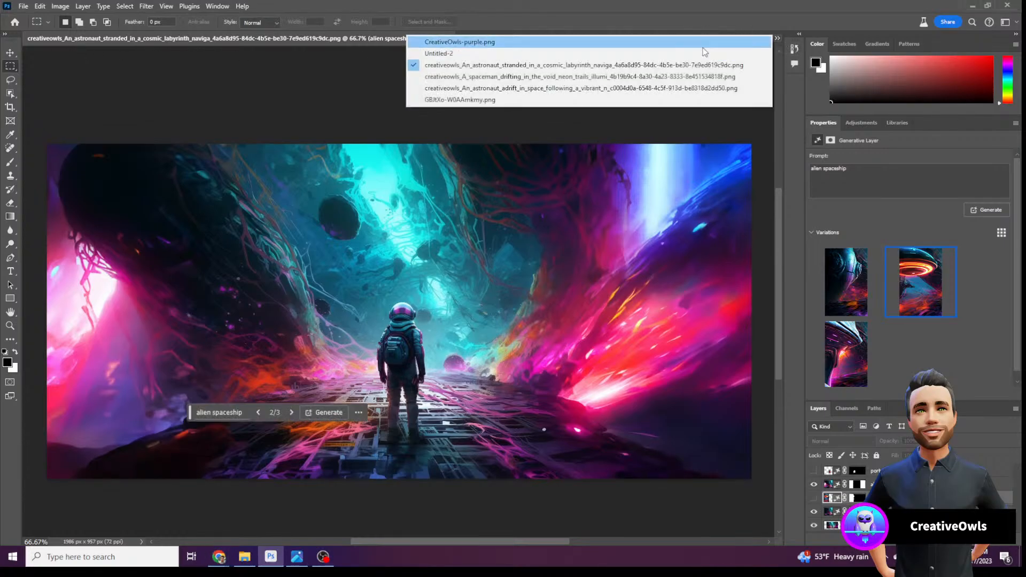
pyautogui.click(690, 54)
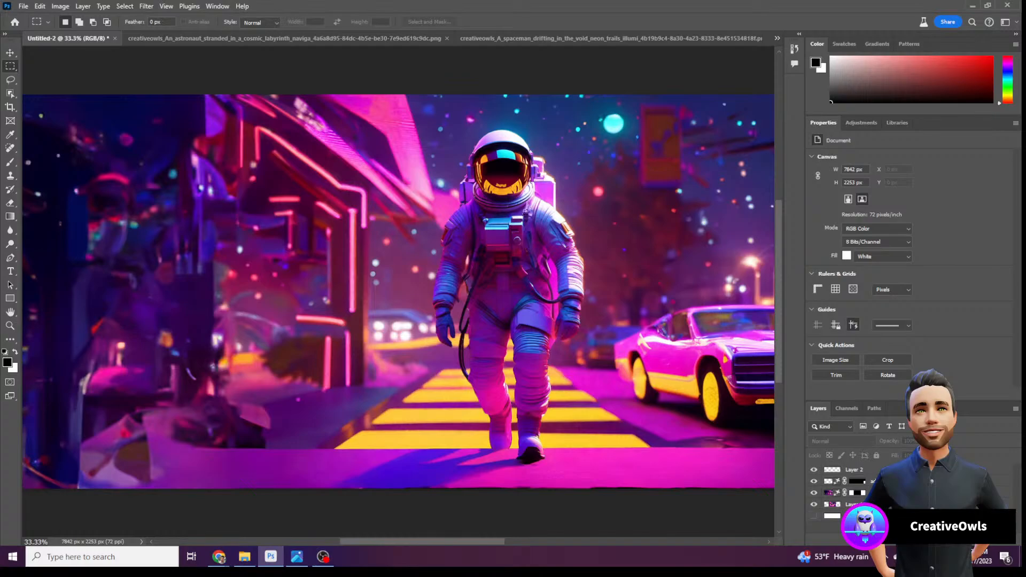
pyautogui.hotkey('alt', 'Tab')
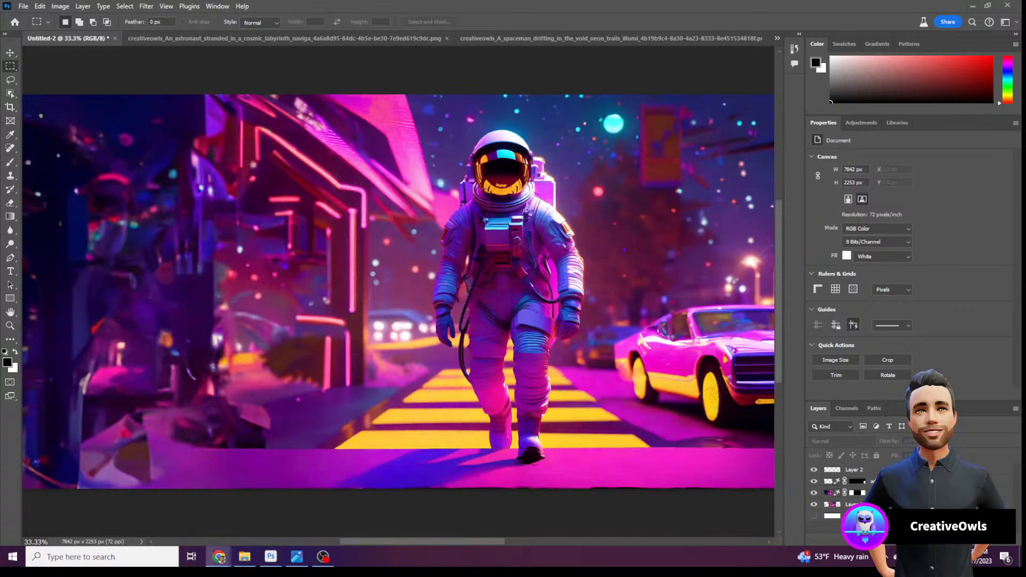